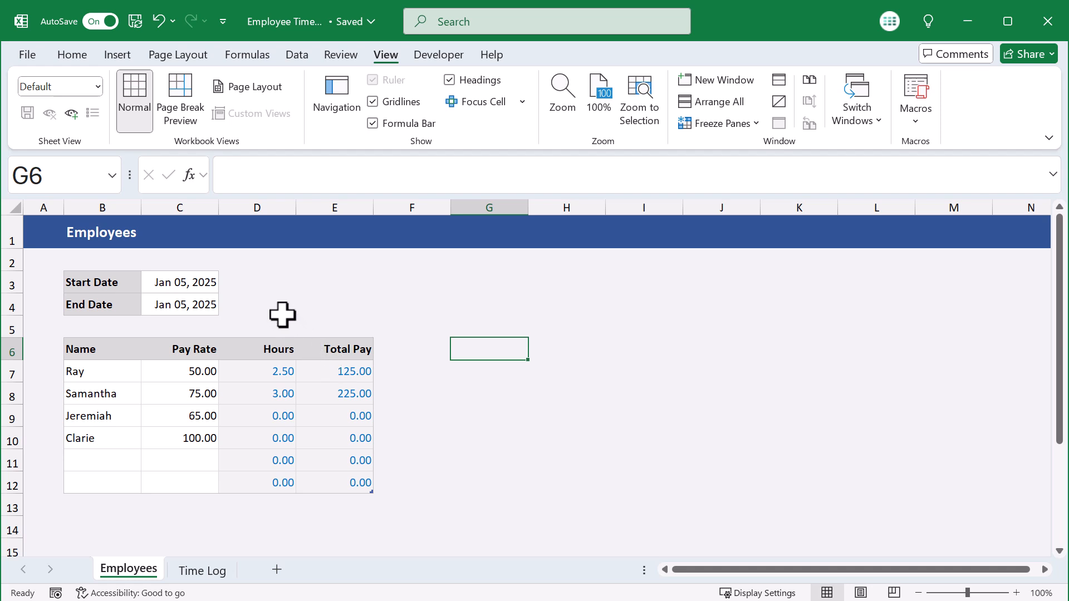
Step: Set the End Date on the Employees sheet to 1/6
{"action": "left_click", "coordinate": [194, 305]}
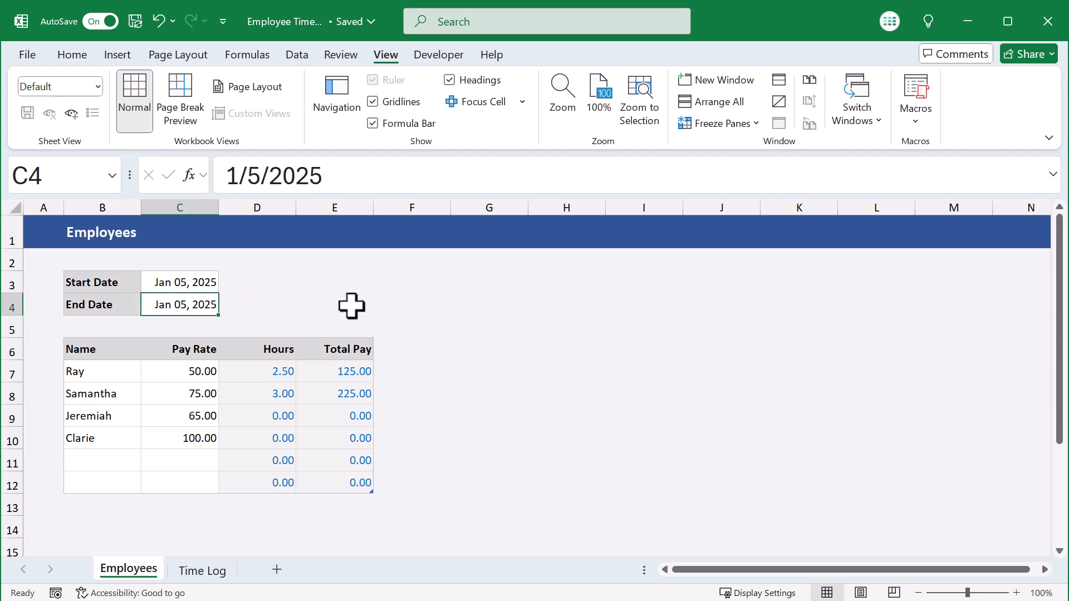
{"action": "type", "text": "1/6"}
{"action": "key", "text": "Return"}
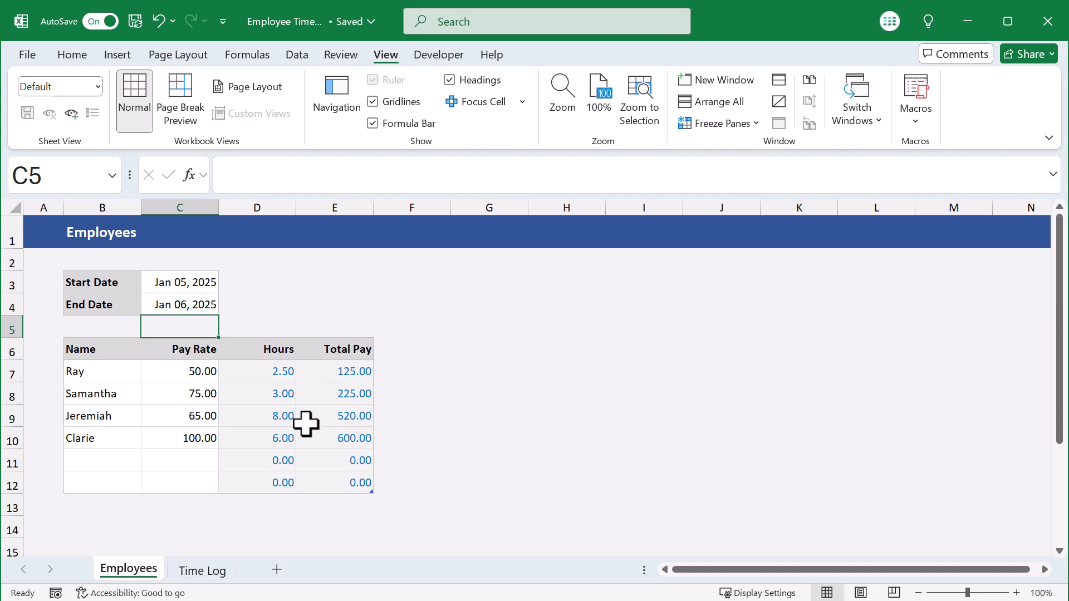
Step: On the Time Log sheet, add an entry in row 9 dated 1/8 and choose the third employee in the list
{"action": "left_click", "coordinate": [204, 571]}
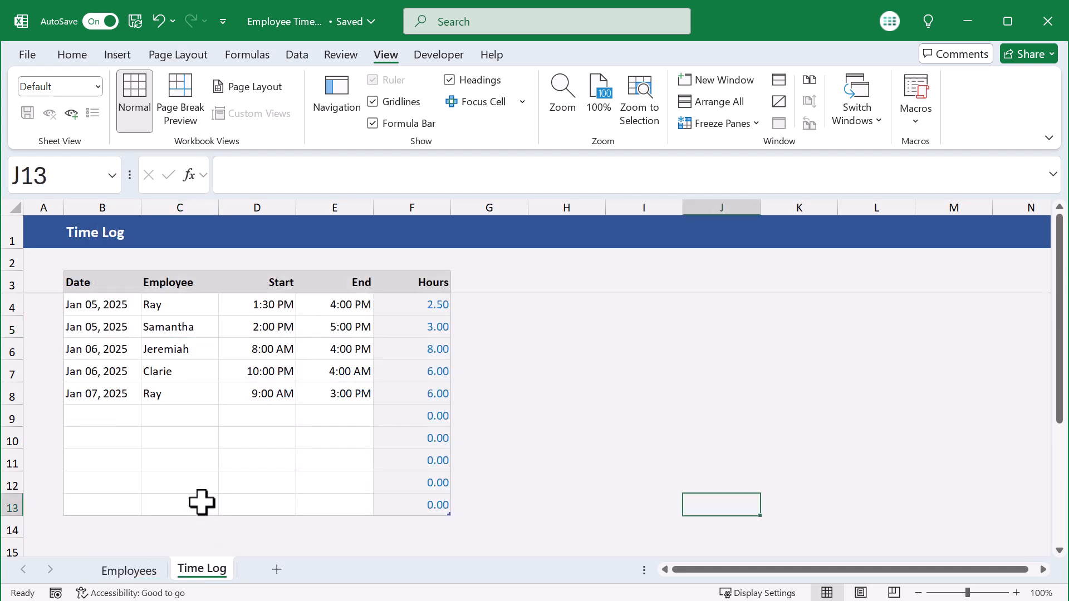
{"action": "left_click", "coordinate": [114, 418]}
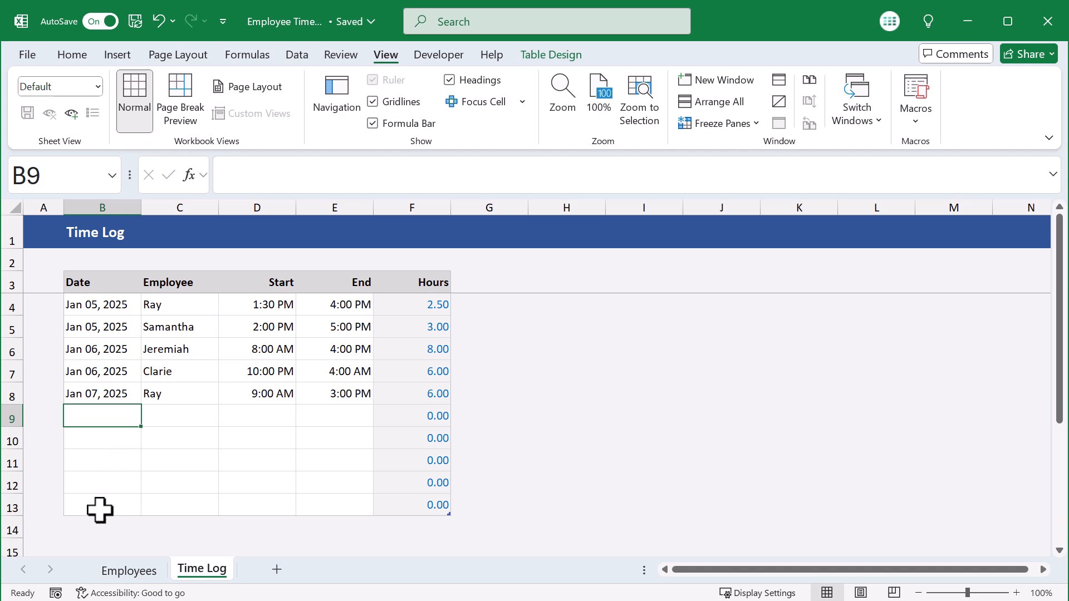
{"action": "type", "text": "1/8"}
{"action": "key", "text": "Tab"}
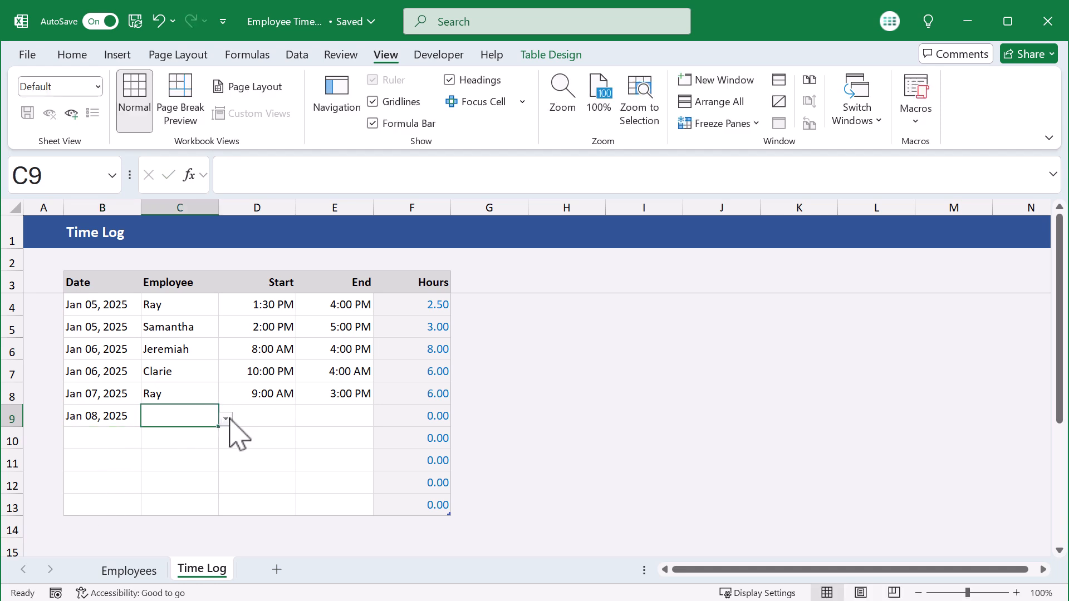
{"action": "left_click", "coordinate": [227, 420]}
{"action": "left_click", "coordinate": [191, 464]}
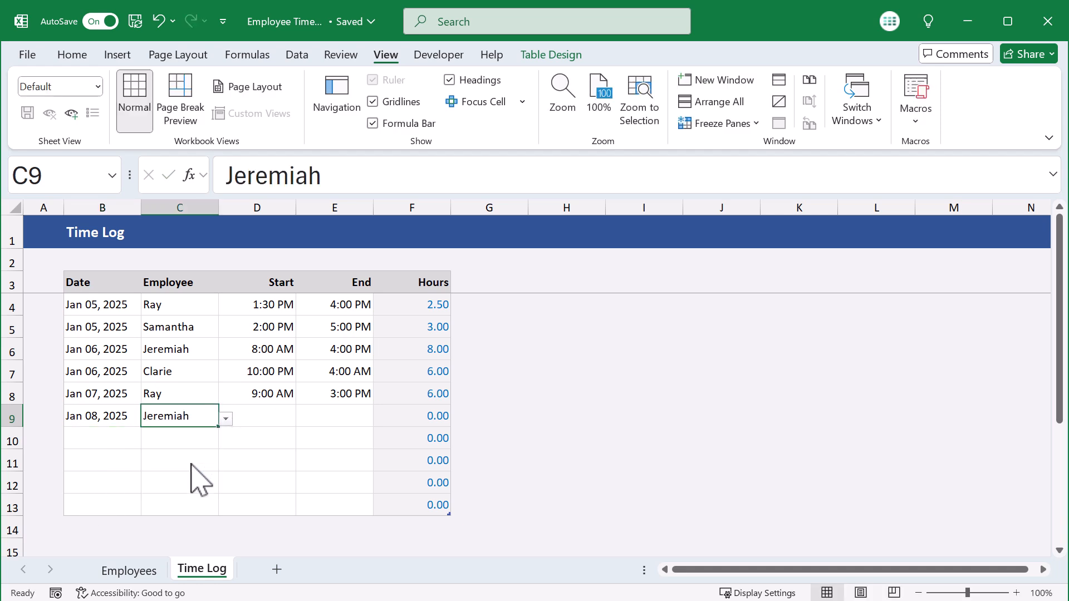
Step: Enter a start time of 4 PM and an end time of 8 PM in row 9, and return to the Employees sheet
{"action": "left_click", "coordinate": [267, 422]}
{"action": "type", "text": "4"}
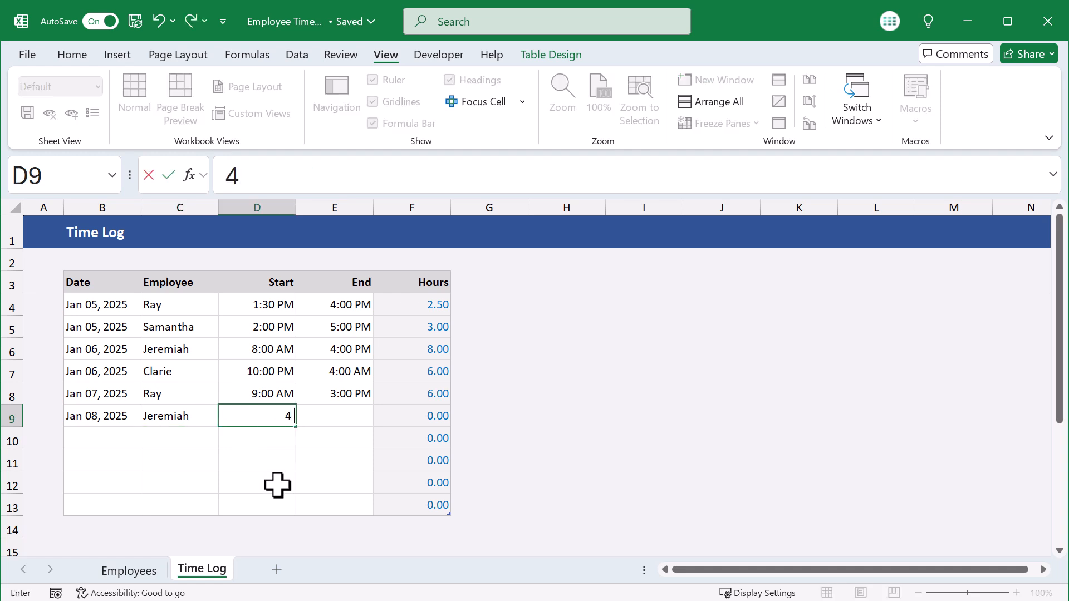
{"action": "type", "text": " p"}
{"action": "key", "text": "Tab"}
{"action": "type", "text": "8 pm"}
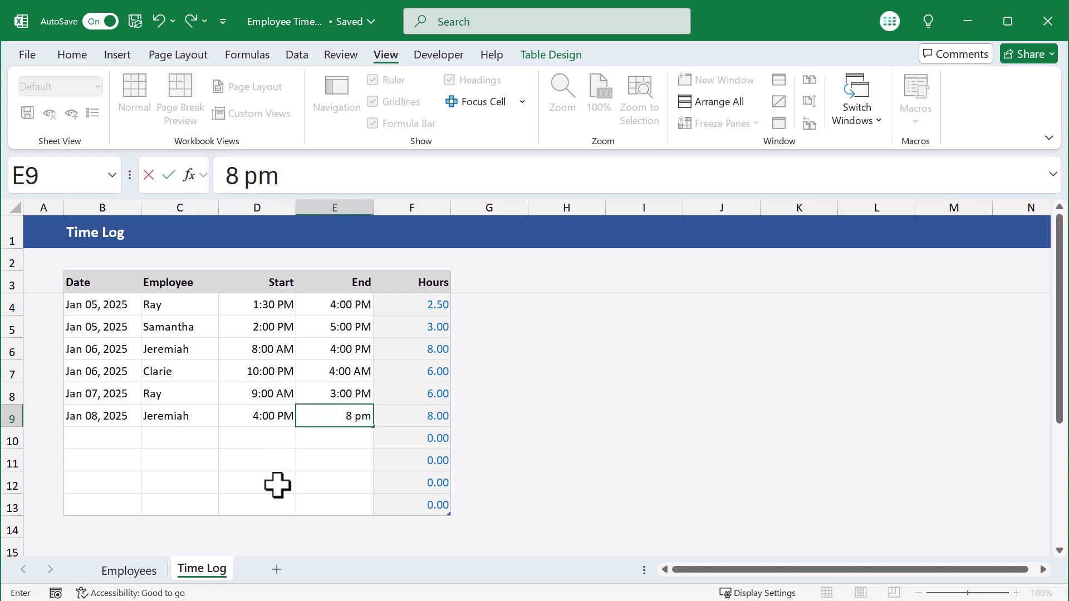
{"action": "key", "text": "Return"}
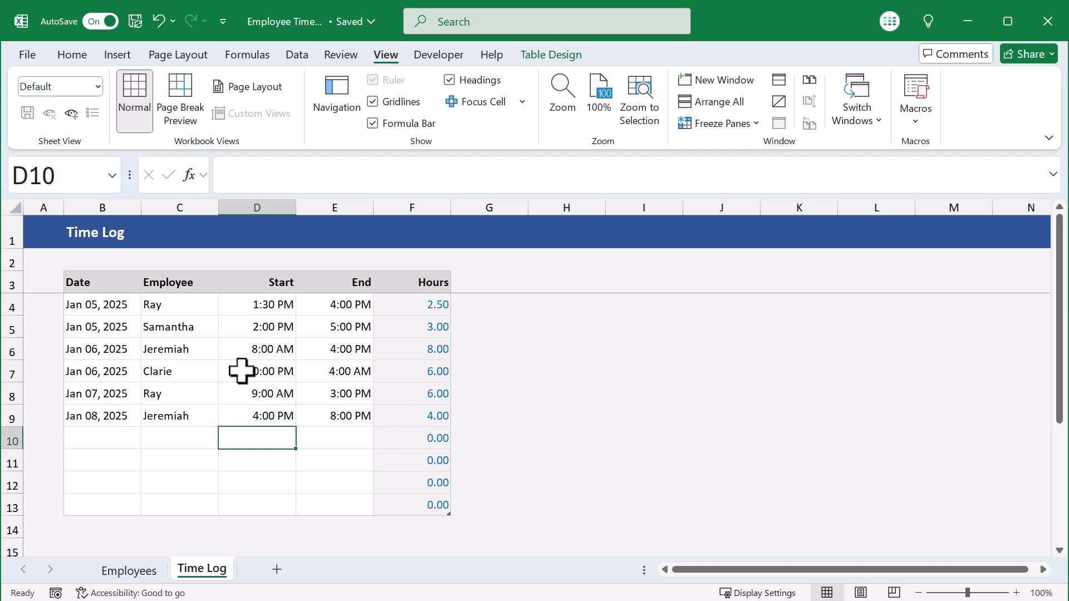
{"action": "left_click", "coordinate": [148, 572]}
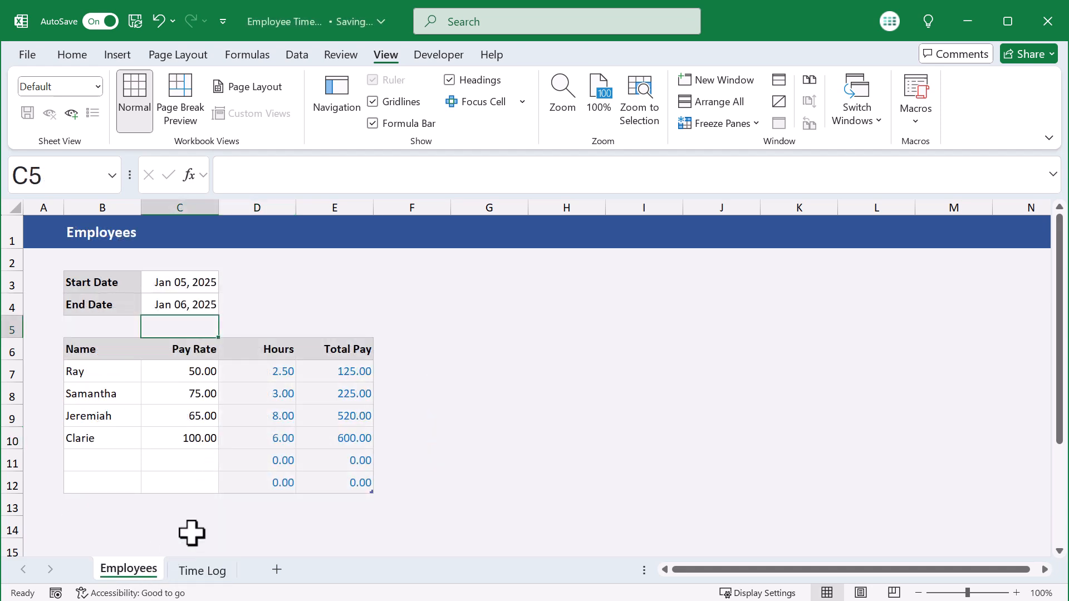
{"action": "left_click", "coordinate": [460, 349]}
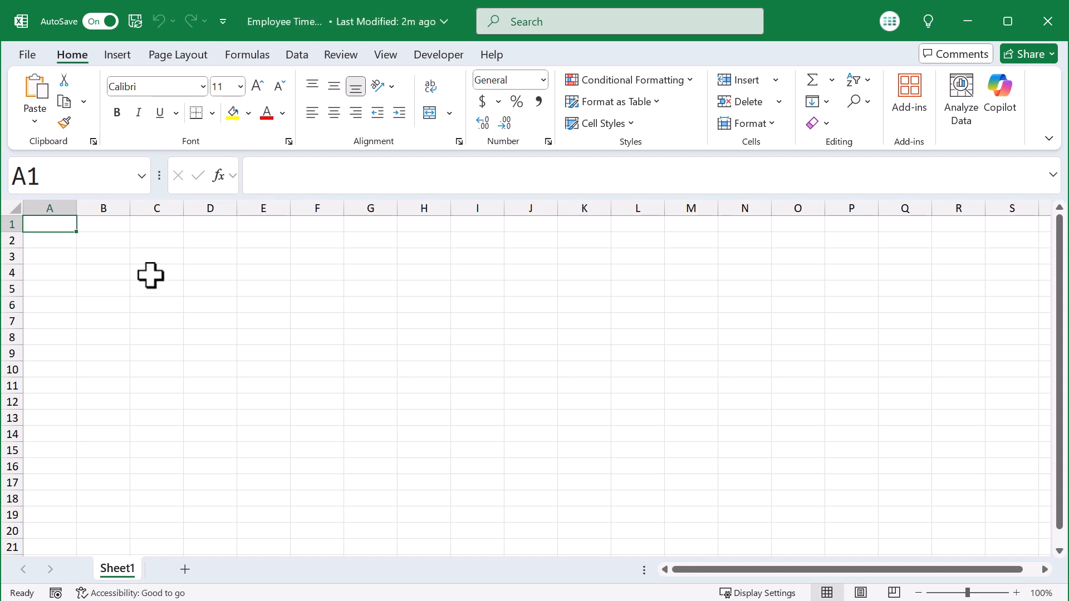
Step: Set the width of all columns in the blank Sheet1 to 12
{"action": "left_click", "coordinate": [11, 203]}
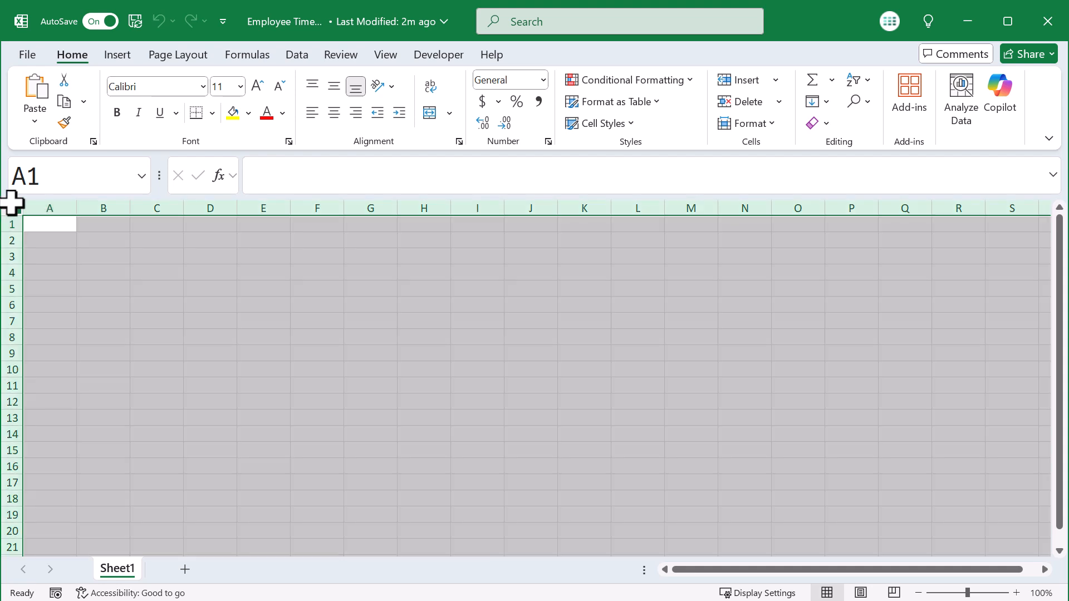
{"action": "right_click", "coordinate": [90, 208]}
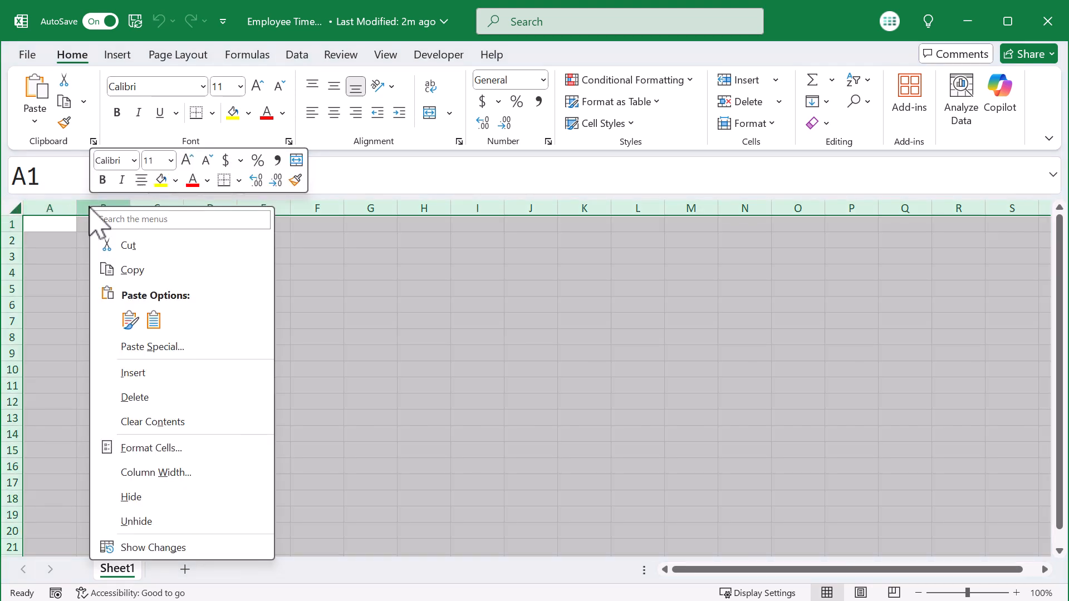
{"action": "left_click", "coordinate": [161, 473]}
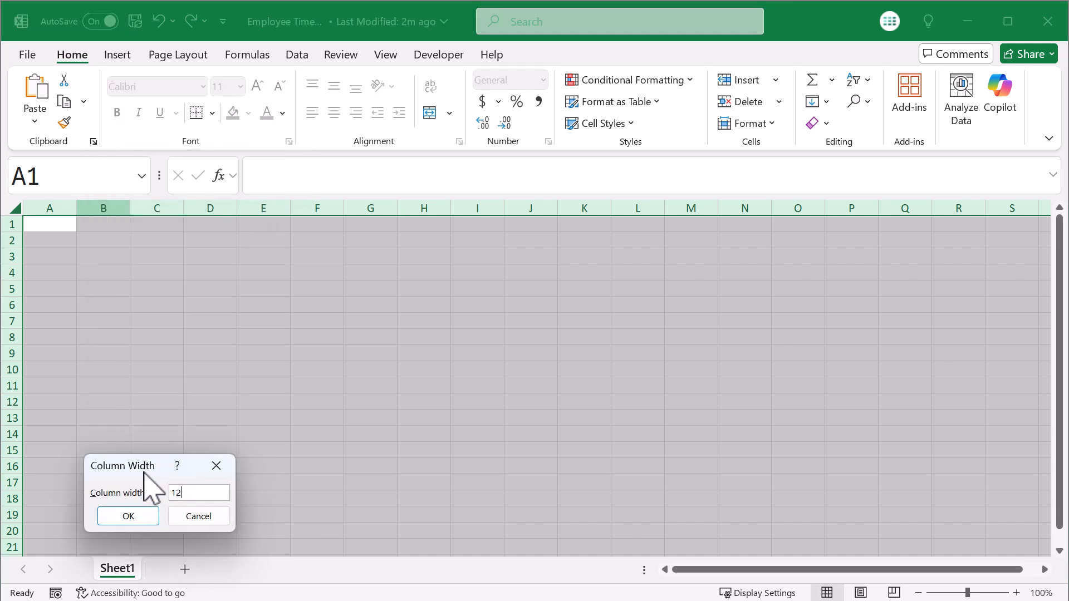
{"action": "left_click", "coordinate": [149, 517]}
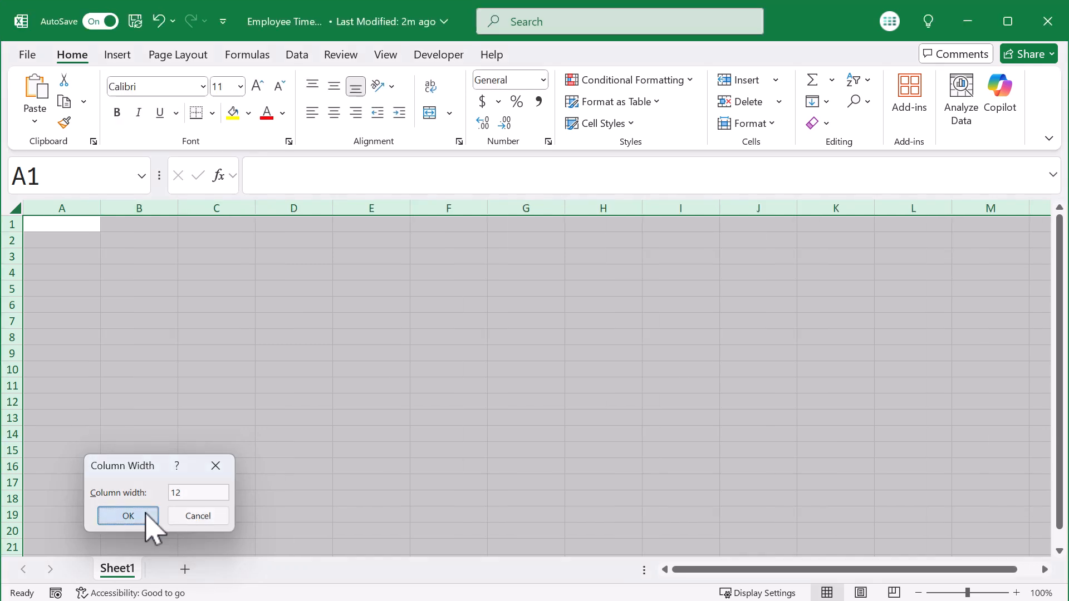
Step: Increase the row height of the whole sheet and align all cells to the middle vertically and to the left
{"action": "right_click", "coordinate": [12, 243]}
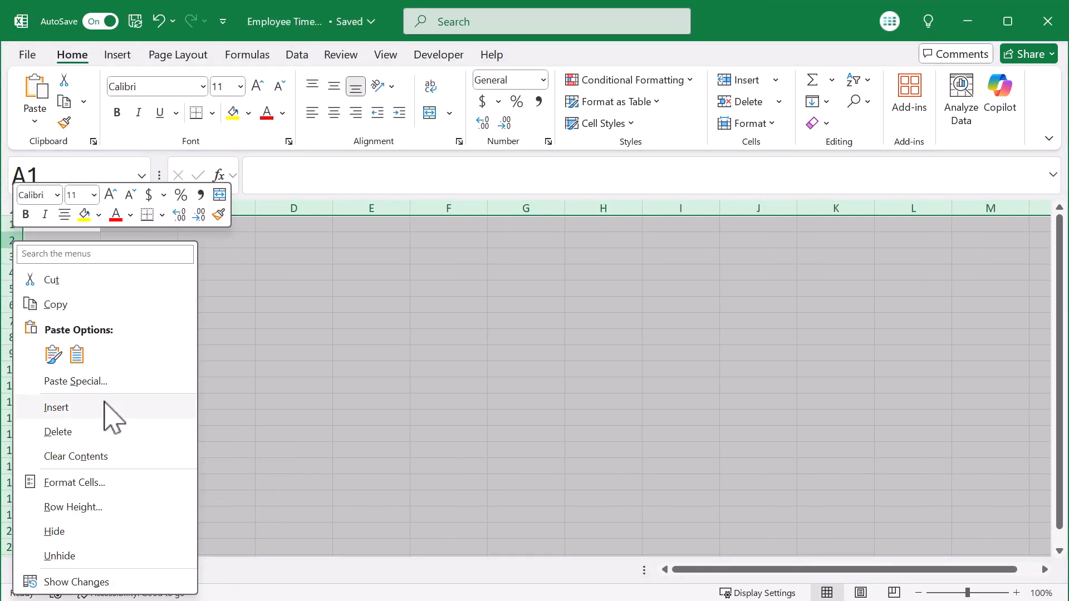
{"action": "left_click", "coordinate": [109, 506]}
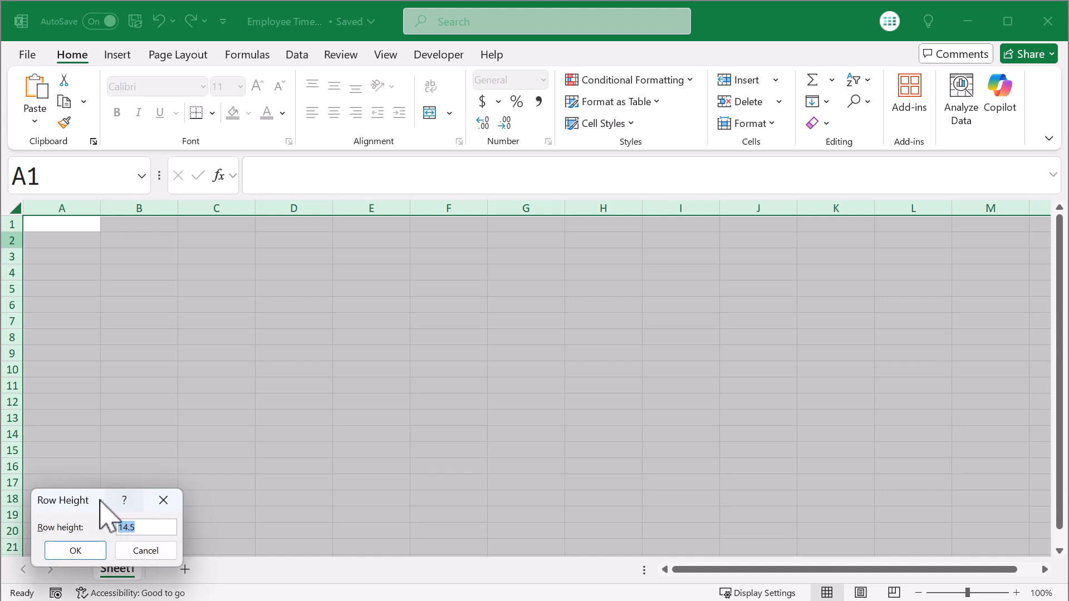
{"action": "left_click_drag", "start_coordinate": [108, 508], "coordinate": [133, 439]}
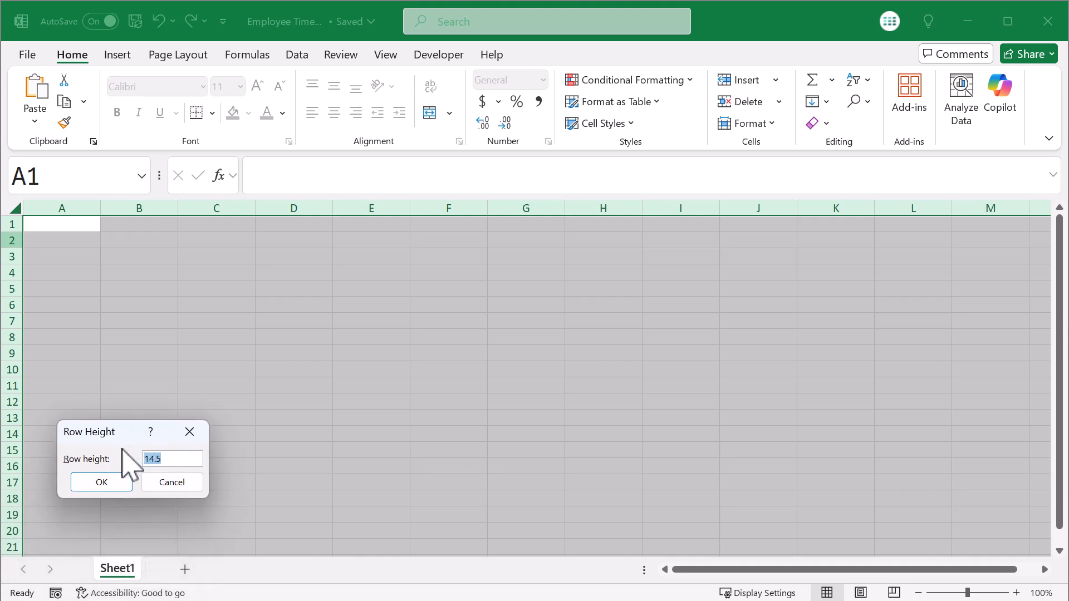
{"action": "left_click", "coordinate": [111, 482]}
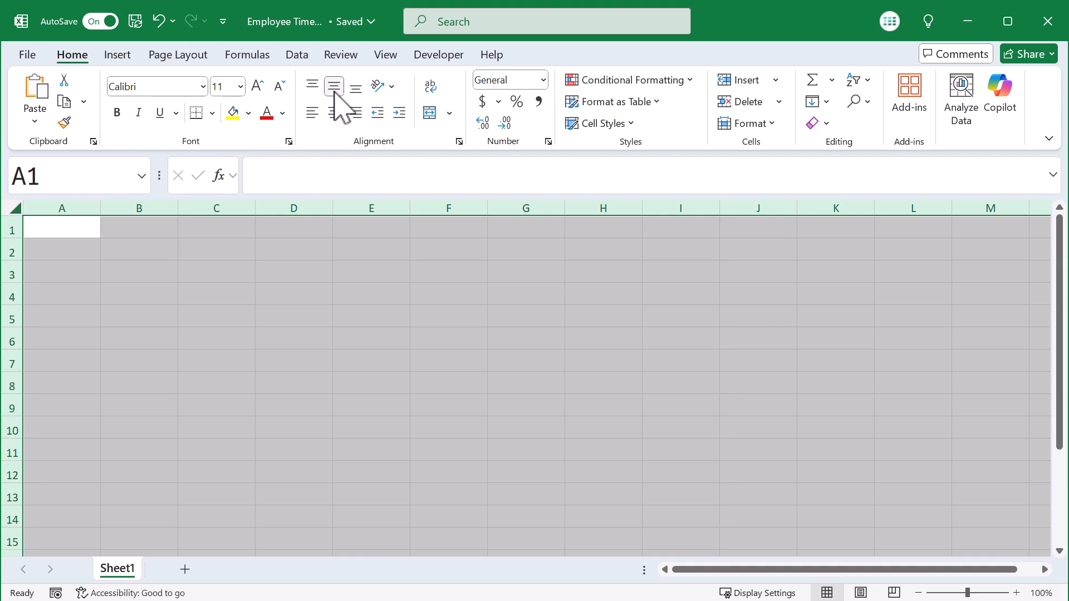
{"action": "left_click", "coordinate": [335, 89]}
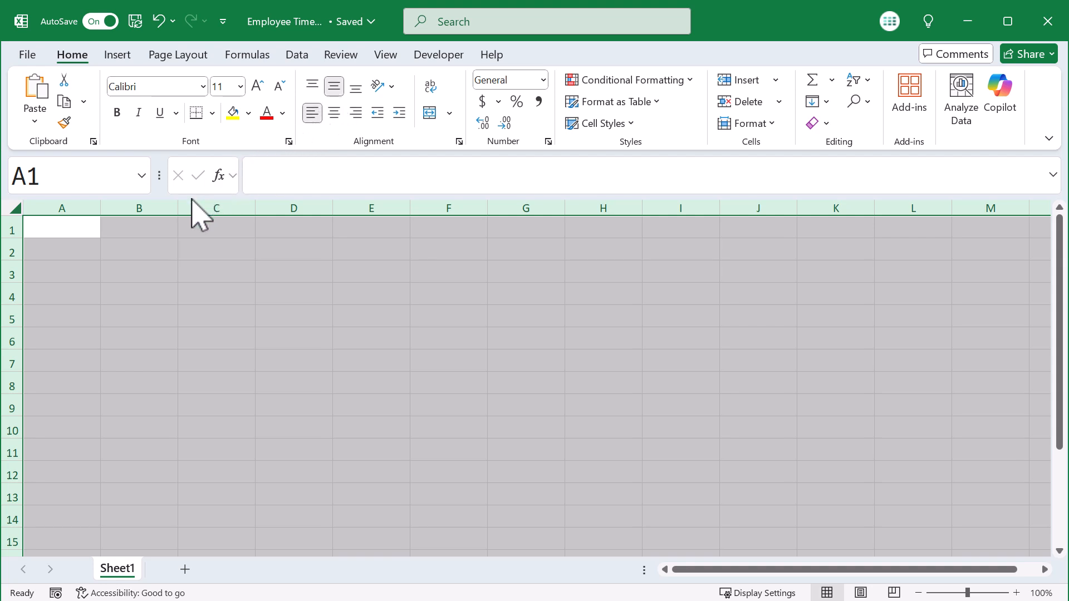
Step: Fill the whole sheet with the custom color #F1F3F4
{"action": "left_click", "coordinate": [253, 118]}
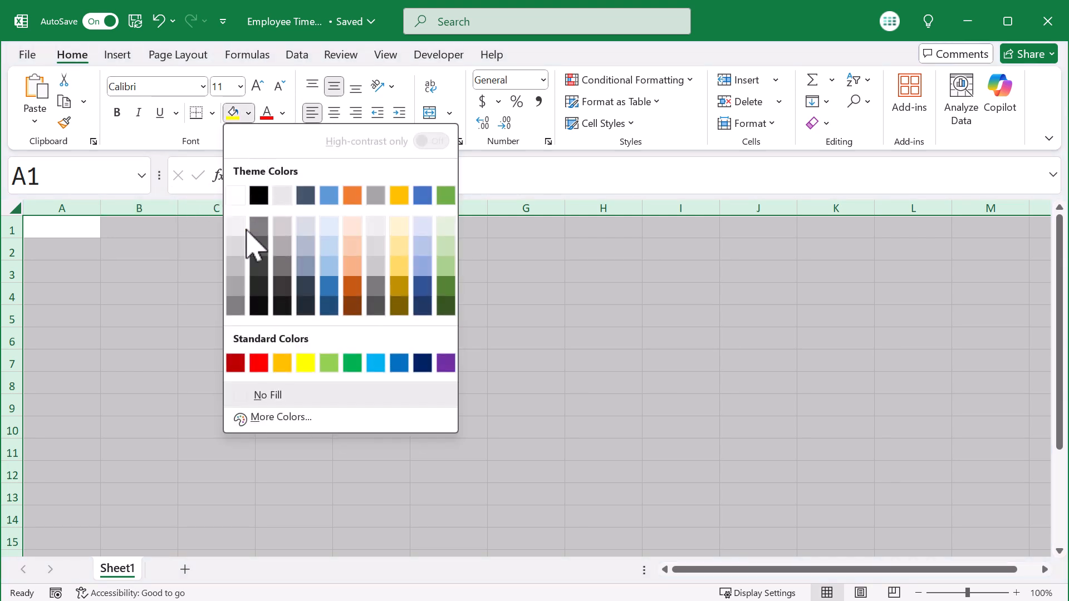
{"action": "left_click", "coordinate": [253, 418]}
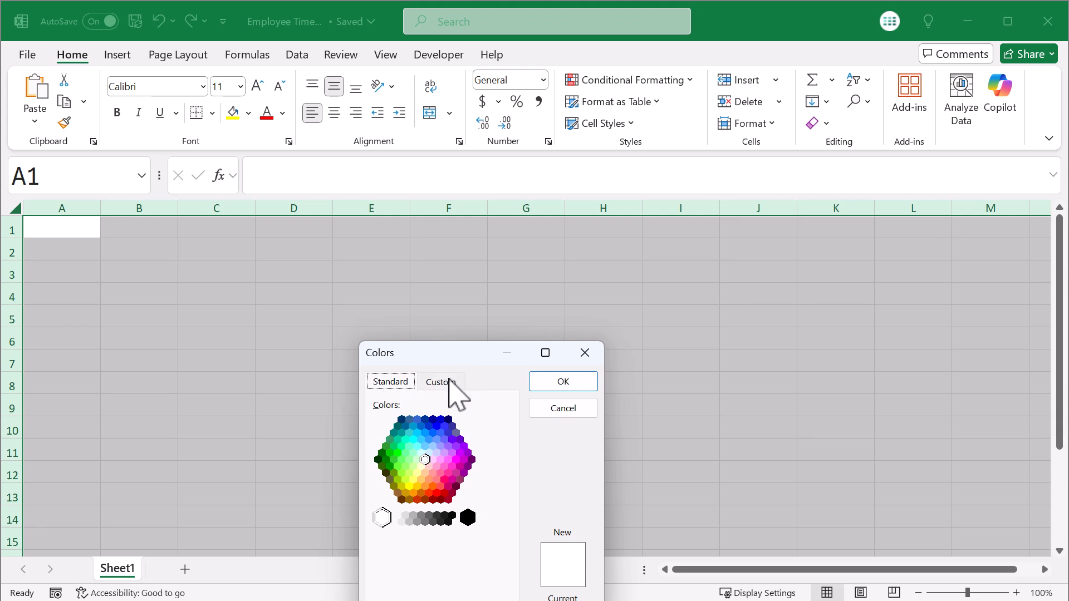
{"action": "left_click", "coordinate": [445, 382]}
{"action": "left_click_drag", "start_coordinate": [452, 360], "coordinate": [418, 245]}
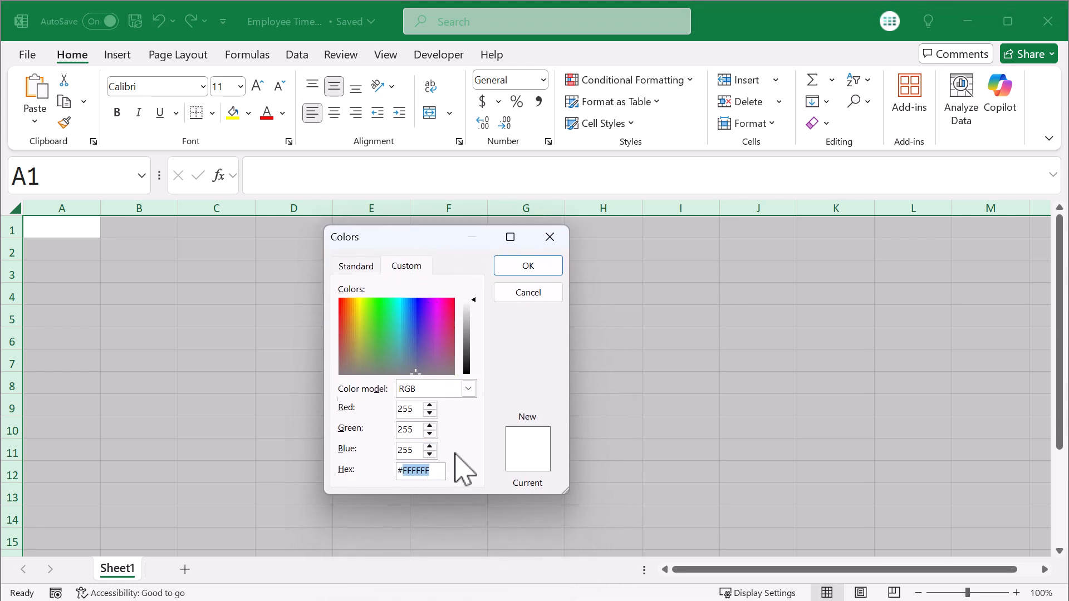
{"action": "type", "text": "F1F3F4"}
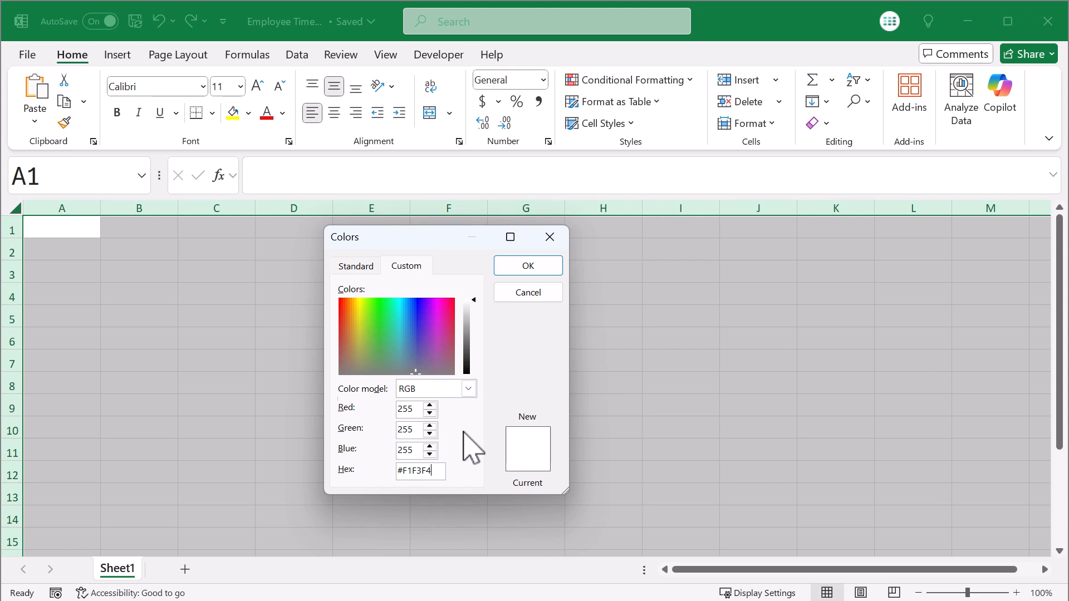
{"action": "left_click", "coordinate": [537, 272]}
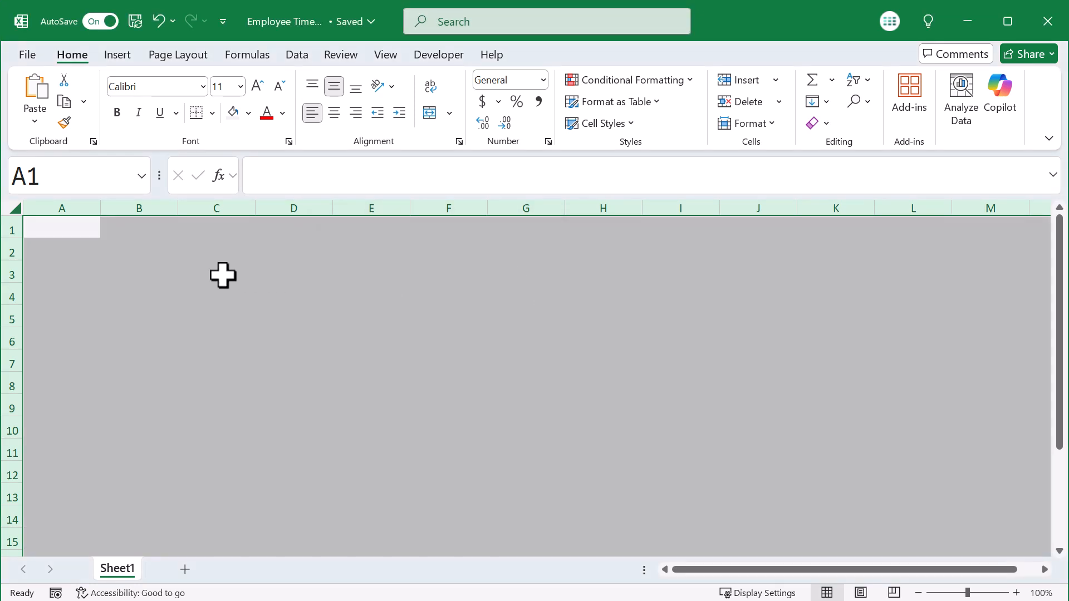
Step: Reduce the width of column A to make a narrow margin column
{"action": "left_click", "coordinate": [72, 208]}
{"action": "right_click", "coordinate": [72, 206]}
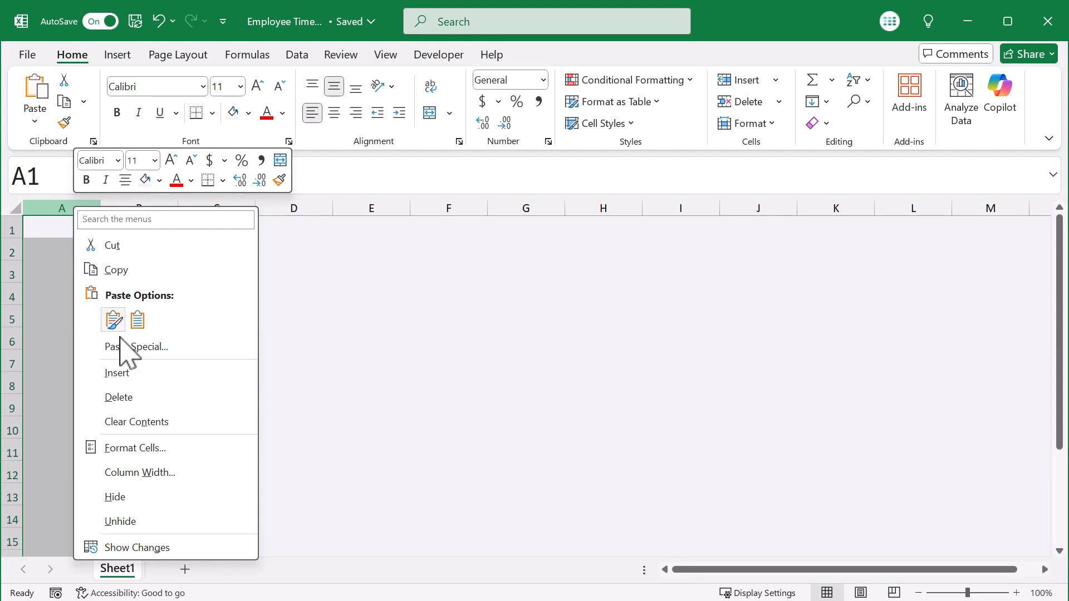
{"action": "left_click", "coordinate": [145, 472]}
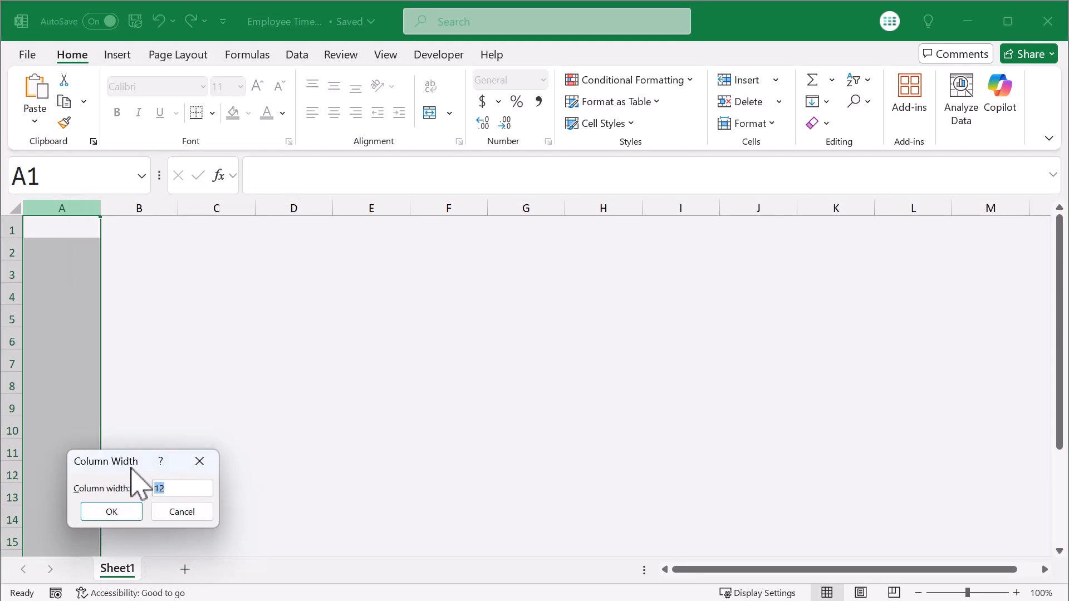
{"action": "left_click", "coordinate": [124, 510]}
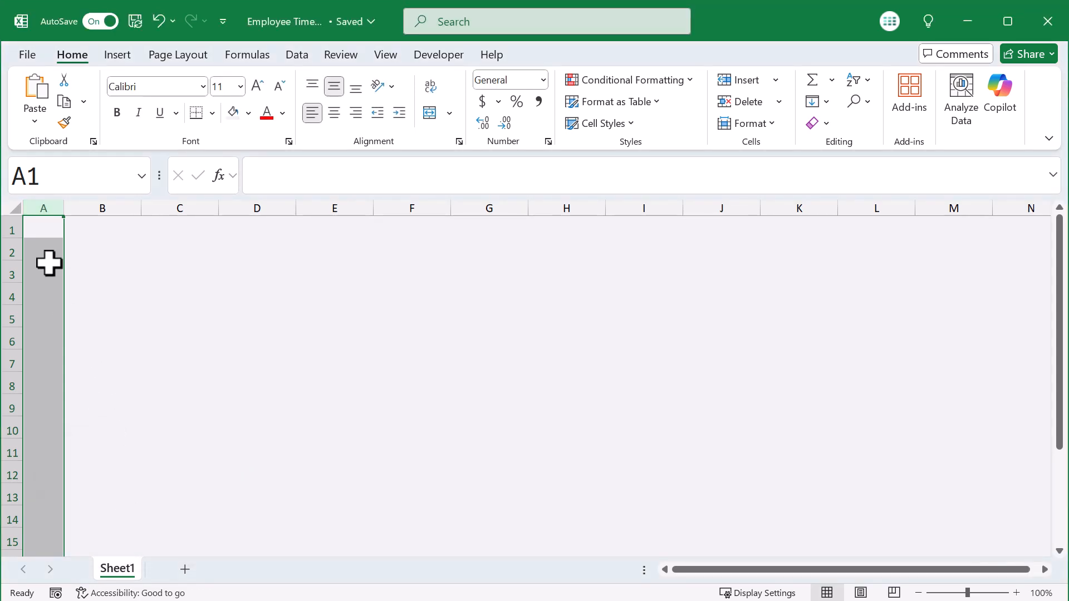
Step: Set the height of row 1 to 30
{"action": "left_click", "coordinate": [45, 227]}
{"action": "left_click", "coordinate": [10, 227]}
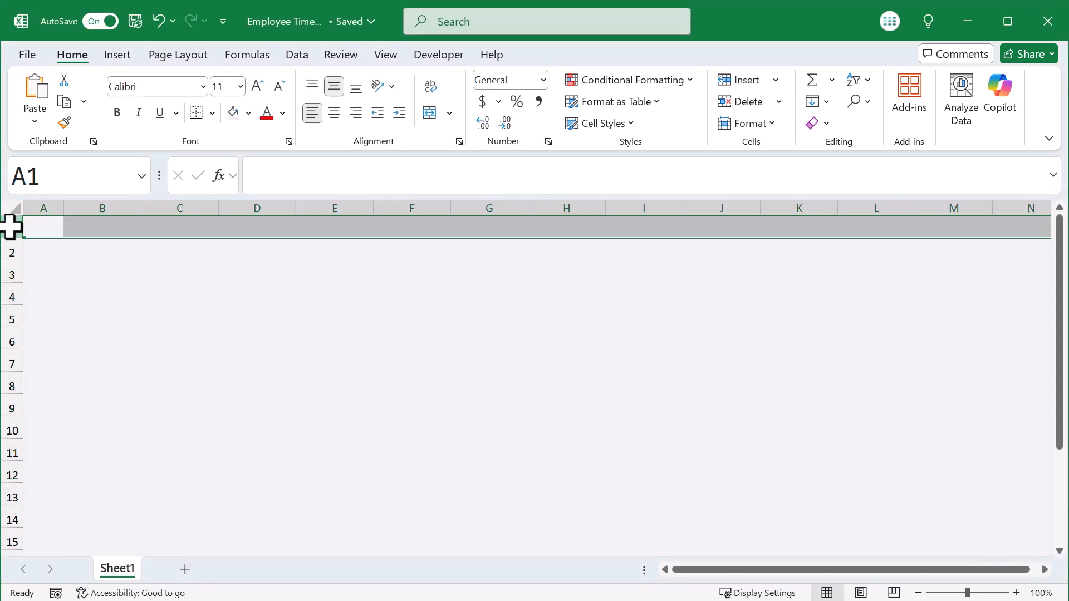
{"action": "right_click", "coordinate": [10, 227]}
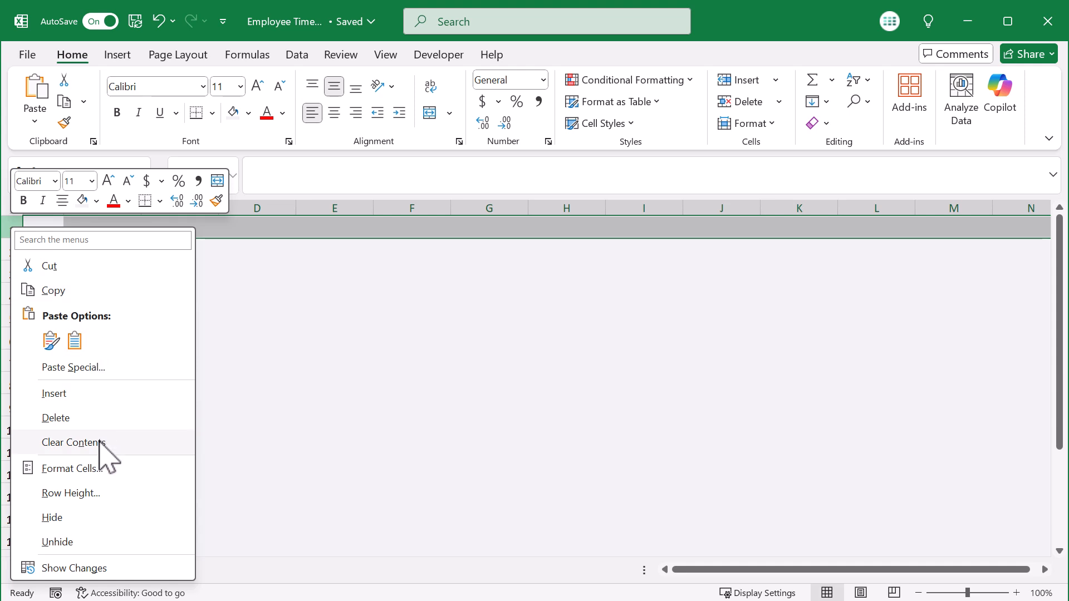
{"action": "left_click", "coordinate": [100, 490]}
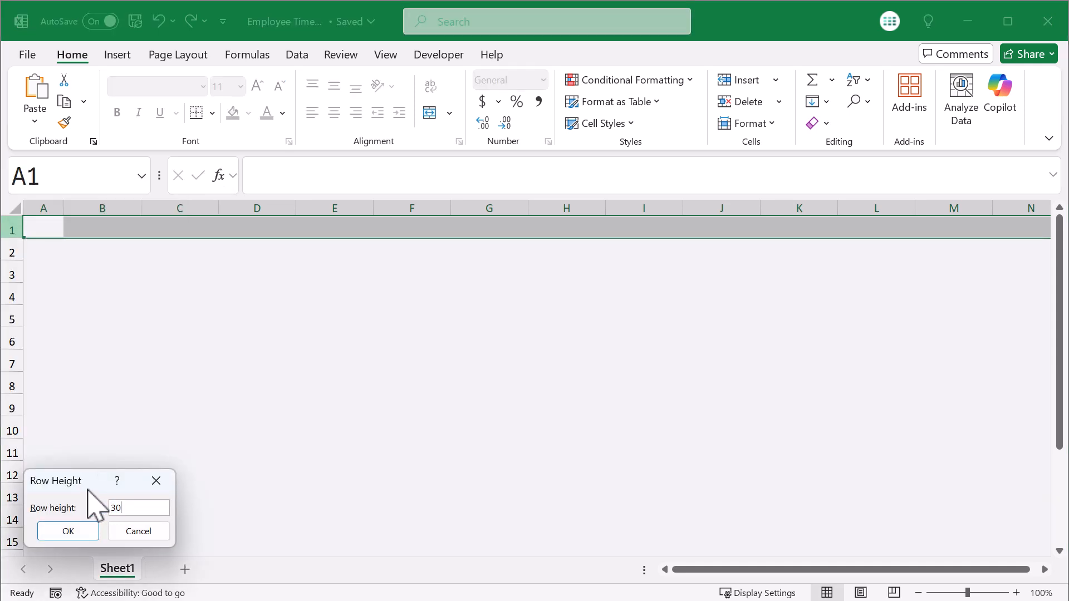
{"action": "left_click", "coordinate": [81, 532]}
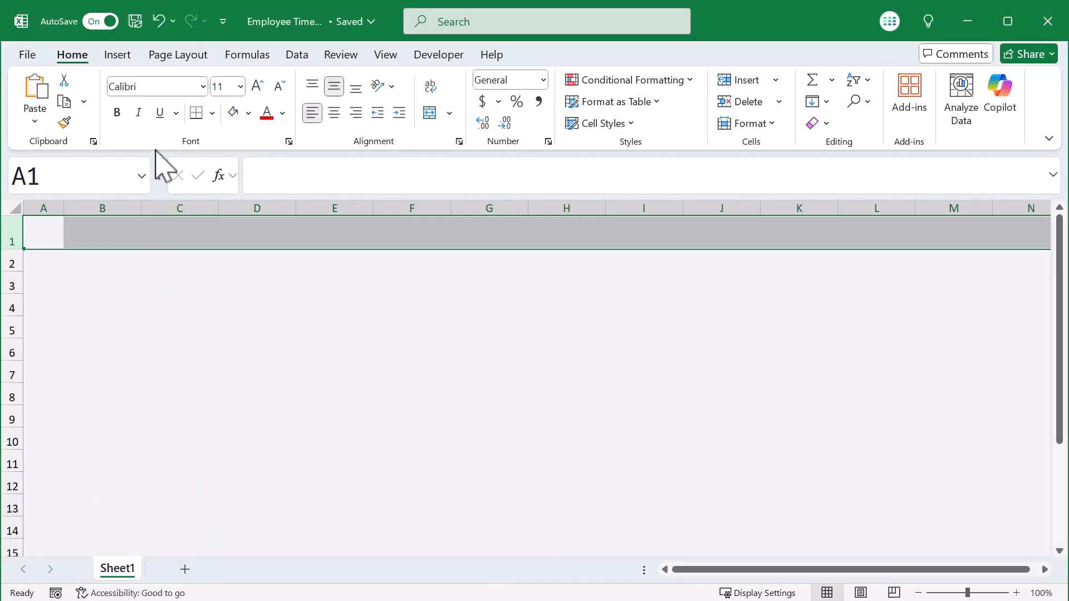
Step: Format row 1 as a header band with bold text, font size 14 and the darker blue theme fill color
{"action": "left_click", "coordinate": [125, 113]}
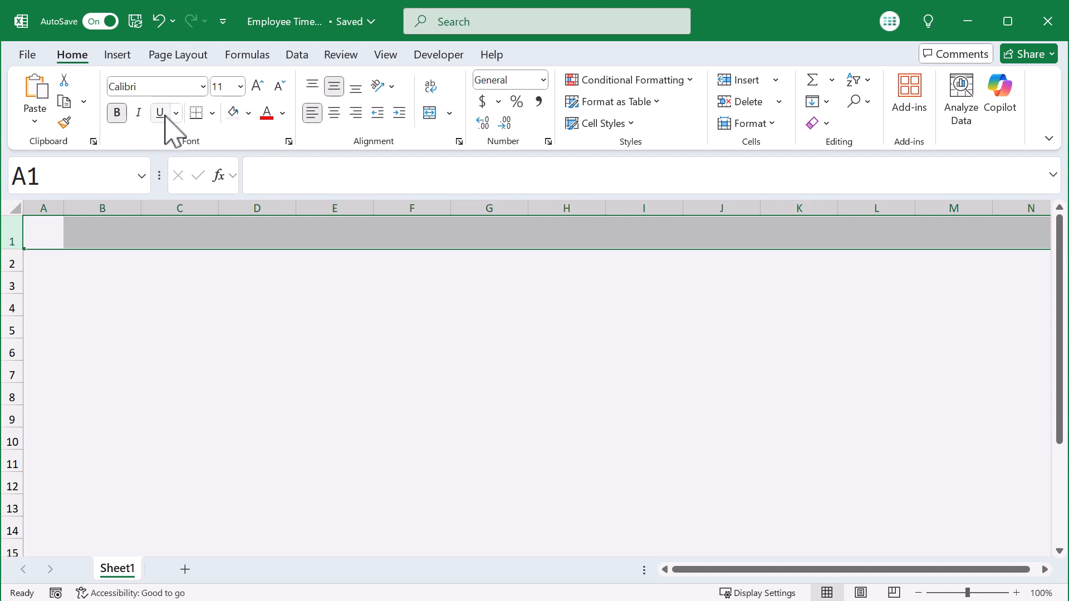
{"action": "left_click", "coordinate": [258, 87]}
{"action": "left_click", "coordinate": [249, 114]}
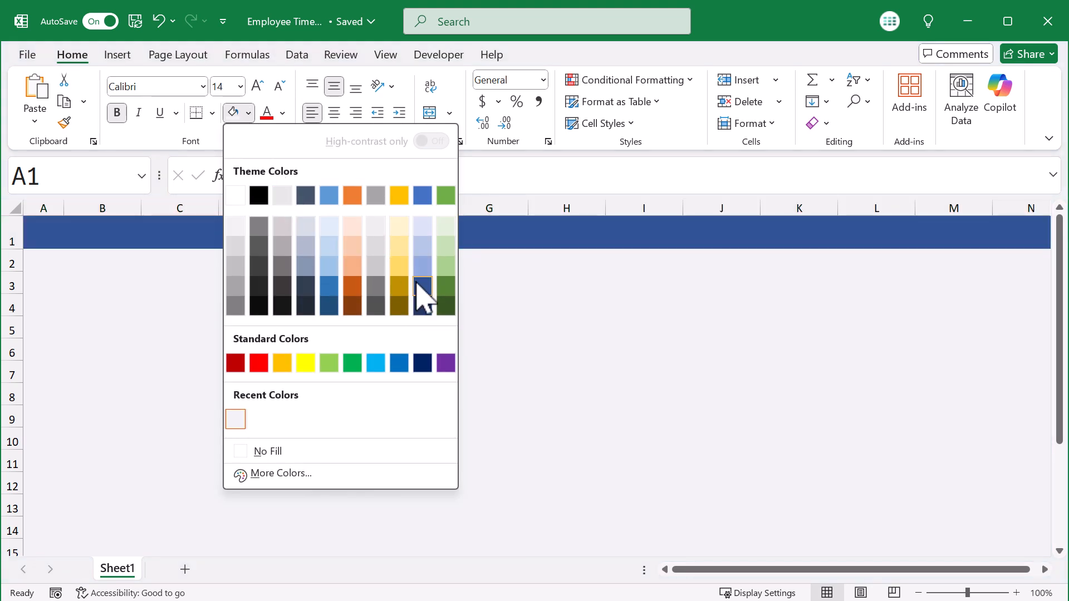
{"action": "left_click", "coordinate": [423, 287]}
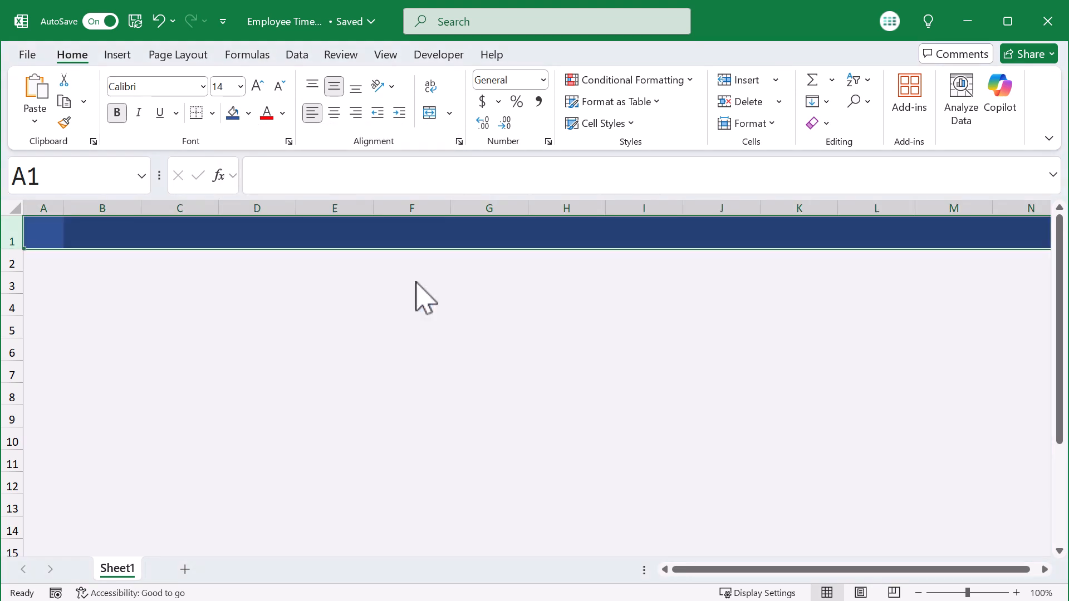
Step: Set the font color of header row 1 to white
{"action": "left_click", "coordinate": [282, 114]}
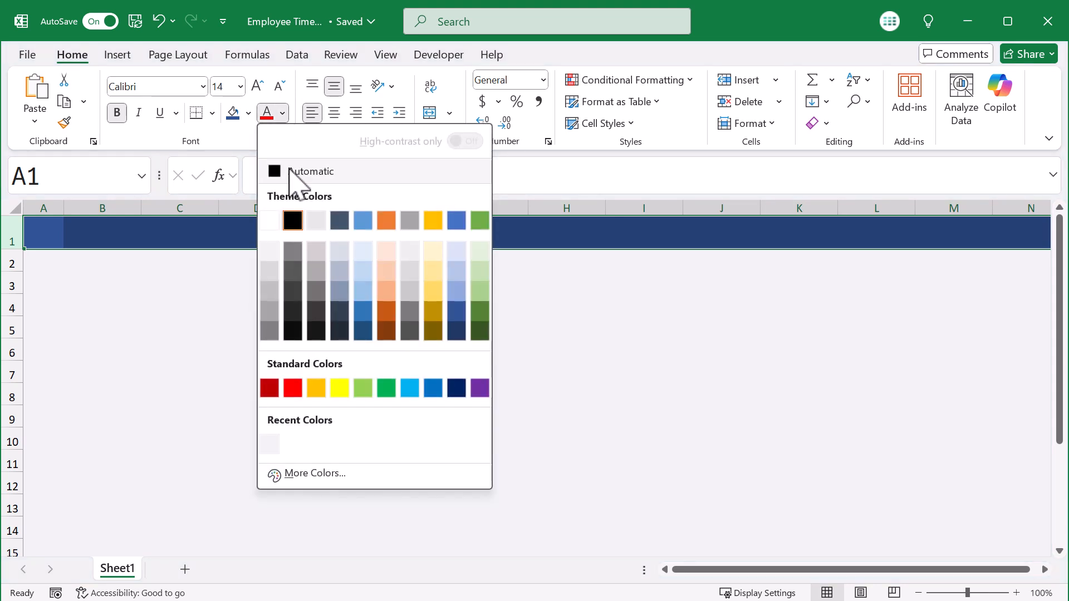
{"action": "left_click", "coordinate": [270, 221]}
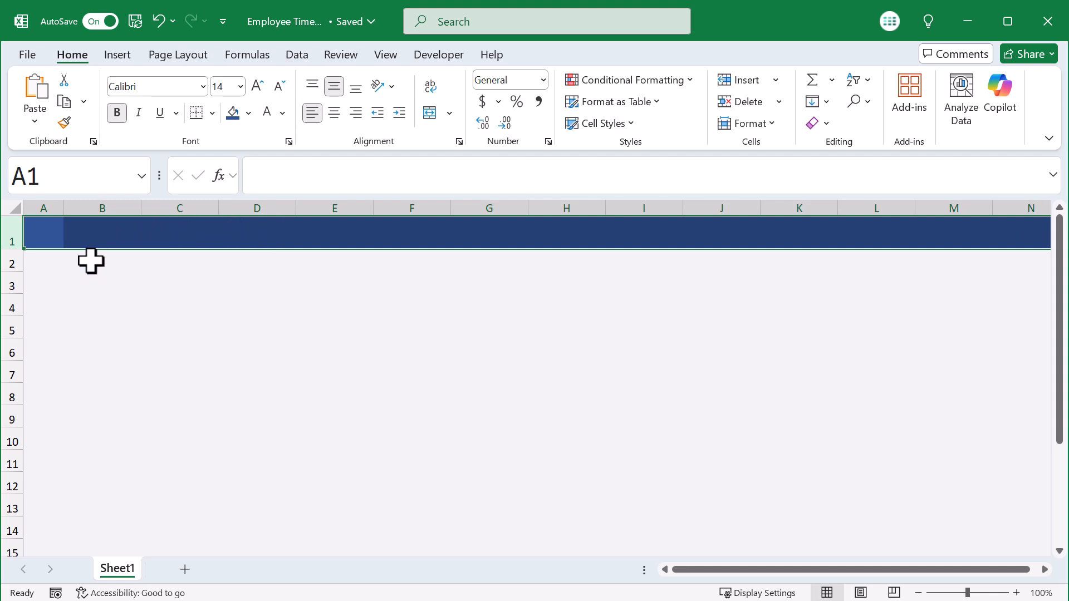
{"action": "left_click", "coordinate": [102, 286]}
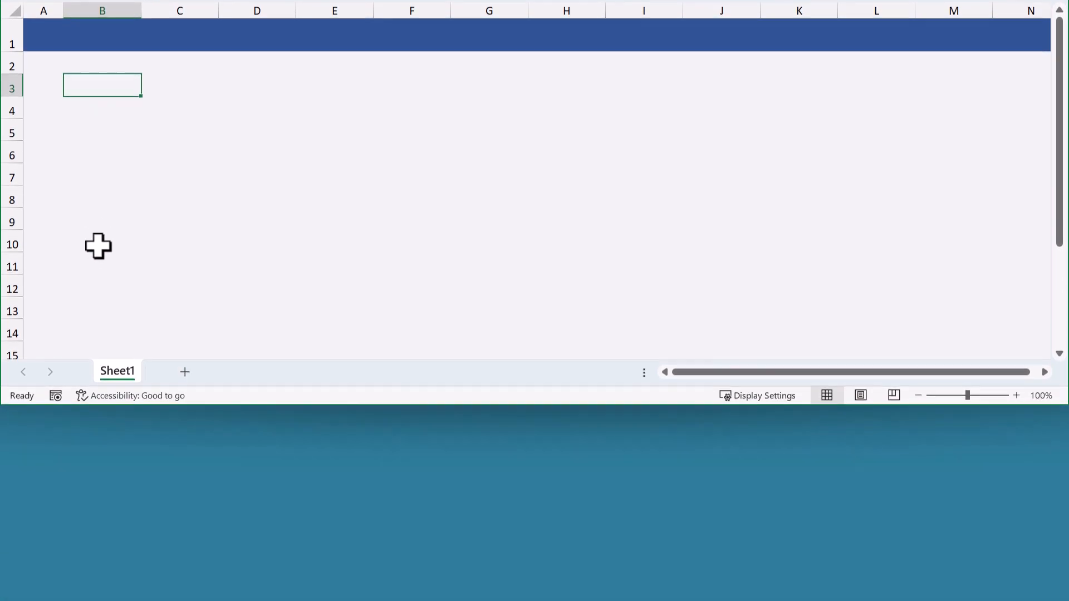
Step: Create a copy of Sheet1 within the Employee Time Log workbook, placed before the original sheet
{"action": "right_click", "coordinate": [118, 315]}
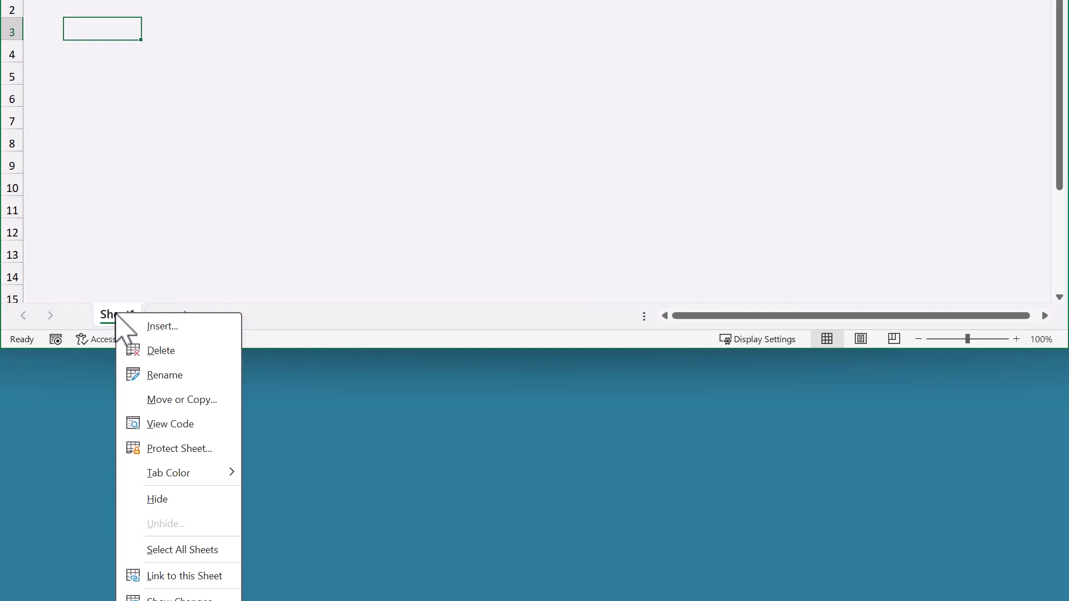
{"action": "left_click", "coordinate": [173, 402]}
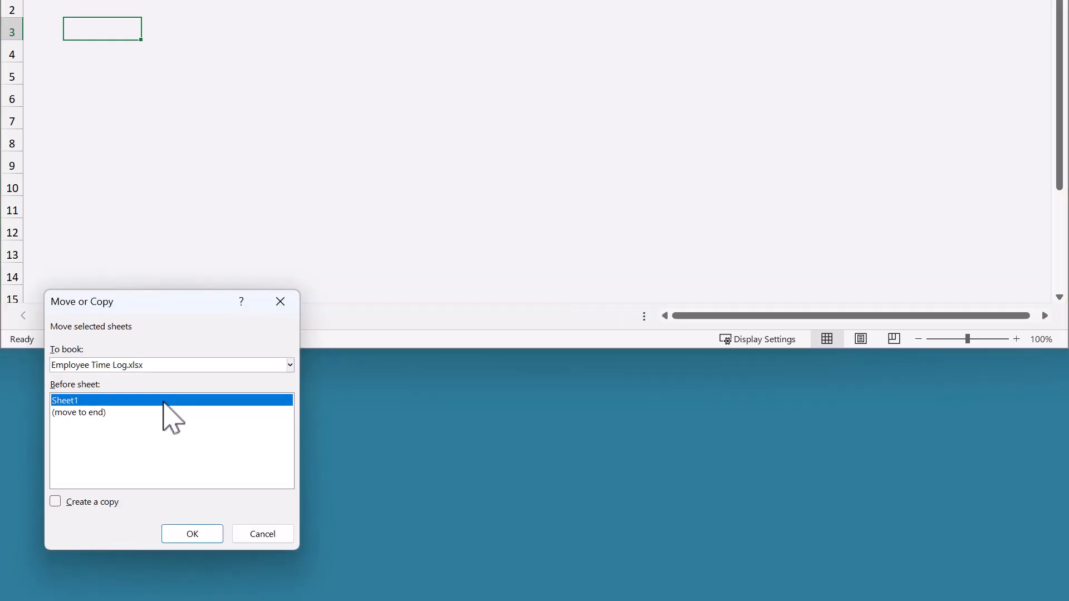
{"action": "left_click", "coordinate": [56, 502]}
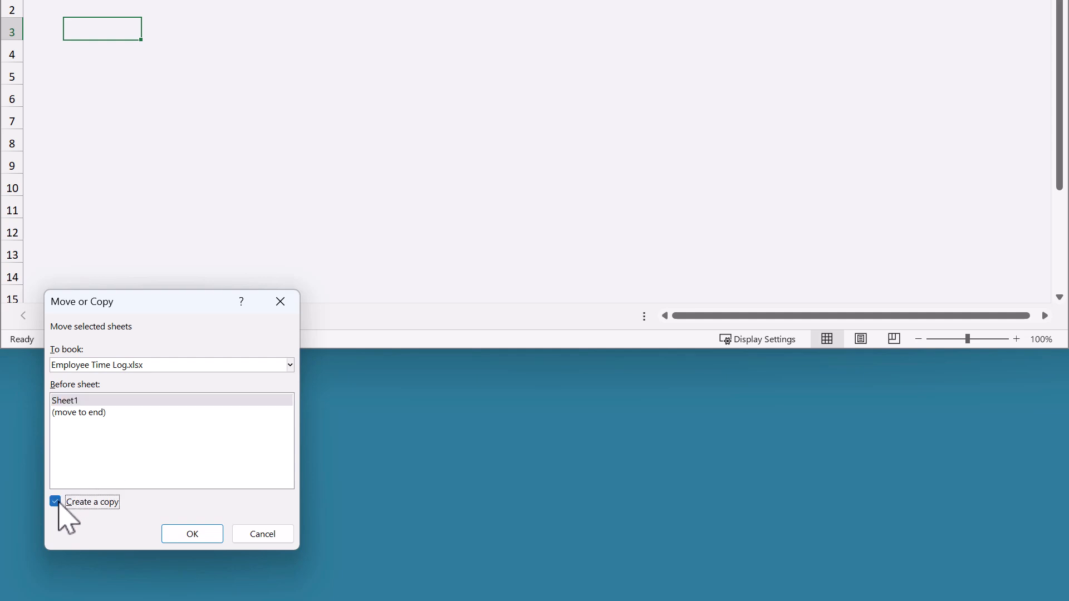
{"action": "left_click", "coordinate": [175, 536]}
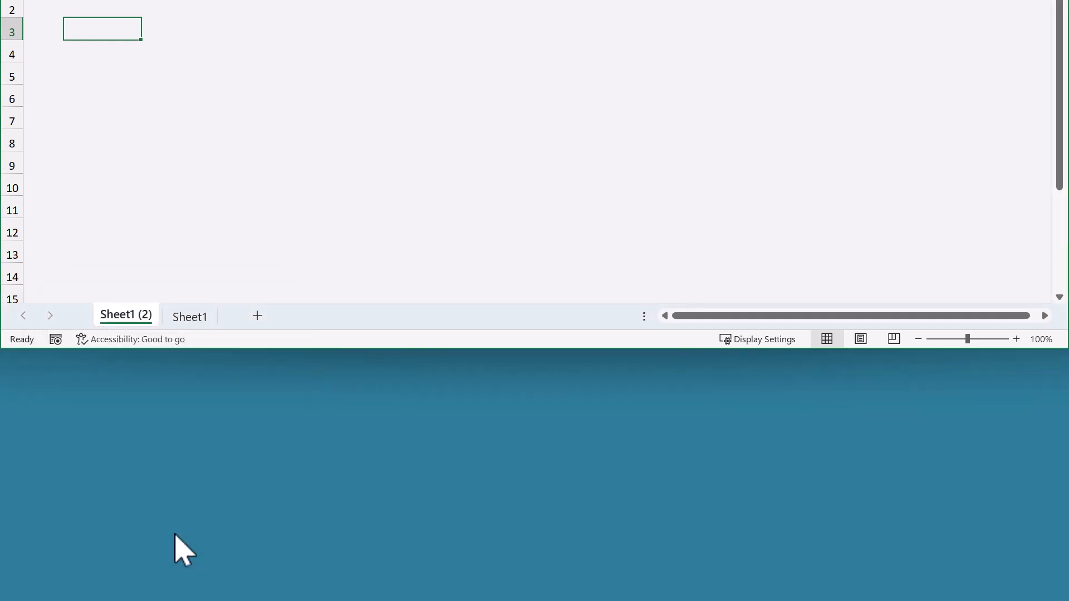
Step: Rename the copied sheet as Employees and the original Sheet1 as Time Log
{"action": "double_click", "coordinate": [131, 316]}
{"action": "type", "text": "Employees"}
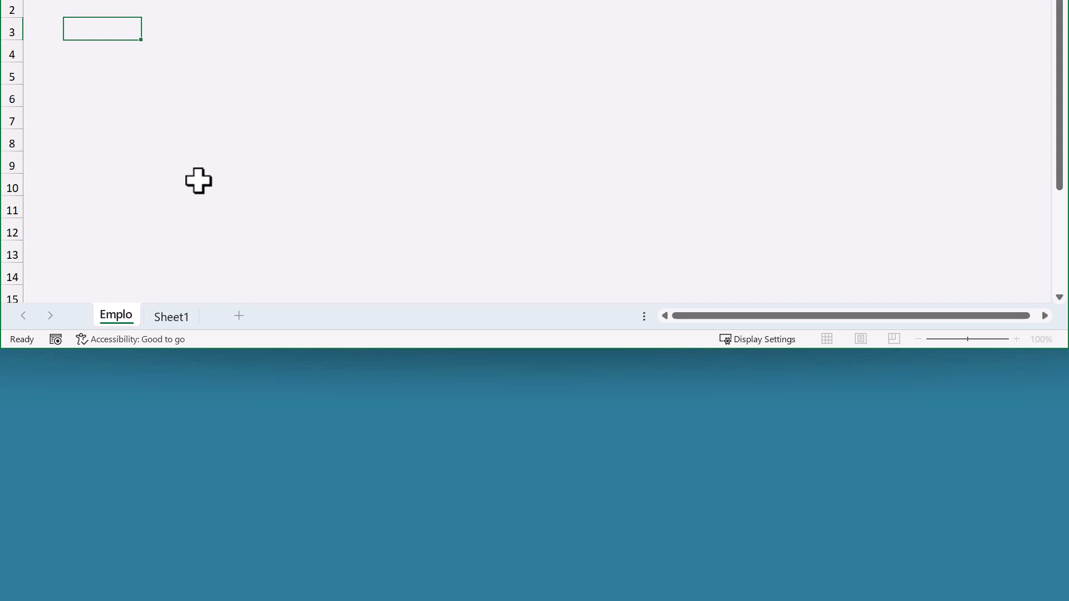
{"action": "double_click", "coordinate": [194, 315]}
{"action": "type", "text": "Time"}
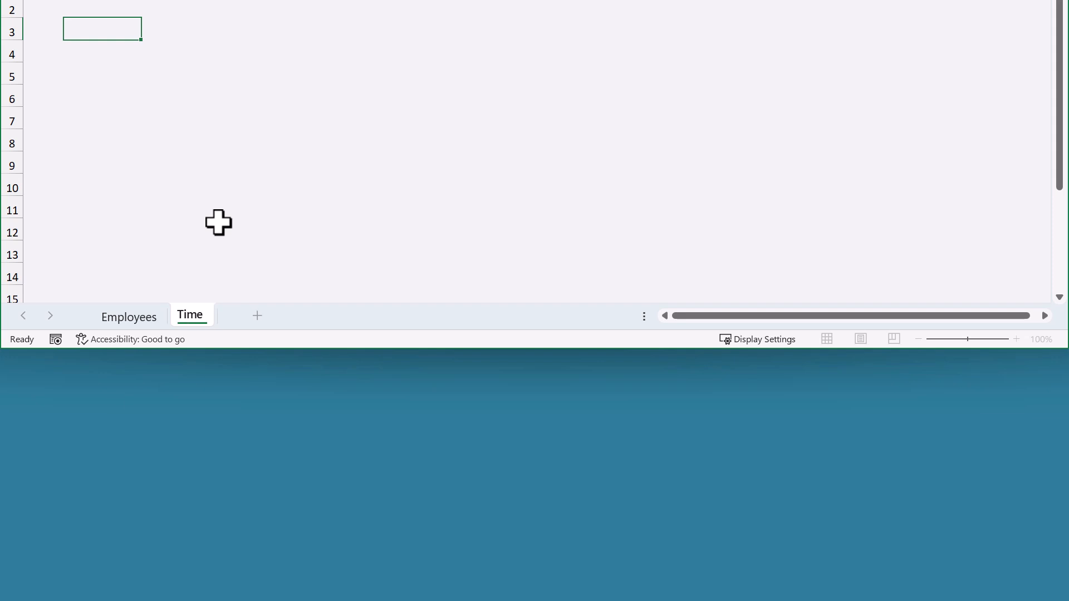
{"action": "type", "text": " Log"}
{"action": "key", "text": "Return"}
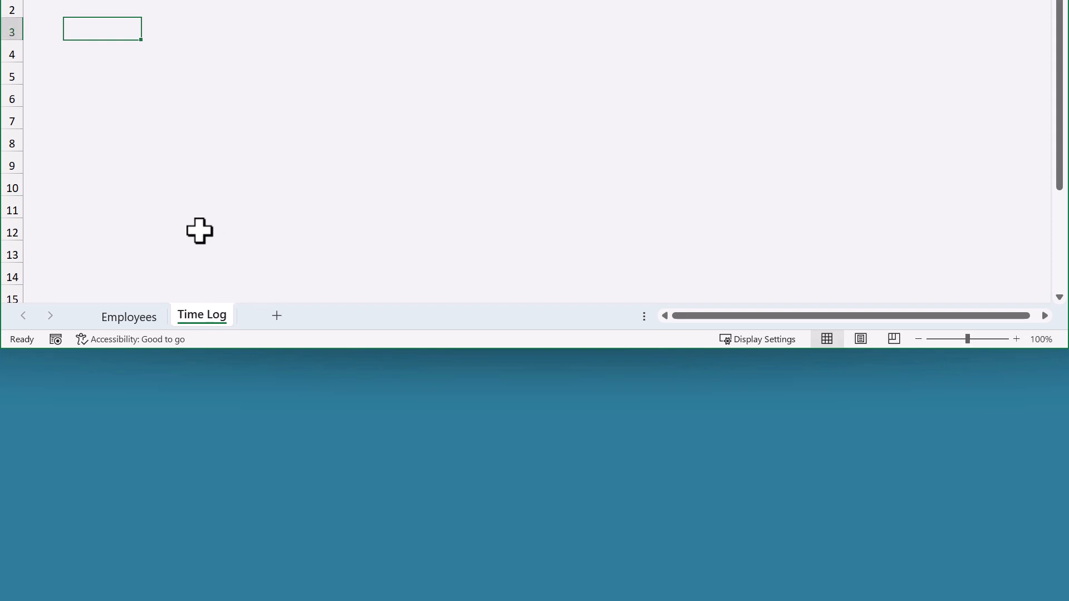
Step: On the Employees sheet, enter the title Employees in cell B1 and right-align columns C through E
{"action": "left_click", "coordinate": [149, 319]}
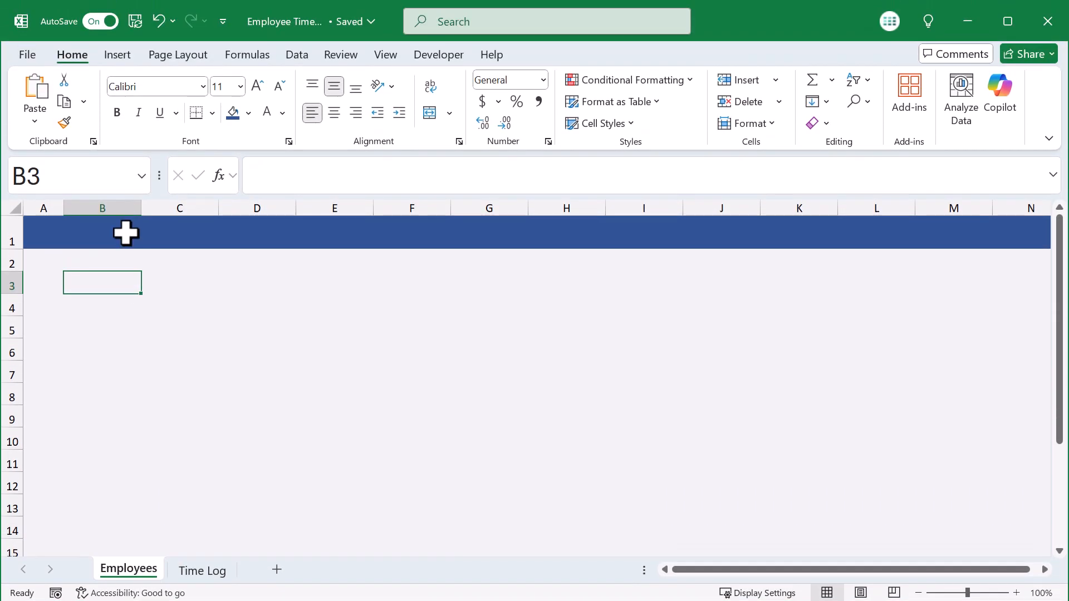
{"action": "left_click", "coordinate": [125, 233]}
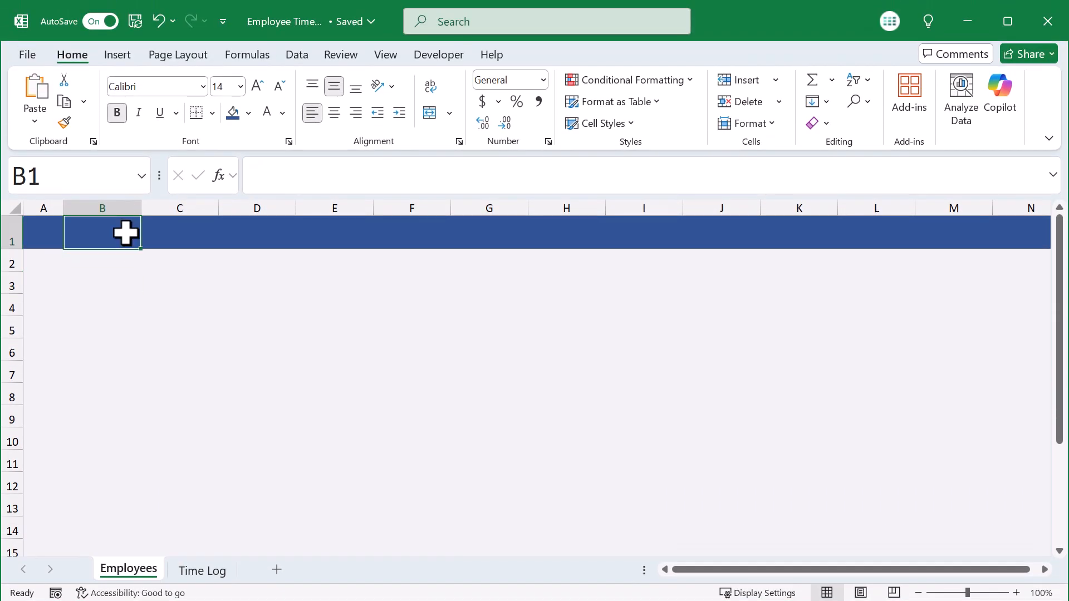
{"action": "type", "text": "Employees"}
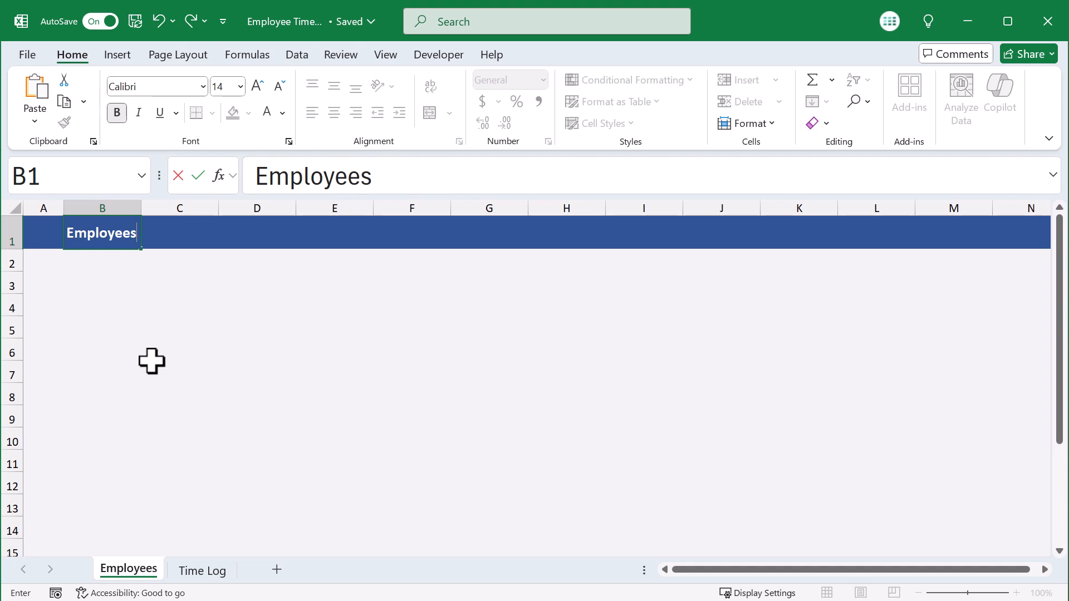
{"action": "key", "text": "Return"}
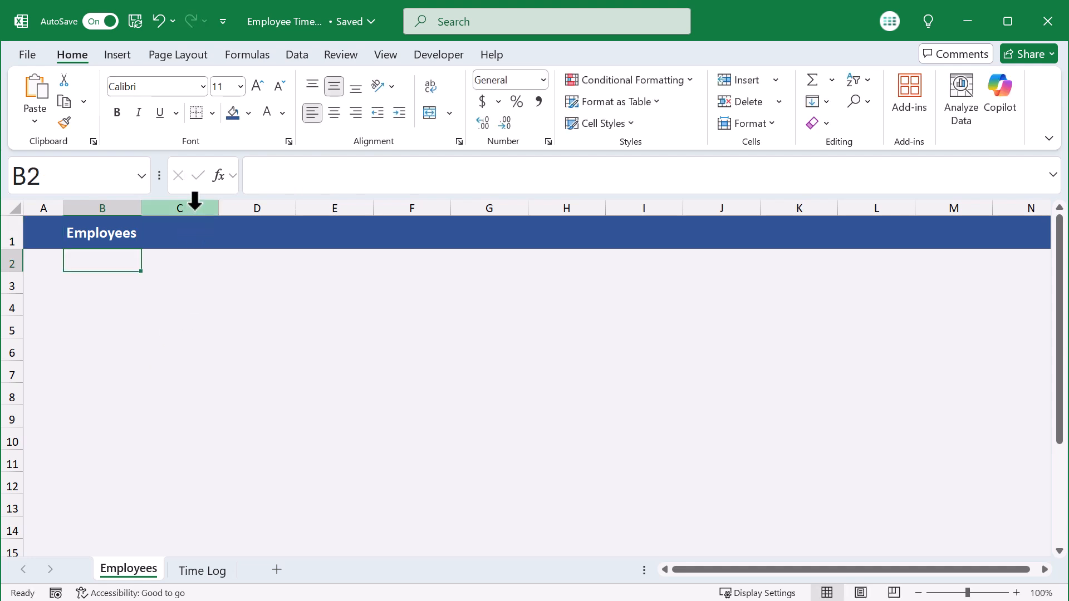
{"action": "left_click_drag", "start_coordinate": [196, 207], "coordinate": [320, 209]}
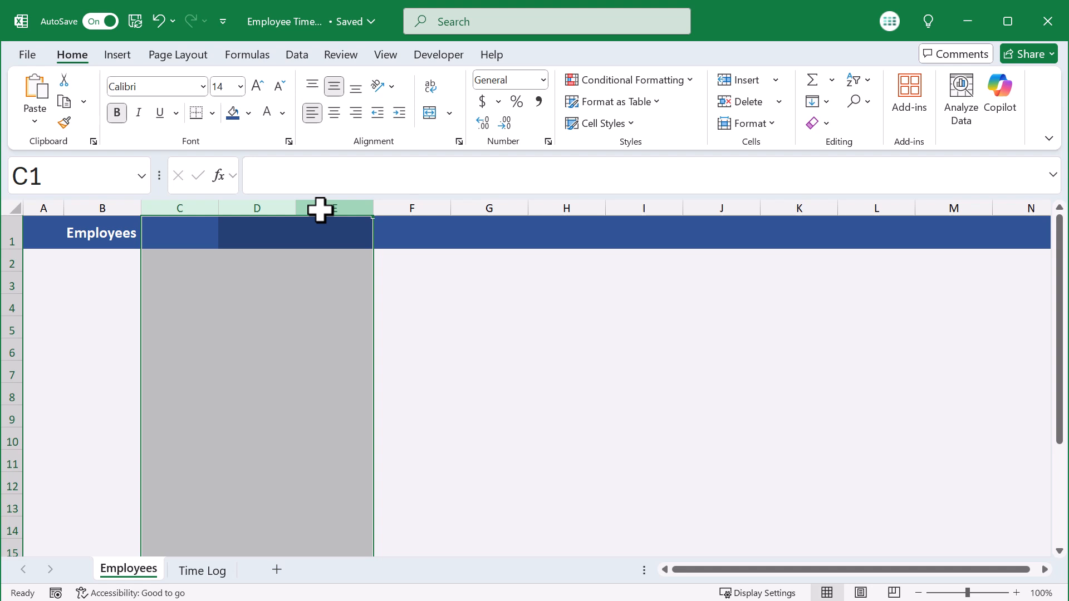
{"action": "left_click", "coordinate": [356, 114]}
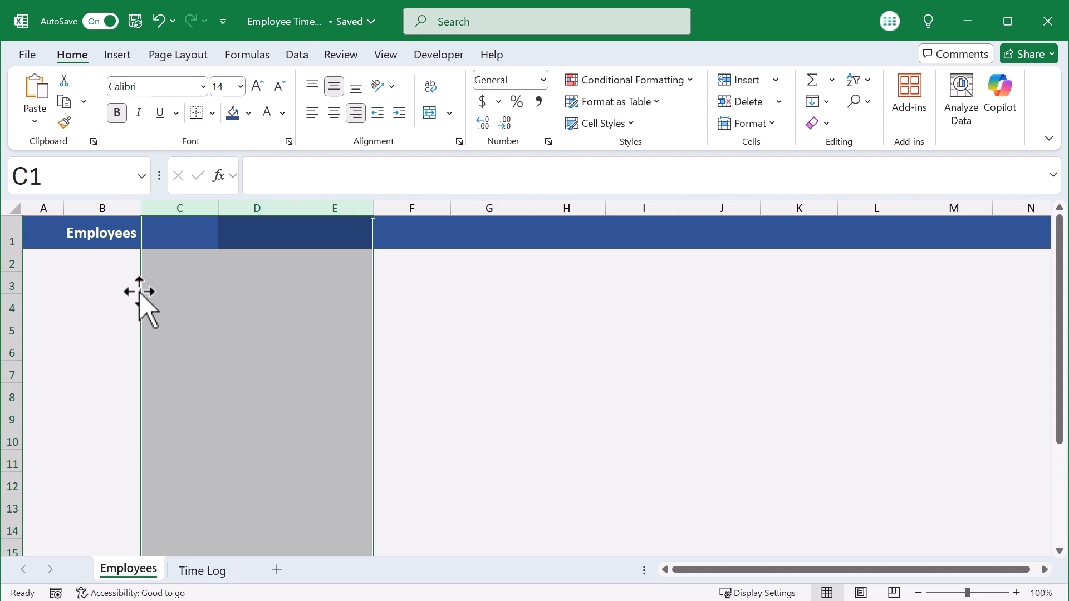
Step: Apply gray outline and inside borders to the range B3:C4 on the Employees sheet
{"action": "left_click_drag", "start_coordinate": [91, 284], "coordinate": [165, 303]}
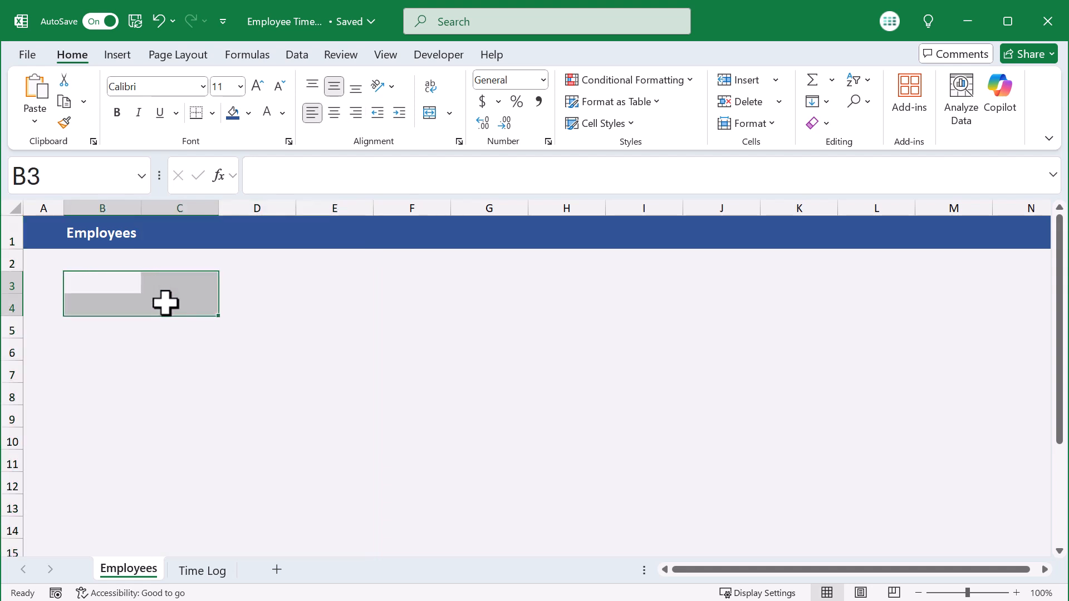
{"action": "left_click", "coordinate": [212, 113]}
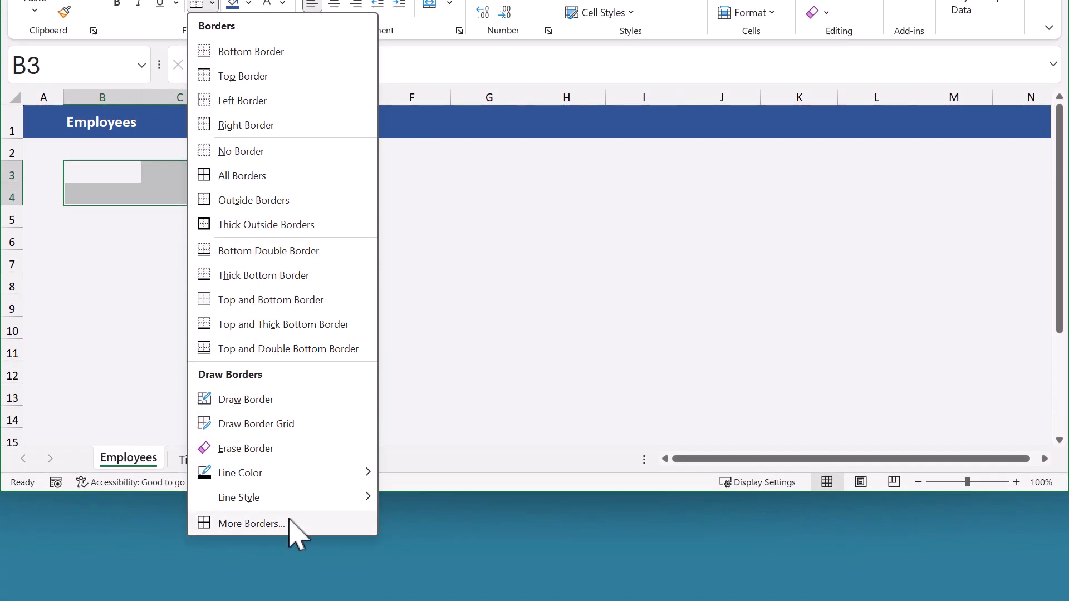
{"action": "left_click", "coordinate": [251, 523]}
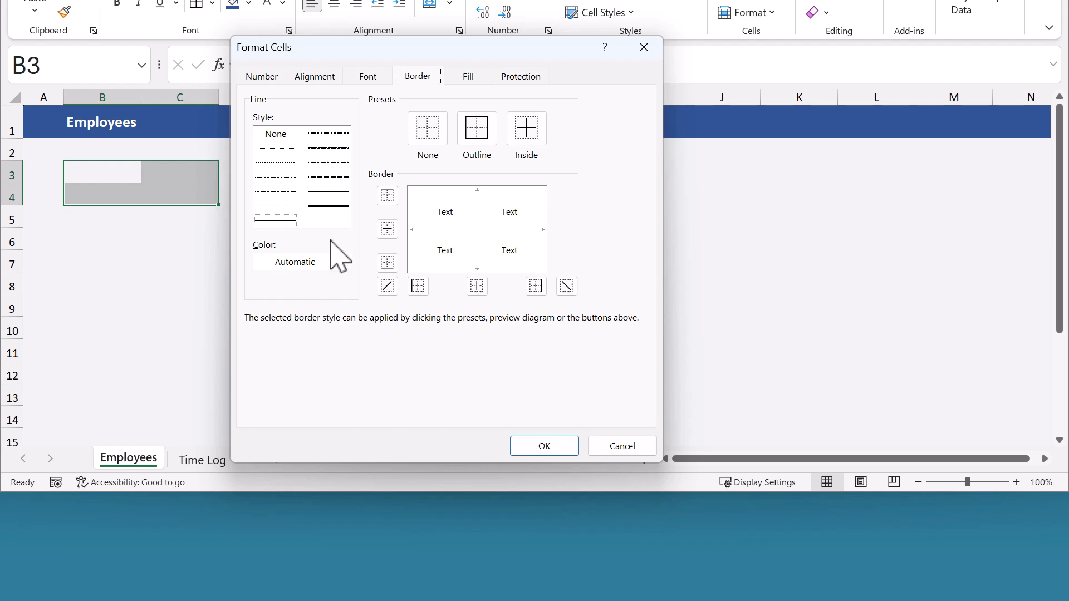
{"action": "left_click", "coordinate": [342, 262]}
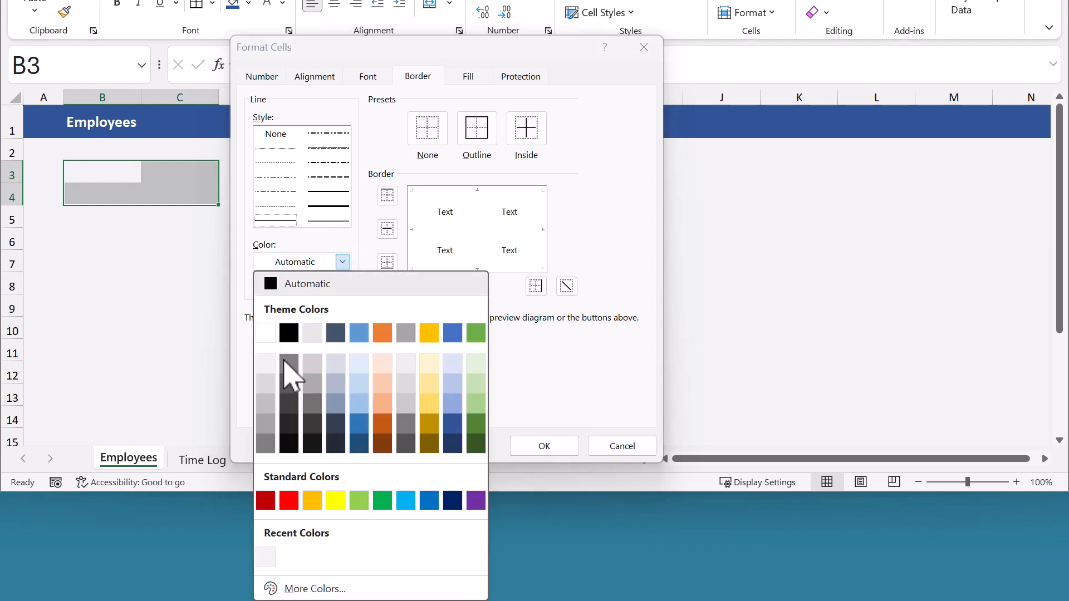
{"action": "left_click", "coordinate": [266, 404]}
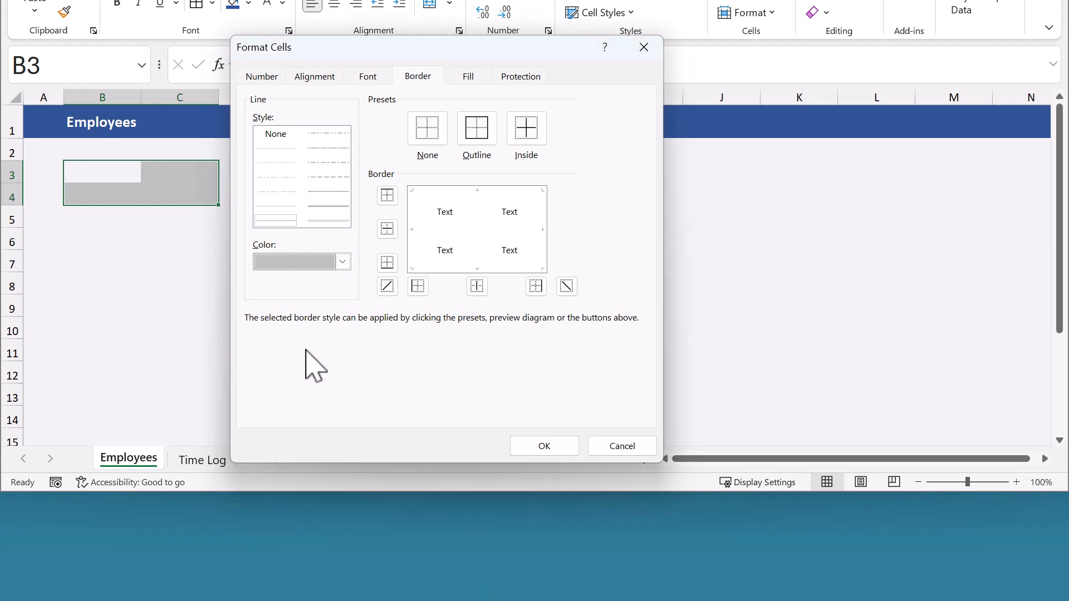
{"action": "left_click", "coordinate": [480, 134]}
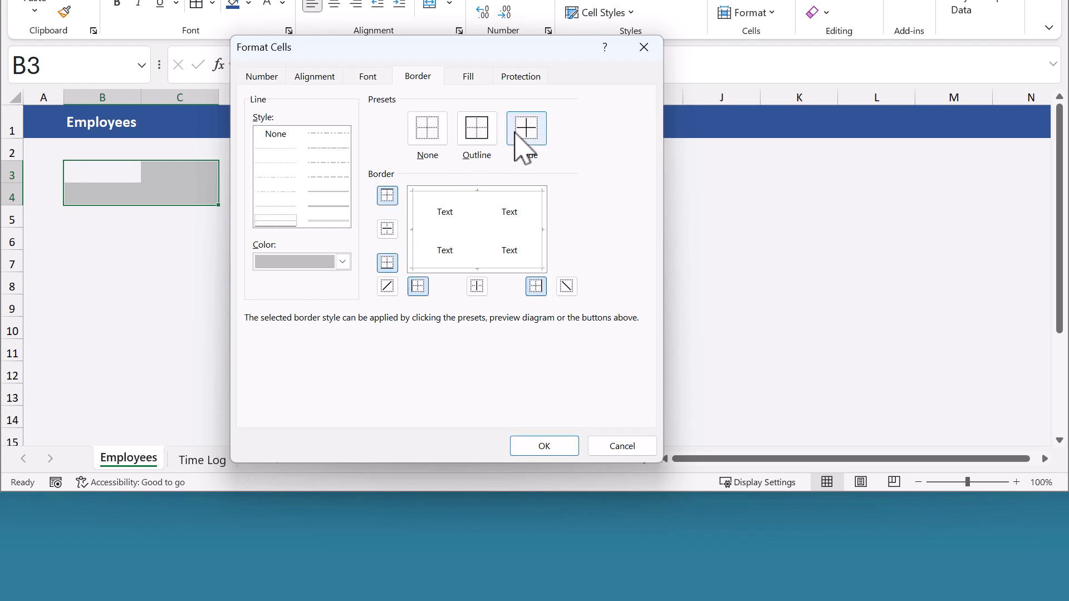
{"action": "left_click", "coordinate": [523, 137]}
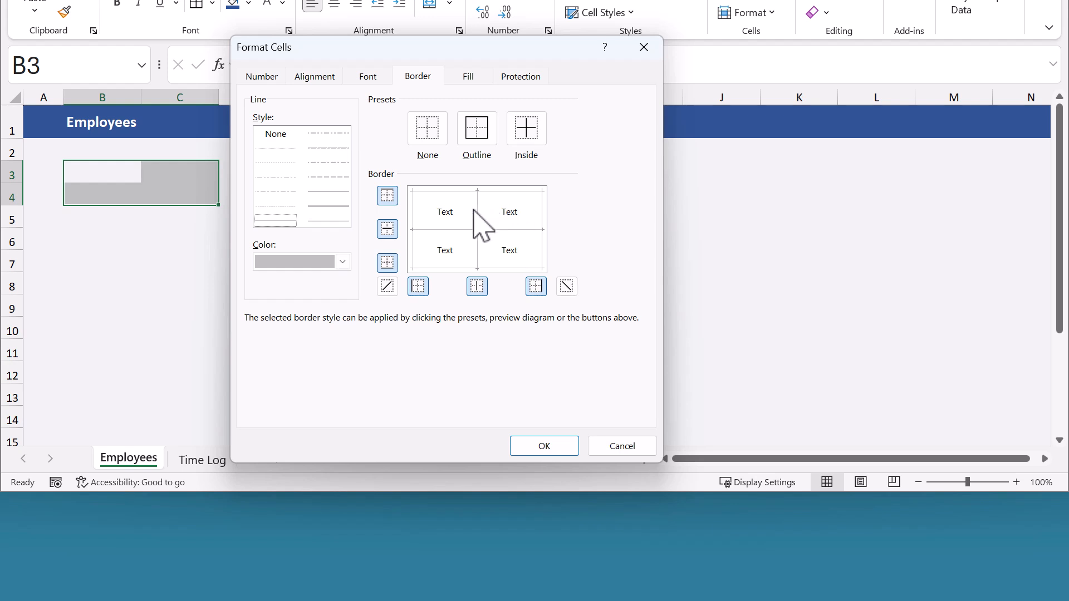
{"action": "left_click", "coordinate": [543, 446]}
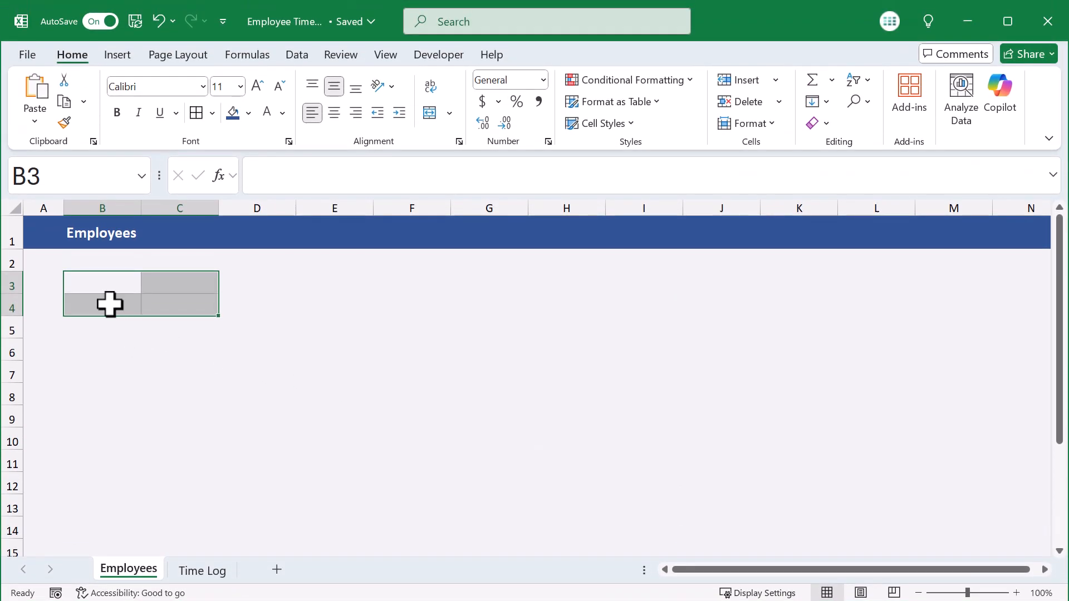
Step: Format the label cells B3:B4 with bold text and a light gray theme fill
{"action": "left_click", "coordinate": [111, 273]}
{"action": "left_click_drag", "start_coordinate": [112, 281], "coordinate": [112, 304]}
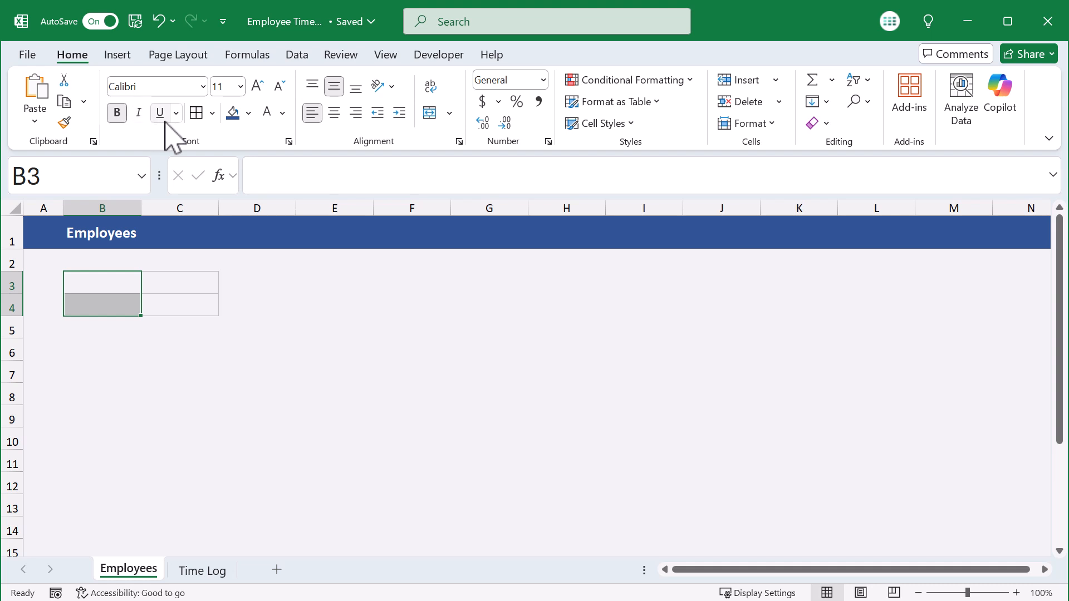
{"action": "left_click", "coordinate": [249, 114]}
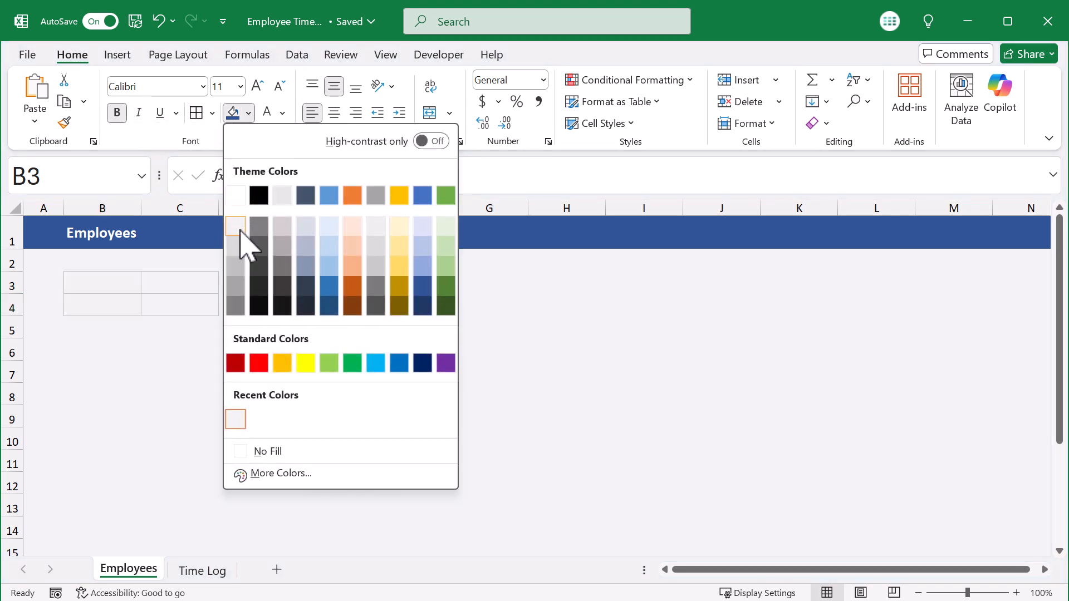
{"action": "left_click", "coordinate": [238, 245]}
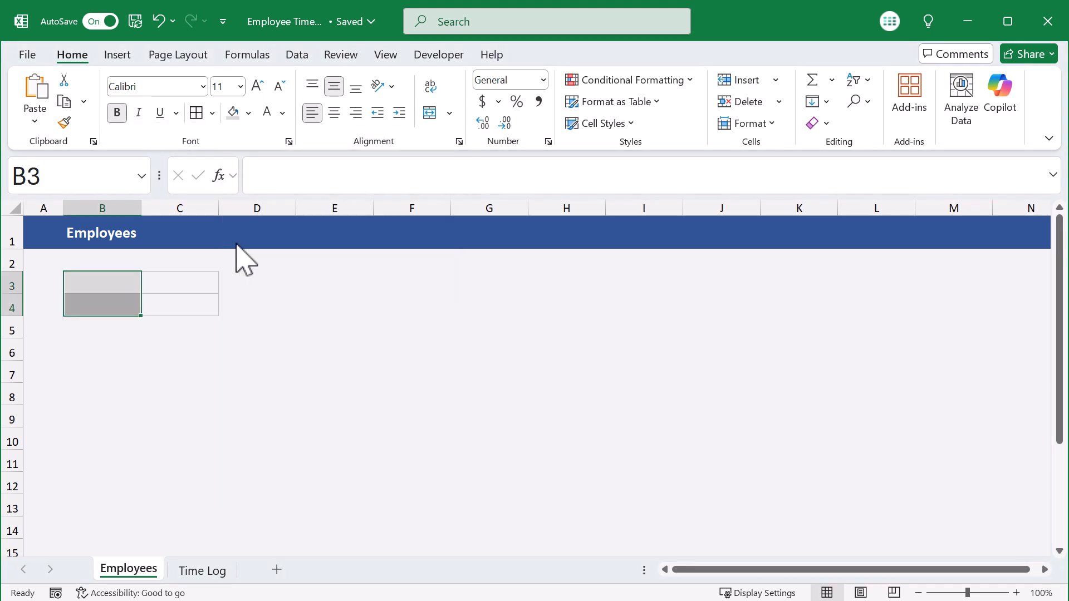
Step: Fill the value cells C3:C4 with white
{"action": "left_click_drag", "start_coordinate": [194, 264], "coordinate": [189, 306]}
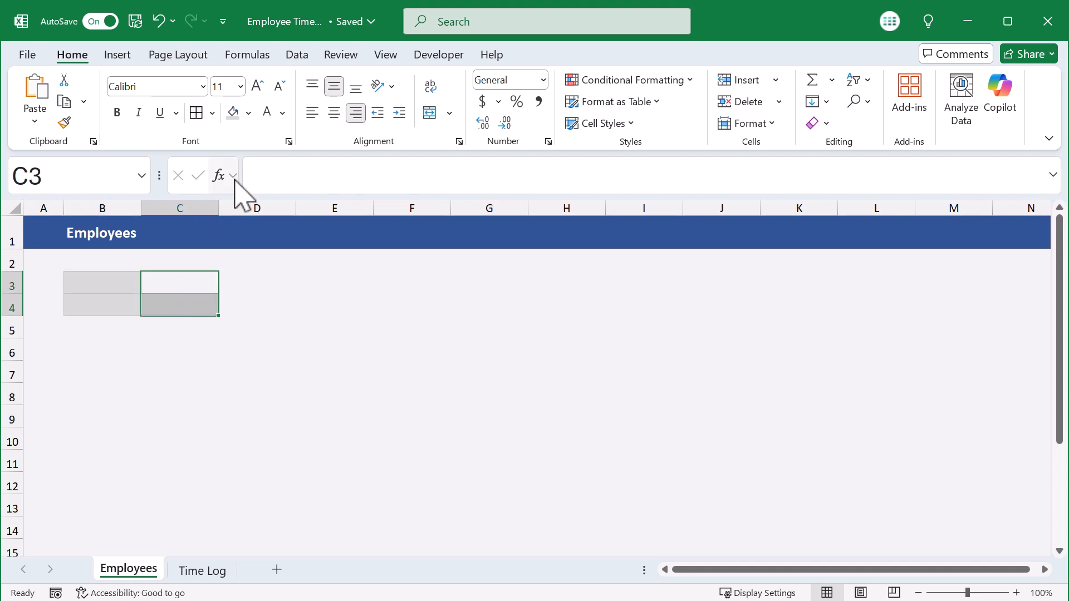
{"action": "left_click", "coordinate": [249, 113]}
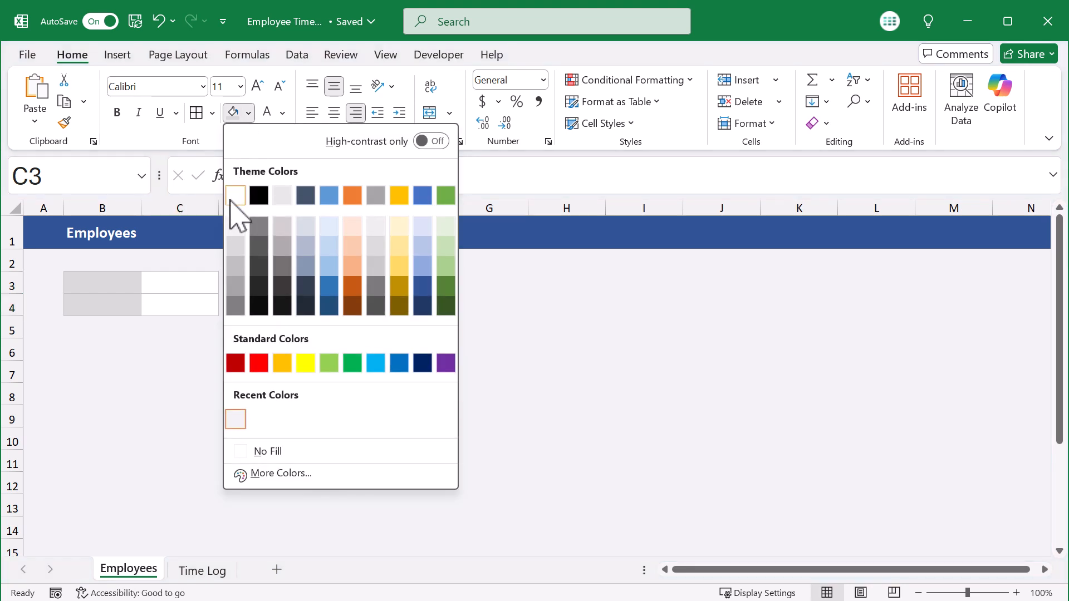
{"action": "left_click", "coordinate": [233, 197]}
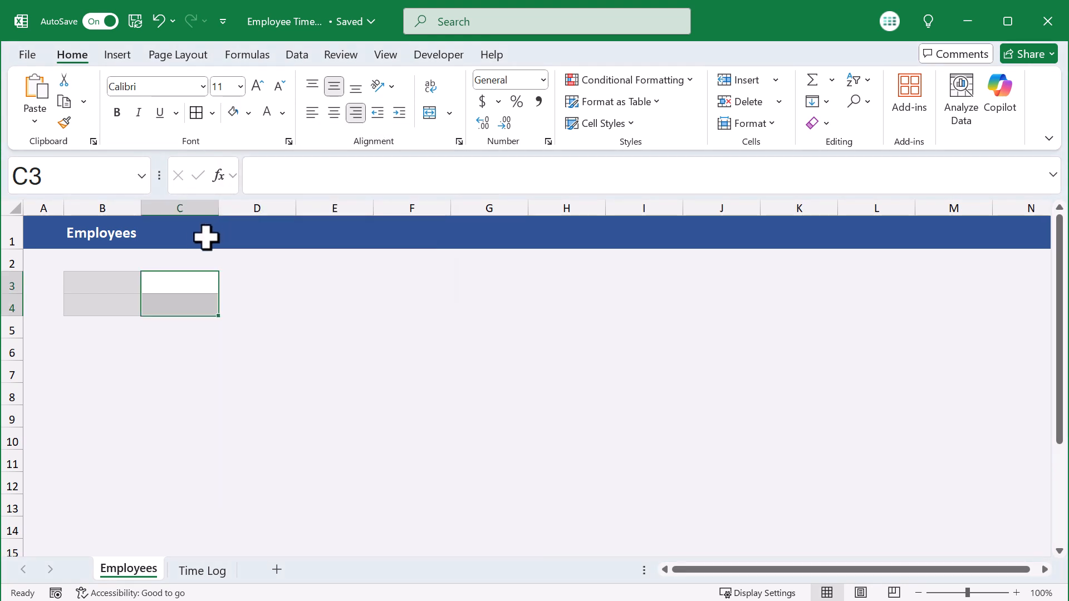
Step: Enter the labels Start Date in cell B3 and End Date in cell B4
{"action": "left_click", "coordinate": [122, 286]}
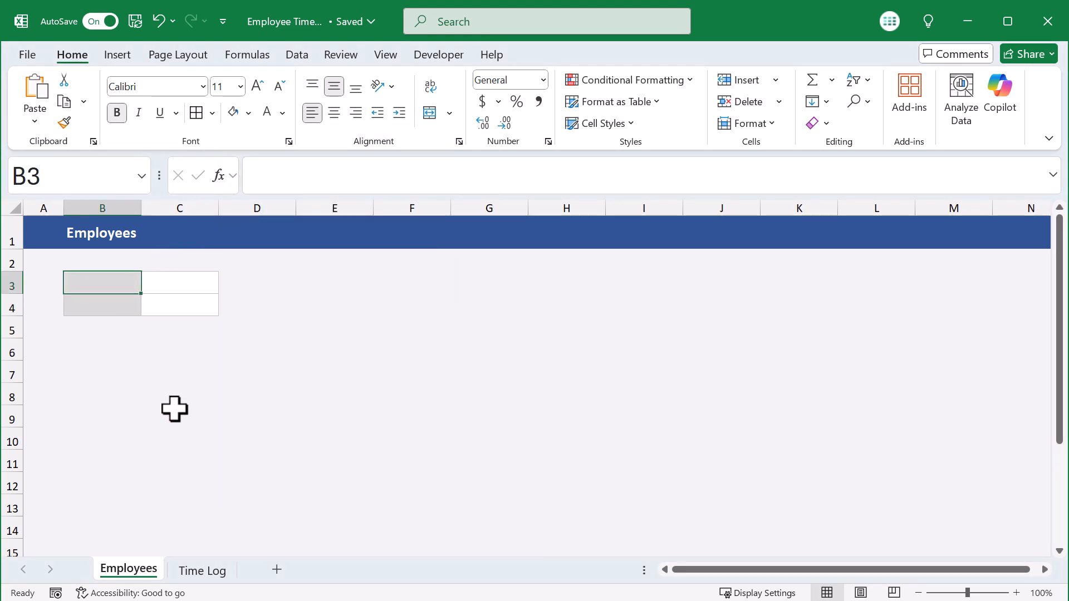
{"action": "type", "text": "Start Date"}
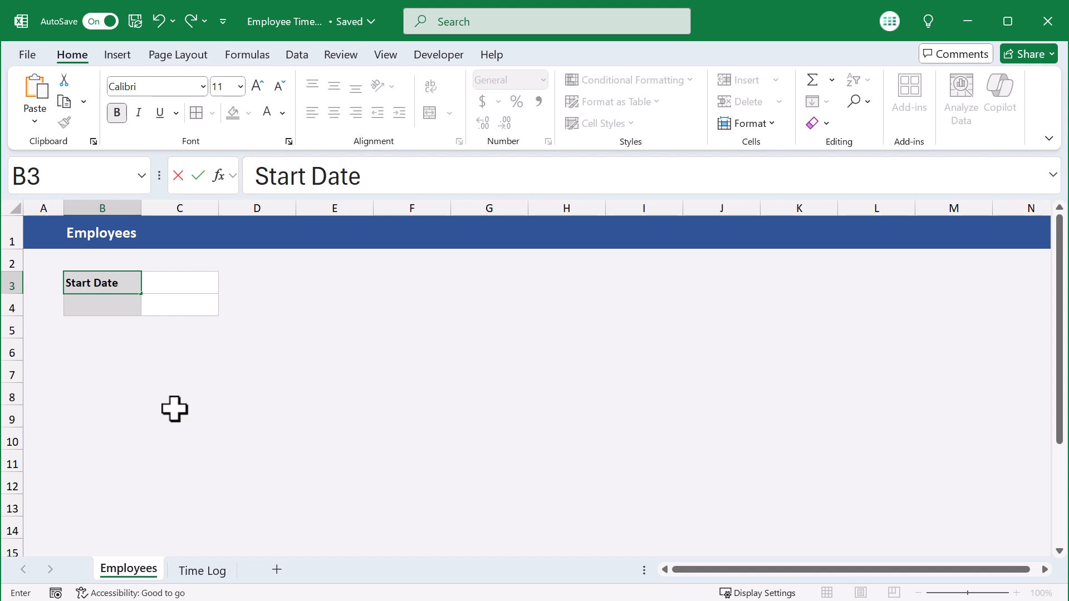
{"action": "key", "text": "Return"}
{"action": "type", "text": "End D"}
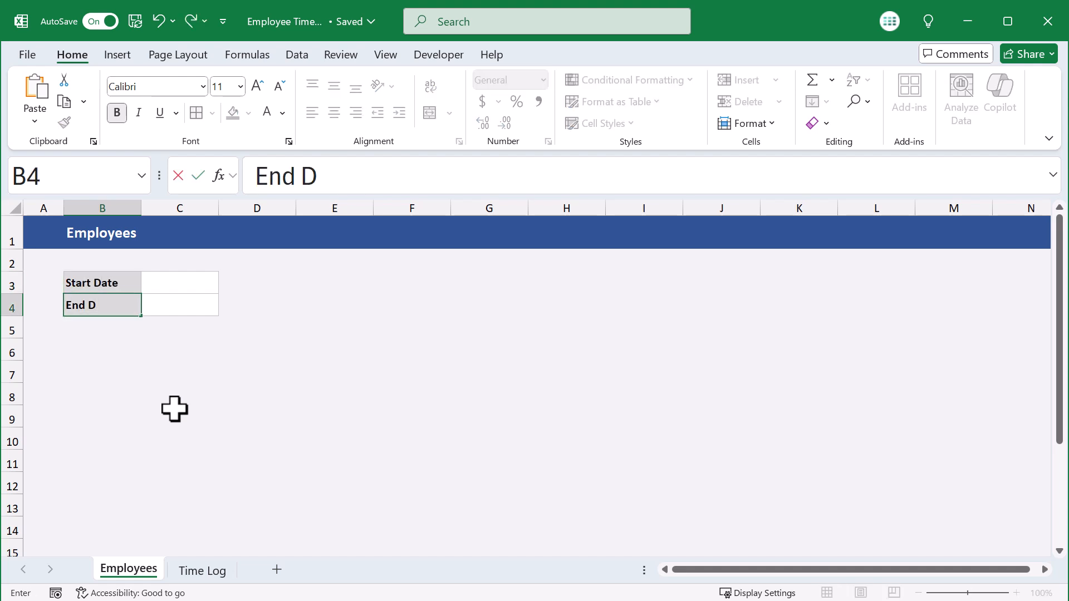
{"action": "type", "text": "ate"}
{"action": "key", "text": "Return"}
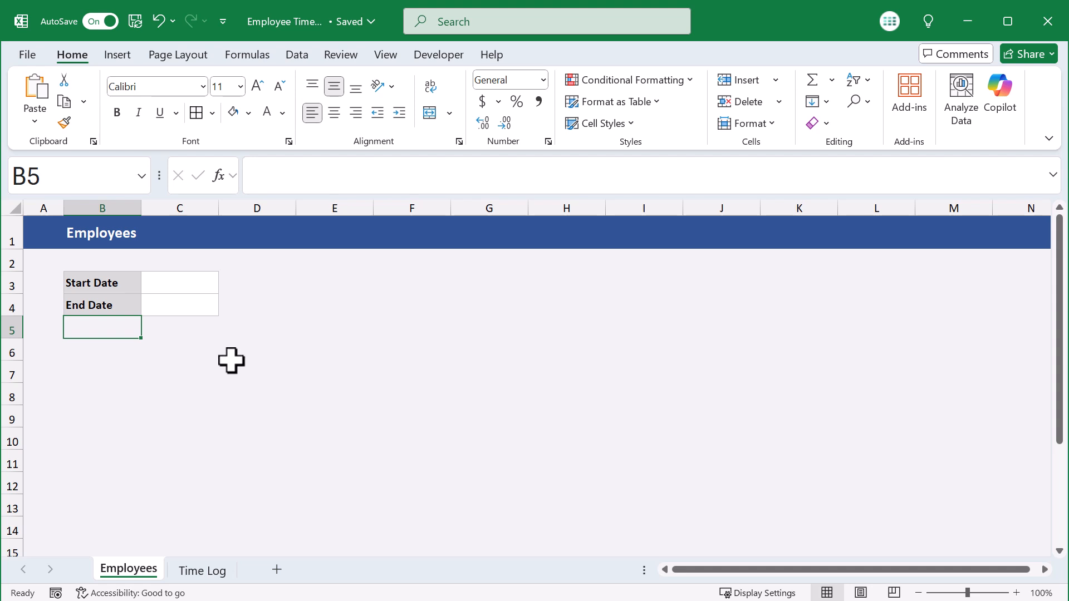
Step: Enter 1/5 as the start date in cell C3 and 1/6 as the end date in cell C4
{"action": "left_click", "coordinate": [197, 285]}
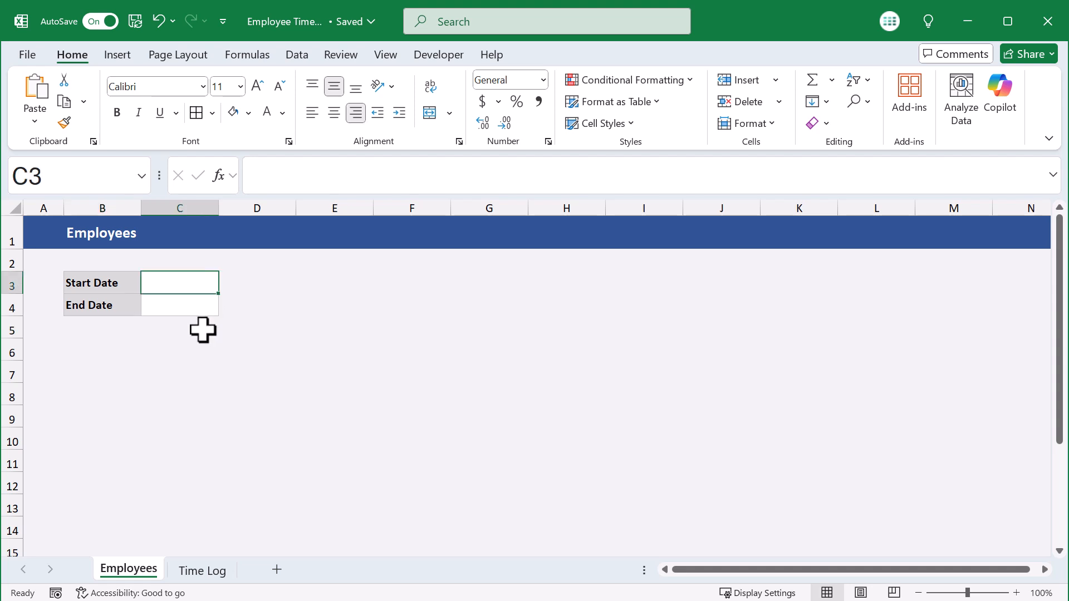
{"action": "type", "text": "1/5"}
{"action": "key", "text": "Return"}
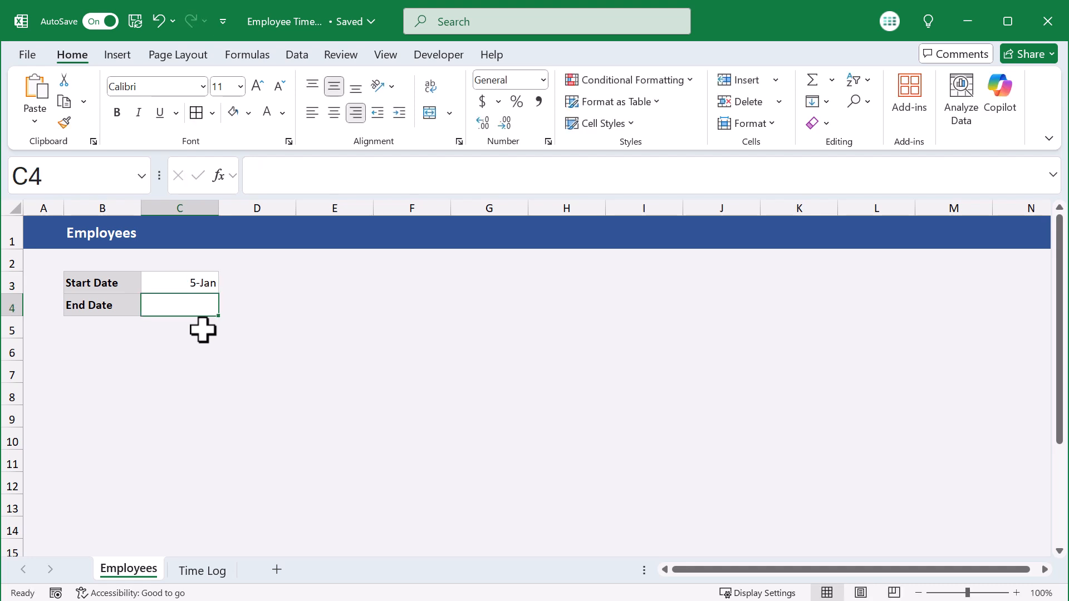
{"action": "type", "text": "1/6"}
{"action": "key", "text": "Return"}
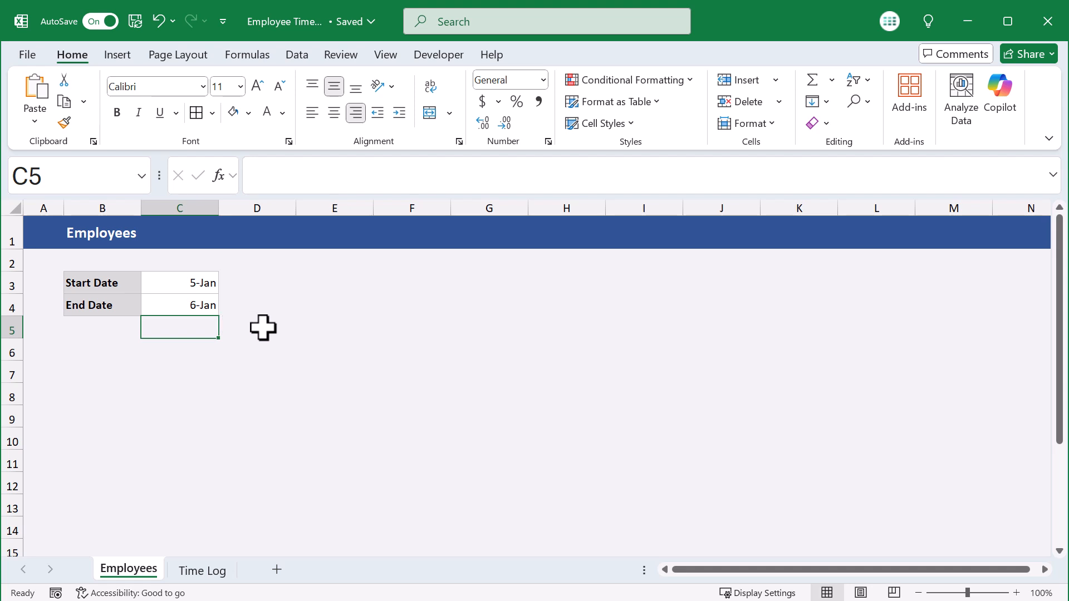
Step: Apply the custom number format mmm dd, yyyy to the date cells C3:C4
{"action": "left_click", "coordinate": [200, 284]}
{"action": "left_click_drag", "start_coordinate": [198, 291], "coordinate": [198, 301]}
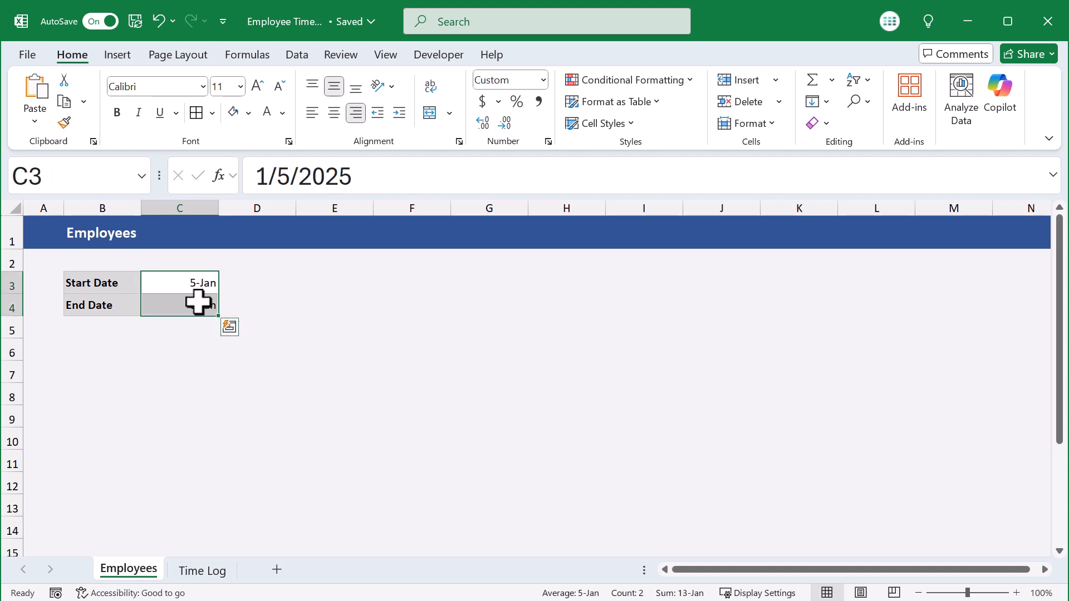
{"action": "right_click", "coordinate": [170, 287]}
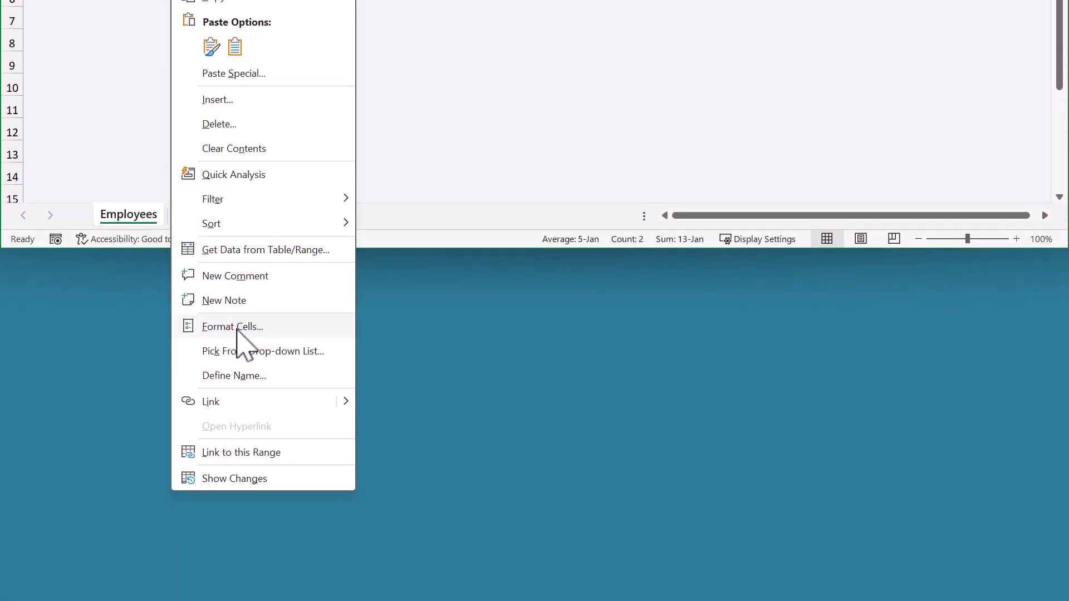
{"action": "left_click", "coordinate": [238, 329]}
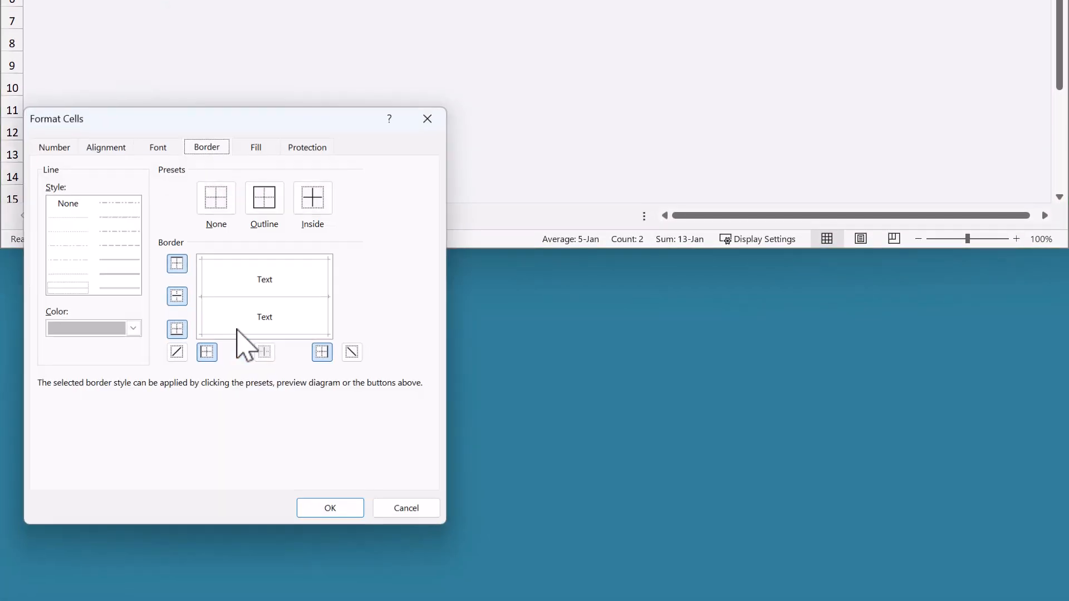
{"action": "left_click", "coordinate": [72, 148]}
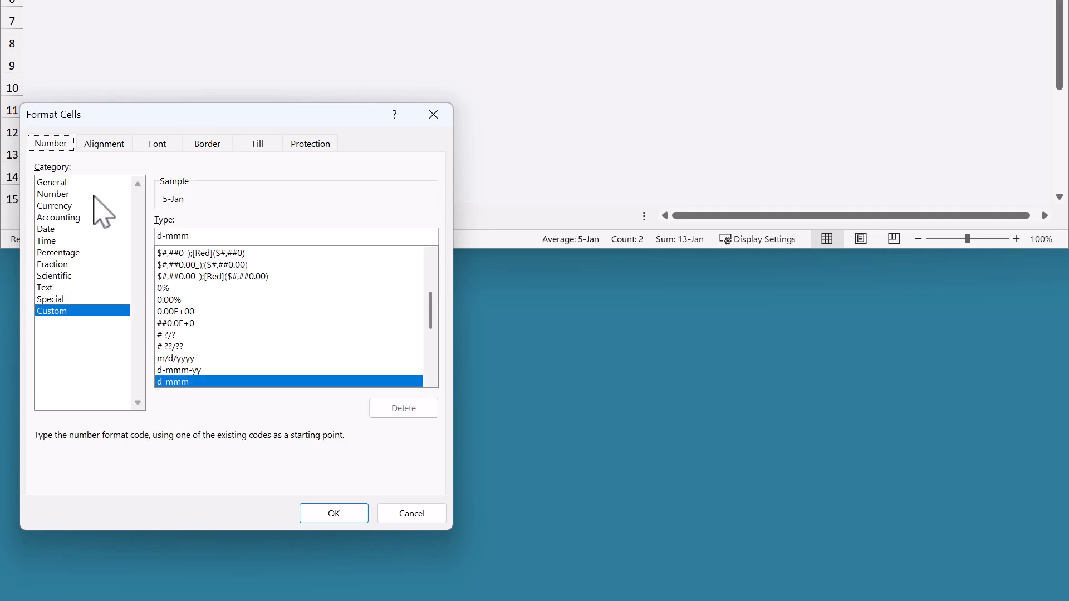
{"action": "left_click", "coordinate": [49, 230]}
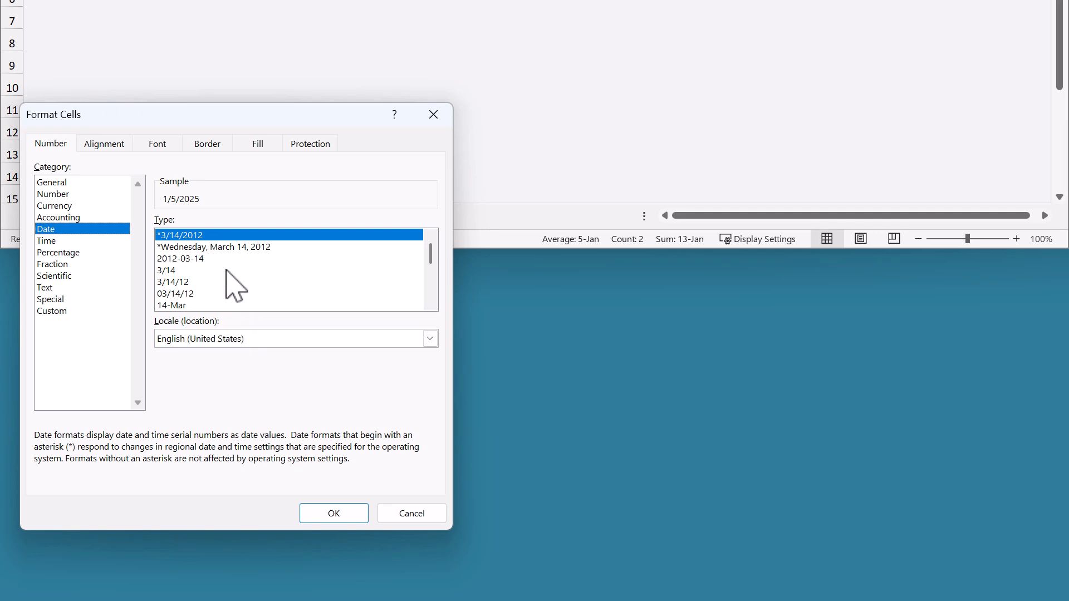
{"action": "left_click", "coordinate": [430, 304]}
{"action": "left_click", "coordinate": [431, 304]}
{"action": "left_click", "coordinate": [430, 303]}
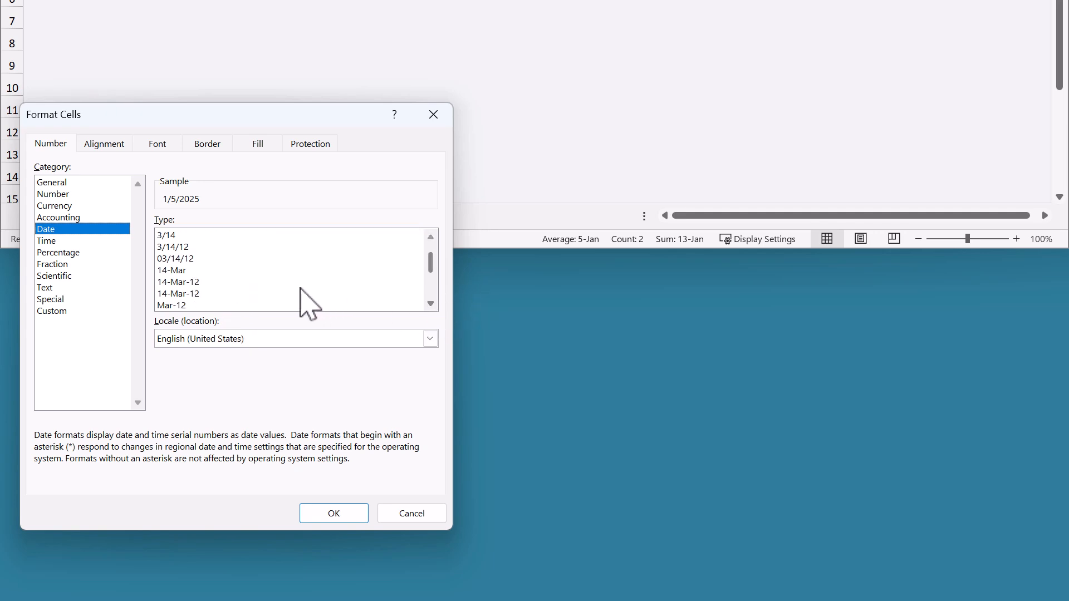
{"action": "left_click", "coordinate": [203, 293]}
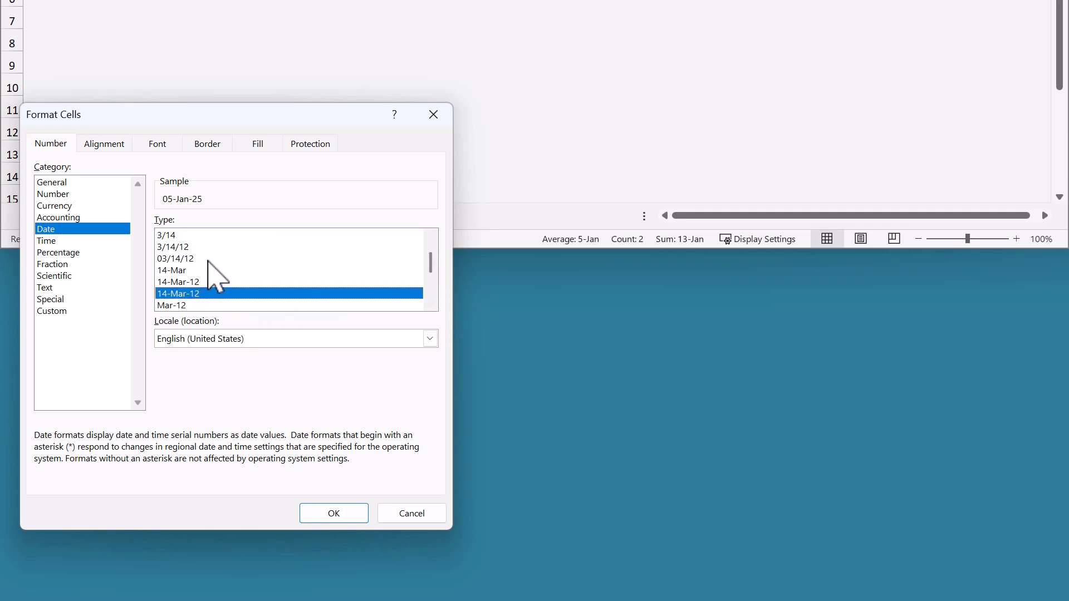
{"action": "left_click", "coordinate": [65, 313]}
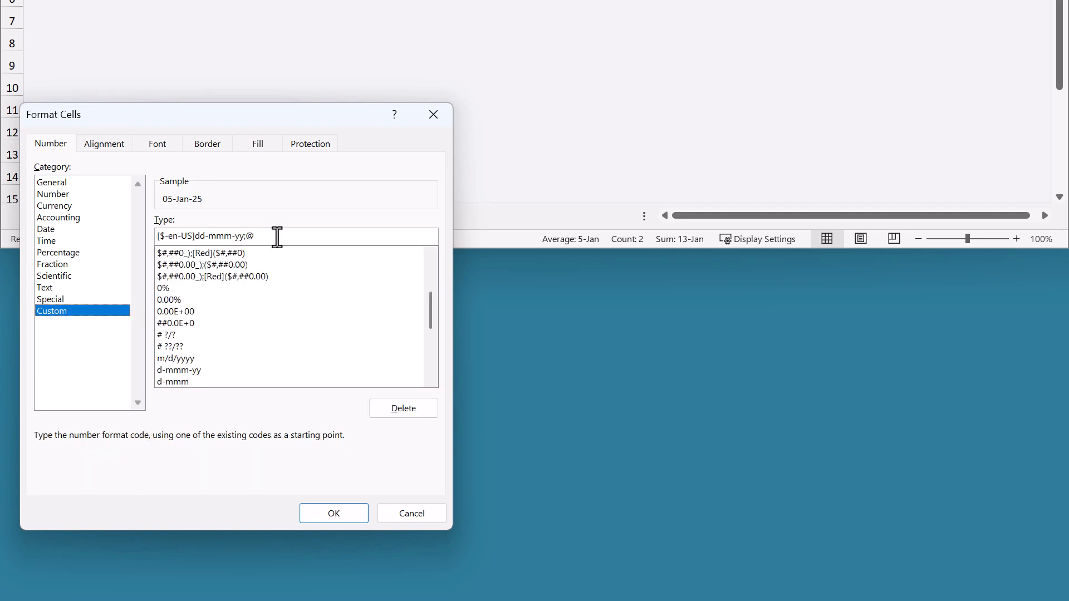
{"action": "left_click_drag", "start_coordinate": [277, 243], "coordinate": [142, 237]}
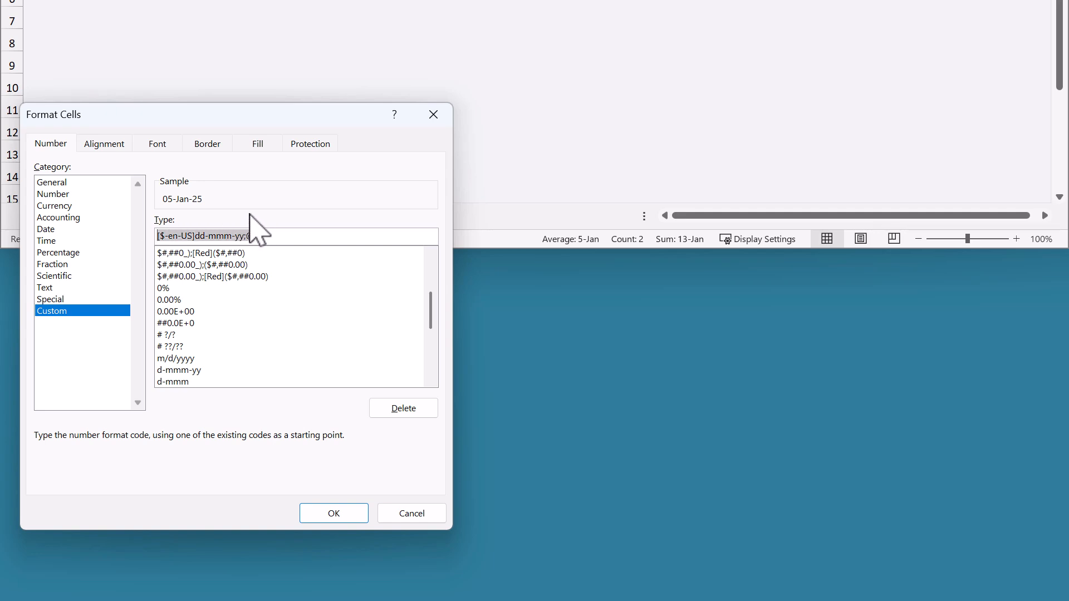
{"action": "key", "text": "BackSpace"}
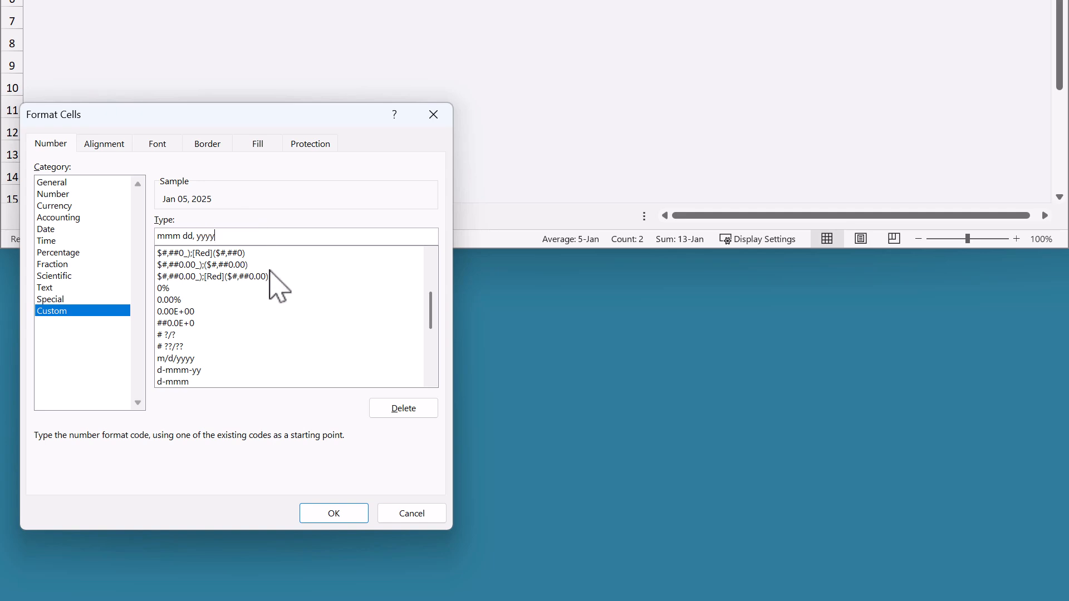
{"action": "left_click", "coordinate": [327, 514]}
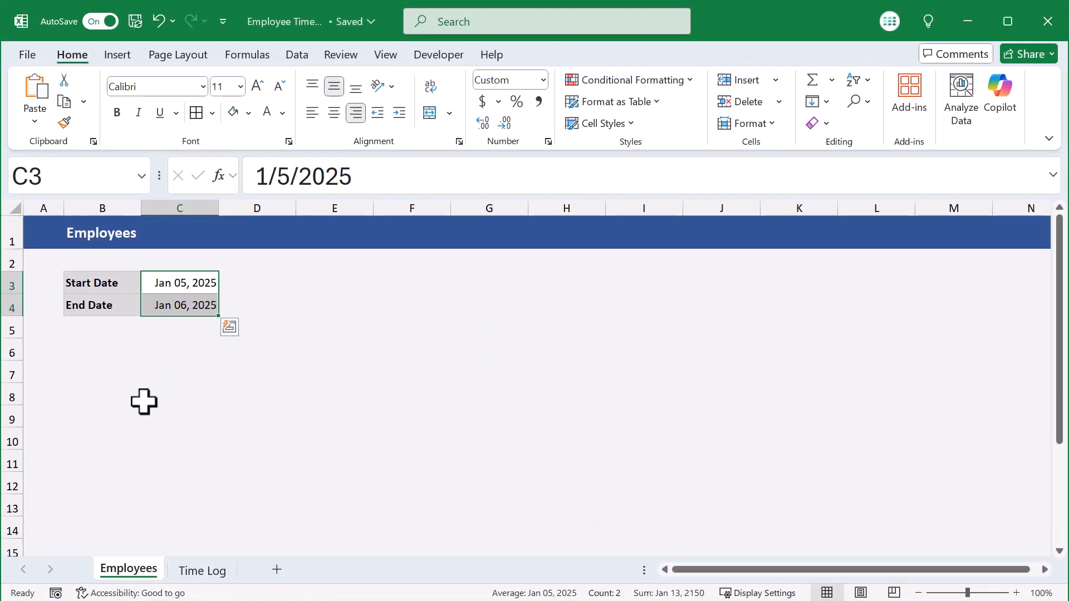
Step: Create a table with headers over the range B6:E10 and name it Employee
{"action": "left_click", "coordinate": [110, 350]}
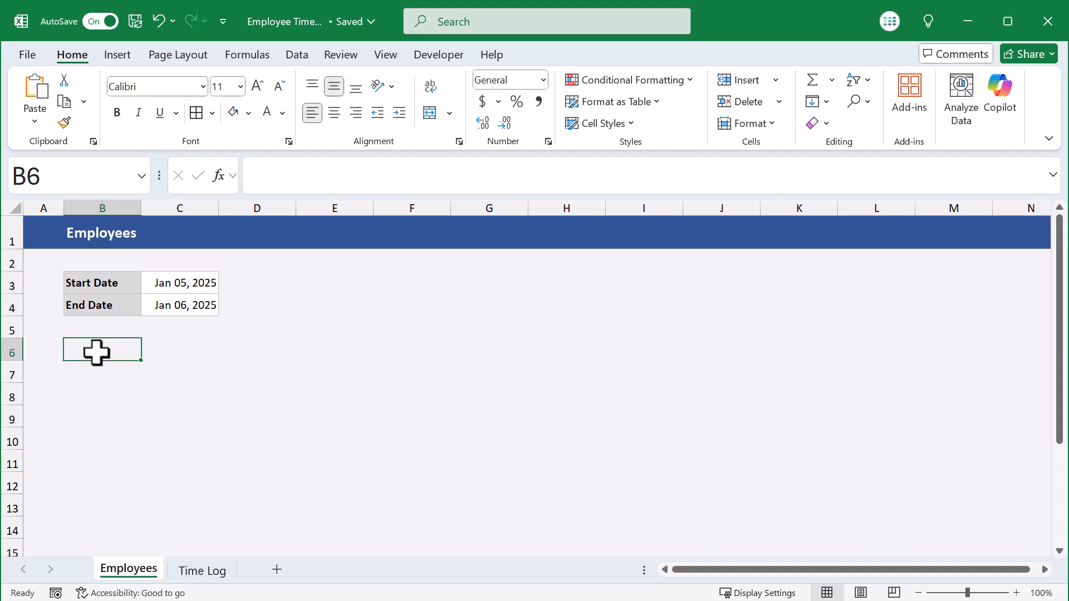
{"action": "mouse_move", "coordinate": [92, 352]}
{"action": "left_mouse_down"}
{"action": "mouse_move", "coordinate": [324, 351]}
{"action": "mouse_move", "coordinate": [328, 438]}
{"action": "left_mouse_up"}
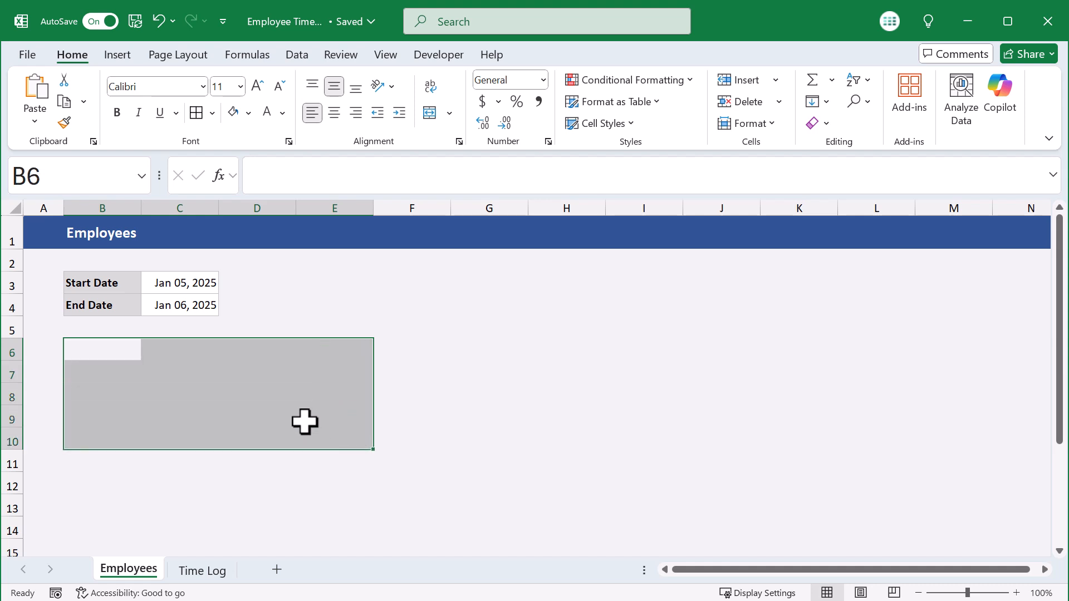
{"action": "left_click", "coordinate": [118, 55]}
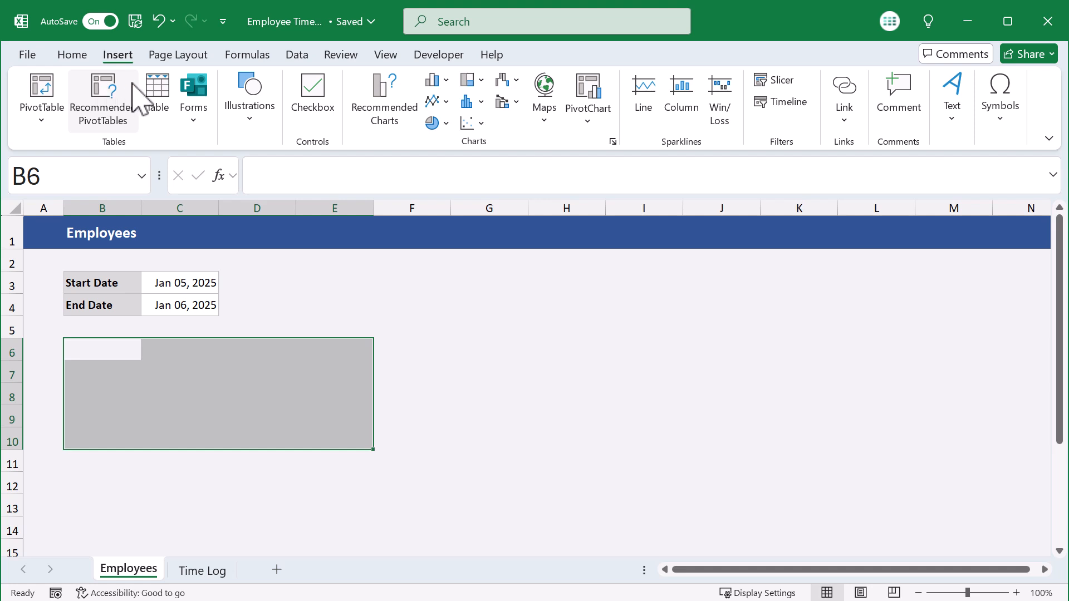
{"action": "left_click", "coordinate": [157, 94]}
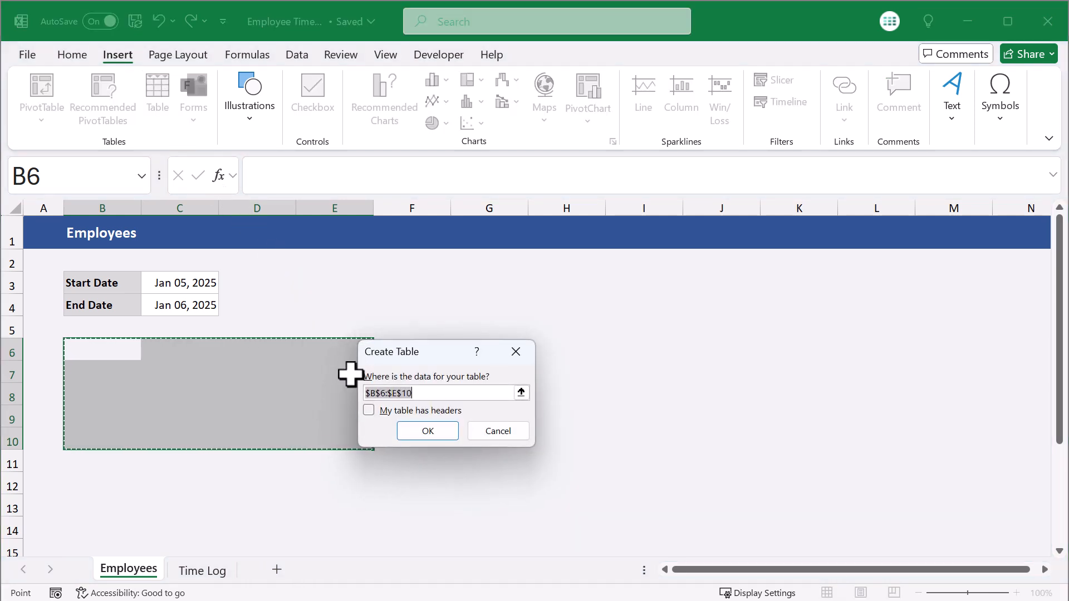
{"action": "left_click", "coordinate": [369, 411]}
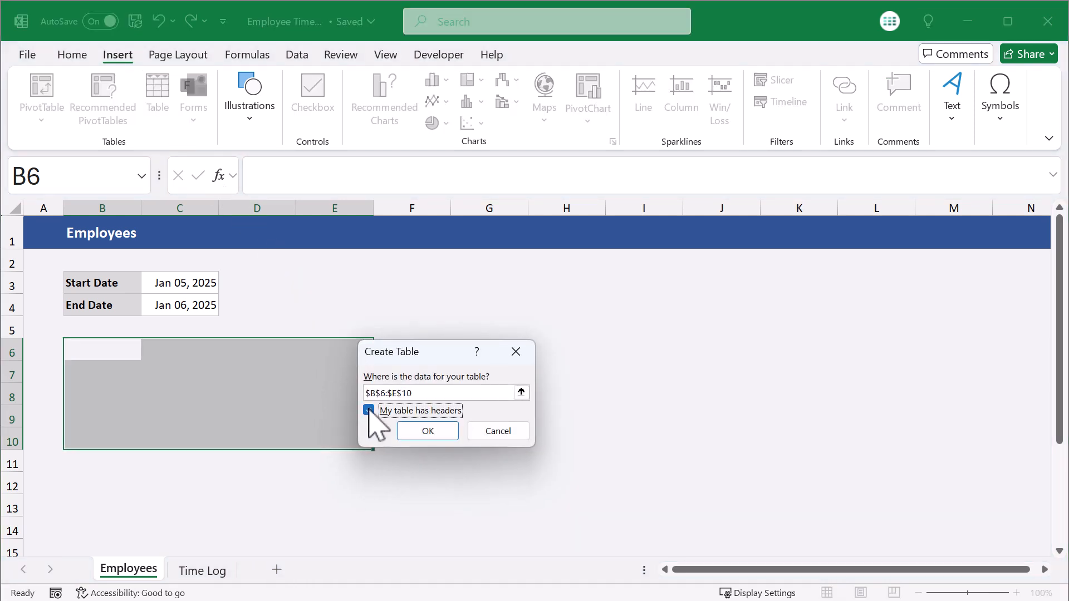
{"action": "left_click", "coordinate": [417, 433]}
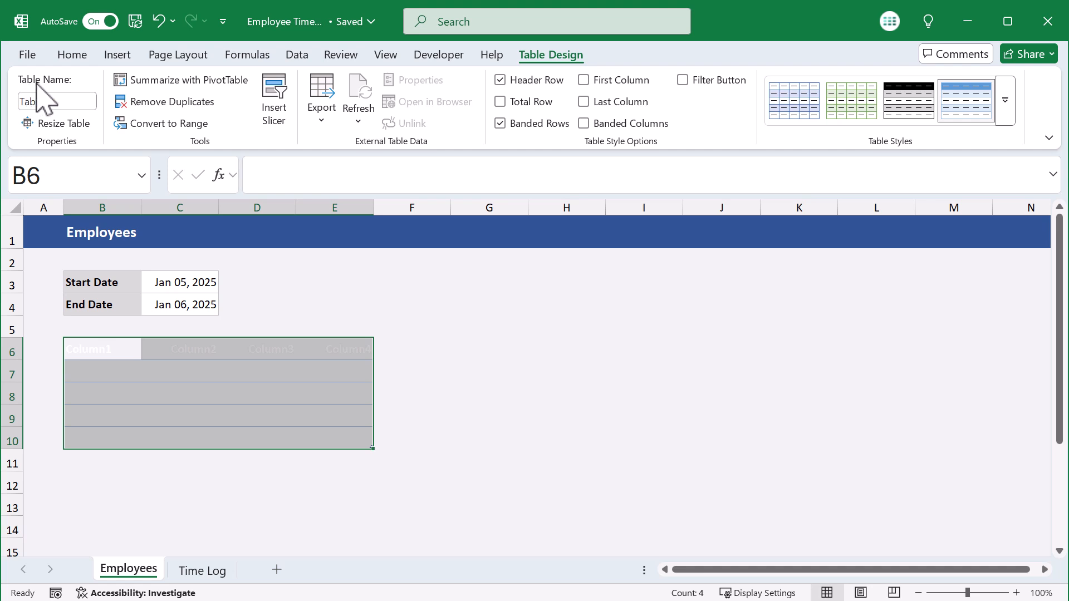
{"action": "left_click", "coordinate": [77, 103]}
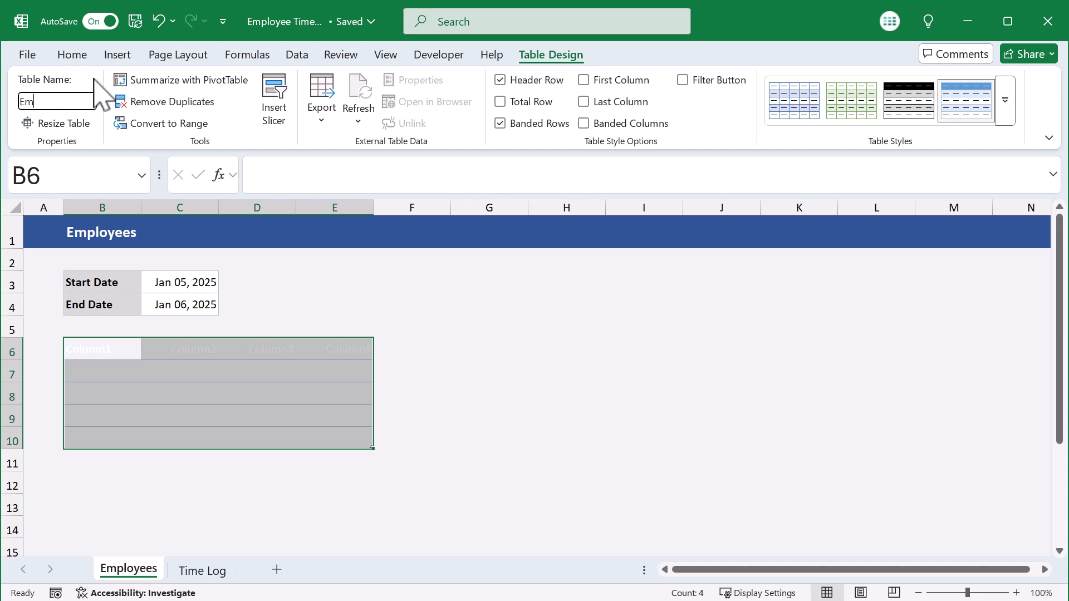
{"action": "key", "text": "Return"}
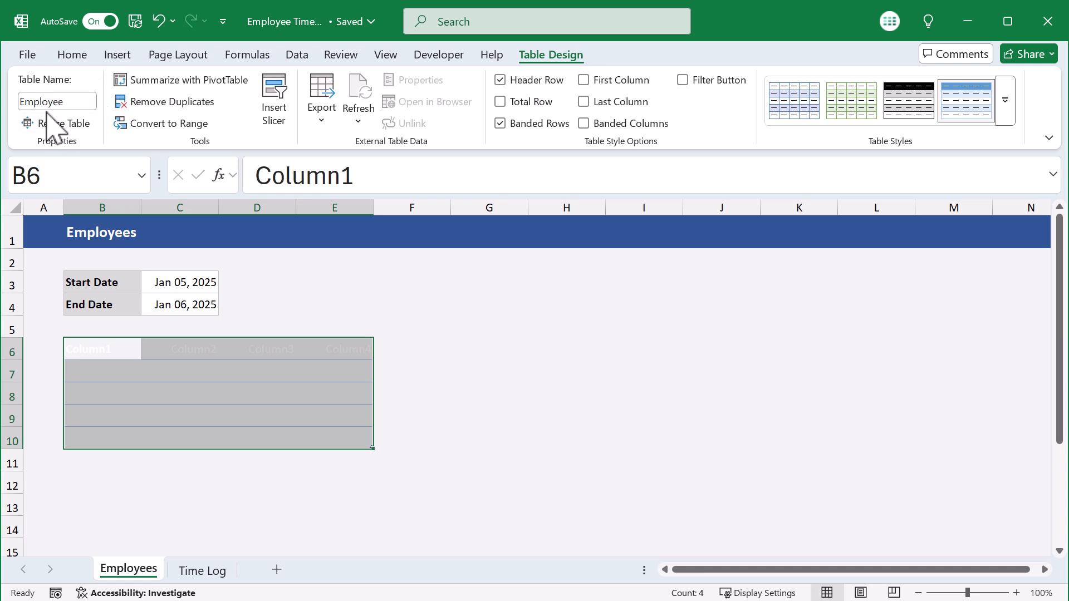
Step: Remove the cell fill from the table range B6:E10 by setting it to No Fill
{"action": "left_click", "coordinate": [73, 54]}
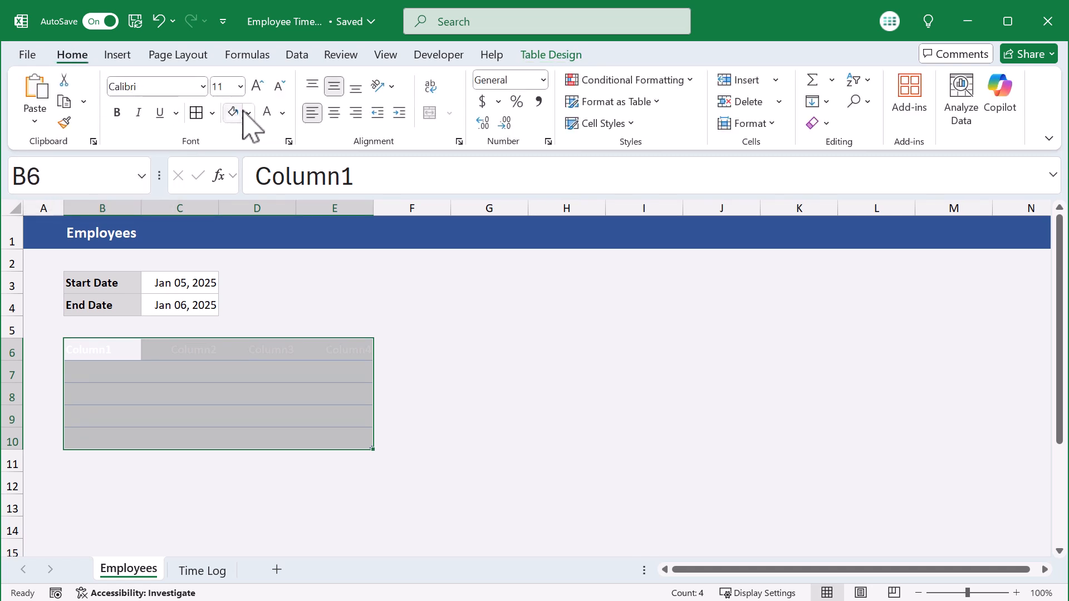
{"action": "left_click", "coordinate": [248, 113]}
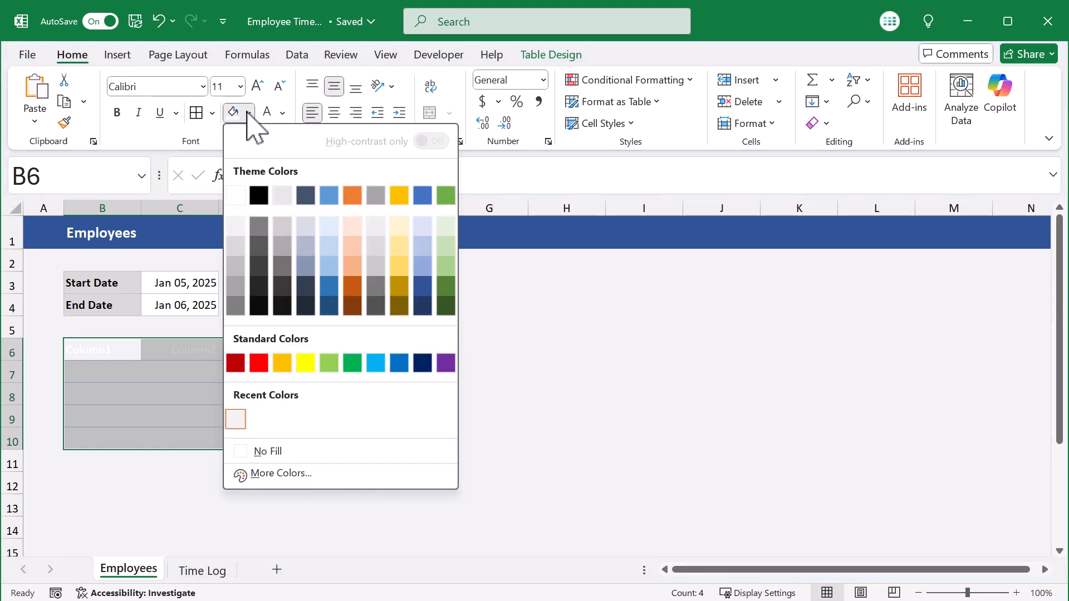
{"action": "left_click", "coordinate": [286, 453]}
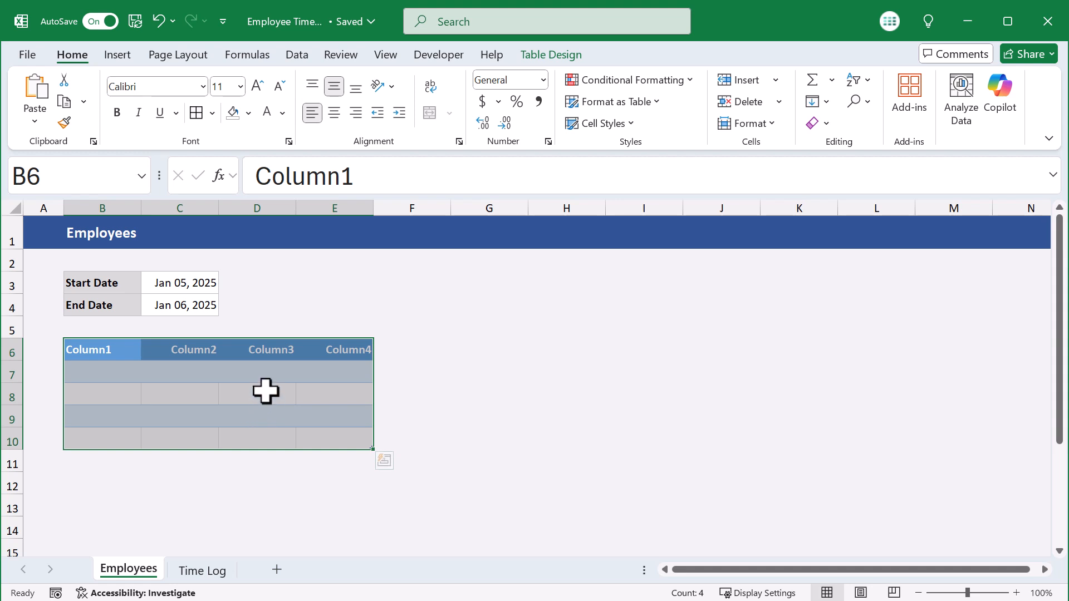
Step: Start a new custom table style for the Employee table and name it My Style
{"action": "left_click", "coordinate": [190, 393]}
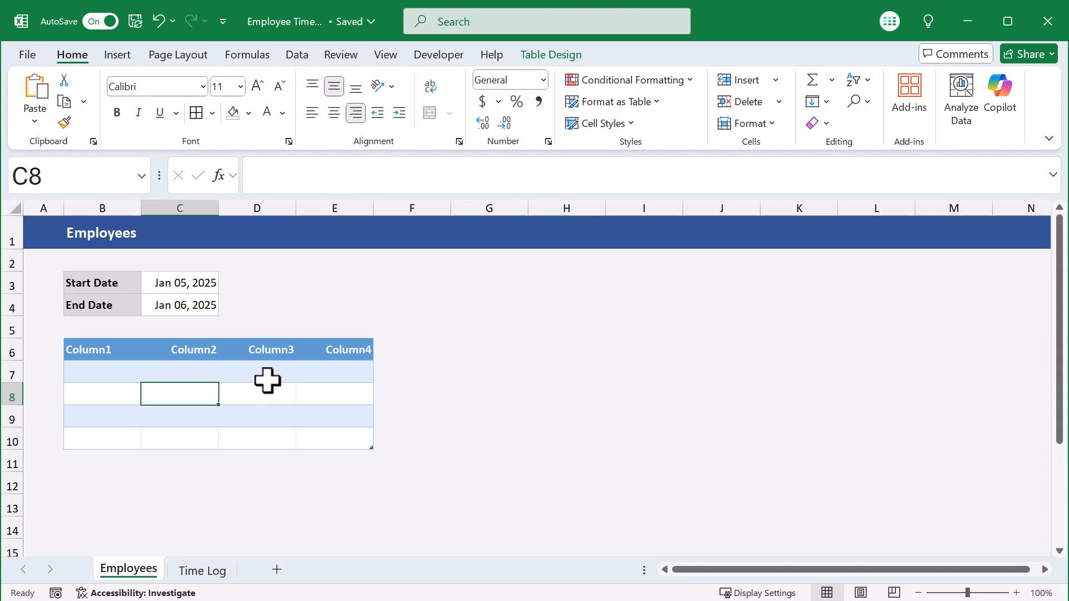
{"action": "left_click", "coordinate": [551, 54]}
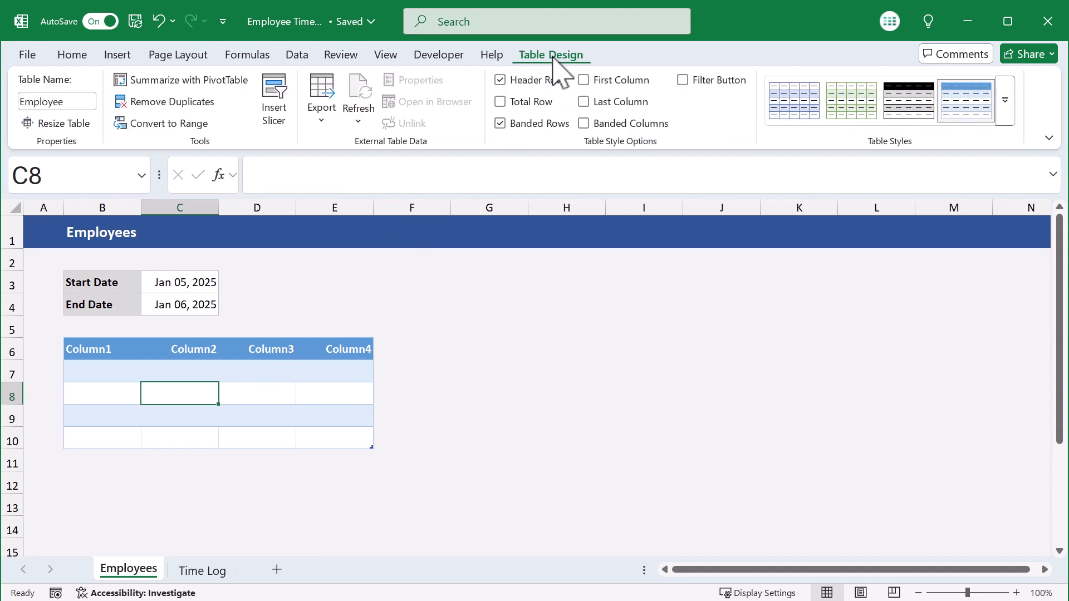
{"action": "left_click", "coordinate": [1005, 101]}
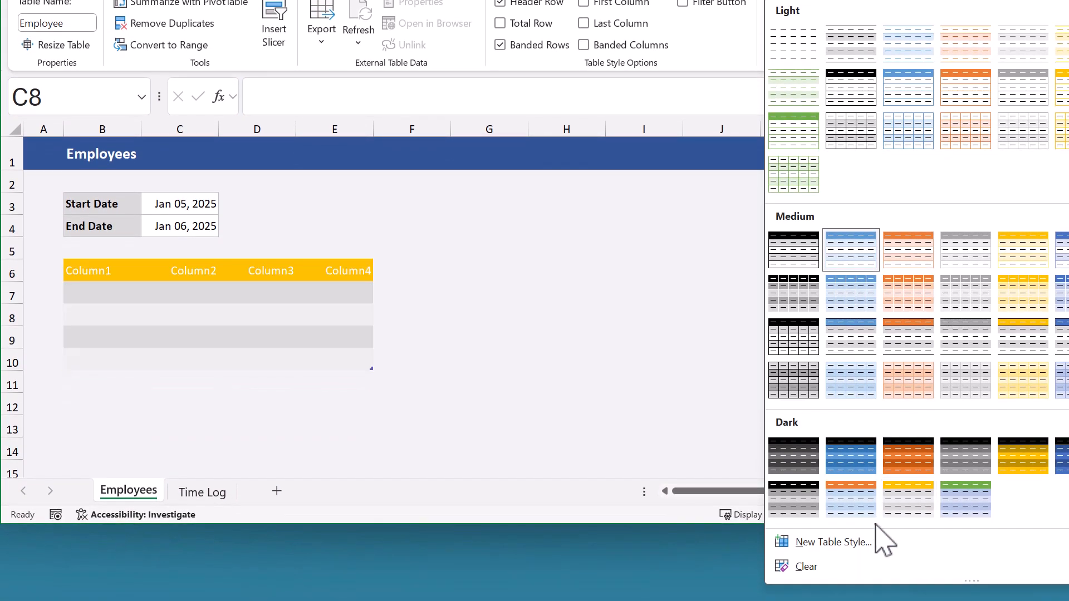
{"action": "left_click", "coordinate": [883, 543]}
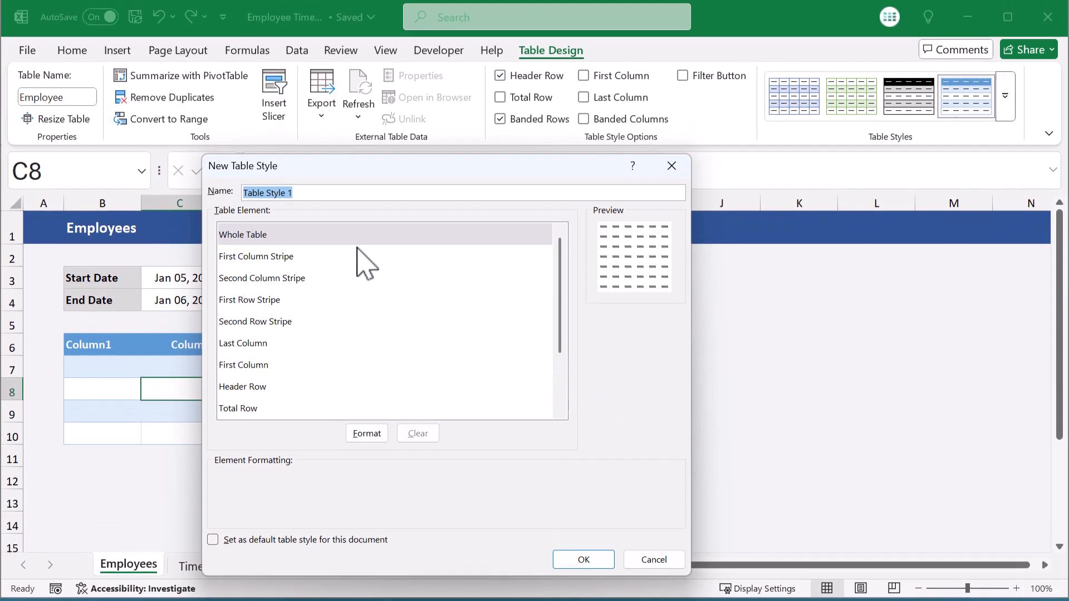
{"action": "type", "text": "My Style"}
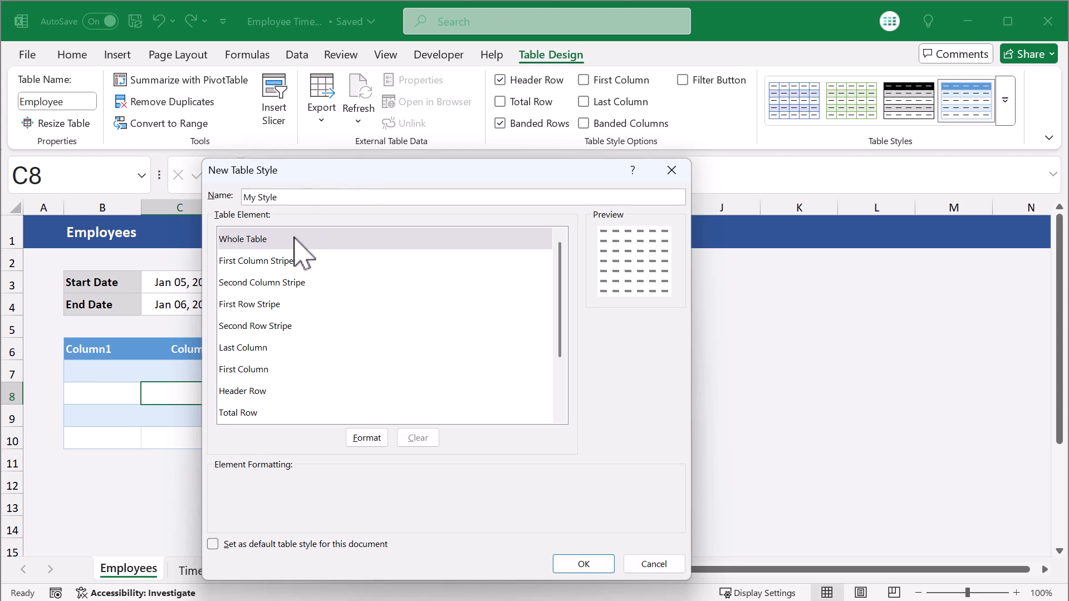
Step: Format the Whole Table element of My Style with no fill color and a medium gray outline border
{"action": "left_click", "coordinate": [264, 241]}
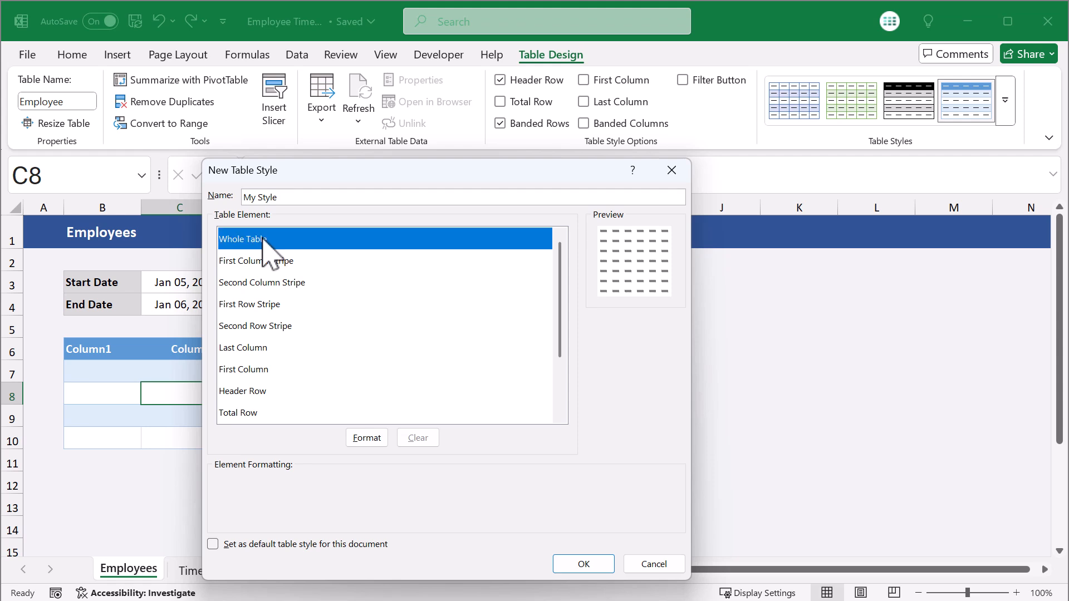
{"action": "left_click", "coordinate": [362, 439]}
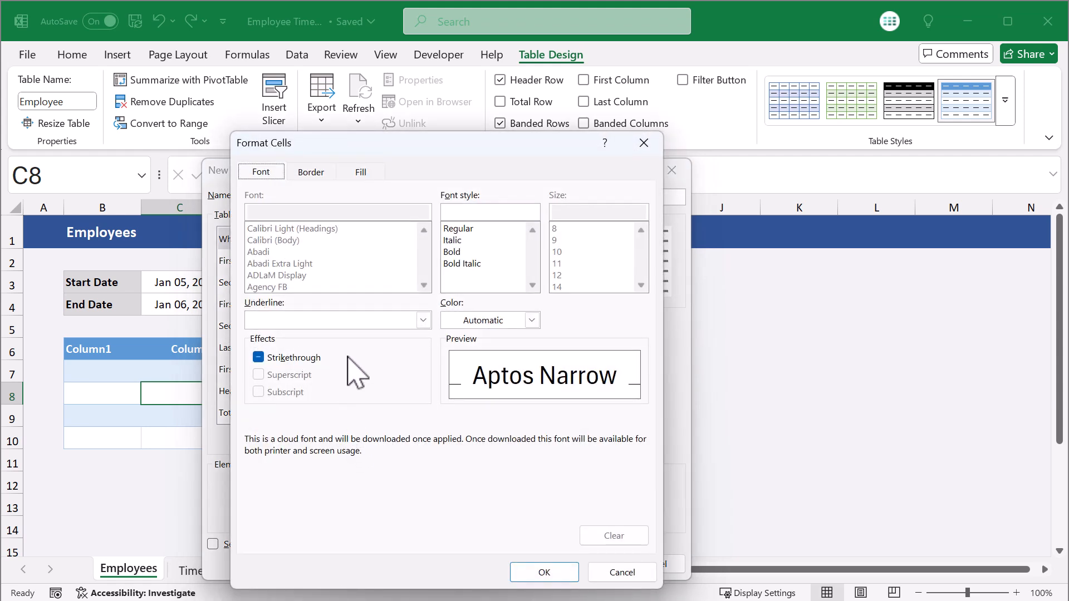
{"action": "left_click", "coordinate": [360, 173]}
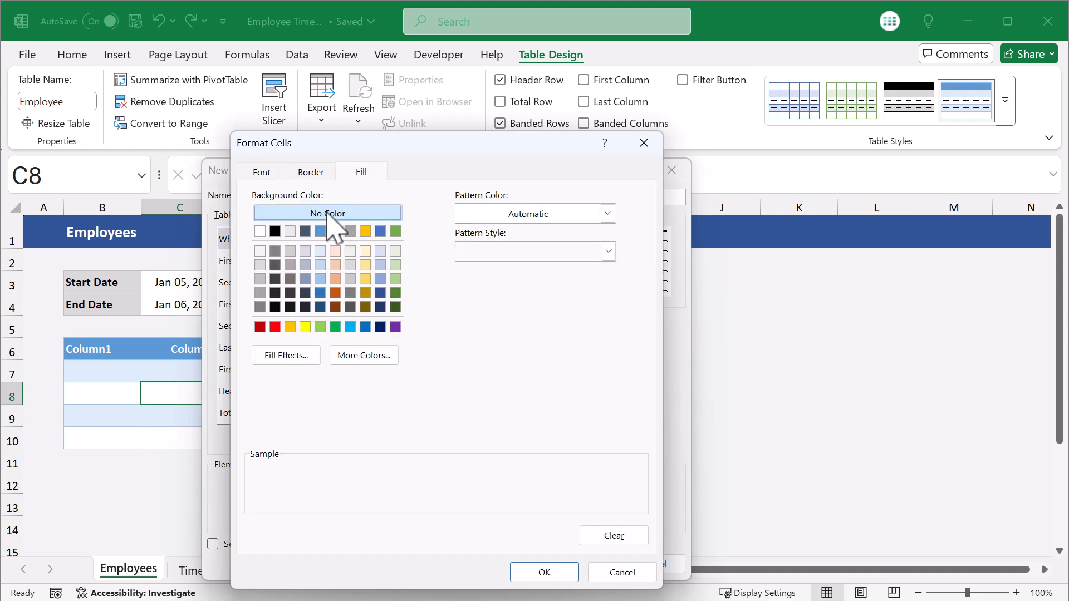
{"action": "left_click", "coordinate": [318, 172]}
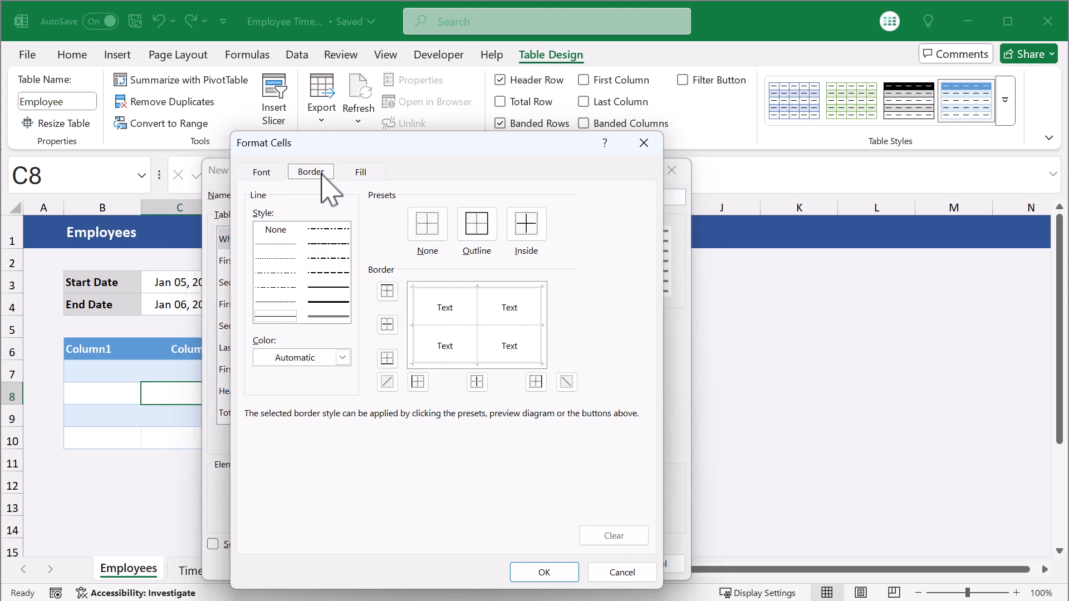
{"action": "left_click", "coordinate": [343, 358]}
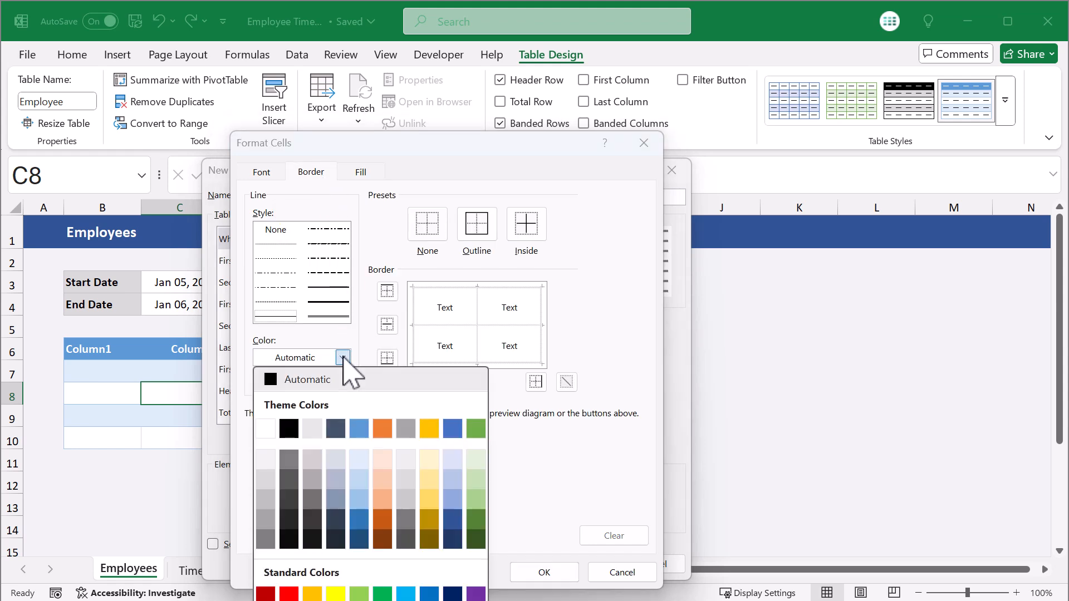
{"action": "left_click", "coordinate": [267, 501]}
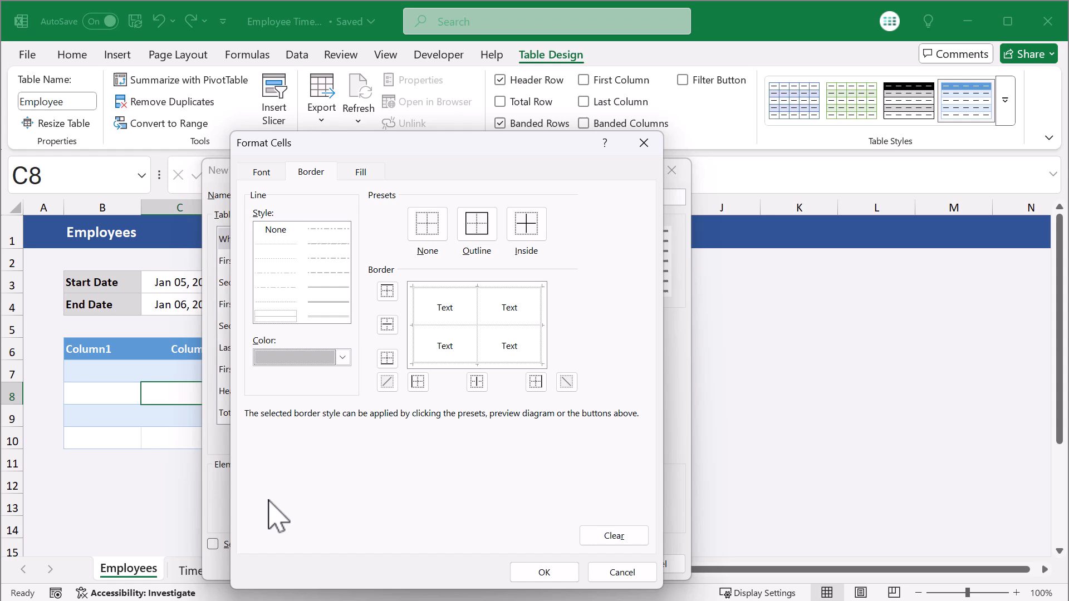
{"action": "left_click", "coordinate": [478, 227]}
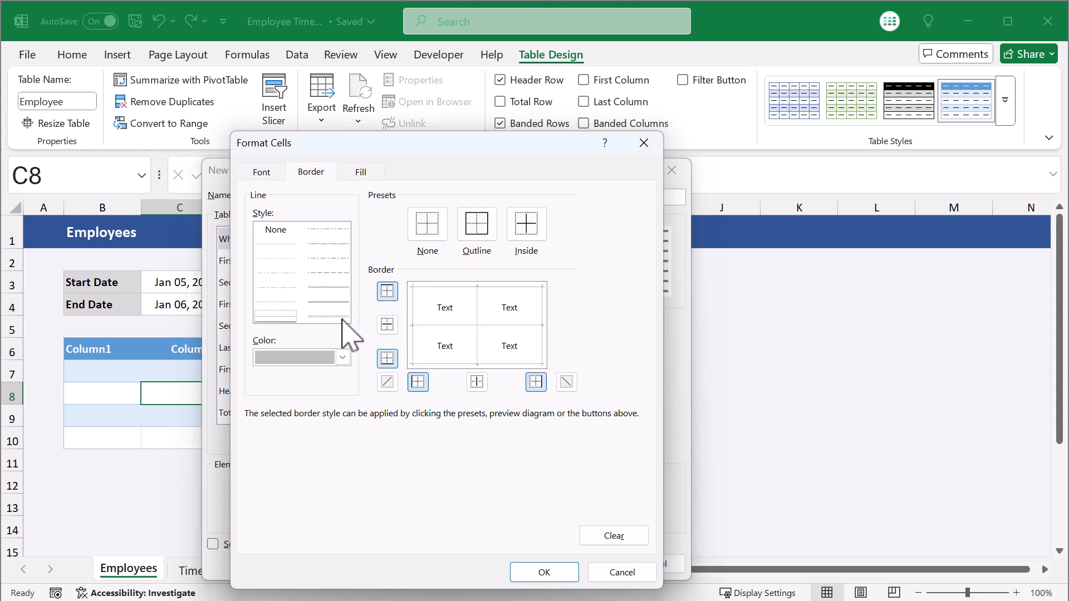
Step: Add lighter gray inside borders to the Whole Table element and accept its formatting
{"action": "left_click", "coordinate": [342, 358]}
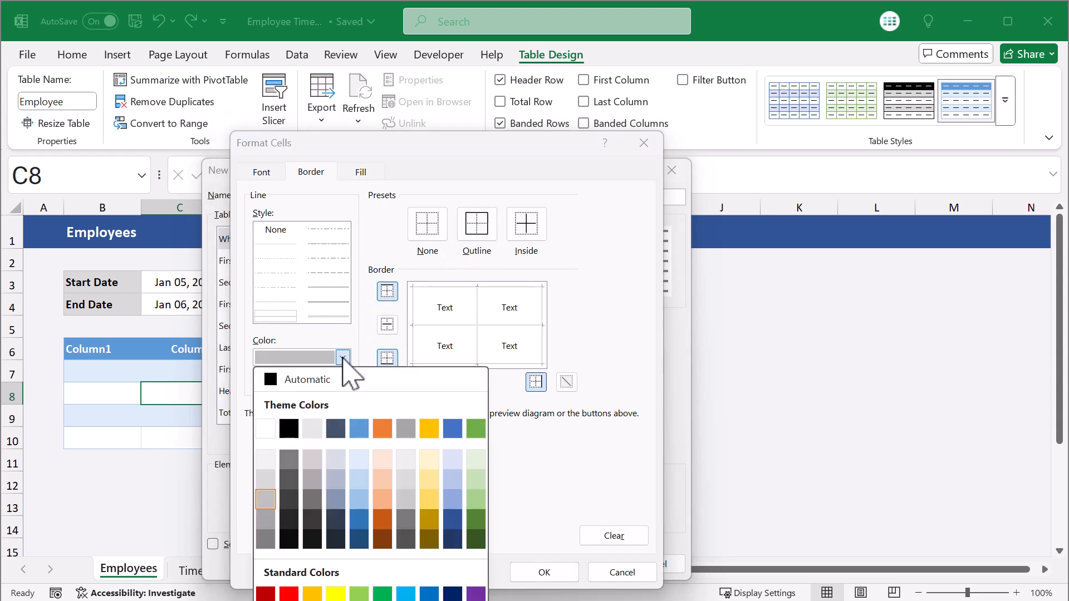
{"action": "left_click", "coordinate": [270, 481]}
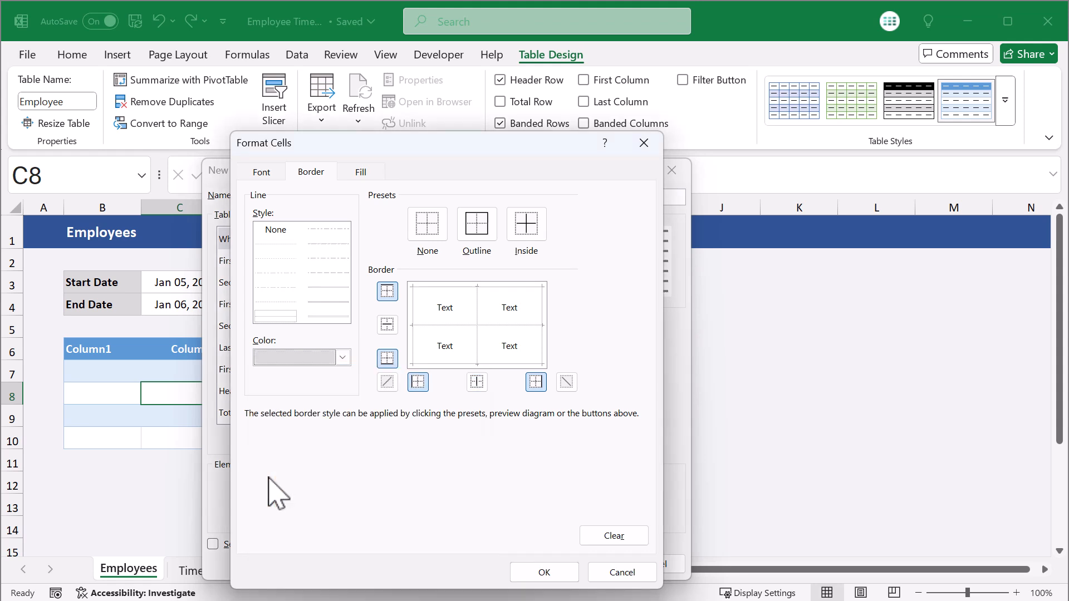
{"action": "left_click", "coordinate": [533, 231]}
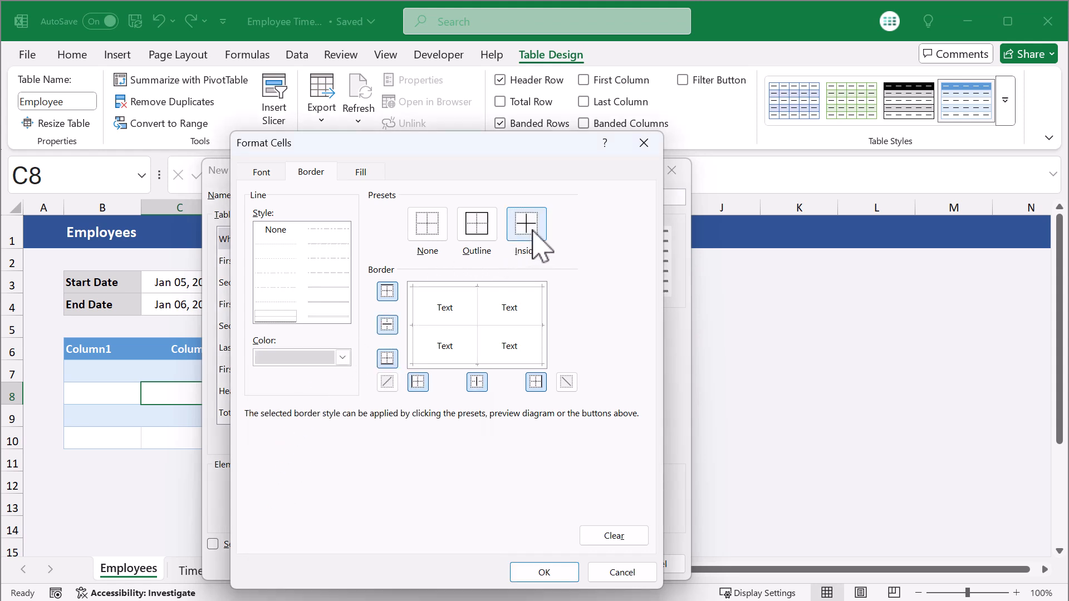
{"action": "left_click", "coordinate": [544, 572]}
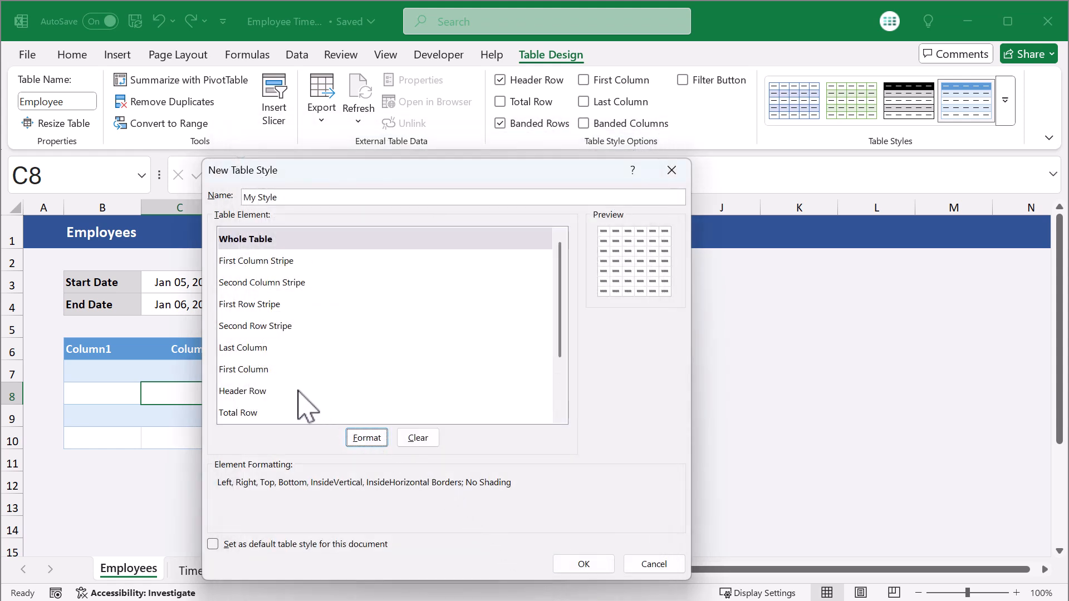
Step: Clear the Header Row element's borders in My Style and give it a medium gray outline only
{"action": "left_click", "coordinate": [266, 392]}
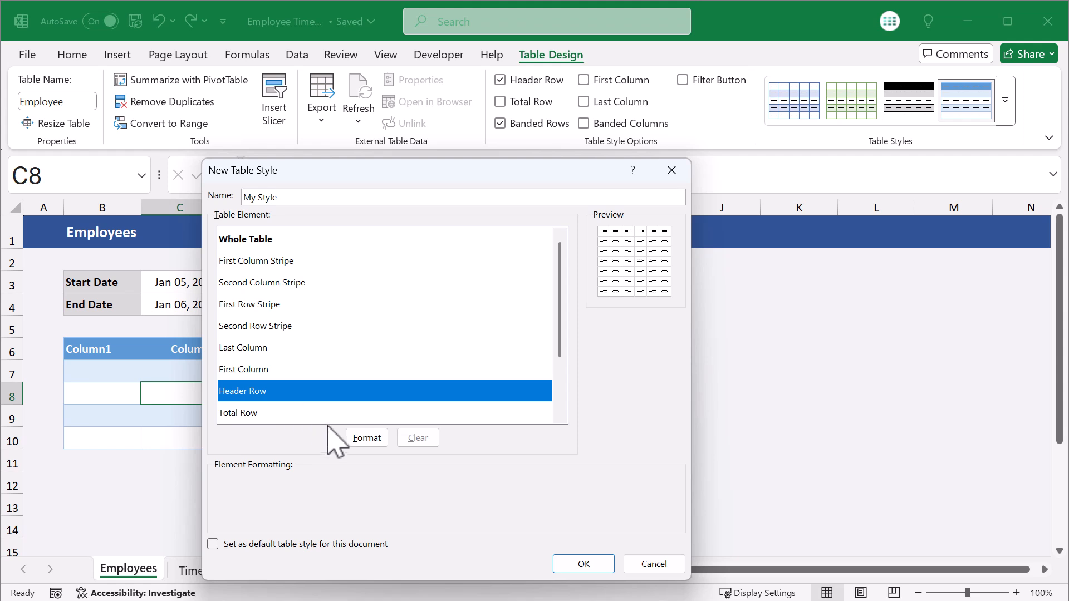
{"action": "left_click", "coordinate": [366, 439]}
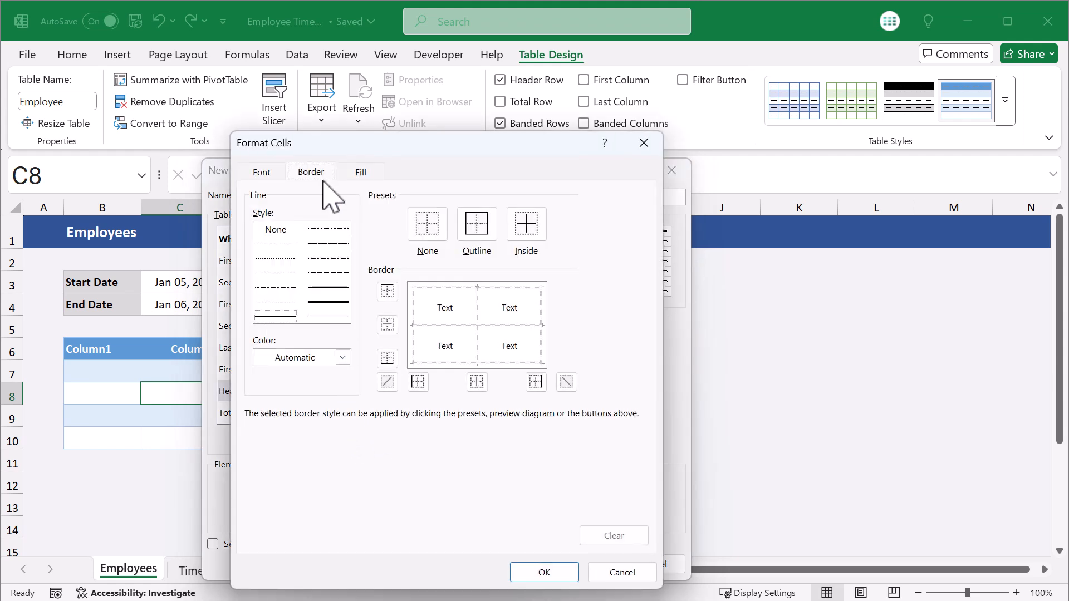
{"action": "left_click", "coordinate": [431, 225]}
{"action": "left_click", "coordinate": [341, 358]}
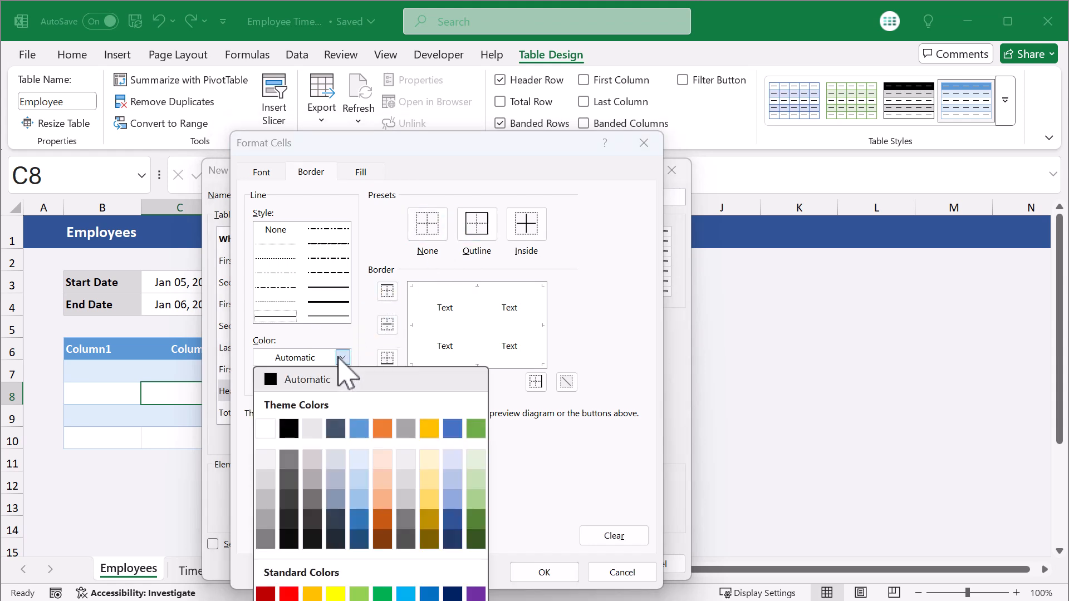
{"action": "left_click", "coordinate": [271, 508]}
{"action": "left_click", "coordinate": [477, 226]}
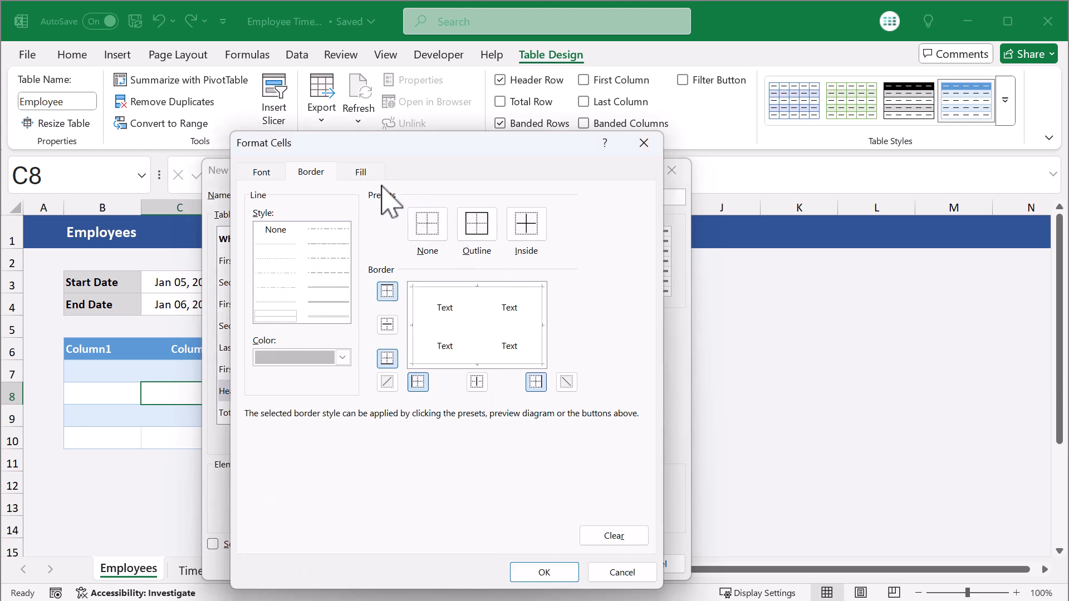
Step: Give the Header Row element a light gray fill and bold font, then accept its formatting
{"action": "left_click", "coordinate": [363, 176]}
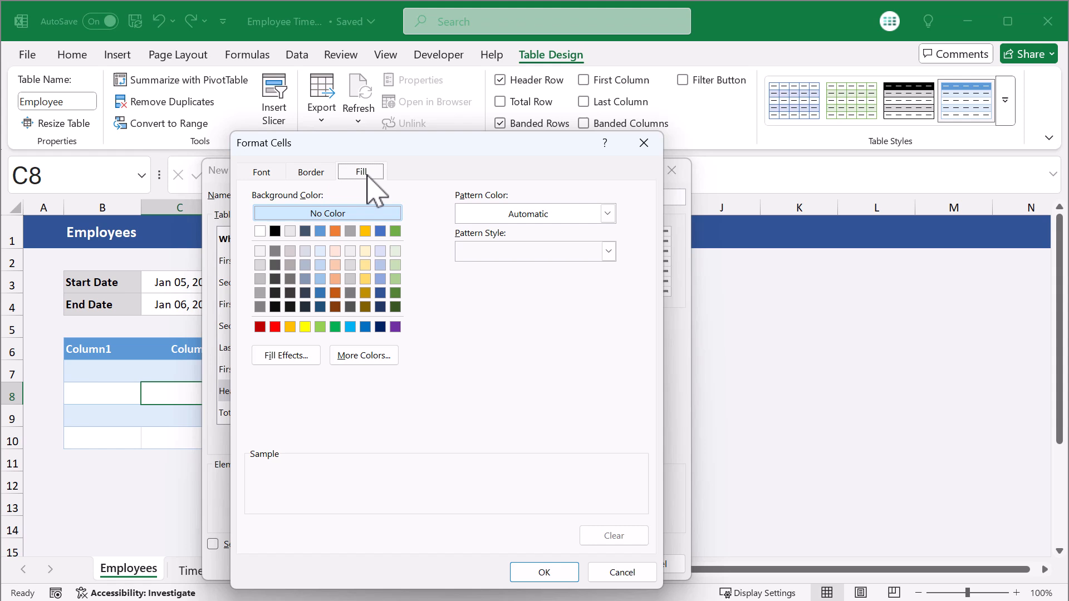
{"action": "left_click", "coordinate": [260, 265]}
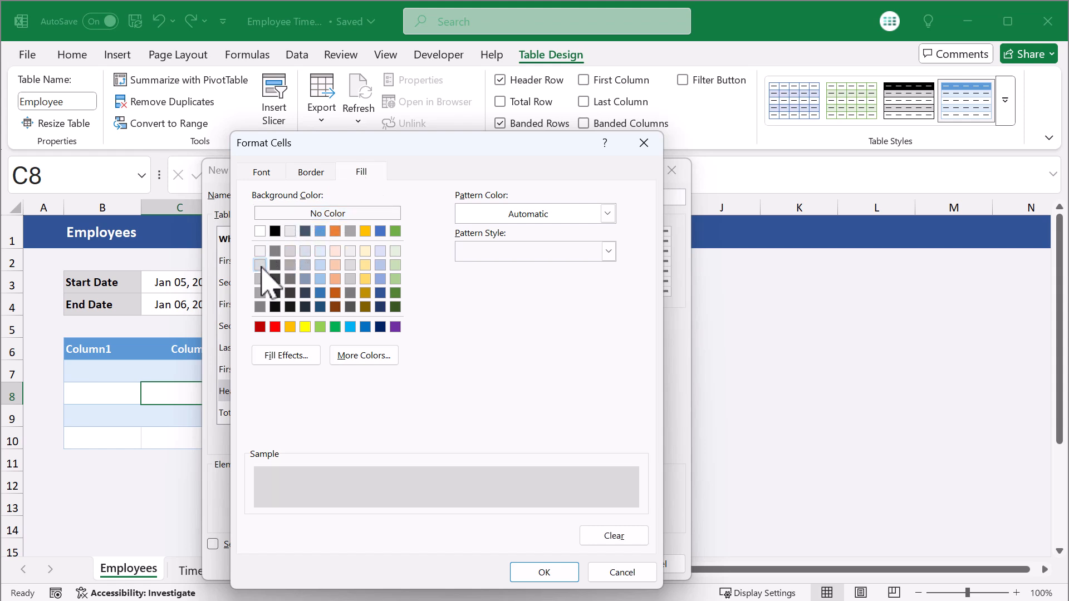
{"action": "left_click", "coordinate": [278, 174]}
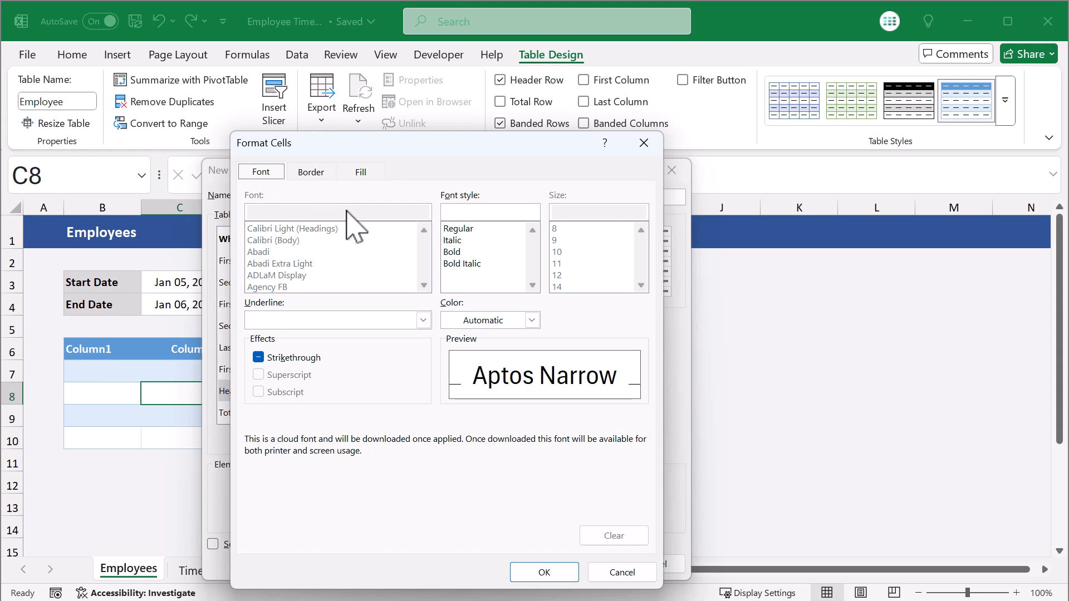
{"action": "left_click", "coordinate": [451, 253]}
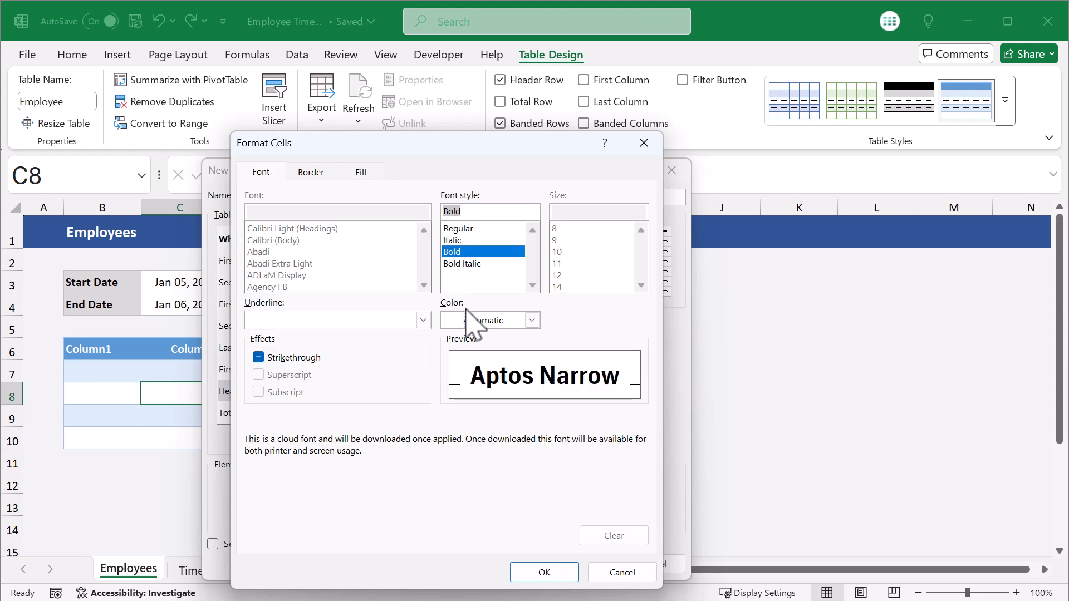
{"action": "left_click", "coordinate": [540, 573]}
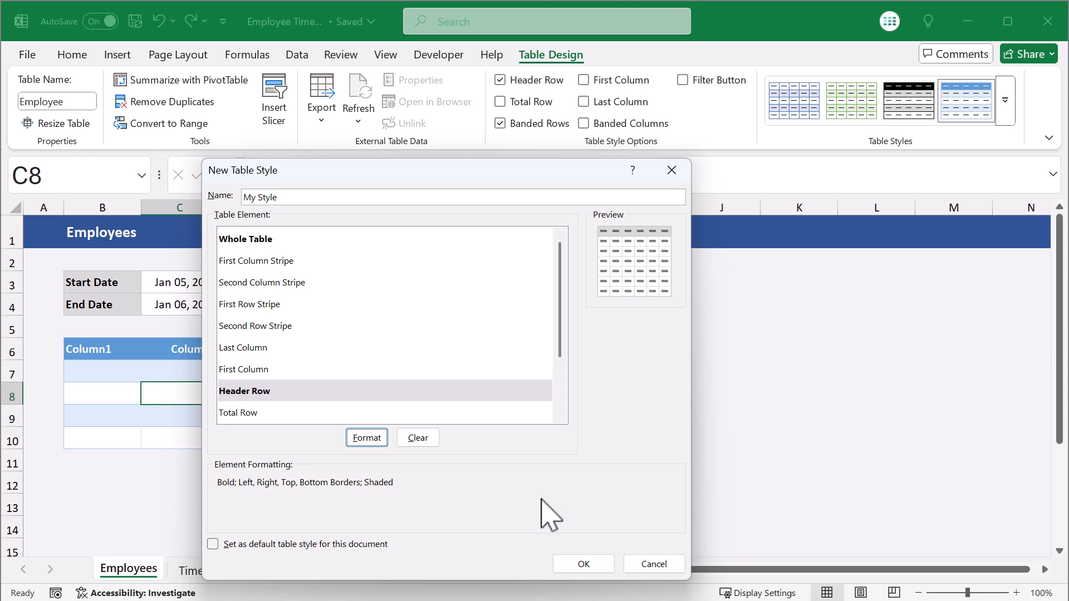
Step: Save the new My Style table style and apply it to the Employee table
{"action": "left_click", "coordinate": [579, 565]}
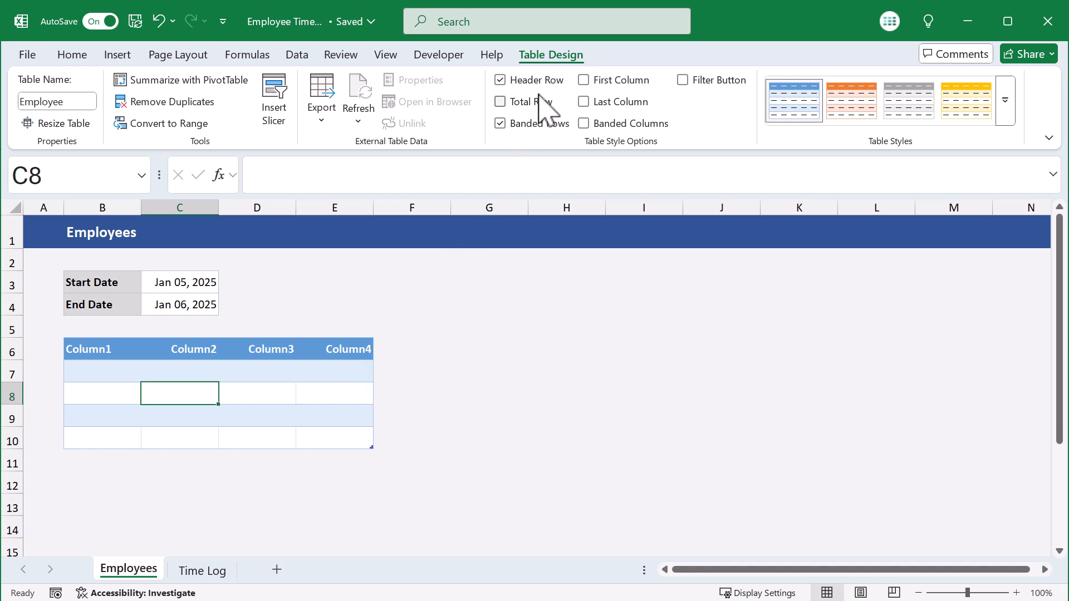
{"action": "left_click", "coordinate": [1006, 112]}
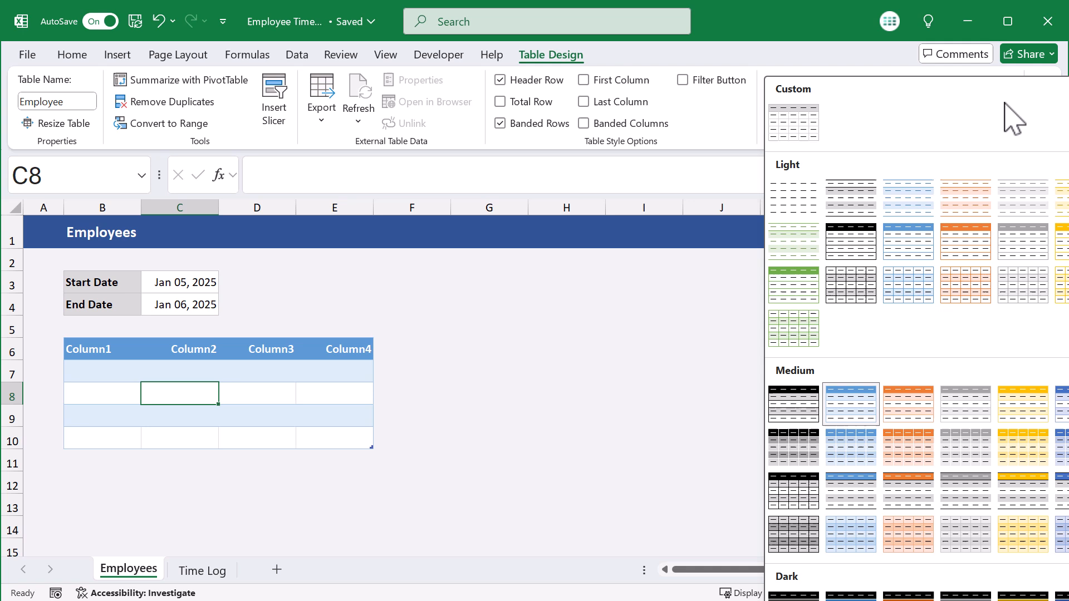
{"action": "left_click", "coordinate": [795, 127]}
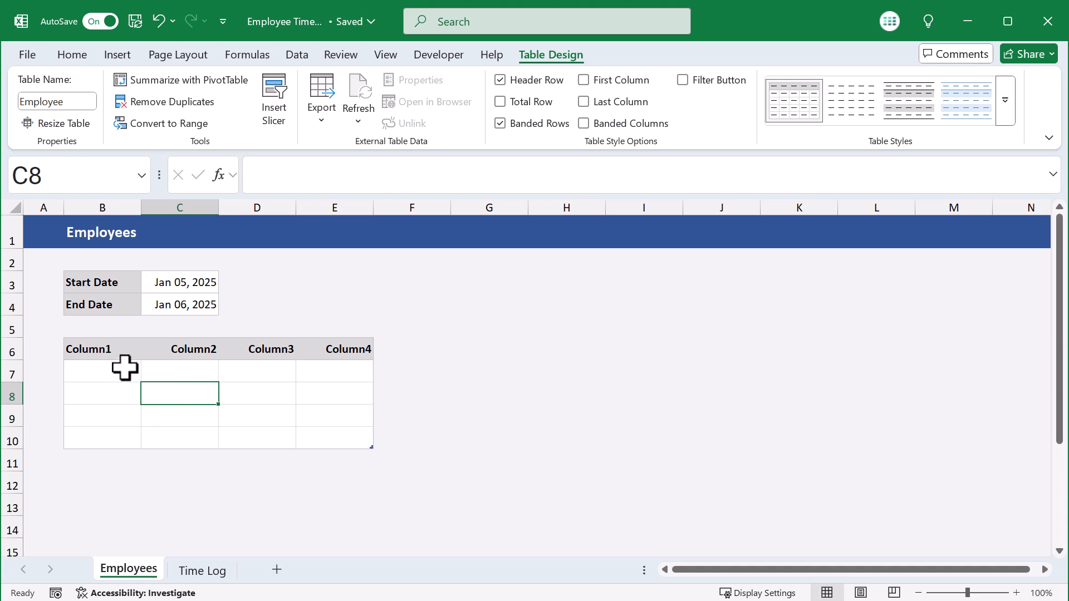
Step: Rename the Employee table headers in B6:E6 to Name, Pay Rate, Hours and Total Pay
{"action": "left_click", "coordinate": [112, 349]}
{"action": "type", "text": "Name"}
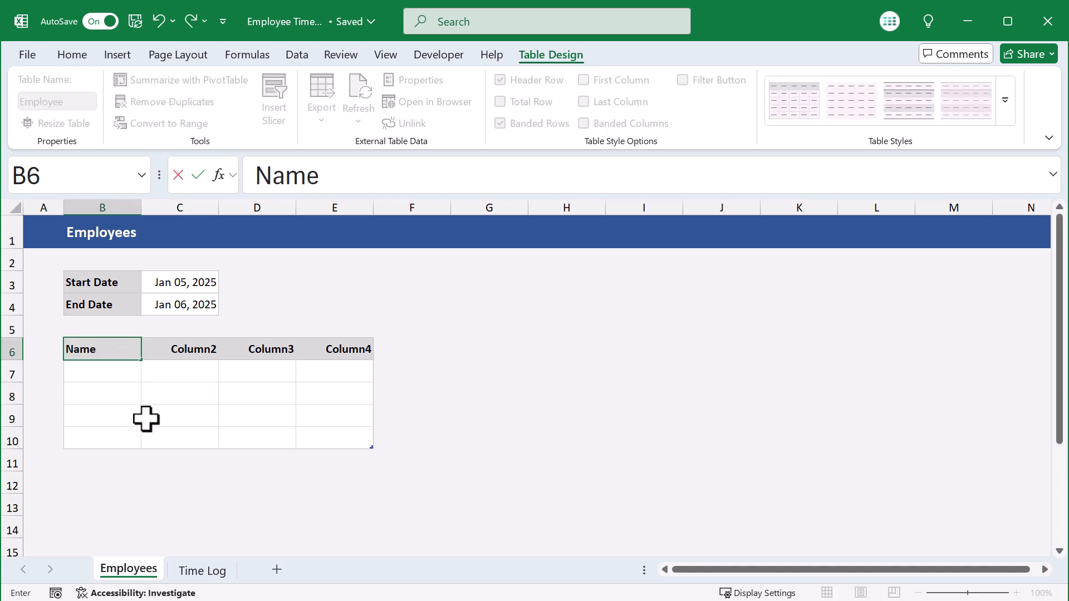
{"action": "key", "text": "Tab"}
{"action": "type", "text": "Pay Rate"}
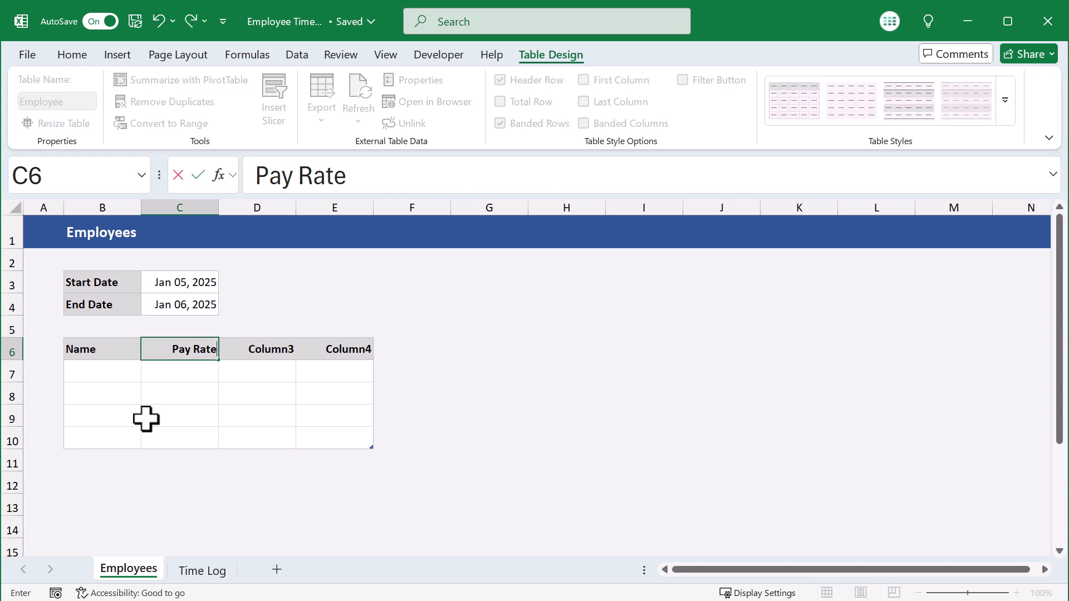
{"action": "key", "text": "Tab"}
{"action": "type", "text": "Hours"}
{"action": "key", "text": "Tab"}
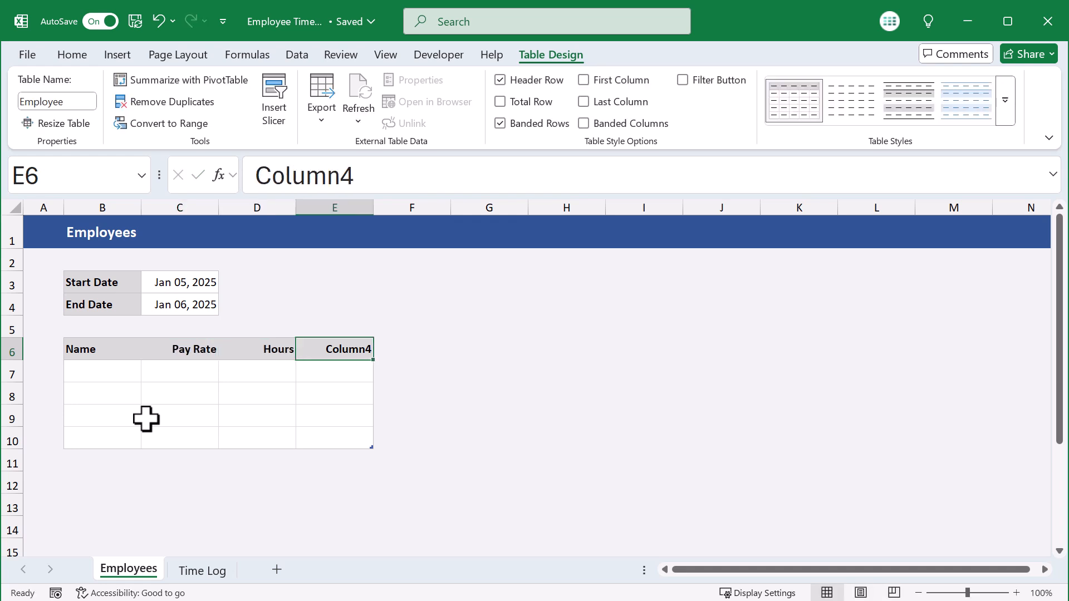
{"action": "type", "text": "Total Pay"}
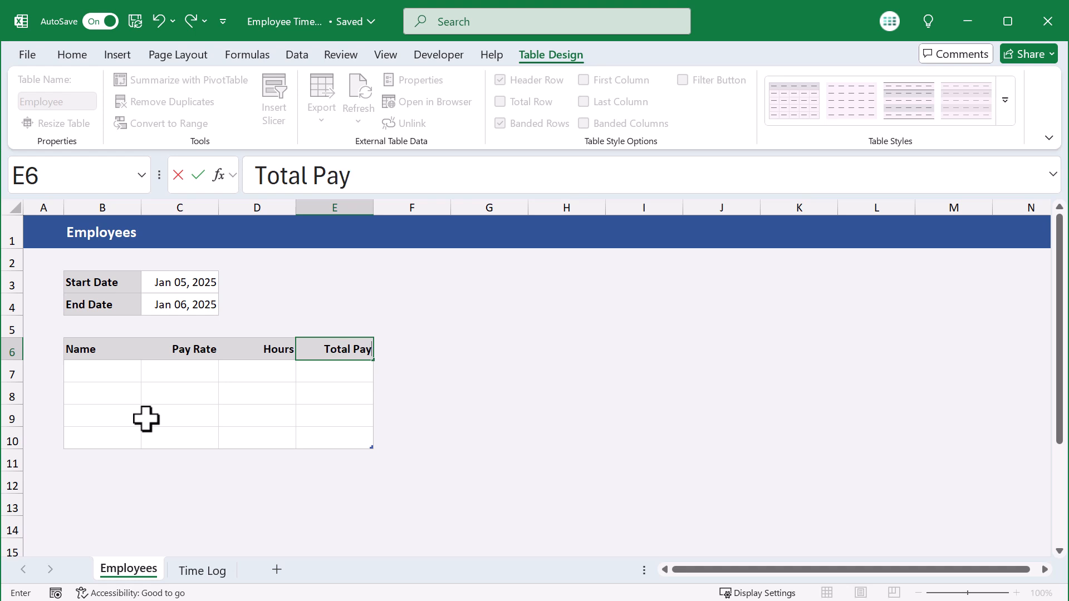
{"action": "key", "text": "Tab"}
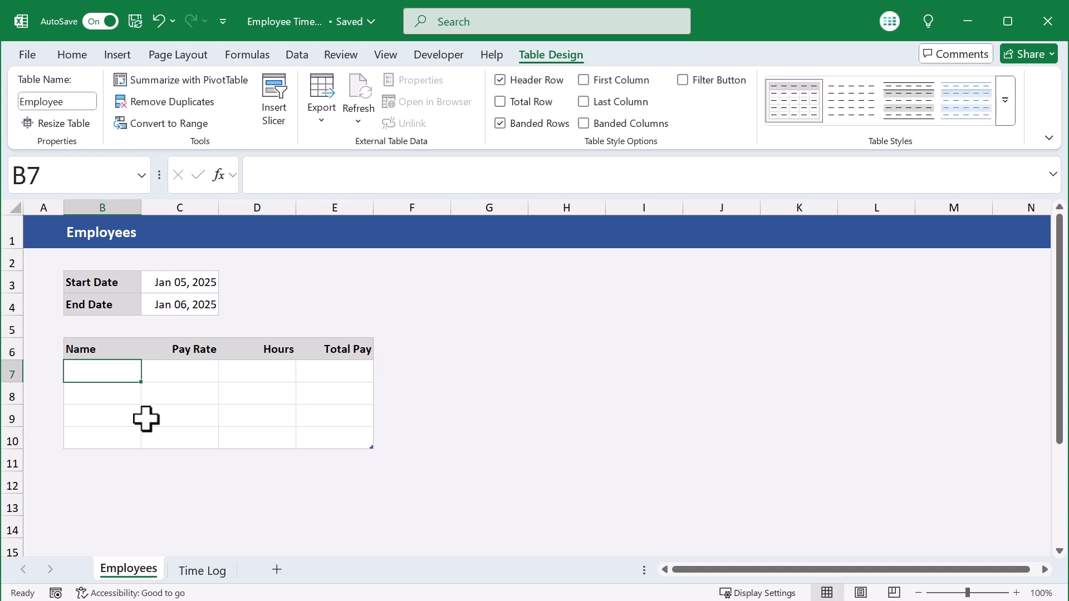
Step: Fill the table's Name column with the four employees' names and enter Pay Rate values 50, 75, 65 and 100
{"action": "type", "text": "Ray\t50 Samantha\t75 Jeremiah\t65 Clarie\t100"}
{"action": "left_click", "coordinate": [102, 483]}
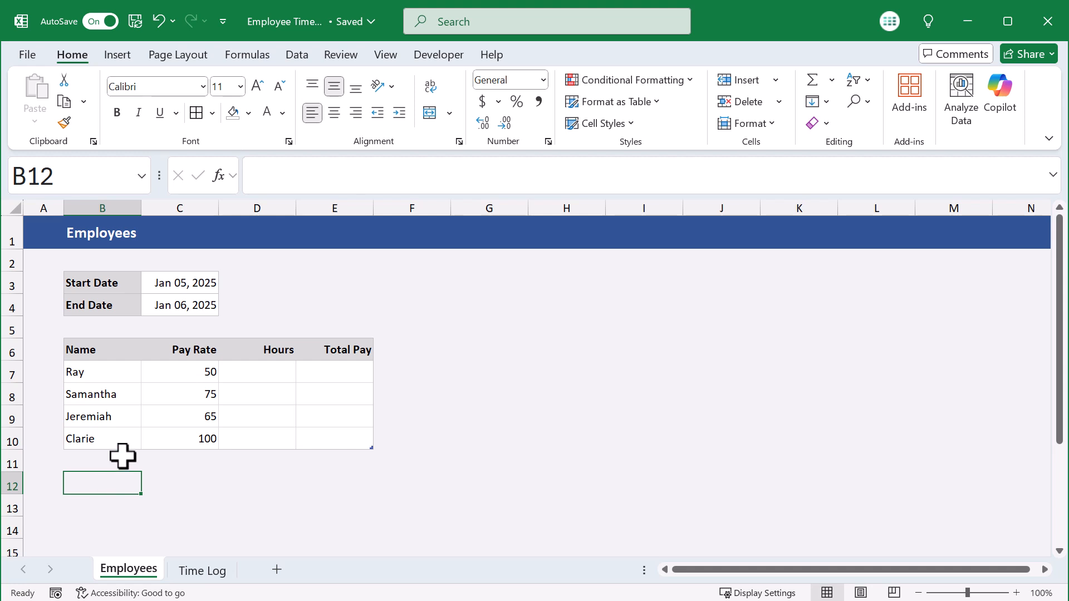
Step: Apply the Number format to the Pay Rate, Hours and Total Pay cells C7:E10
{"action": "left_click_drag", "start_coordinate": [186, 334], "coordinate": [322, 343]}
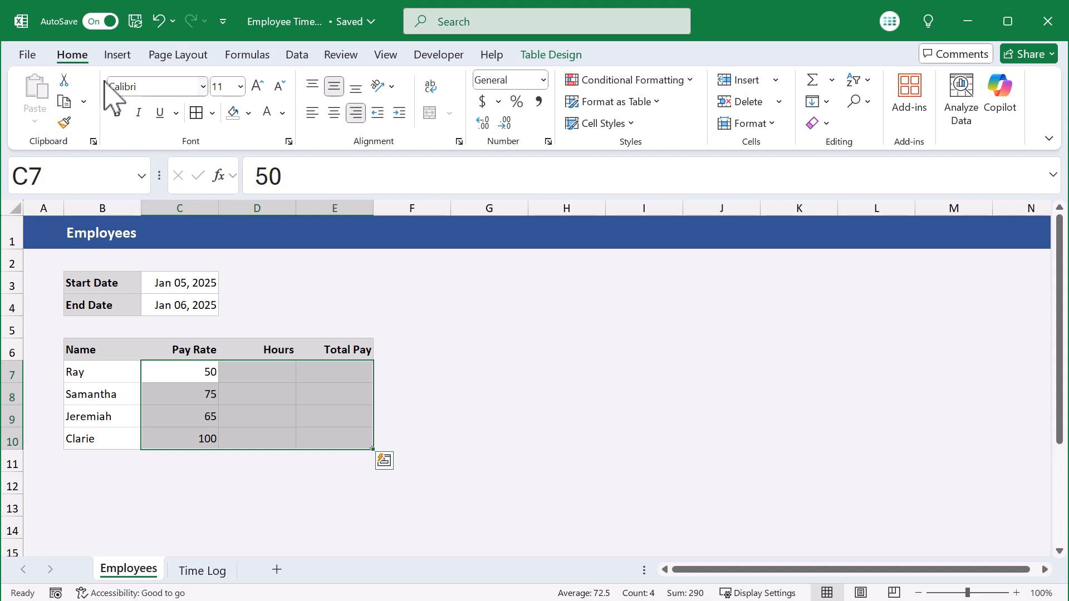
{"action": "left_click", "coordinate": [544, 81]}
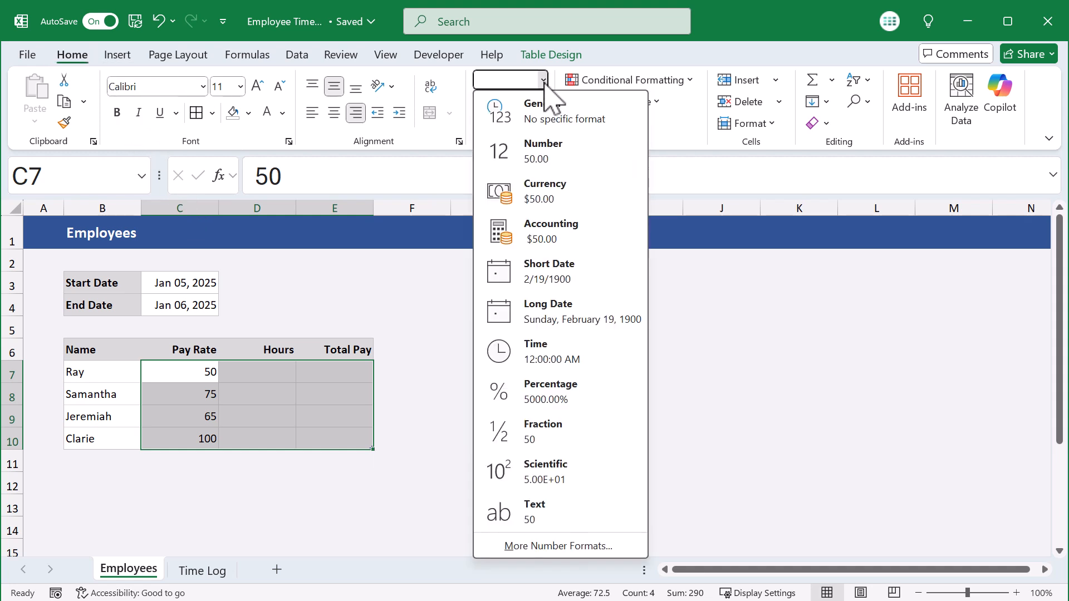
{"action": "left_click", "coordinate": [561, 152]}
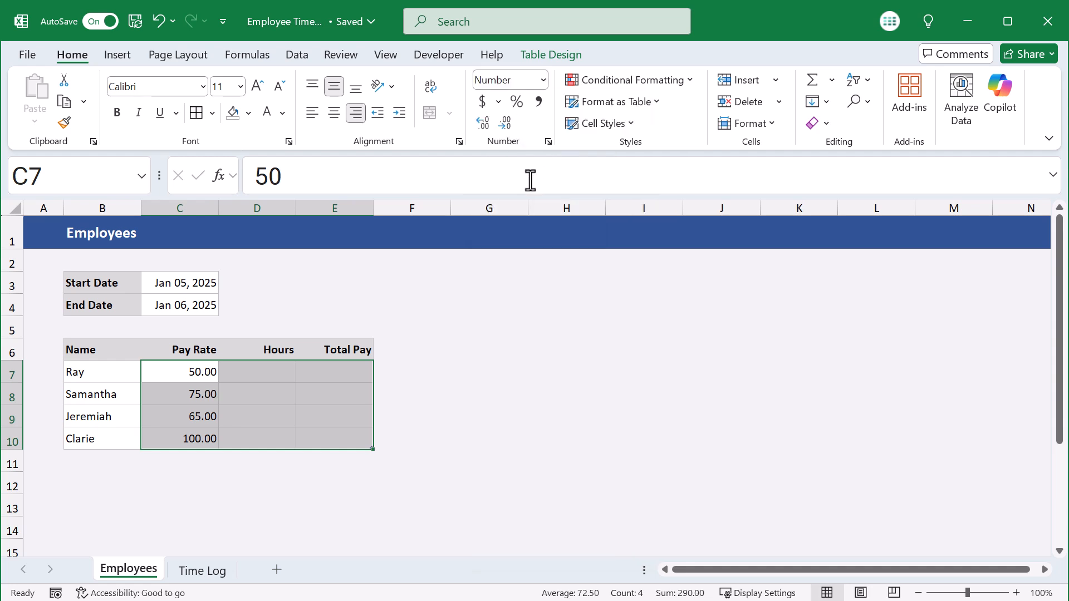
{"action": "left_click", "coordinate": [344, 300]}
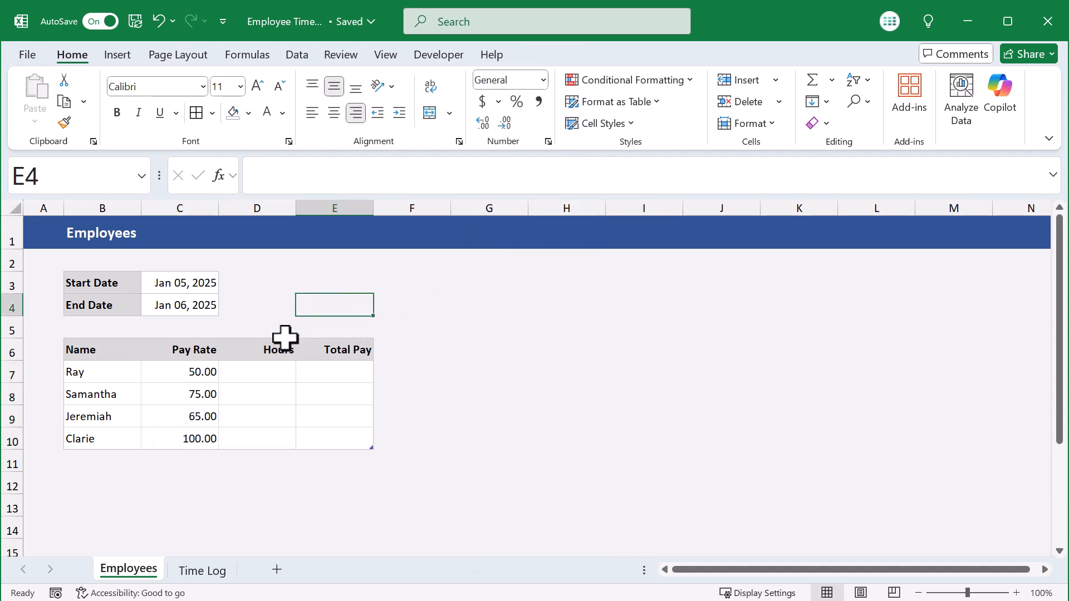
Step: Shade the empty Hours and Total Pay cells D7:E10 with a very light gray fill
{"action": "left_click_drag", "start_coordinate": [279, 332], "coordinate": [313, 341]}
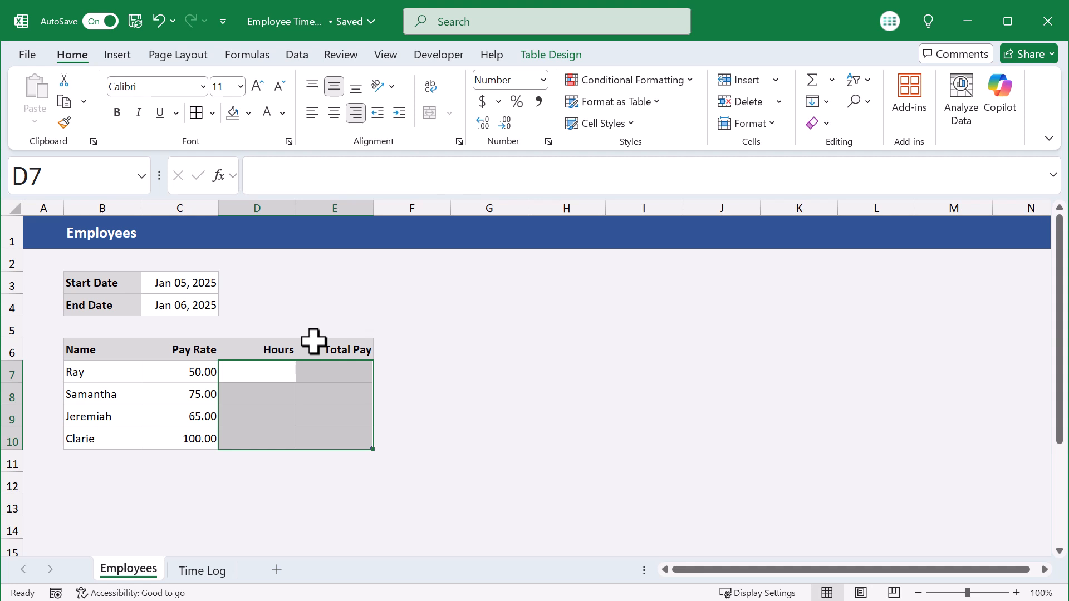
{"action": "left_click", "coordinate": [249, 113]}
{"action": "left_click", "coordinate": [236, 228]}
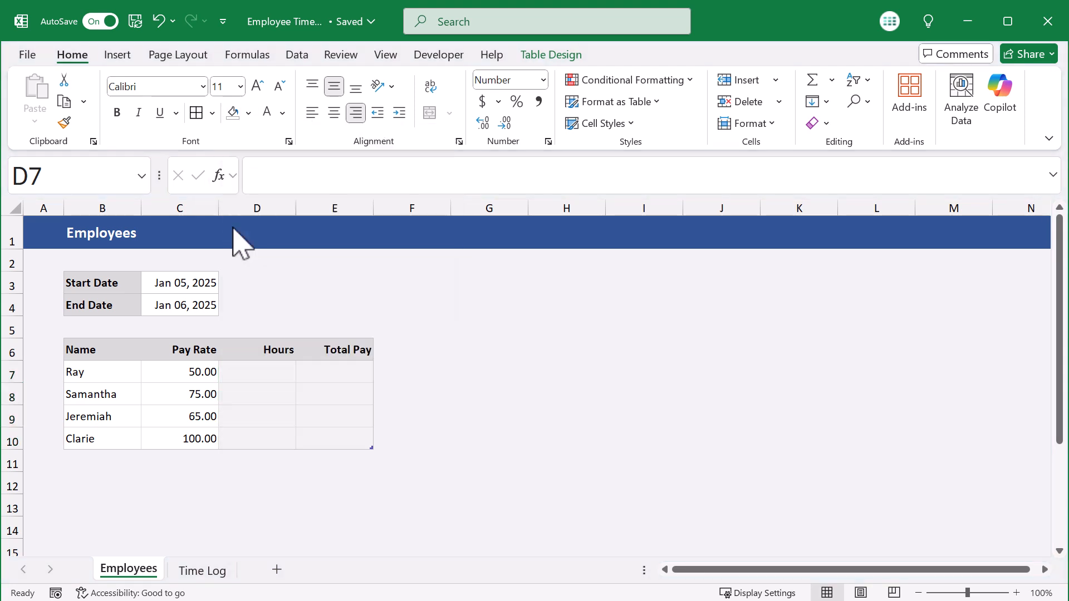
Step: Set the font color of the Hours and Total Pay cells D7:E10 to blue
{"action": "left_click", "coordinate": [282, 113]}
{"action": "left_click", "coordinate": [433, 388]}
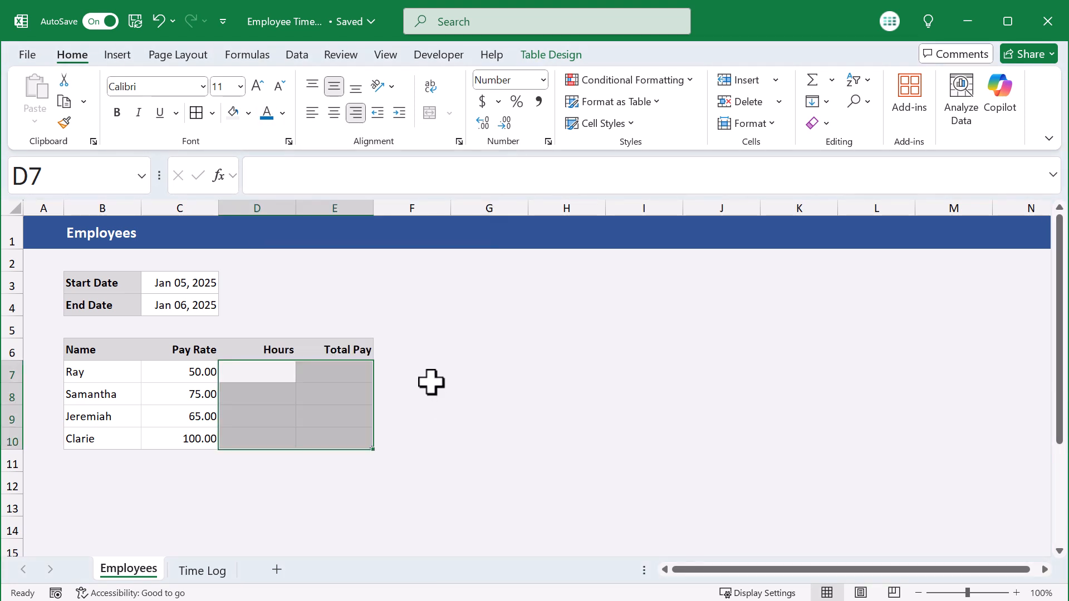
{"action": "left_click", "coordinate": [445, 311]}
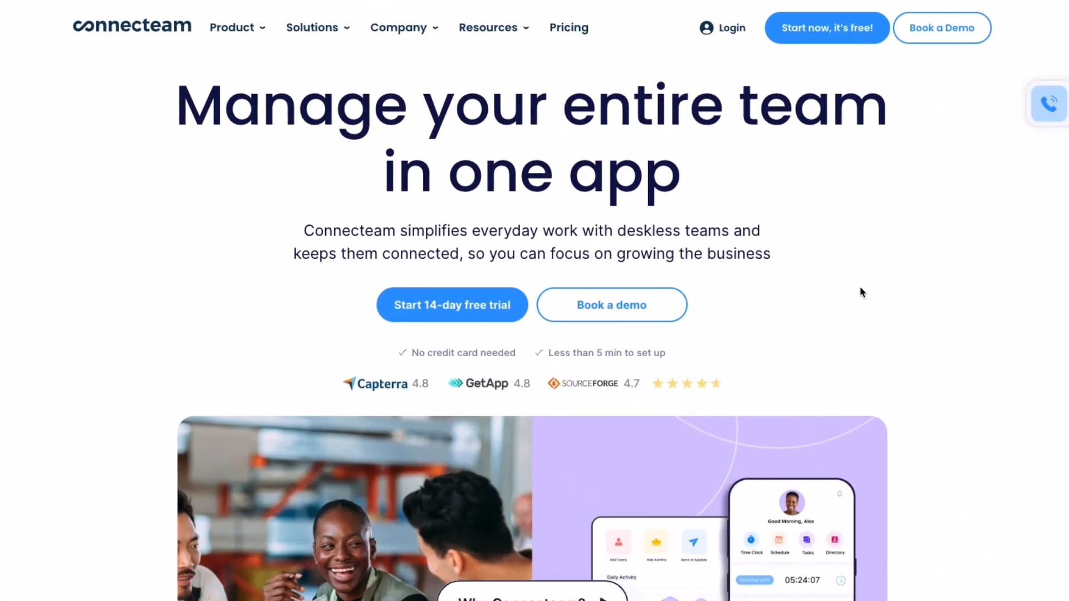
Step: Switch to the Connecteam website and examine its scheduling, daily operations and internal communications features
{"action": "scroll", "coordinate": [860, 292], "scroll_direction": "down", "scroll_amount": 4}
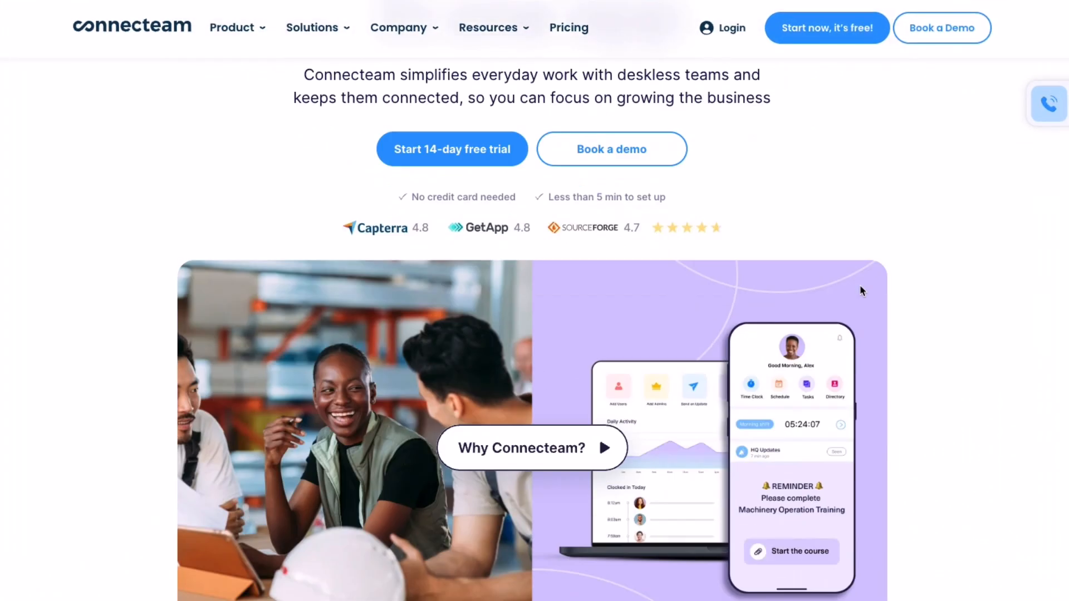
{"action": "scroll", "coordinate": [1026, 301], "scroll_direction": "down", "scroll_amount": 10}
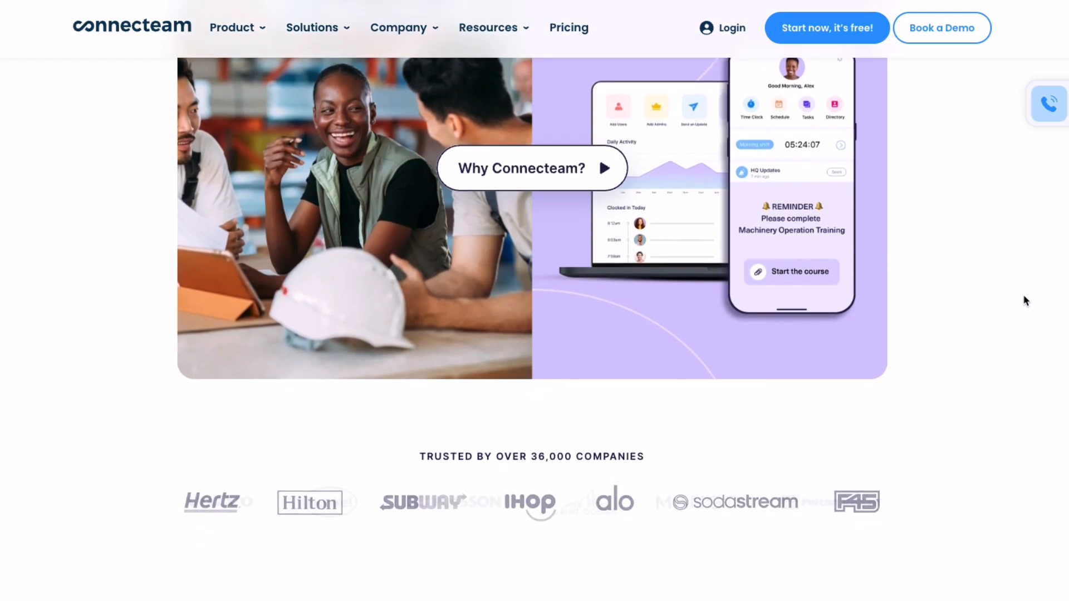
{"action": "scroll", "coordinate": [1026, 301], "scroll_direction": "down", "scroll_amount": 7}
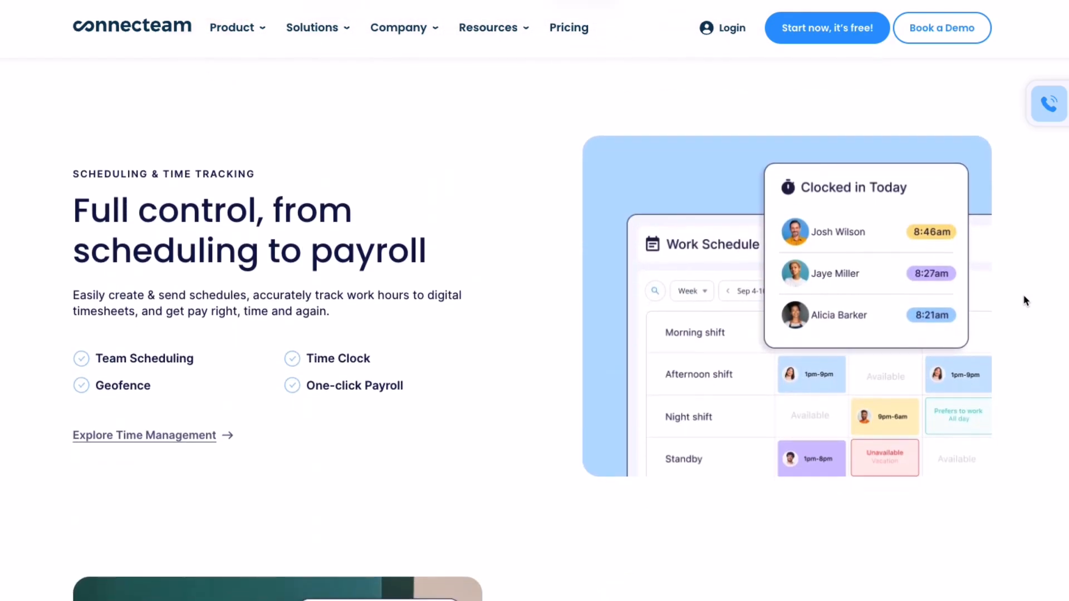
{"action": "scroll", "coordinate": [1026, 301], "scroll_direction": "down", "scroll_amount": 7}
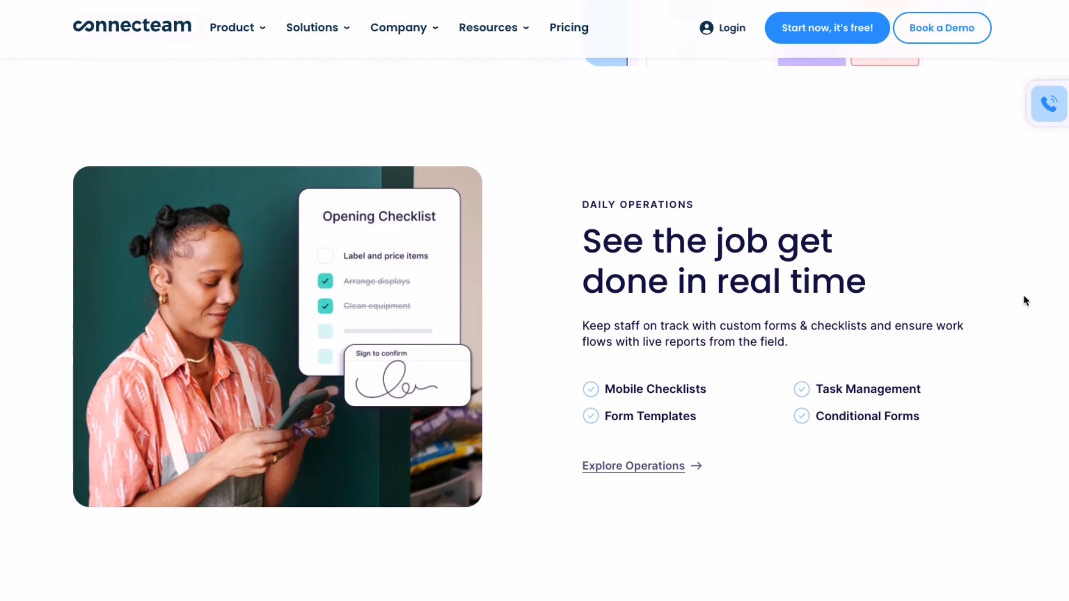
{"action": "scroll", "coordinate": [1026, 300], "scroll_direction": "down", "scroll_amount": 7}
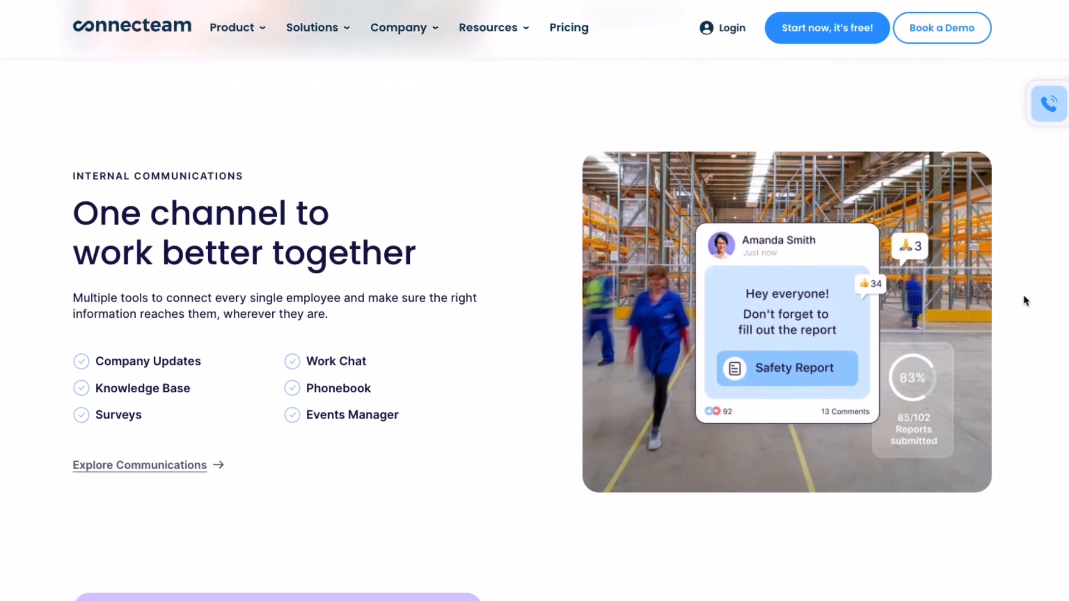
{"action": "scroll", "coordinate": [1026, 300], "scroll_direction": "down", "scroll_amount": 2}
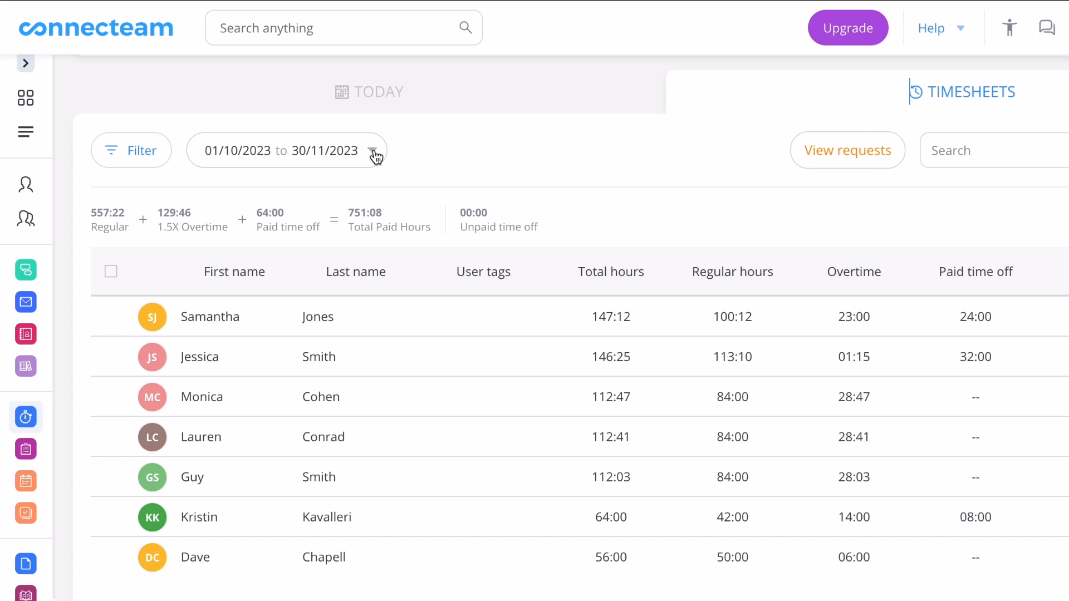
Step: Set the Connecteam timesheets' date range to 01/10/2023 to 31/10/2023
{"action": "left_click", "coordinate": [376, 157]}
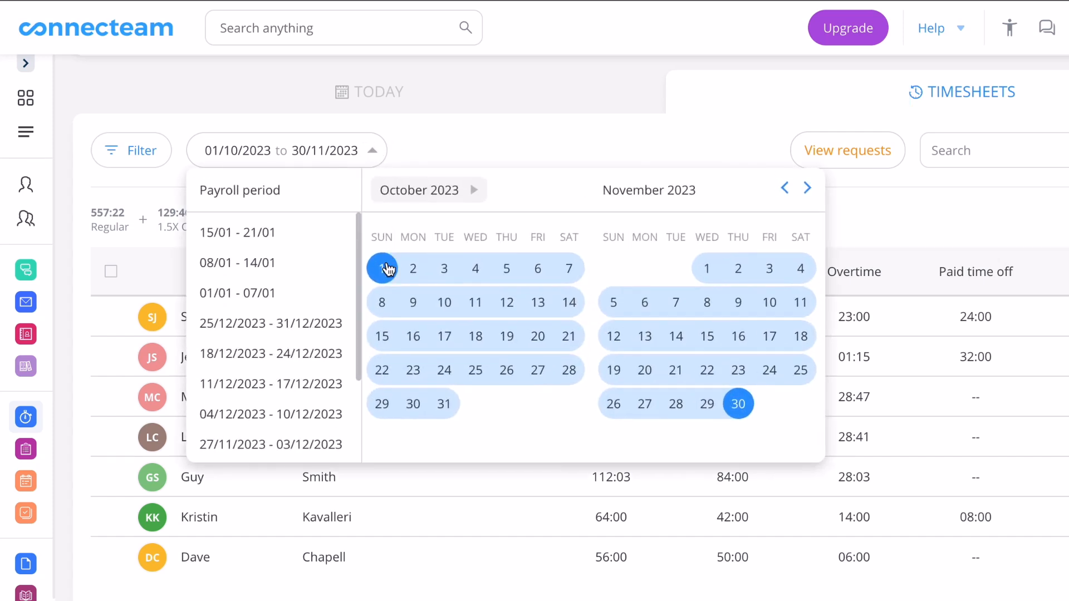
{"action": "left_click", "coordinate": [382, 269]}
{"action": "left_click", "coordinate": [446, 404]}
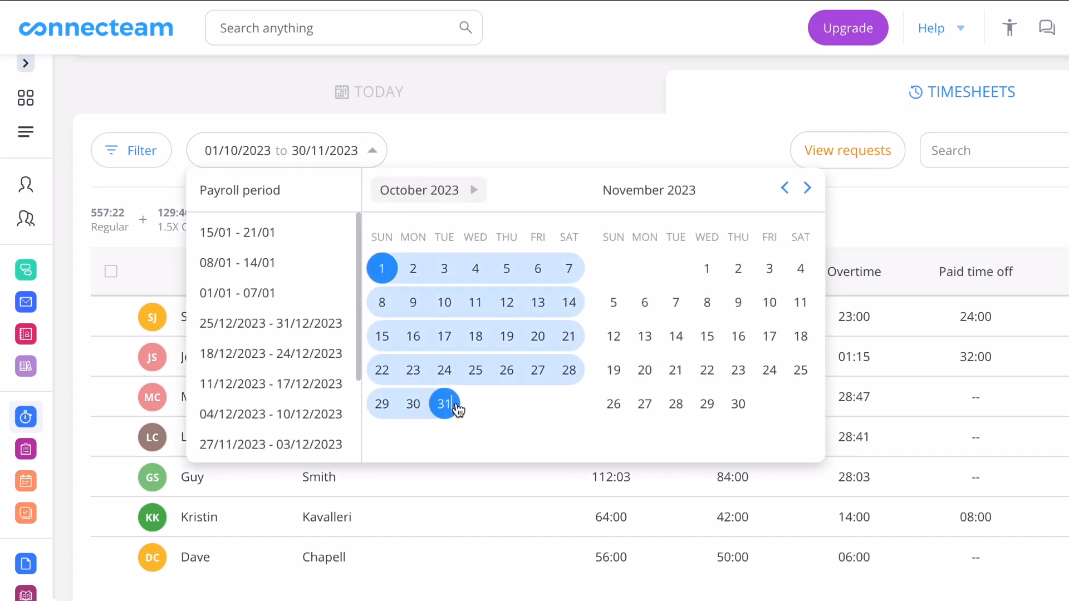
{"action": "left_click", "coordinate": [1053, 233]}
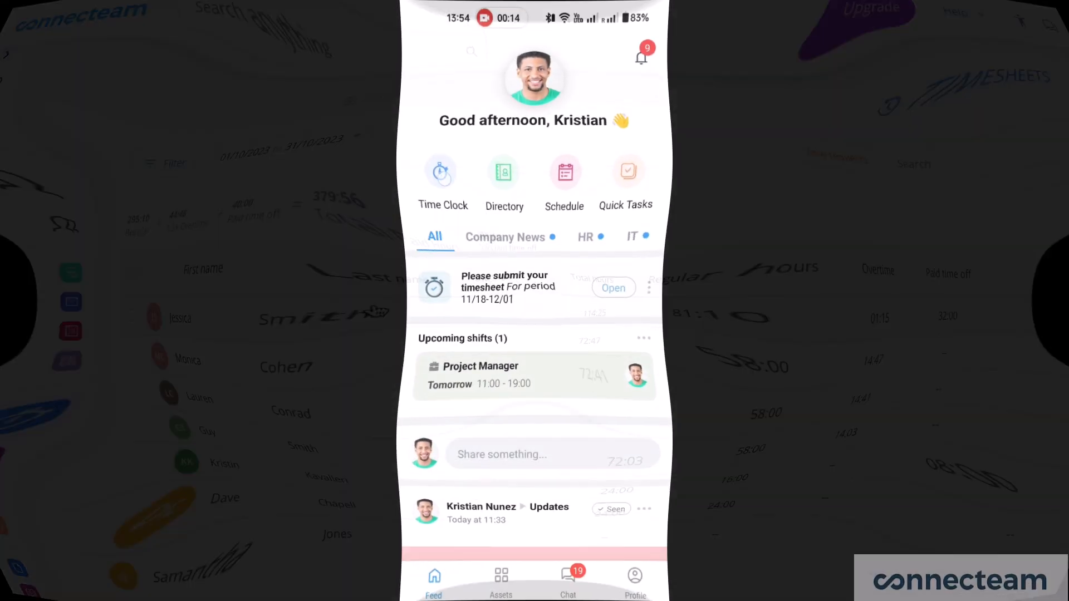
Step: Clock in for work through the Time Clock in the Connecteam mobile app
{"action": "left_click", "coordinate": [441, 173]}
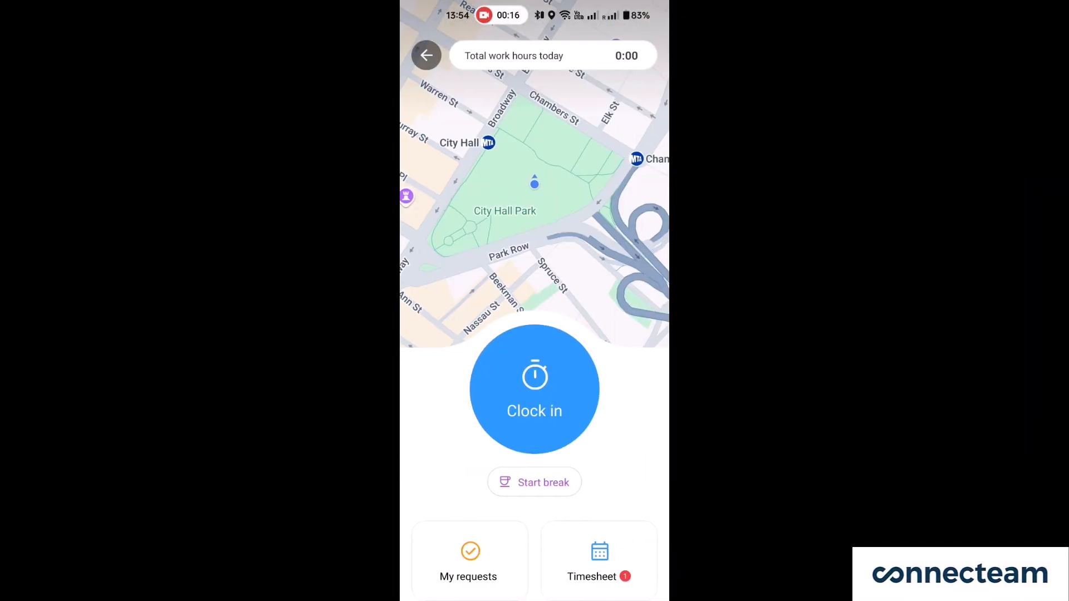
{"action": "left_click", "coordinate": [534, 390]}
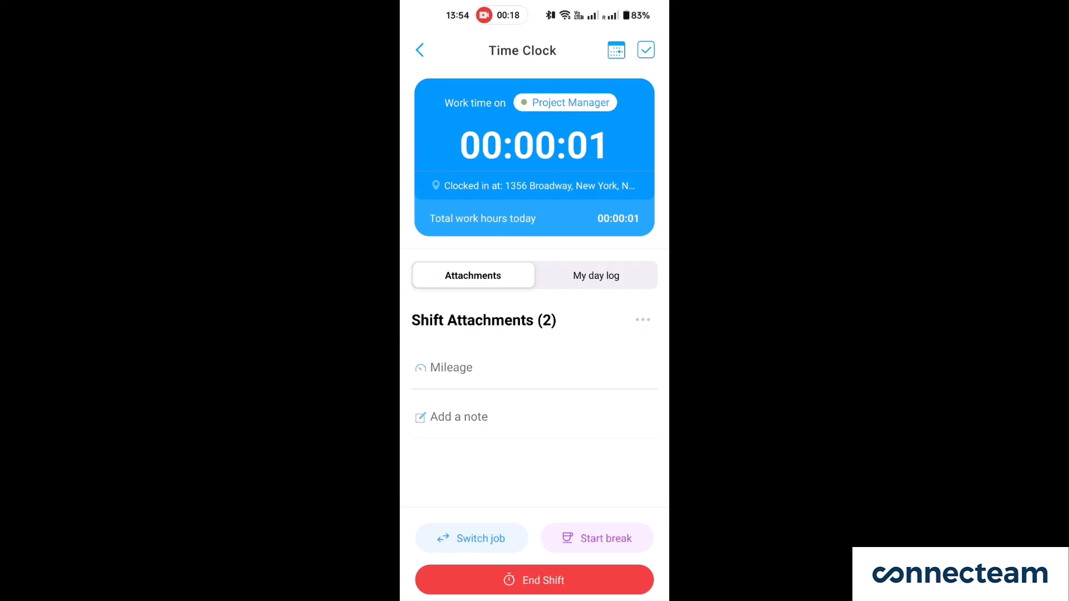
{"action": "left_click", "coordinate": [417, 55]}
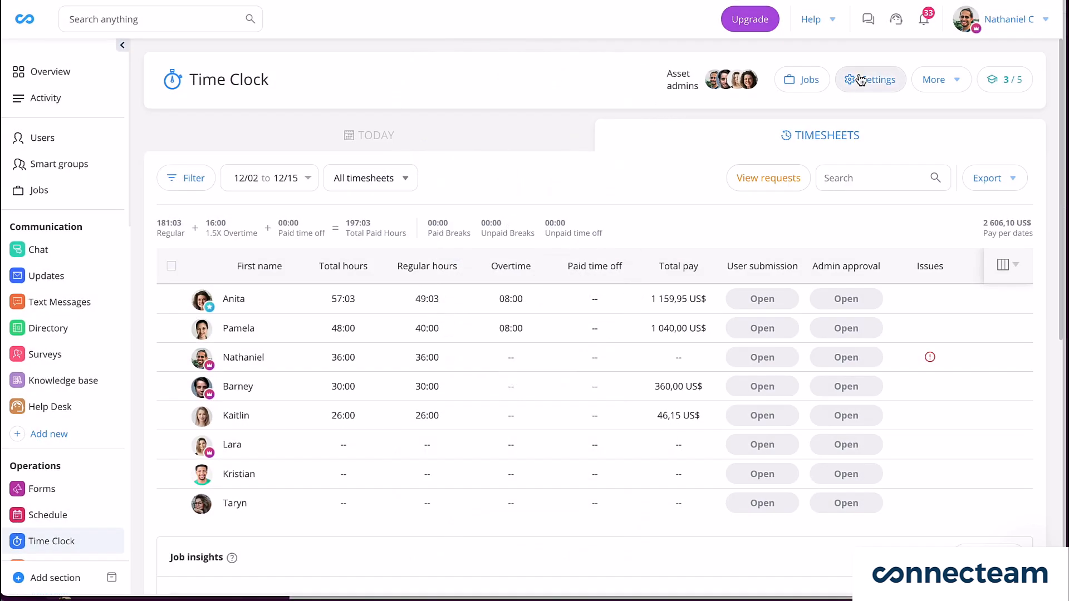
Step: Open the web Time Clock settings and review the Geolocation options
{"action": "left_click", "coordinate": [861, 79]}
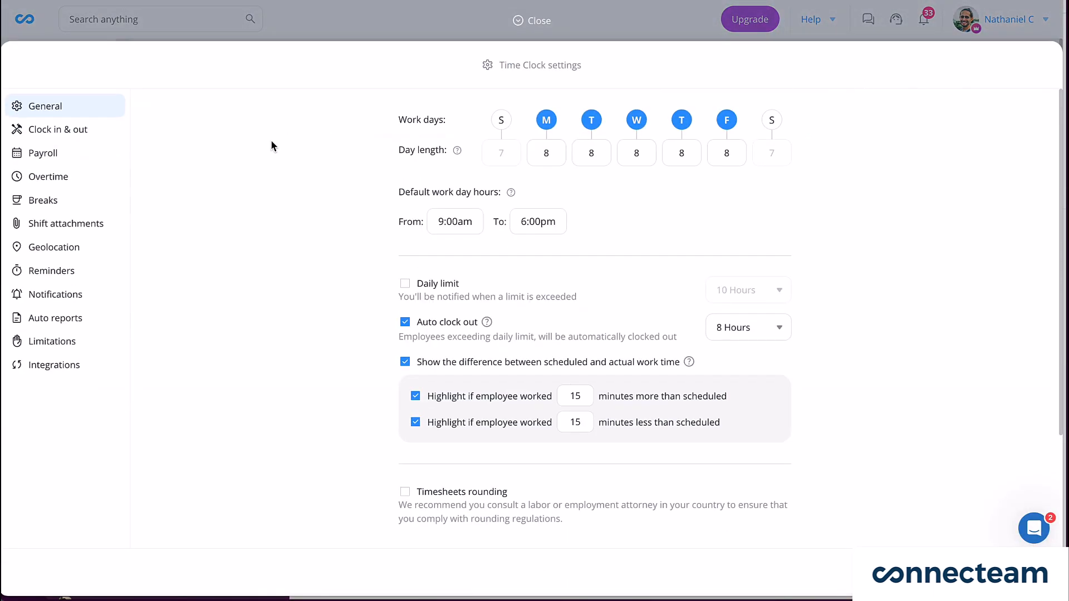
{"action": "left_click", "coordinate": [71, 246]}
{"action": "scroll", "coordinate": [244, 248], "scroll_direction": "down", "scroll_amount": 3}
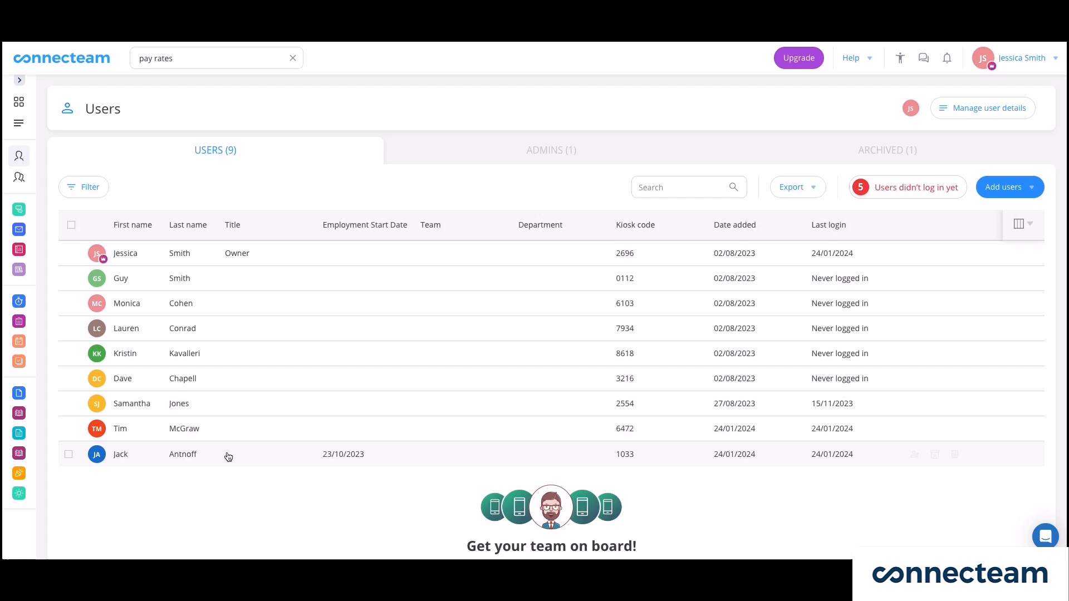
Step: Open the pay rate setup for the last user in the Users list and set Employee pay to Per hour
{"action": "left_click", "coordinate": [227, 452]}
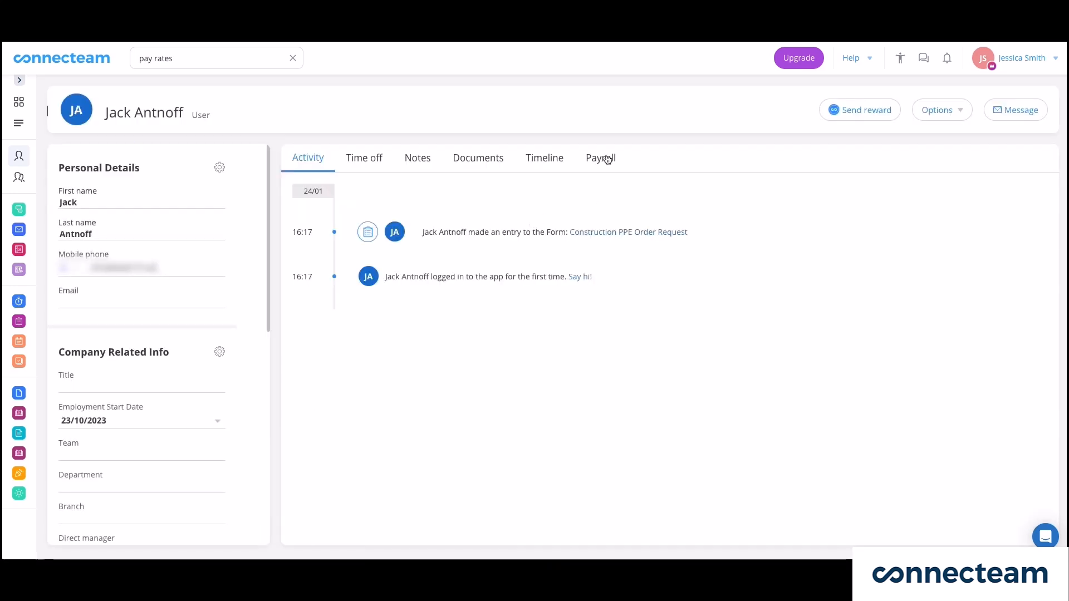
{"action": "left_click", "coordinate": [601, 158]}
{"action": "left_click", "coordinate": [672, 307]}
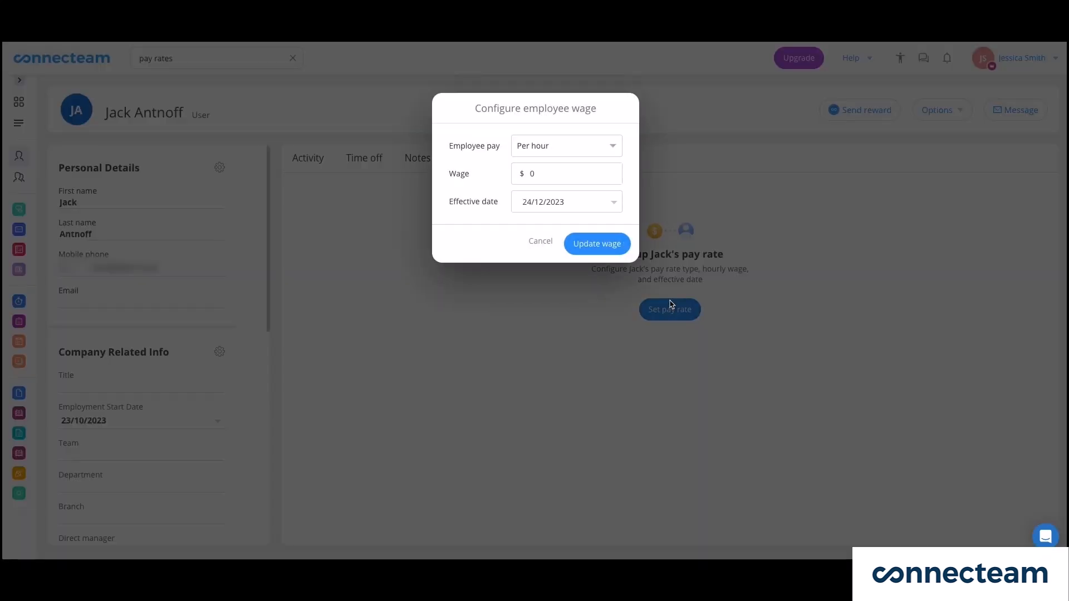
{"action": "left_click", "coordinate": [570, 147]}
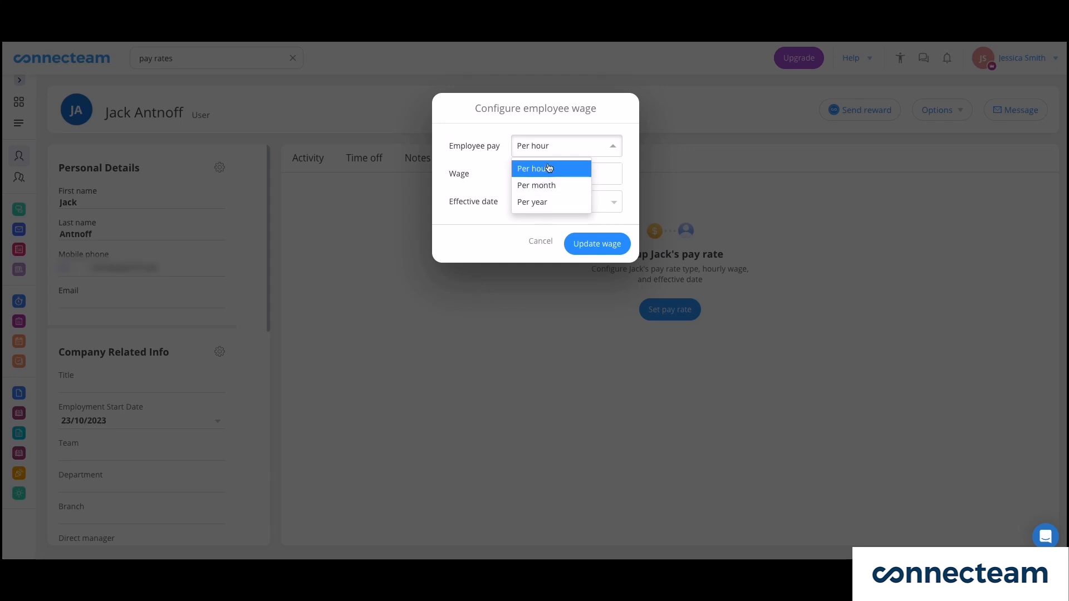
{"action": "left_click", "coordinate": [549, 169]}
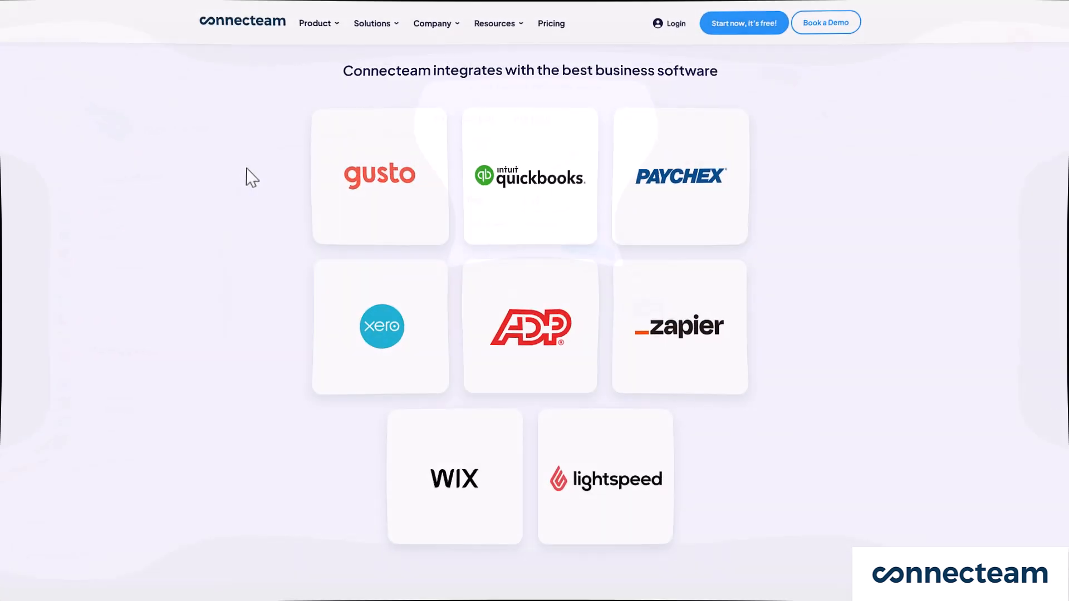
{"action": "mouse_move", "coordinate": [334, 176]}
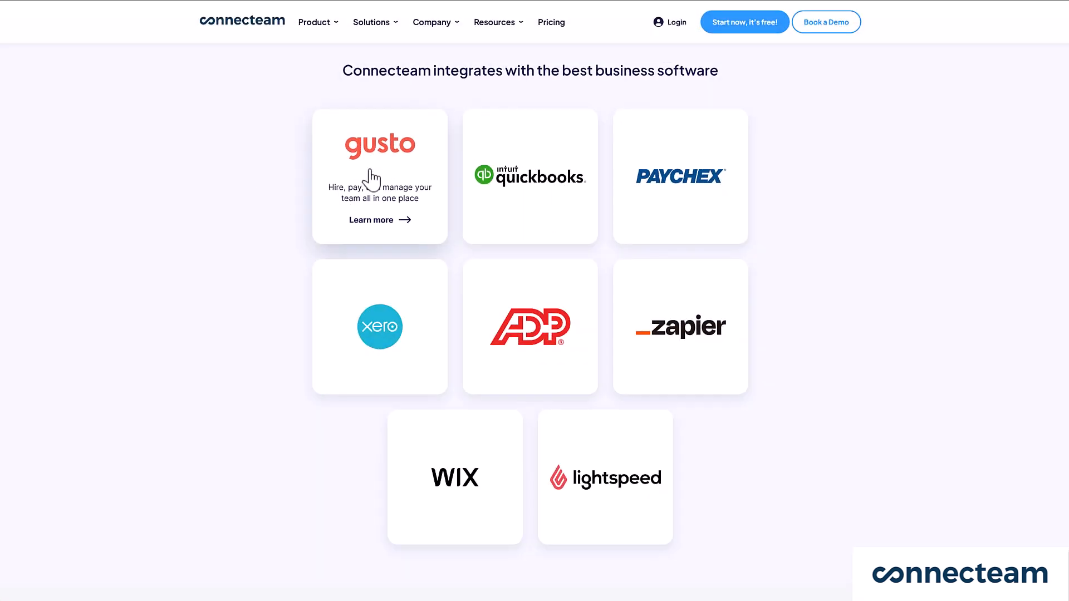
{"action": "mouse_move", "coordinate": [516, 305]}
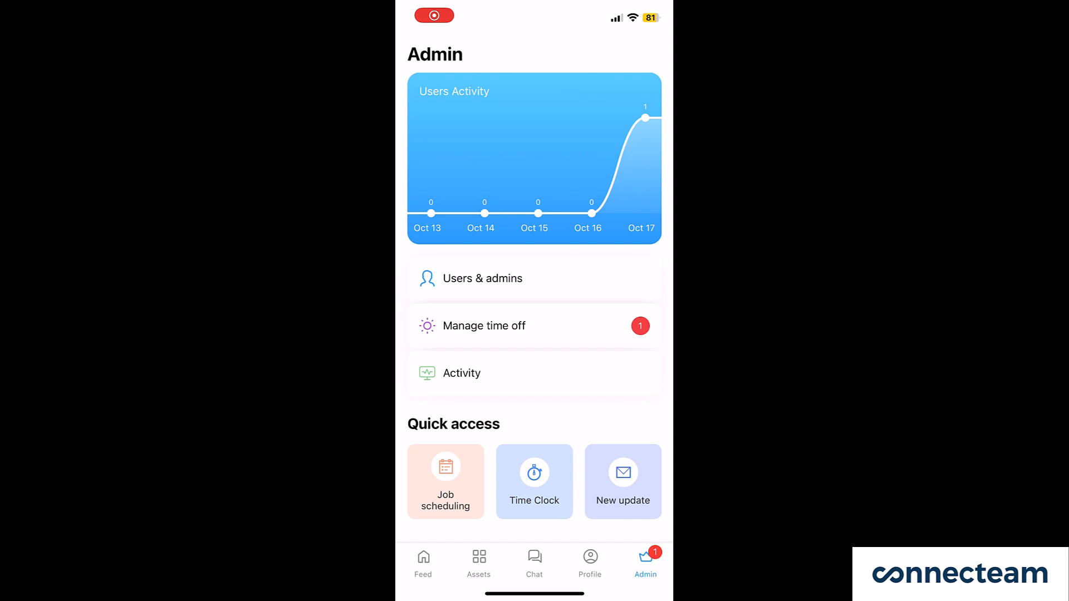
Step: Approve the pending time off requests for Oct 25–26, 2023 in the mobile app and 29/10/23–31/10/23 in the web app
{"action": "left_click", "coordinate": [490, 325]}
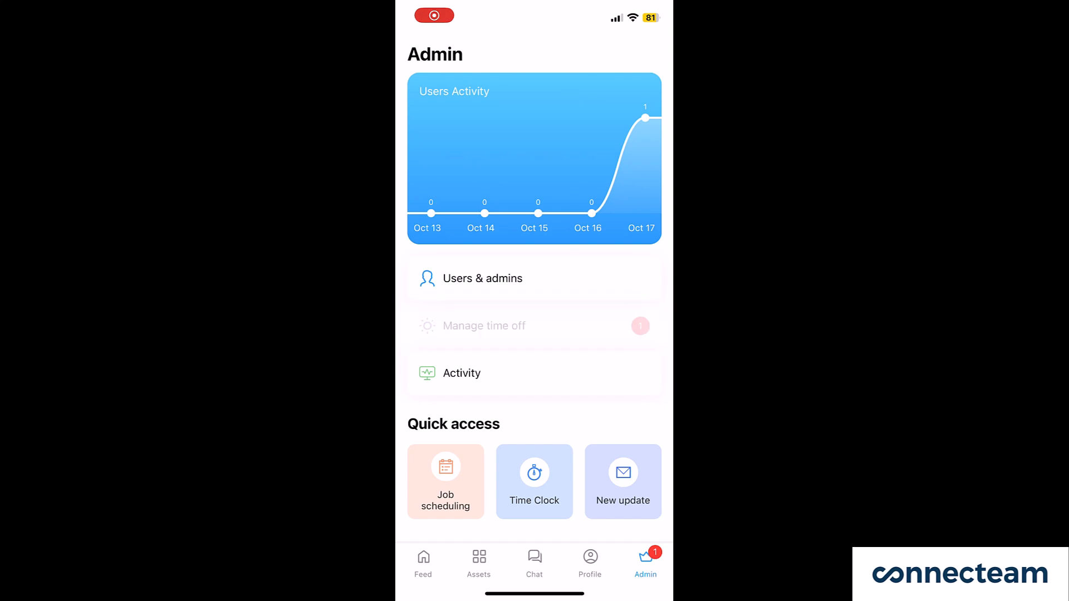
{"action": "left_click", "coordinate": [493, 364]}
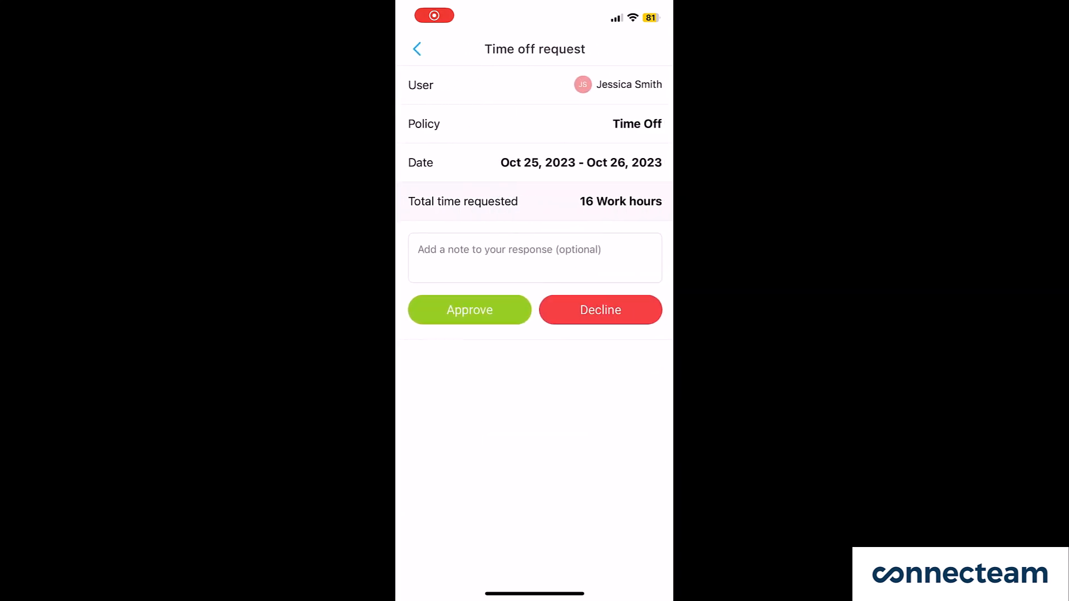
{"action": "left_click", "coordinate": [469, 310]}
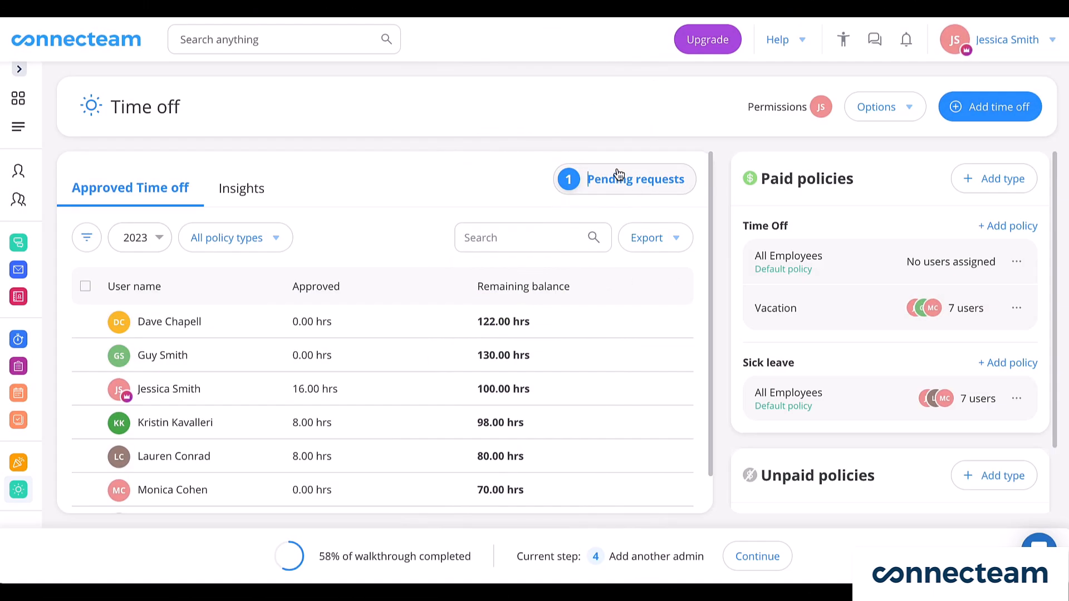
{"action": "left_click", "coordinate": [617, 168]}
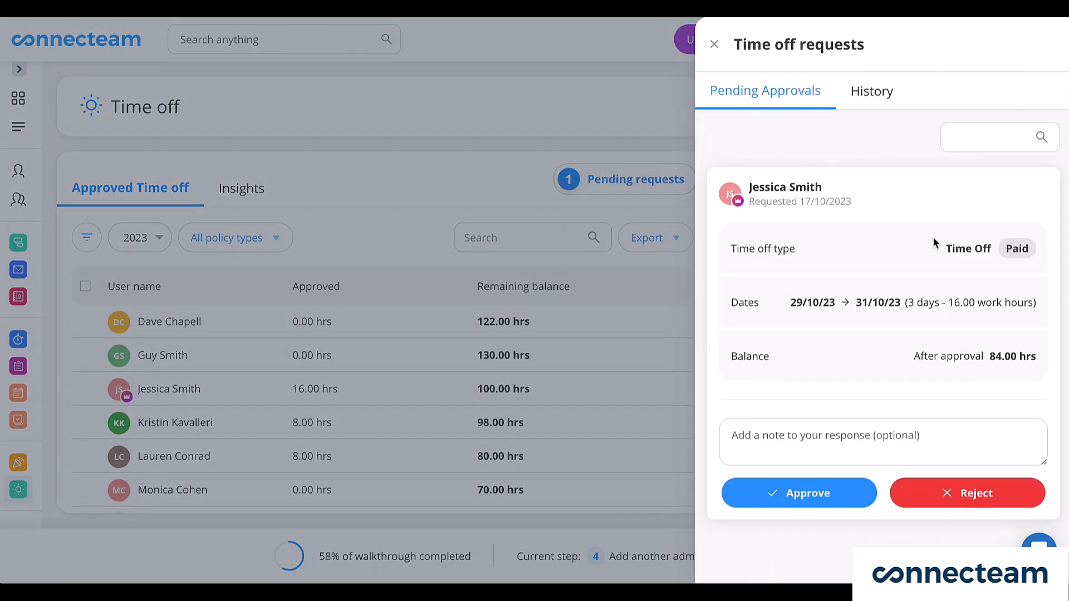
{"action": "left_click", "coordinate": [822, 504]}
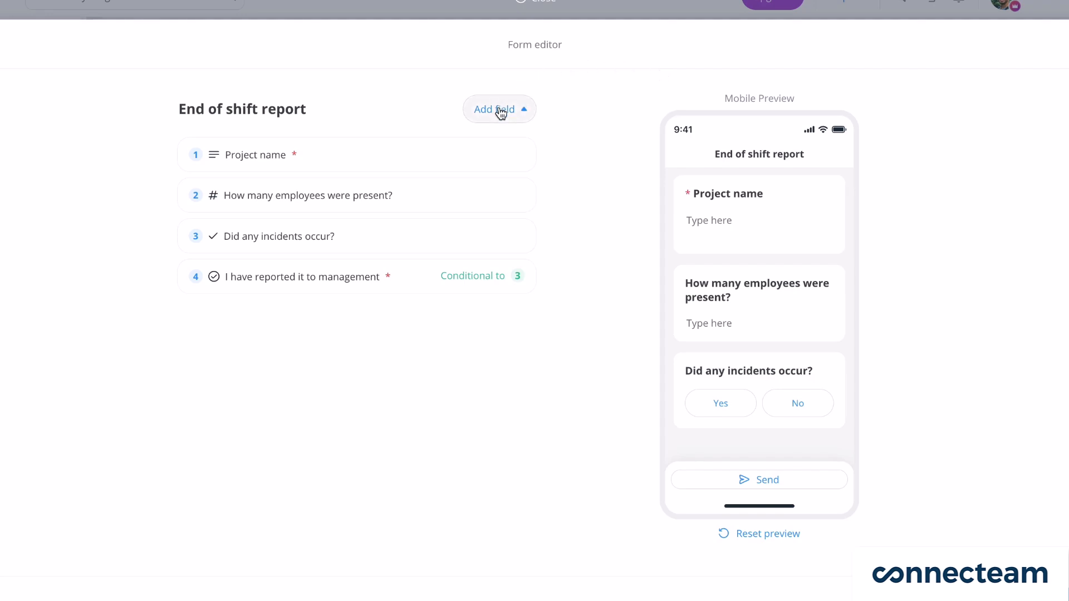
Step: Add a required Signature field to the End of shift report form
{"action": "left_click", "coordinate": [501, 113]}
{"action": "left_click", "coordinate": [682, 220]}
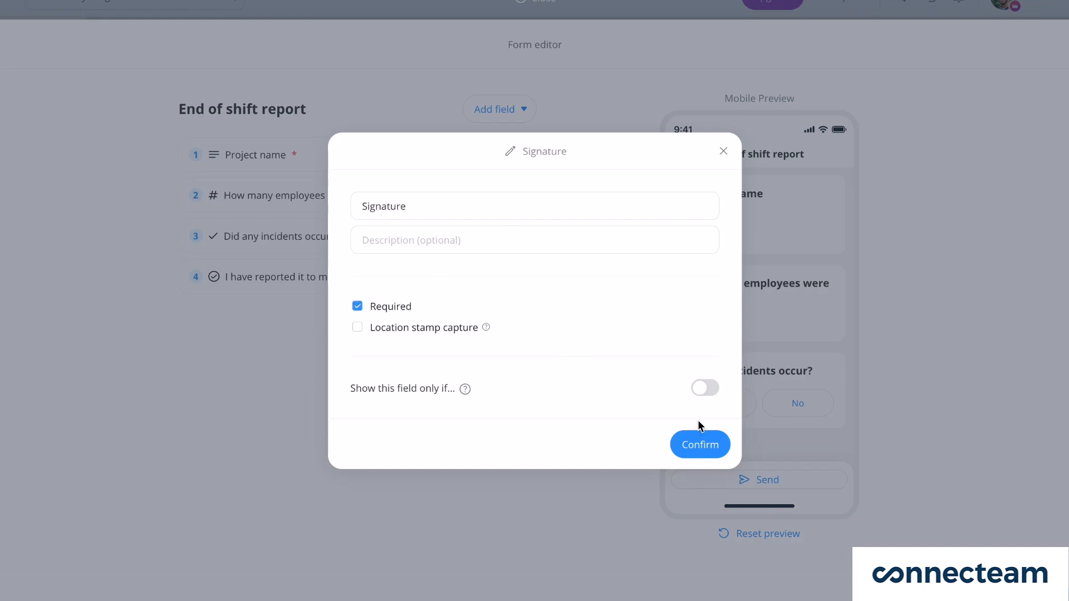
{"action": "left_click", "coordinate": [707, 444]}
Step: Open the first listed employee's October 2023 timesheet and review the daily entries
{"action": "scroll", "coordinate": [779, 312], "scroll_direction": "down", "scroll_amount": 2}
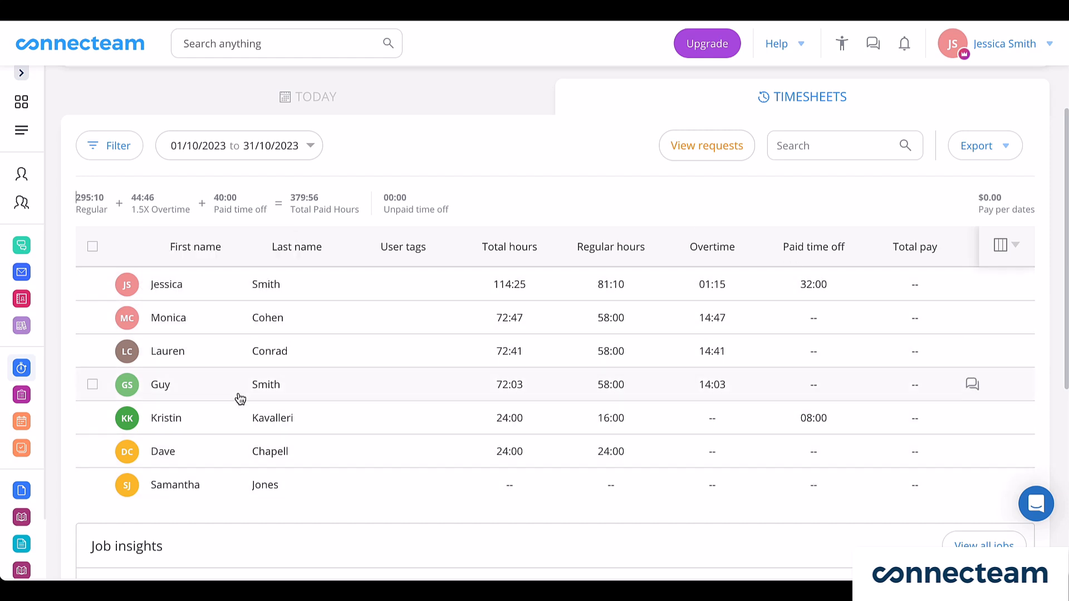
{"action": "left_click", "coordinate": [281, 283]}
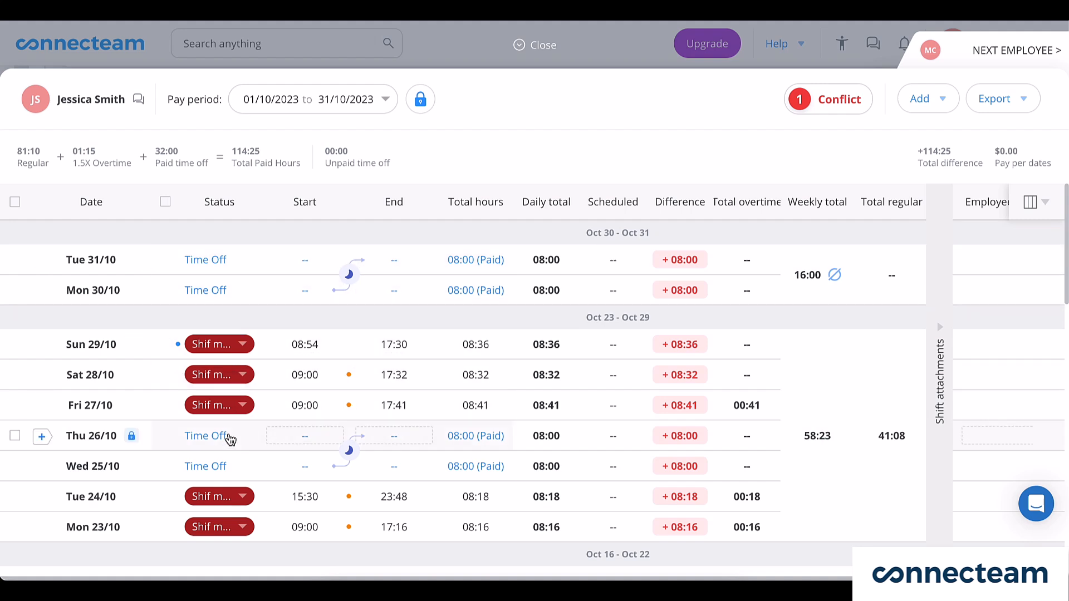
{"action": "scroll", "coordinate": [229, 453], "scroll_direction": "down", "scroll_amount": 2}
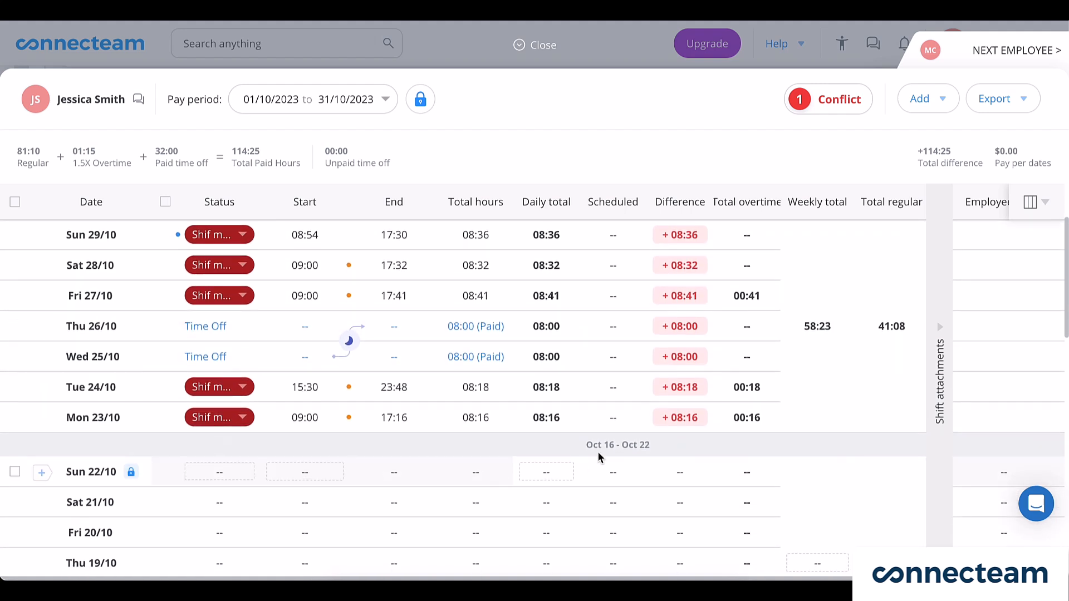
Step: Review the employee's open timesheet conflict for Thu, Oct 05 and go to the related timesheet
{"action": "left_click", "coordinate": [839, 99]}
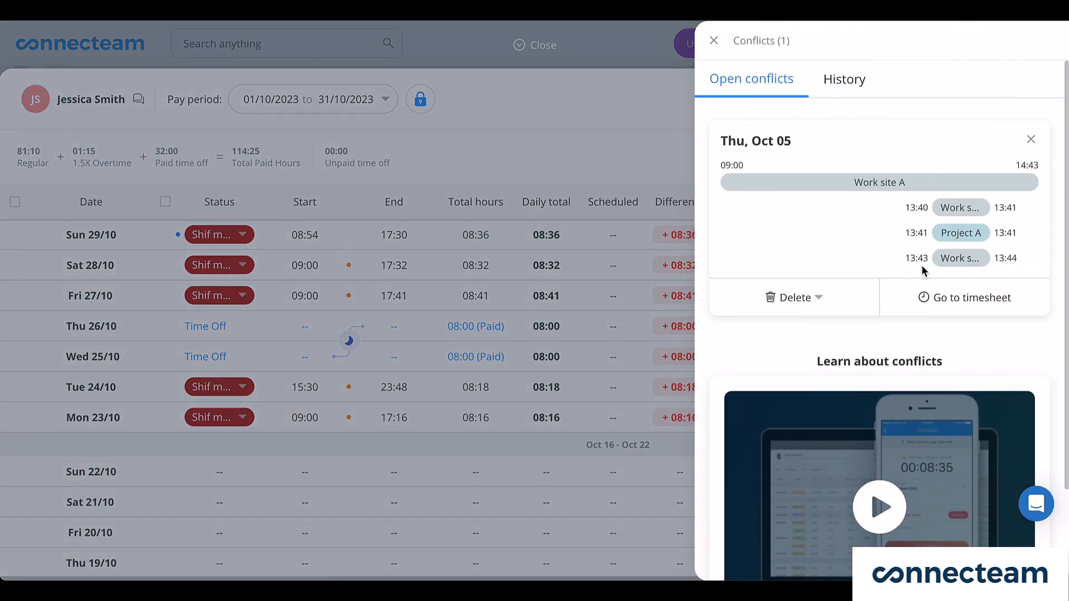
{"action": "scroll", "coordinate": [927, 289], "scroll_direction": "down", "scroll_amount": 2}
{"action": "scroll", "coordinate": [933, 351], "scroll_direction": "up", "scroll_amount": 2}
{"action": "left_click", "coordinate": [934, 297]}
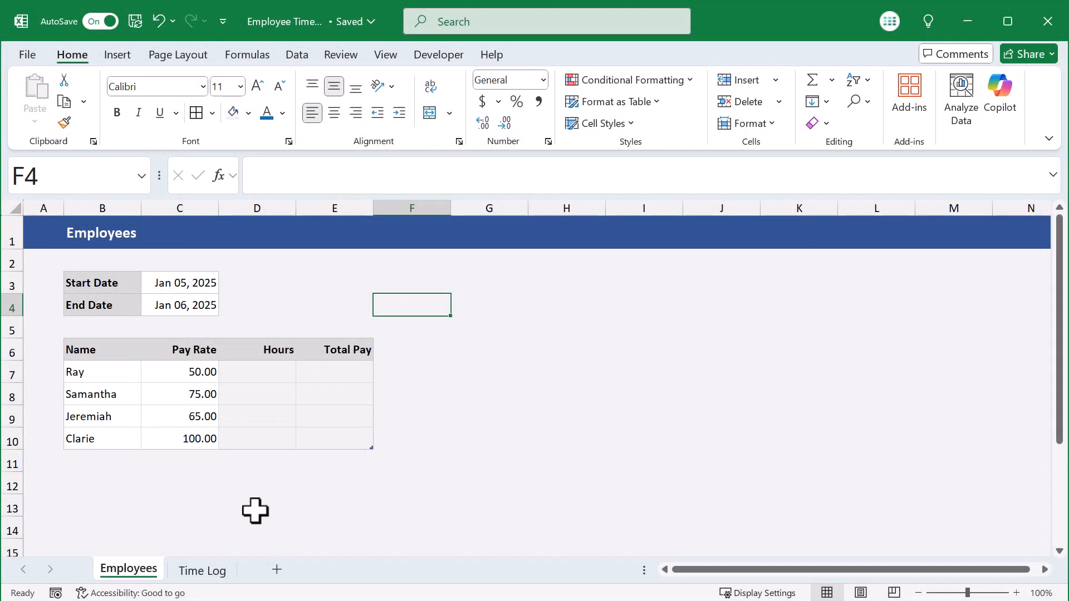
Step: Title the Time Log sheet "Time Log" in cell B1
{"action": "left_click", "coordinate": [212, 571]}
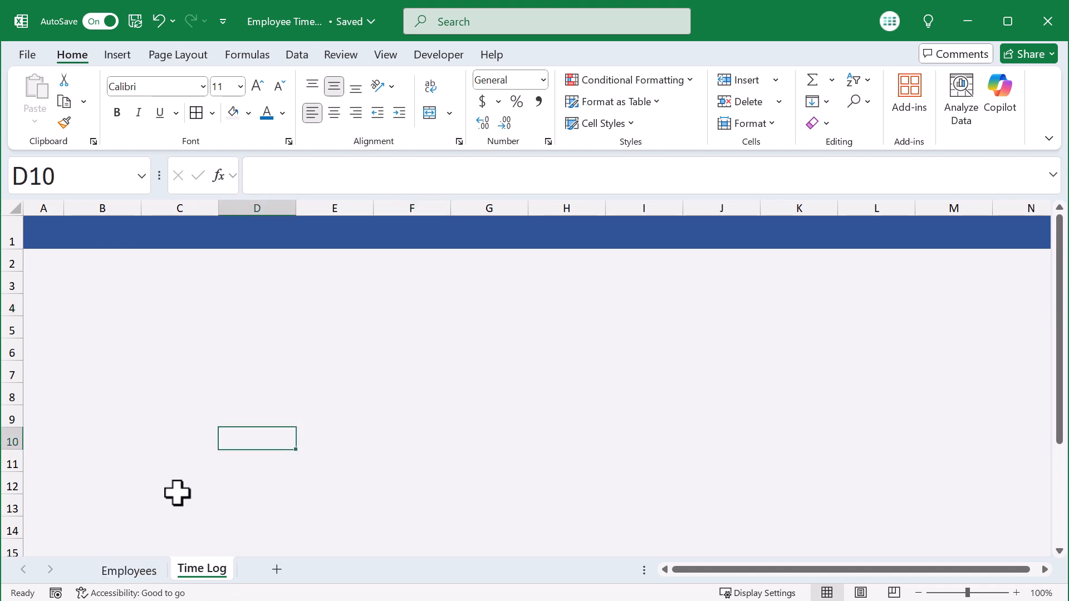
{"action": "left_click", "coordinate": [122, 237]}
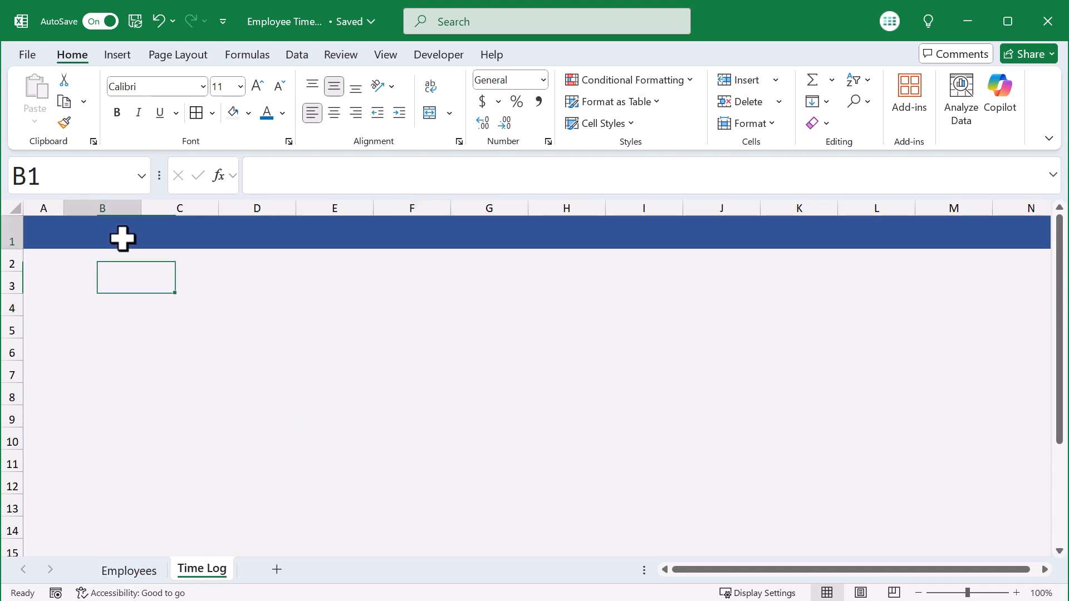
{"action": "type", "text": "Time Log"}
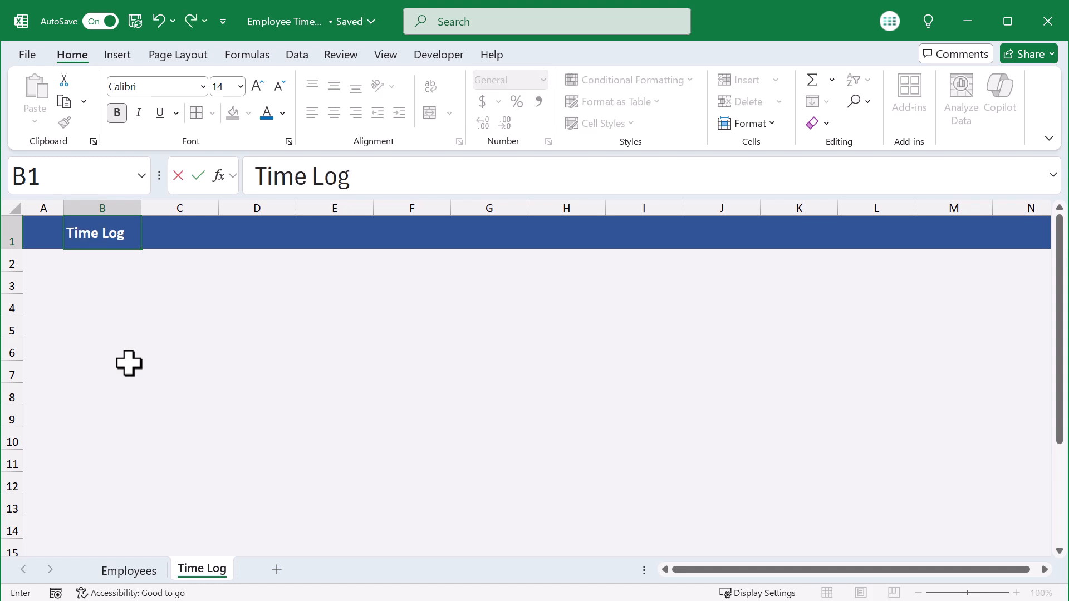
{"action": "key", "text": "Return"}
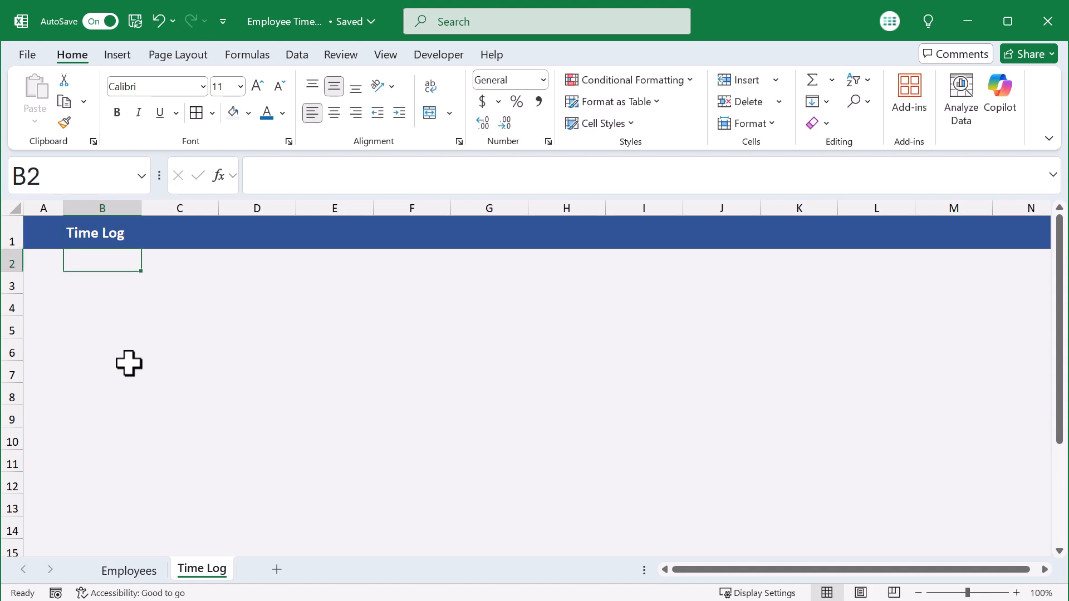
Step: Enter the column headers Date, Employee, Start, End and Hours in cells B3 to F3
{"action": "left_click", "coordinate": [116, 289]}
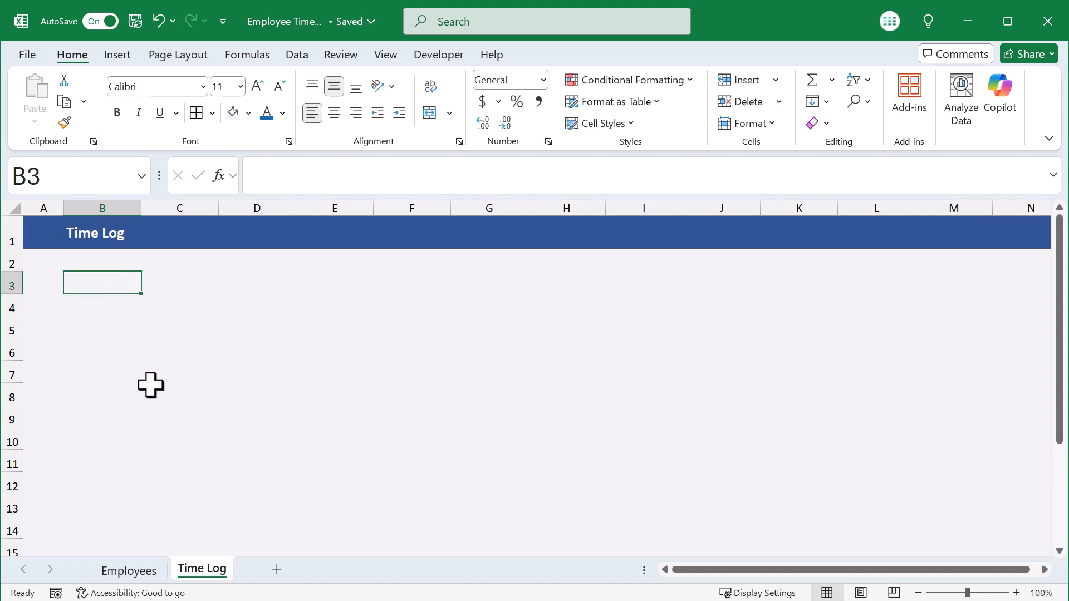
{"action": "type", "text": "Date"}
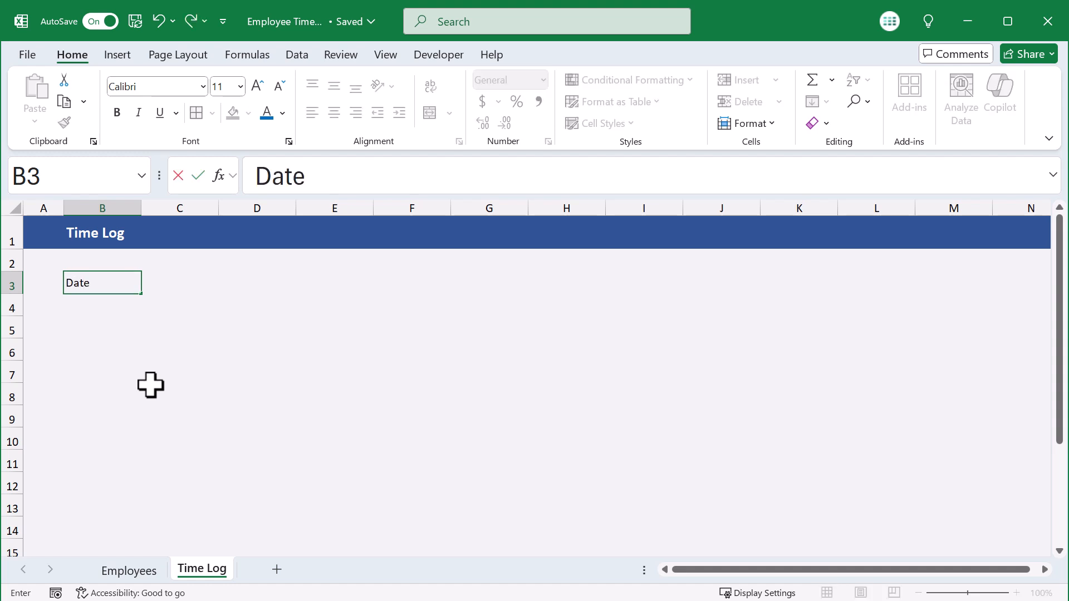
{"action": "key", "text": "Tab"}
{"action": "type", "text": "Em"}
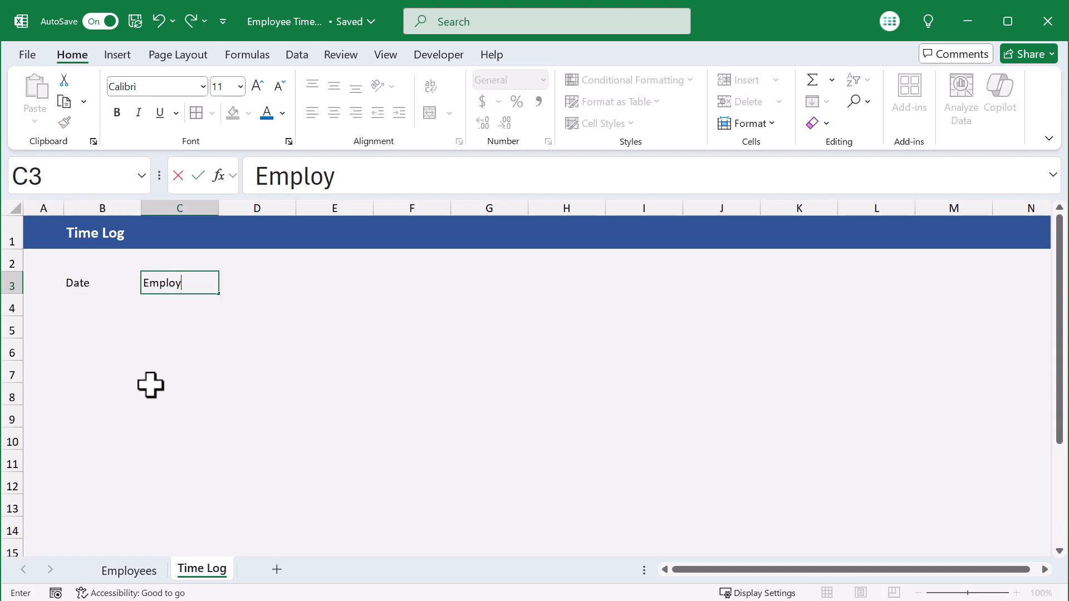
{"action": "key", "text": "Tab"}
{"action": "type", "text": "Start"}
{"action": "key", "text": "Tab"}
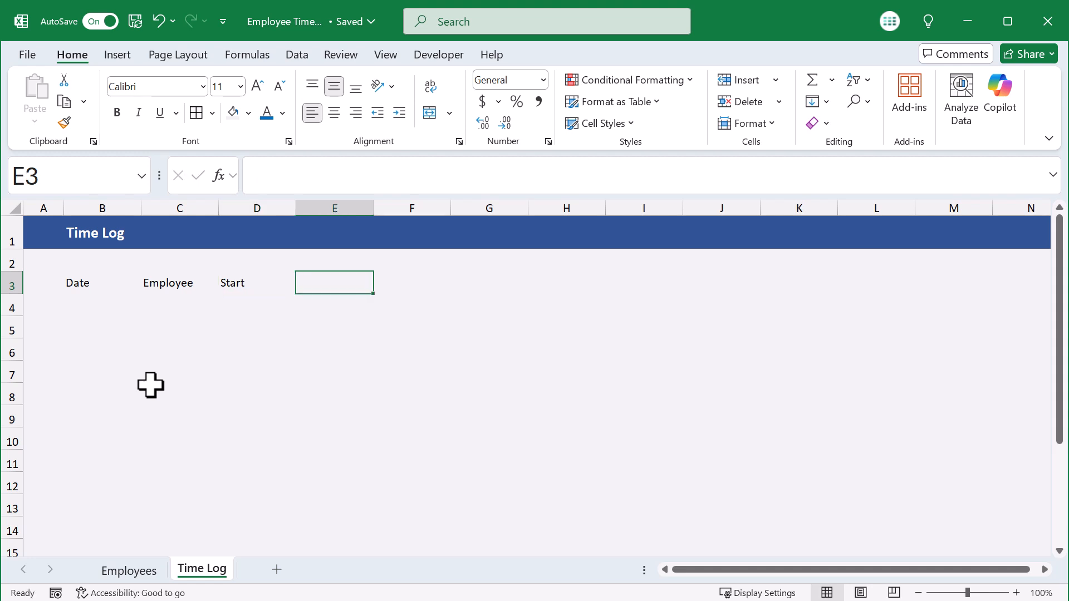
{"action": "type", "text": "End"}
{"action": "key", "text": "Tab"}
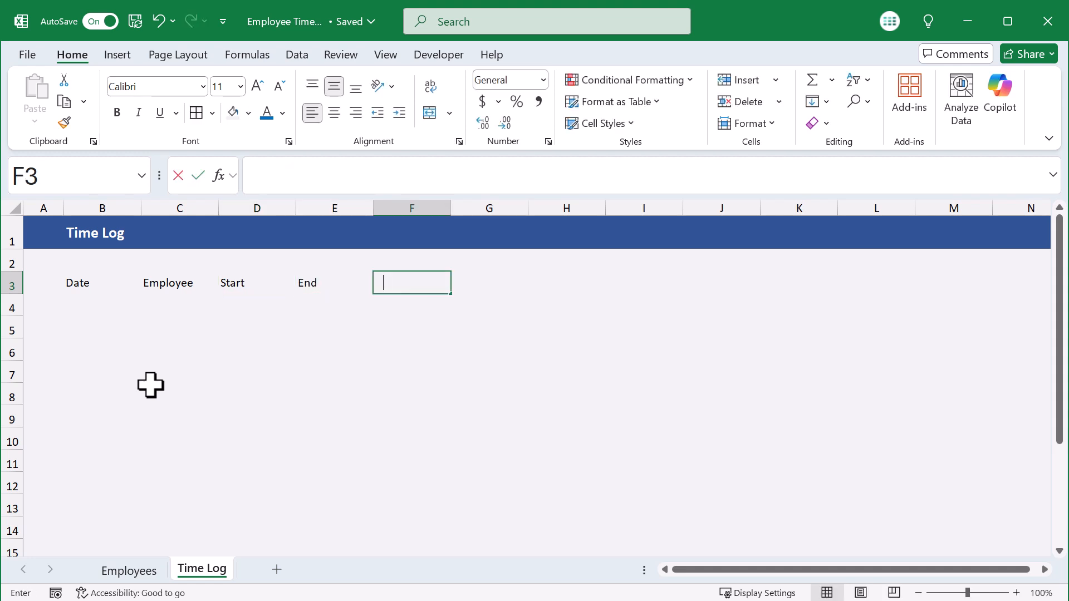
{"action": "type", "text": "Hours"}
{"action": "key", "text": "Return"}
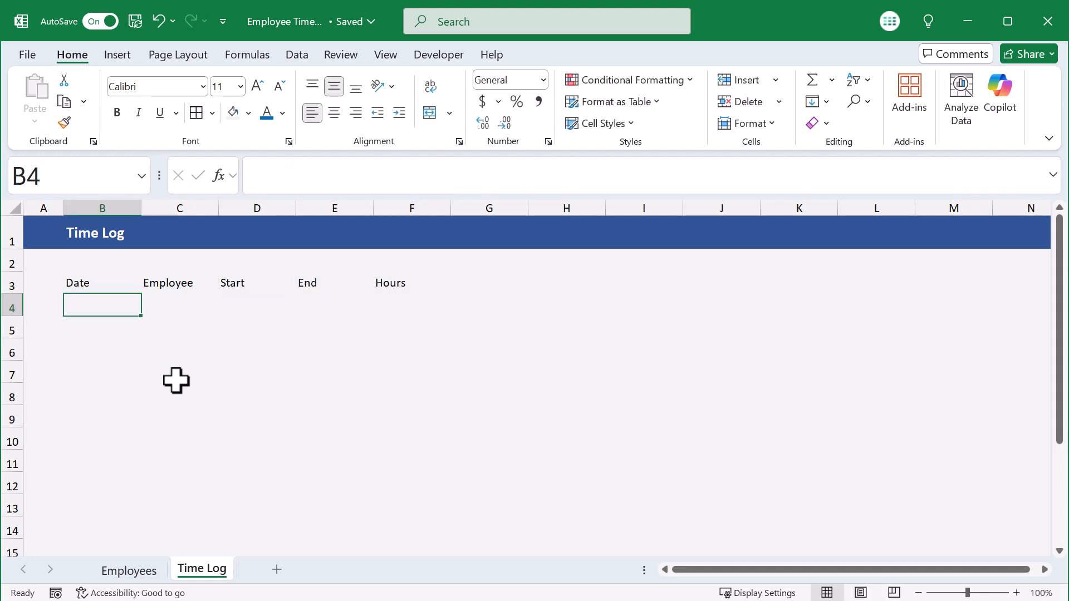
Step: Right-align columns D through F, which hold Start, End and Hours
{"action": "left_click", "coordinate": [263, 207]}
{"action": "left_click_drag", "start_coordinate": [264, 207], "coordinate": [406, 201]}
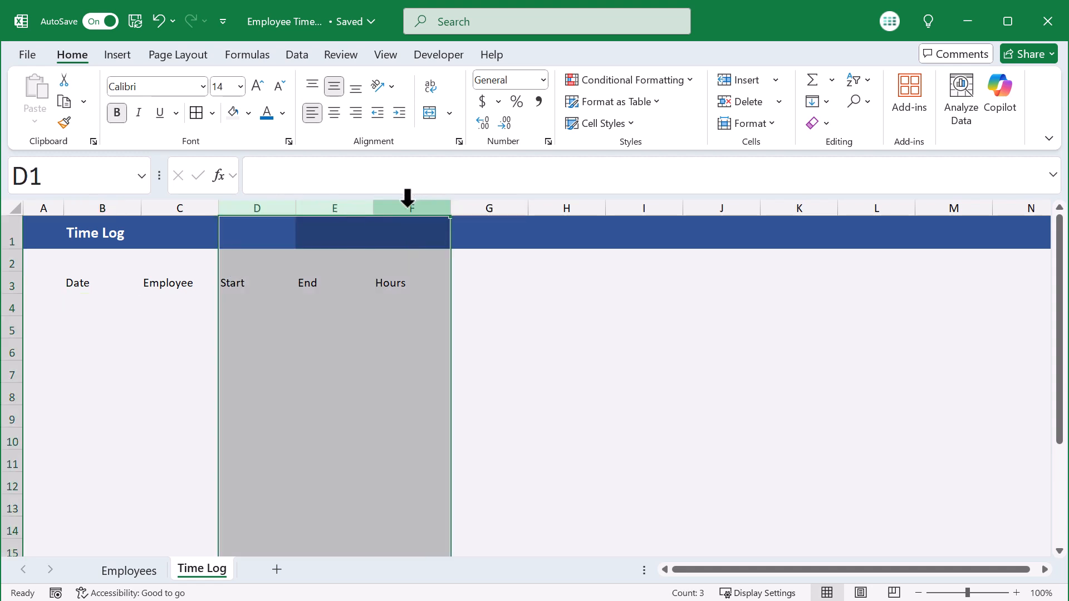
{"action": "left_click", "coordinate": [355, 113]}
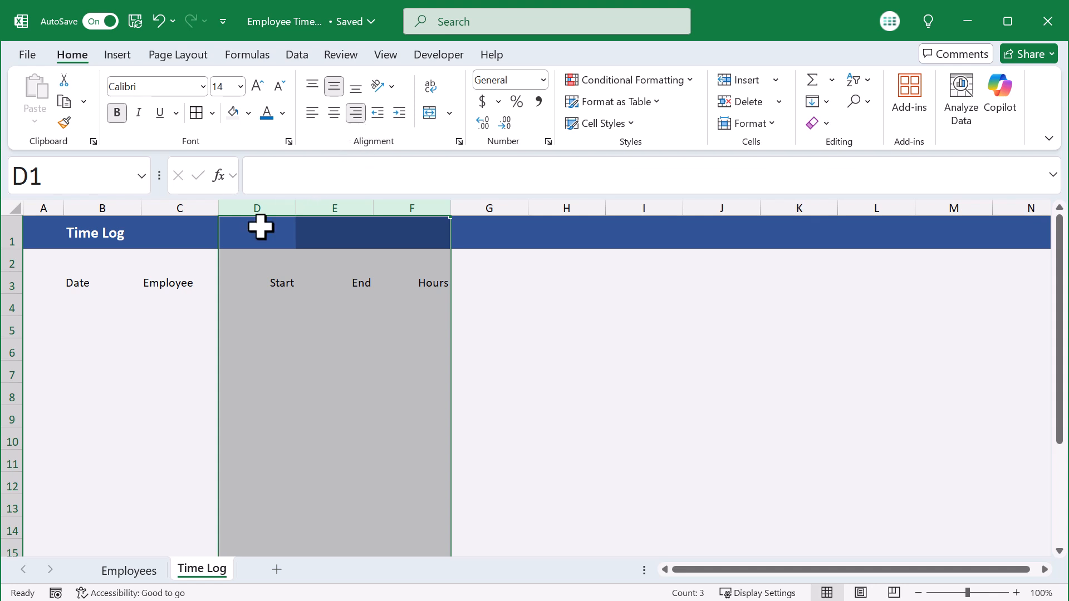
Step: Convert the range B3:F15 into a table that uses its first row as headers
{"action": "left_click", "coordinate": [107, 282]}
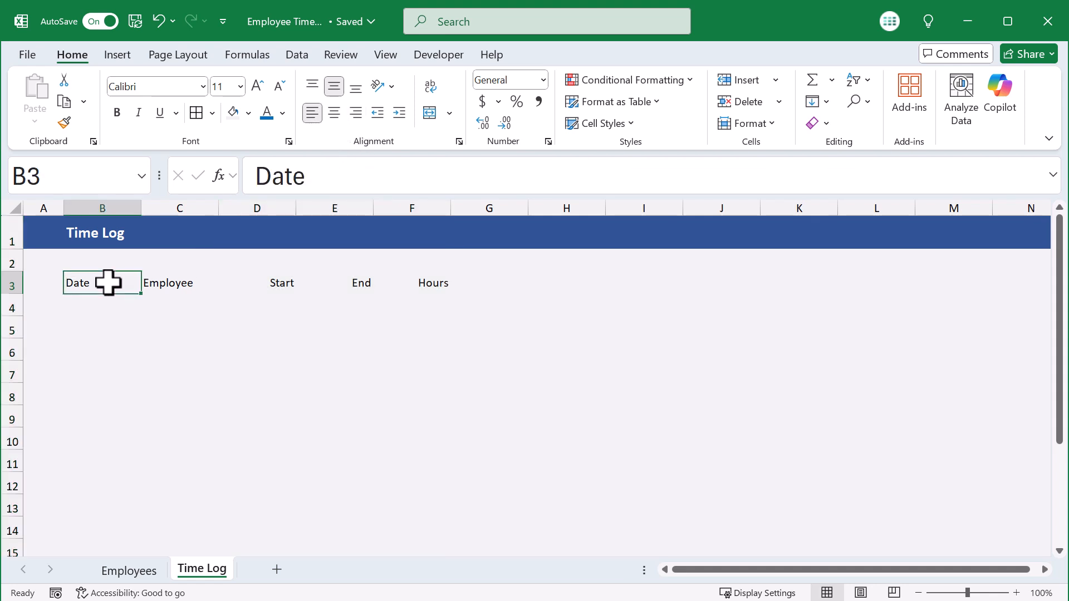
{"action": "left_click_drag", "start_coordinate": [112, 282], "coordinate": [406, 550]}
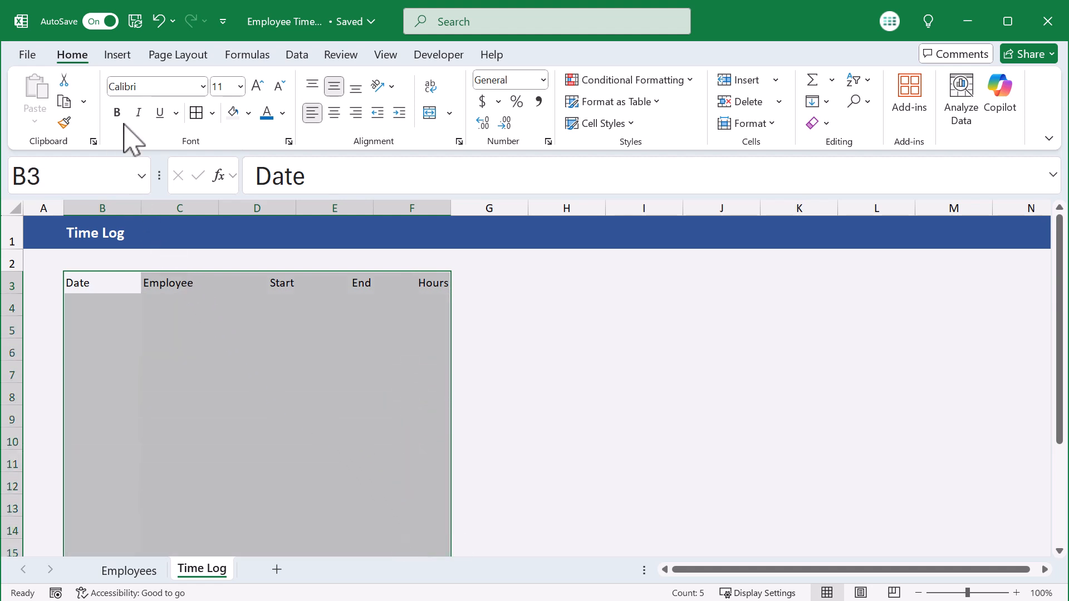
{"action": "left_click", "coordinate": [117, 55]}
{"action": "left_click", "coordinate": [158, 89]}
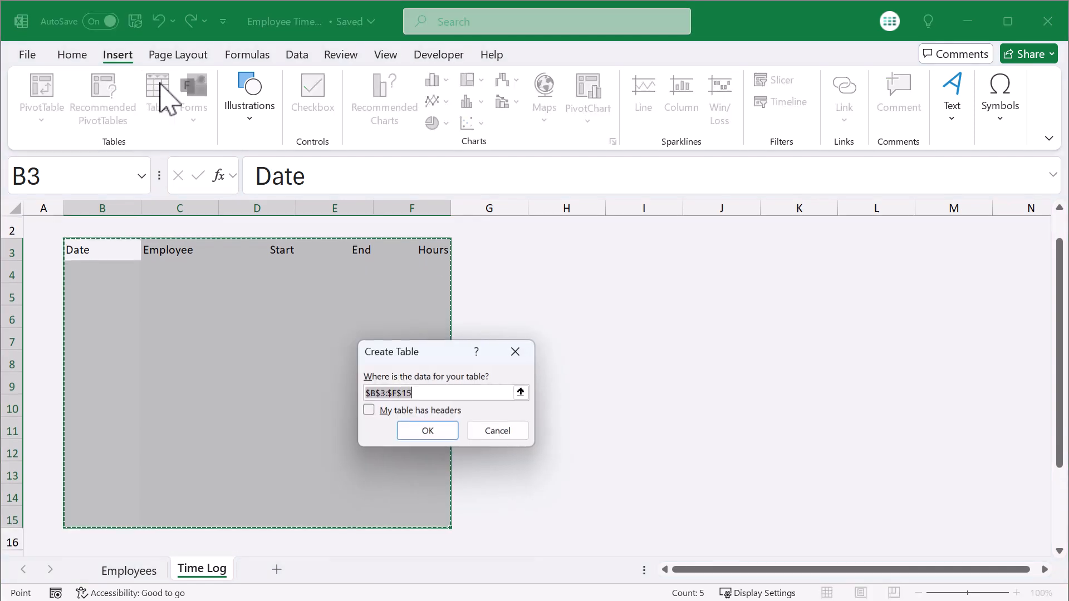
{"action": "left_click", "coordinate": [368, 411]}
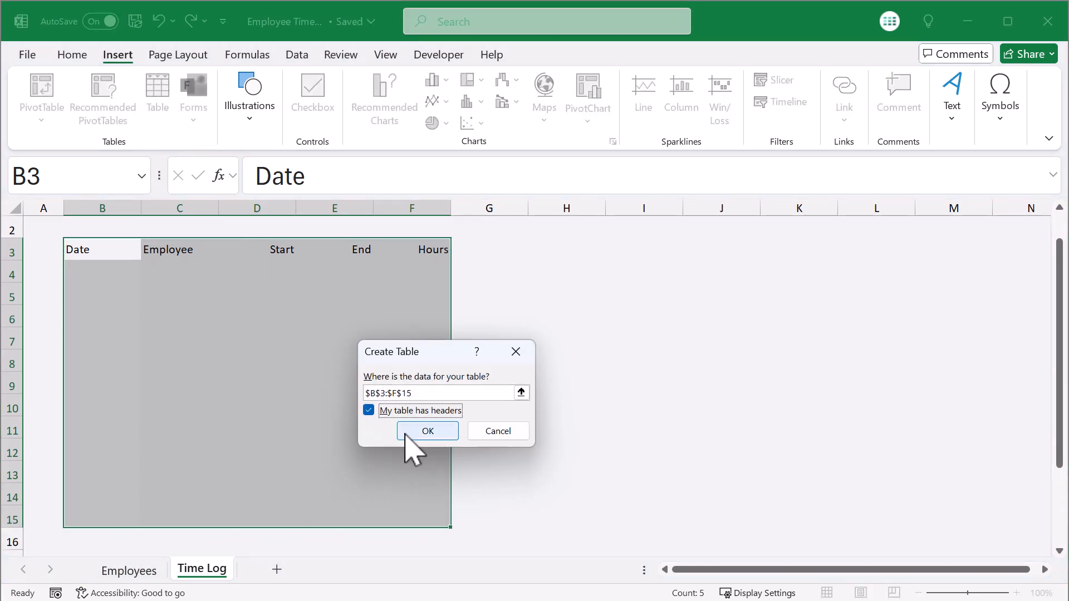
{"action": "left_click", "coordinate": [423, 433]}
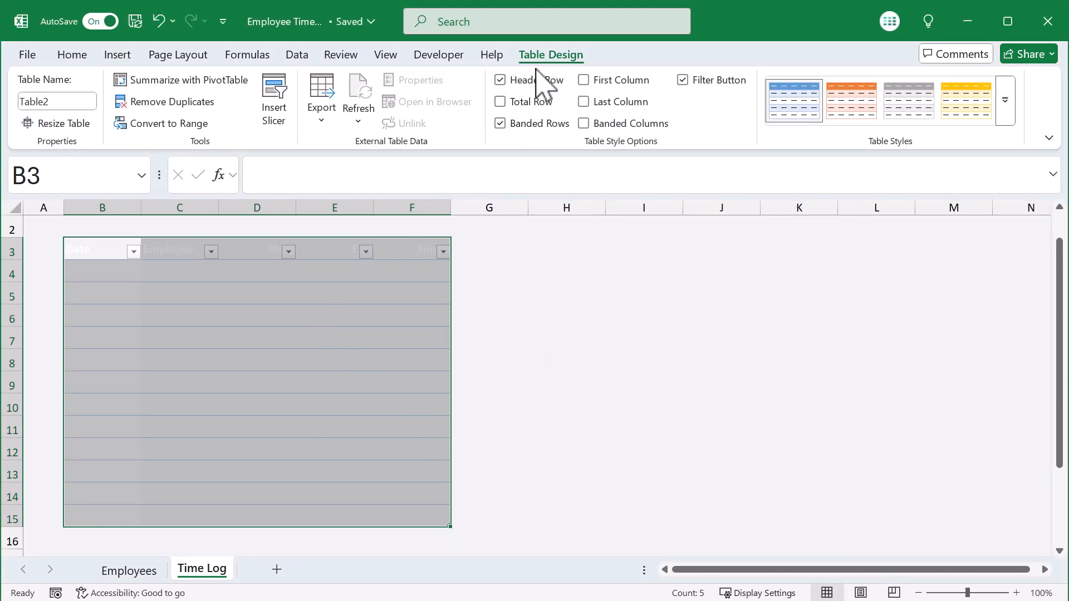
Step: Hide the table's filter buttons and name the table TimeLog
{"action": "left_click", "coordinate": [684, 81]}
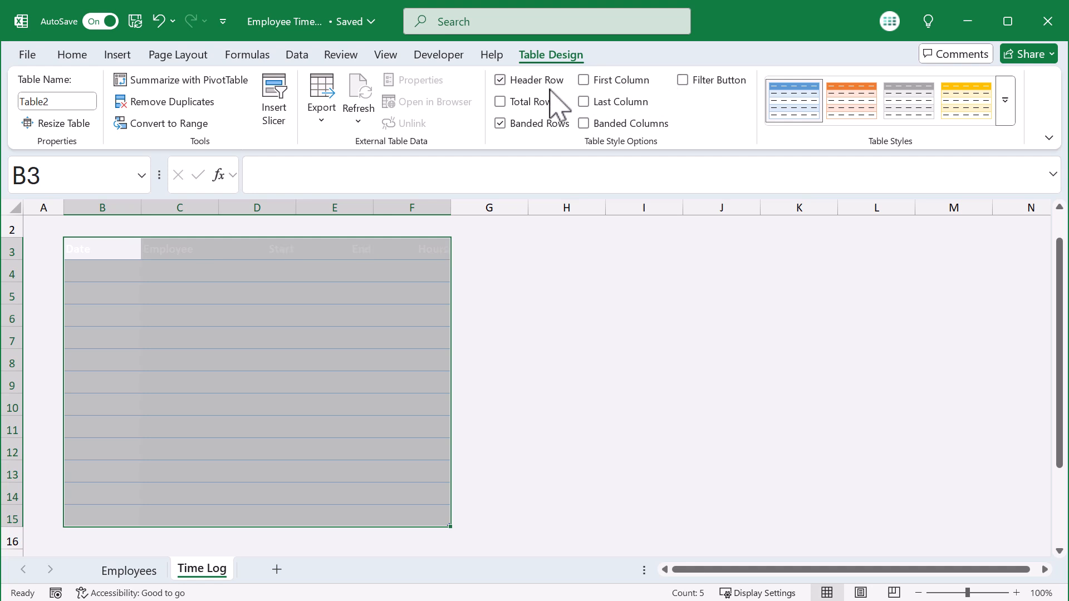
{"action": "left_click", "coordinate": [62, 102]}
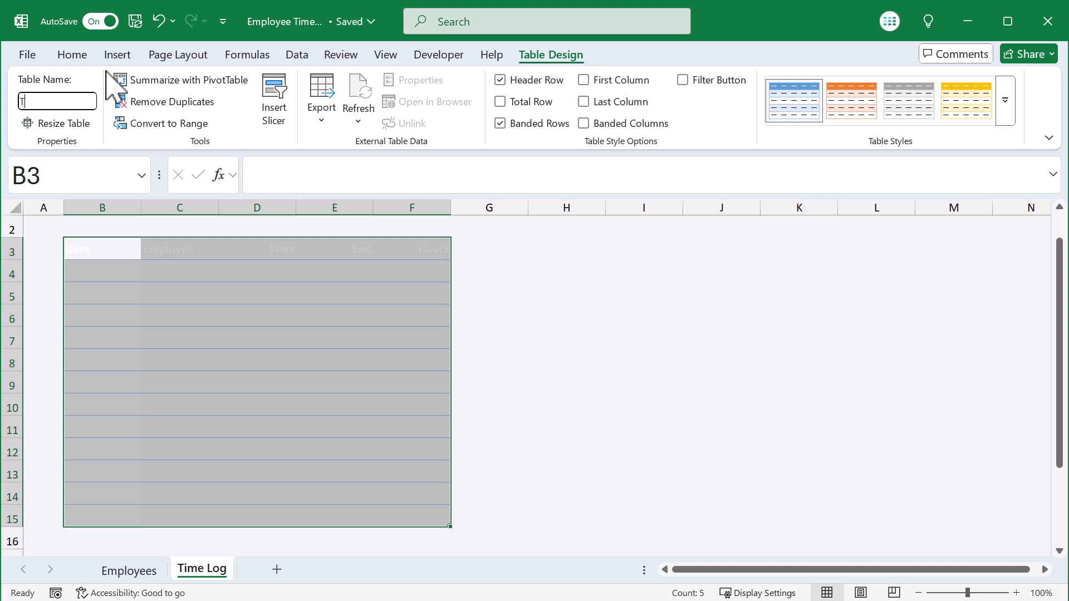
{"action": "key", "text": "Return"}
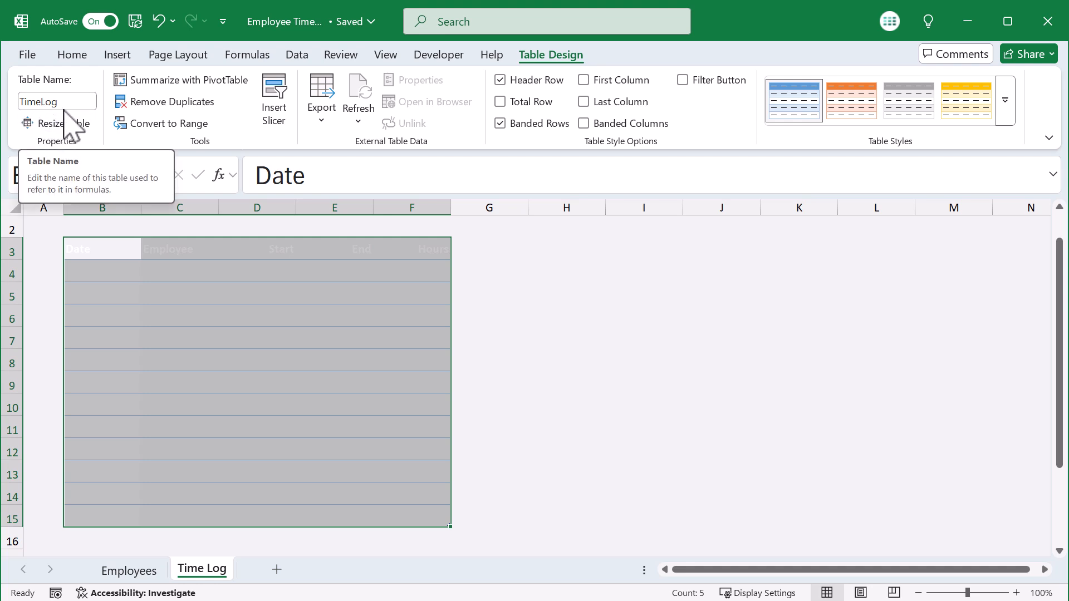
Step: Remove the cell fill from the whole TimeLog table range B3:F15
{"action": "left_click", "coordinate": [82, 55]}
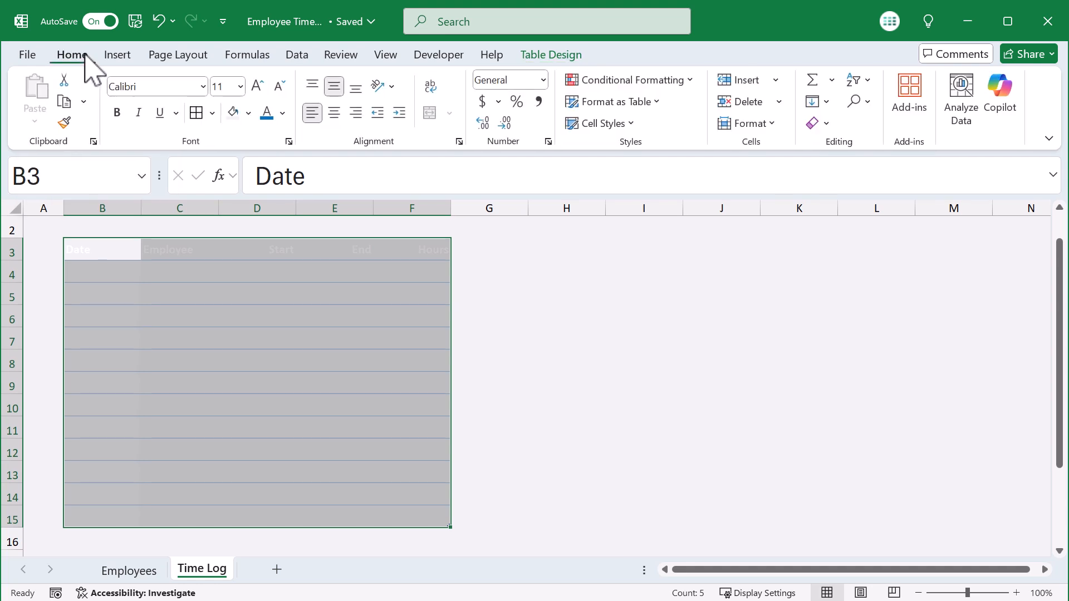
{"action": "left_click", "coordinate": [249, 113]}
{"action": "left_click", "coordinate": [278, 453]}
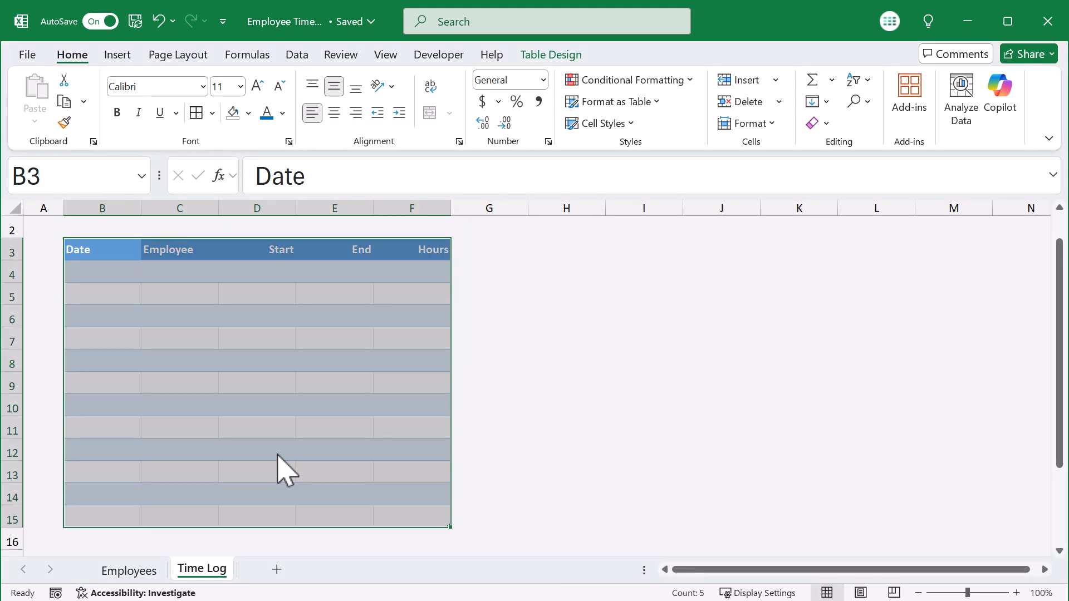
Step: Apply the custom table style with the grey header to the TimeLog table
{"action": "left_click", "coordinate": [275, 360]}
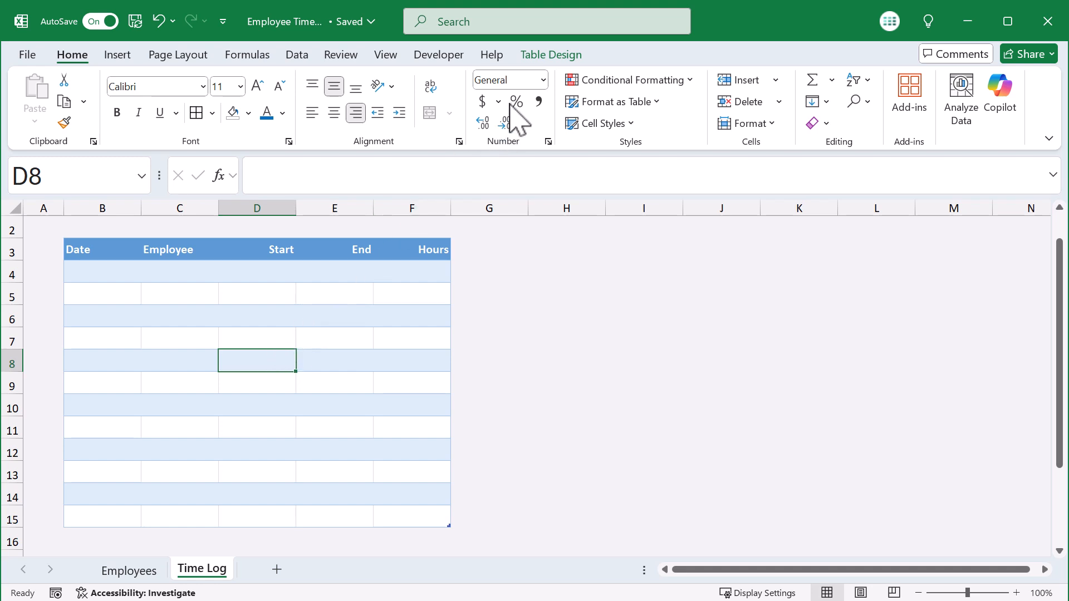
{"action": "left_click", "coordinate": [561, 53]}
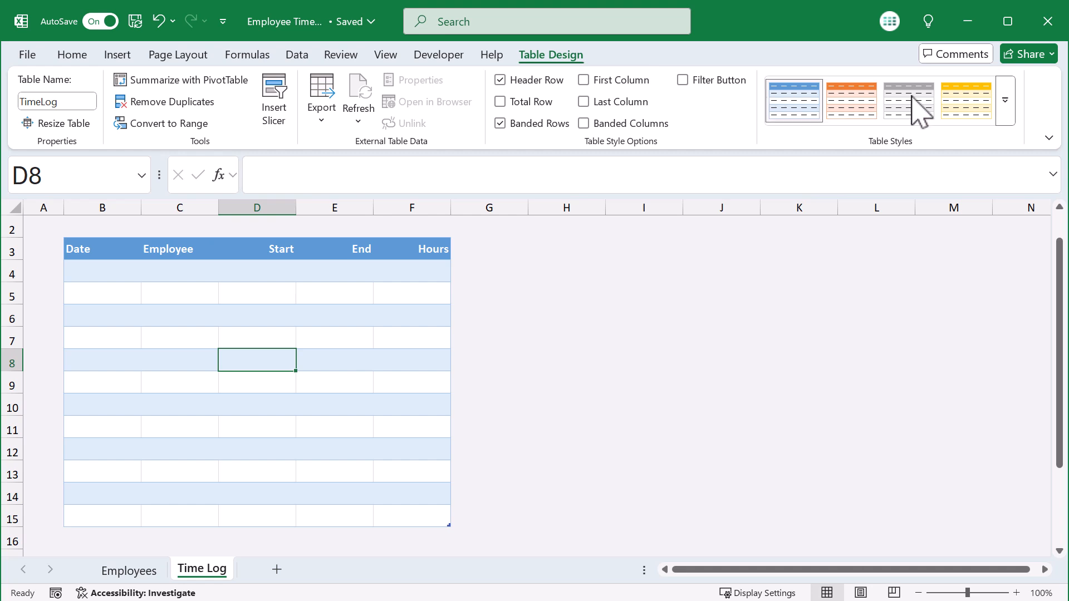
{"action": "left_click", "coordinate": [1006, 102]}
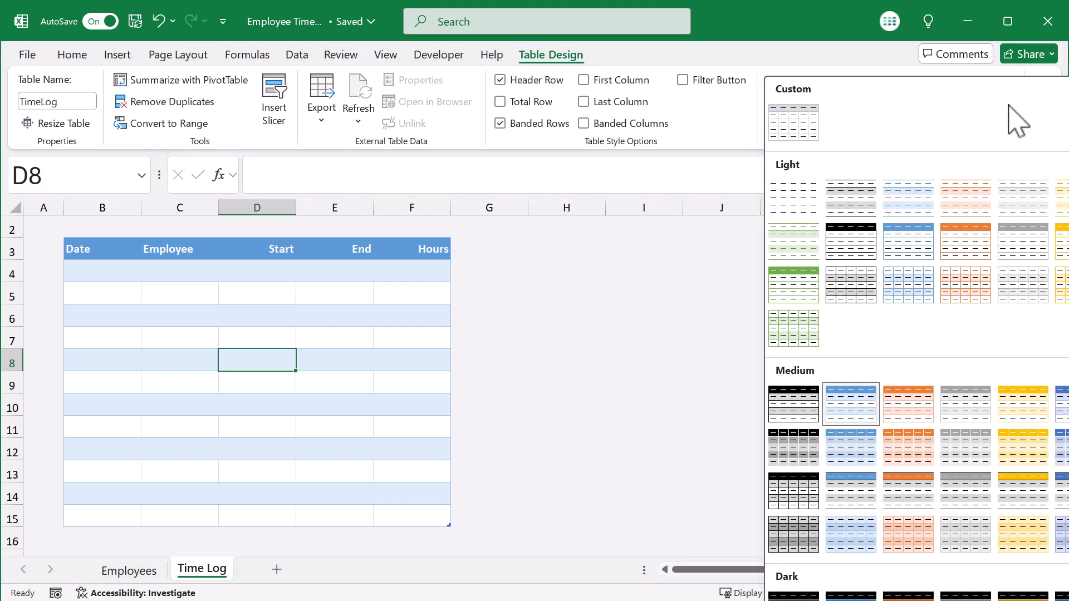
{"action": "left_click", "coordinate": [809, 136]}
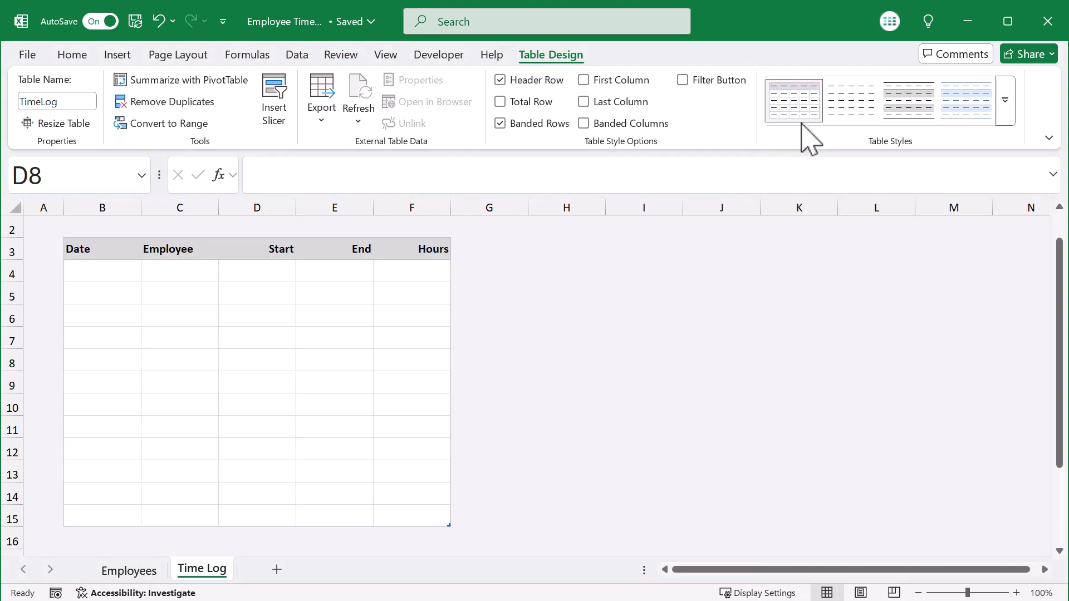
{"action": "left_click", "coordinate": [537, 352]}
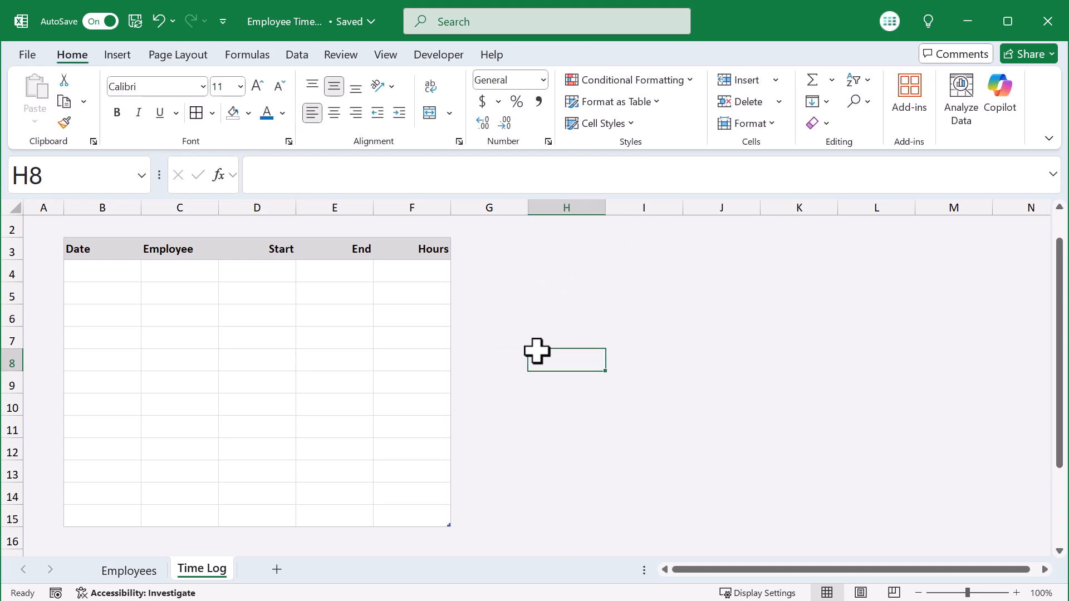
Step: Format the Date column of the TimeLog table with the custom number format mmm dd, yyyy
{"action": "scroll", "coordinate": [537, 351], "scroll_direction": "up", "scroll_amount": 1}
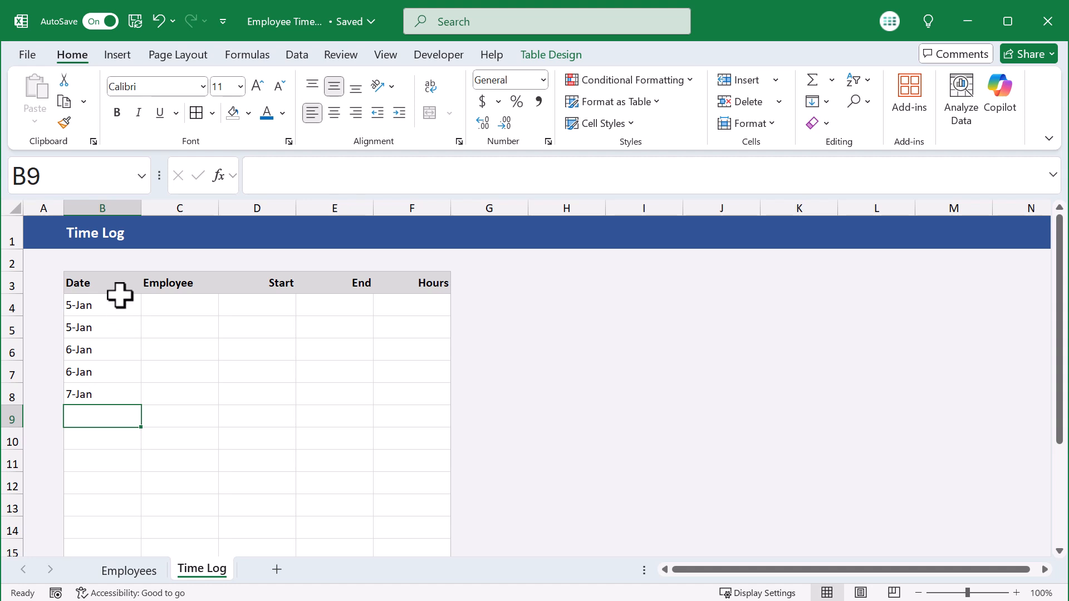
{"action": "left_click", "coordinate": [119, 272]}
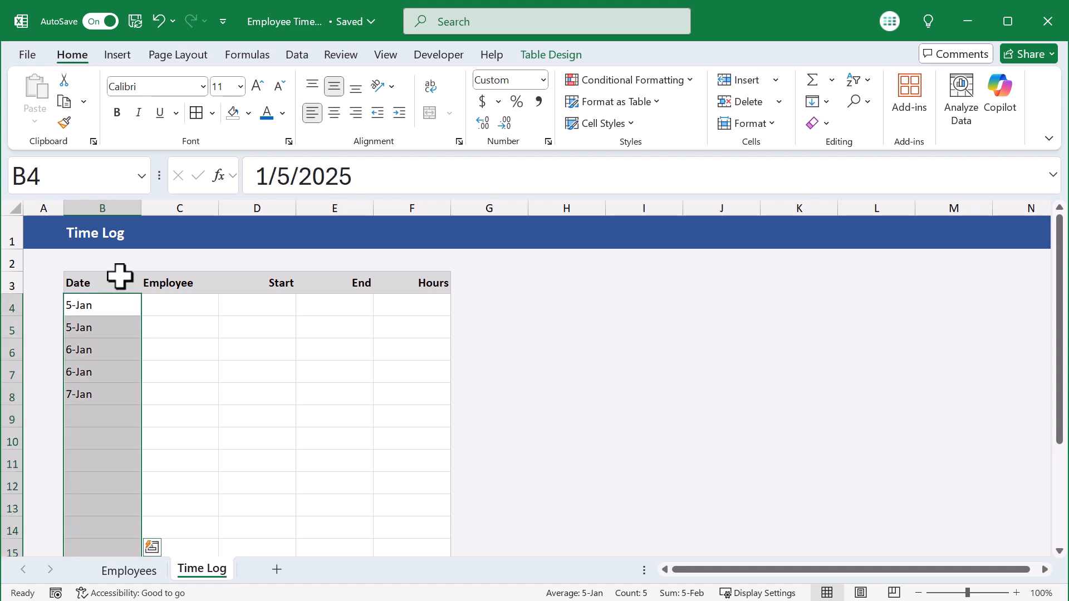
{"action": "right_click", "coordinate": [113, 305]}
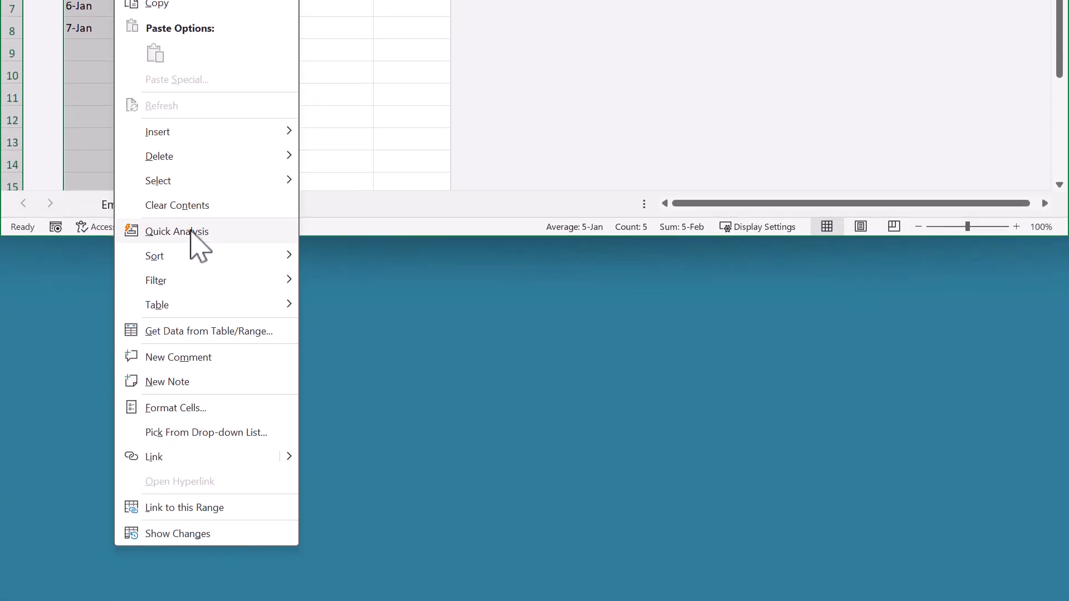
{"action": "left_click", "coordinate": [177, 348]}
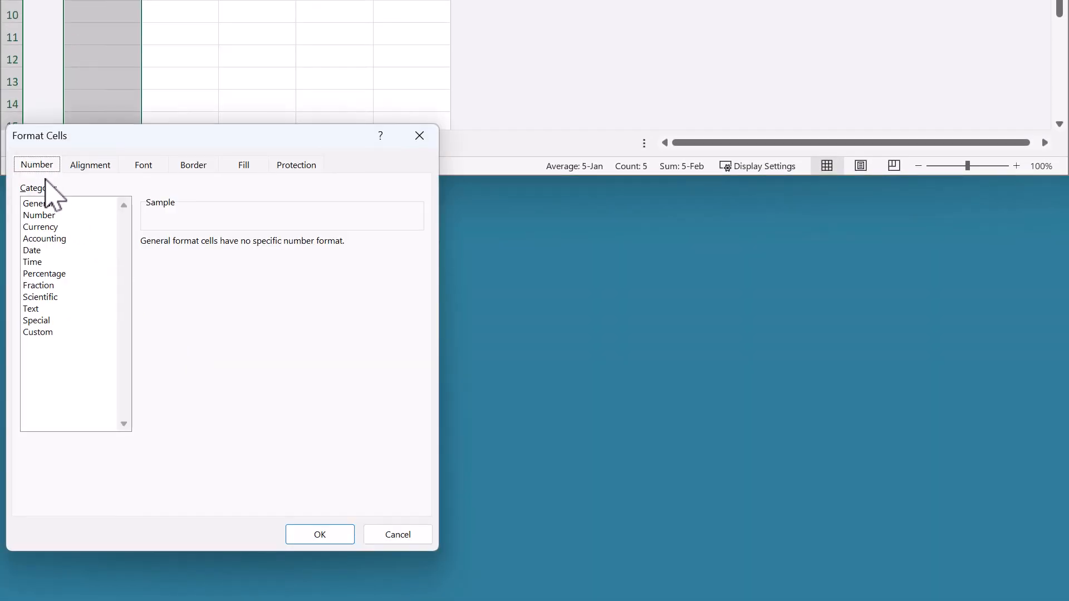
{"action": "left_click", "coordinate": [36, 250]}
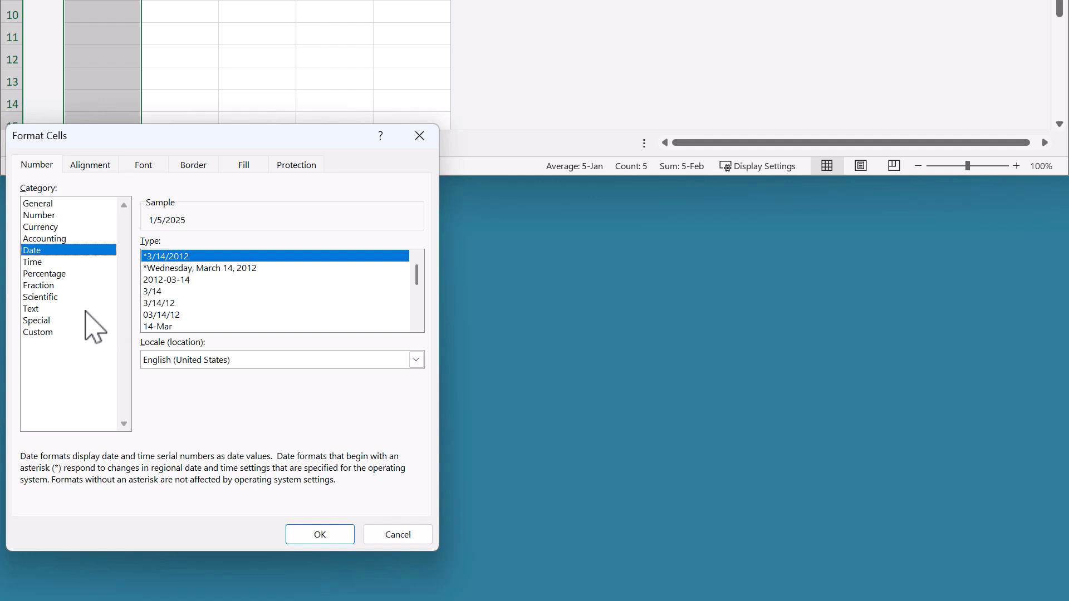
{"action": "left_click", "coordinate": [51, 332]}
{"action": "left_click_drag", "start_coordinate": [200, 257], "coordinate": [143, 262]}
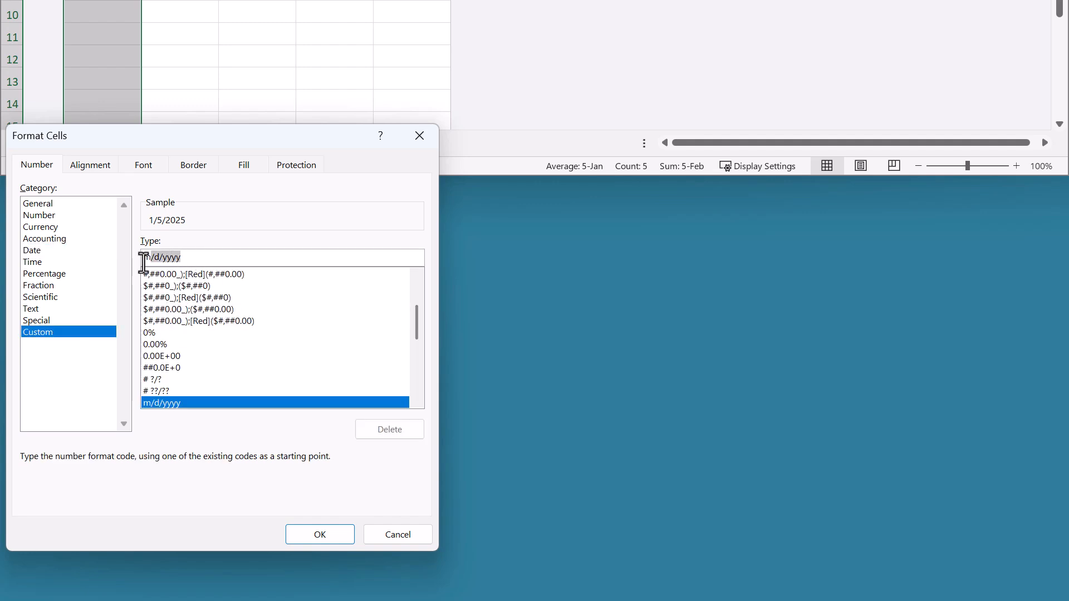
{"action": "type", "text": "mmm dd,"}
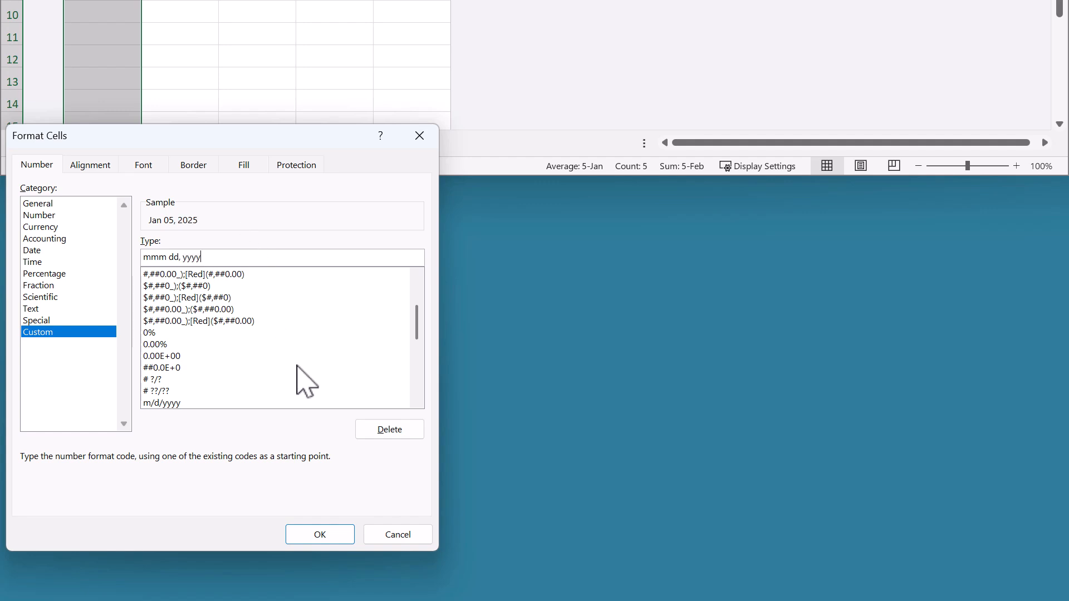
{"action": "left_click", "coordinate": [307, 535]}
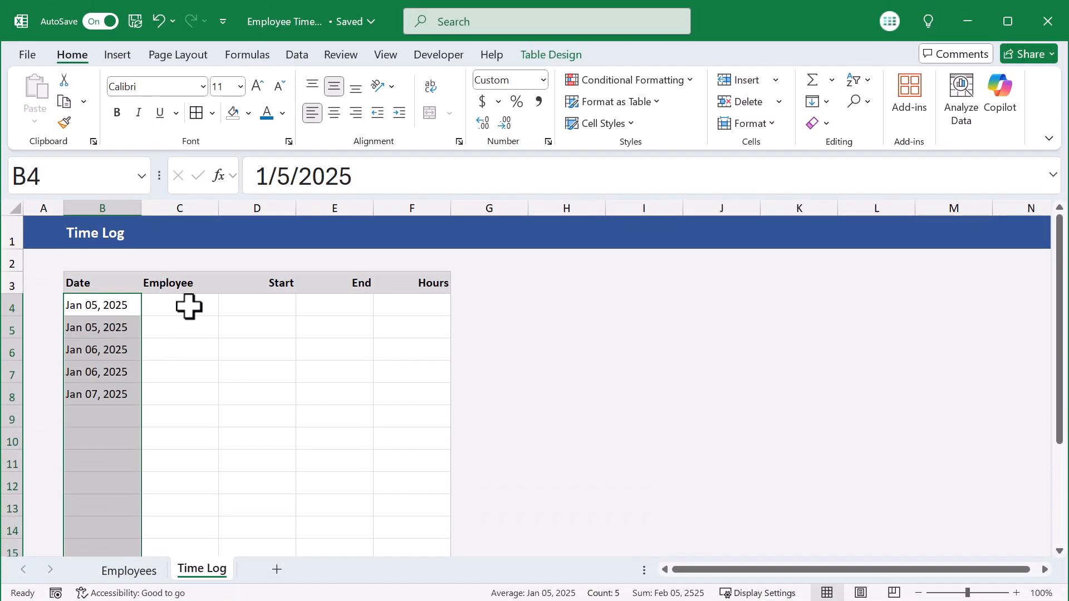
Step: Define the name employeeNames for the Name column entries B7:B10 on the Employees sheet
{"action": "left_click", "coordinate": [188, 306]}
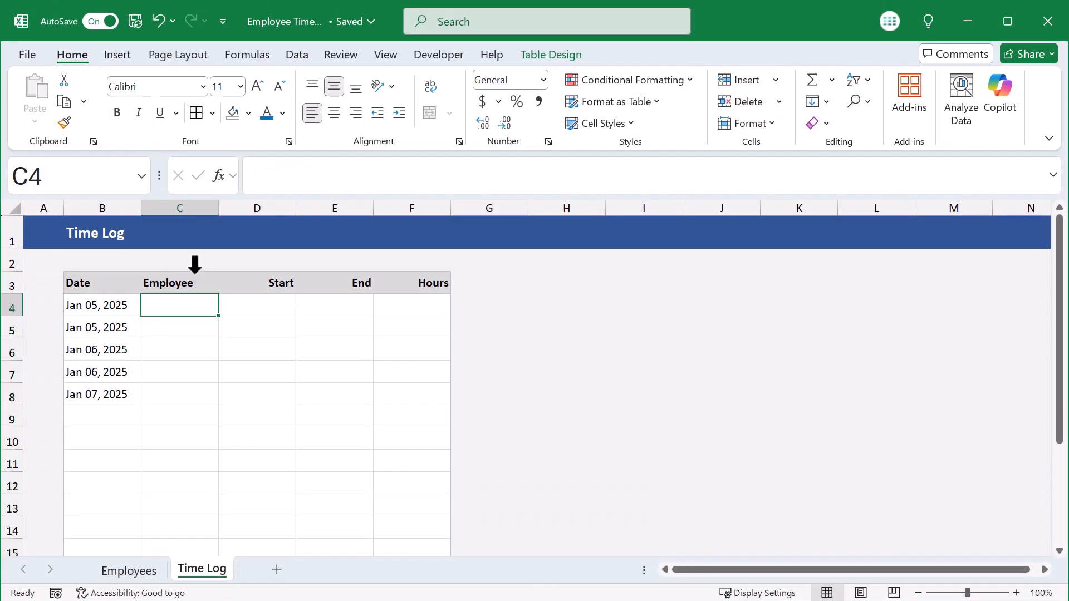
{"action": "left_click", "coordinate": [199, 328]}
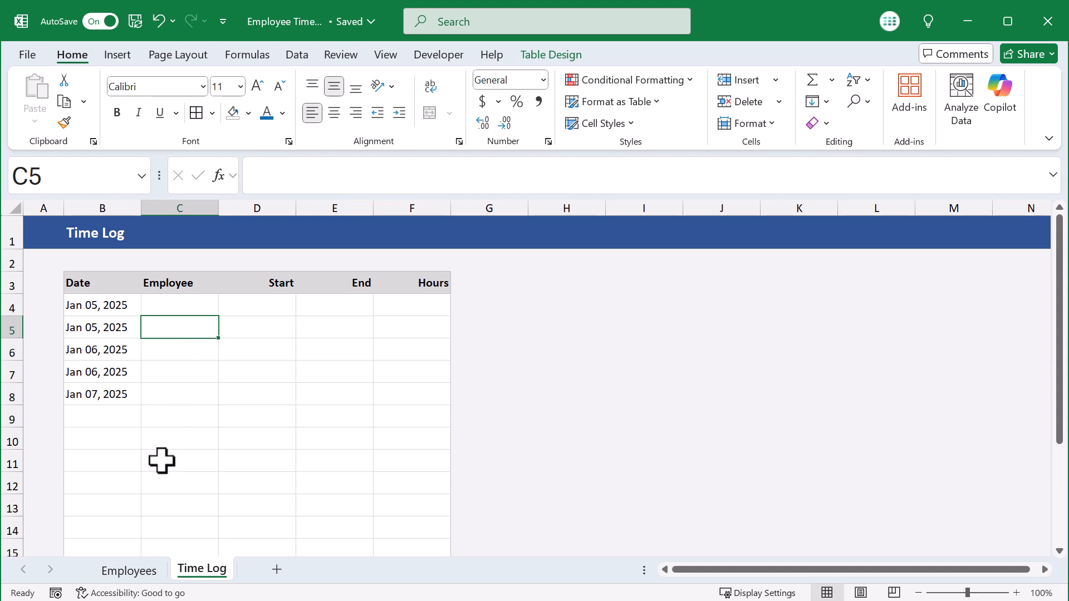
{"action": "left_click", "coordinate": [139, 569]}
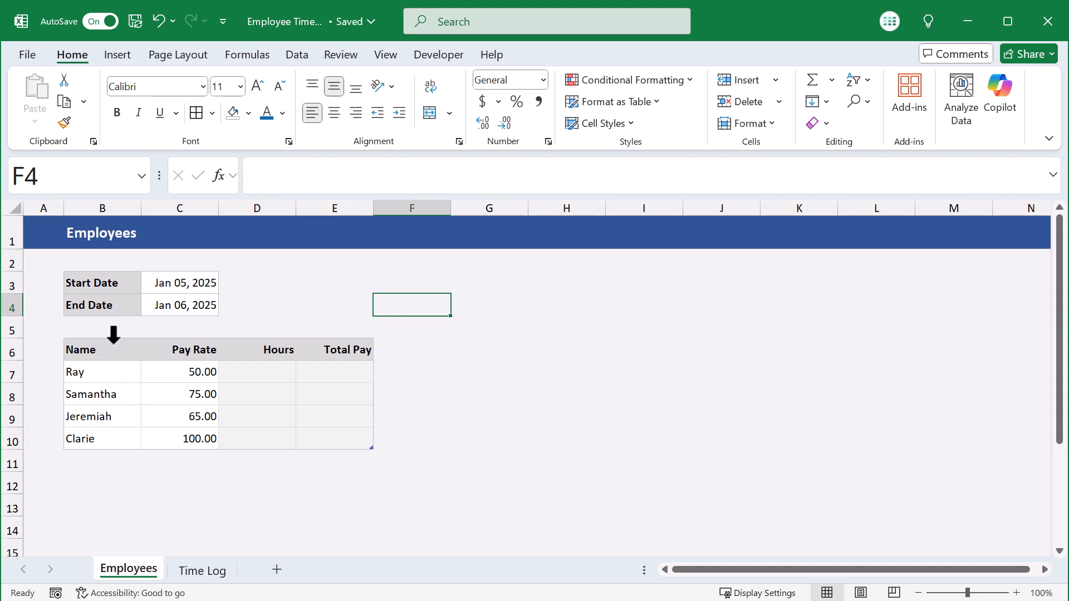
{"action": "left_click", "coordinate": [113, 339]}
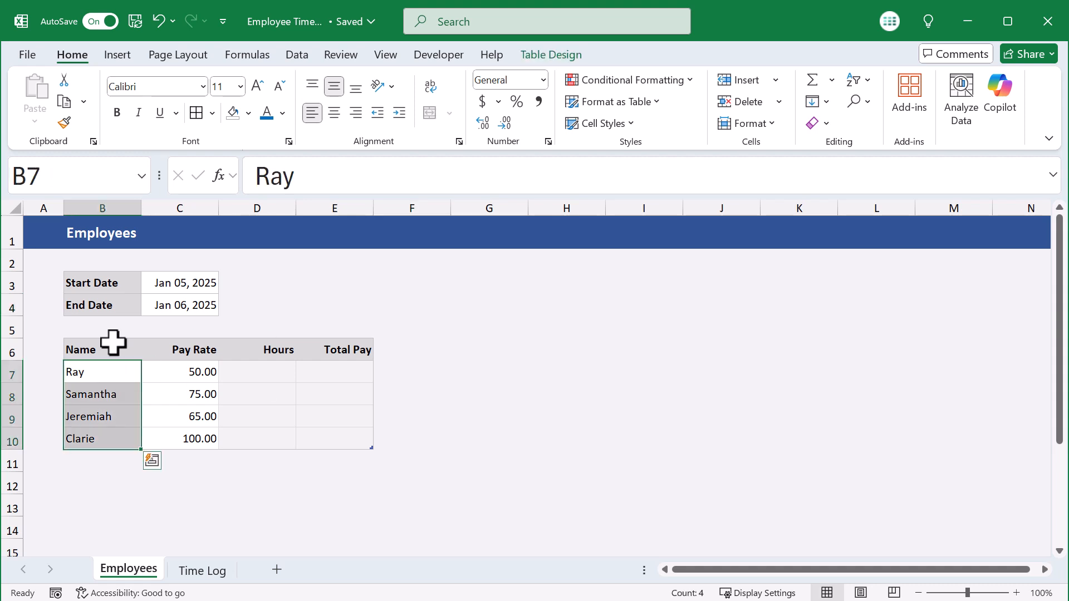
{"action": "left_click", "coordinate": [103, 173]}
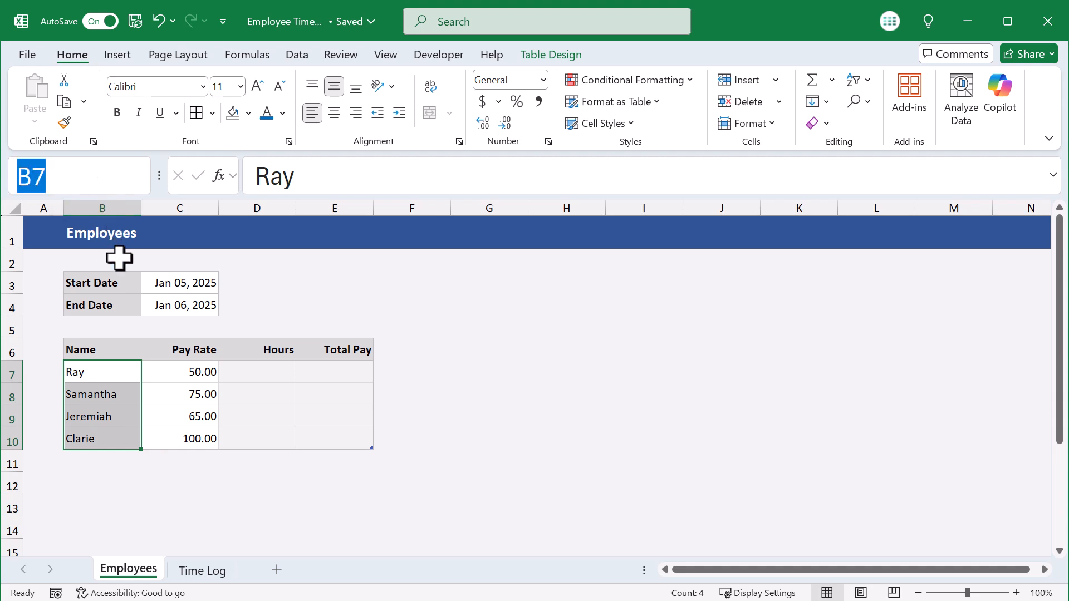
{"action": "type", "text": "employ"}
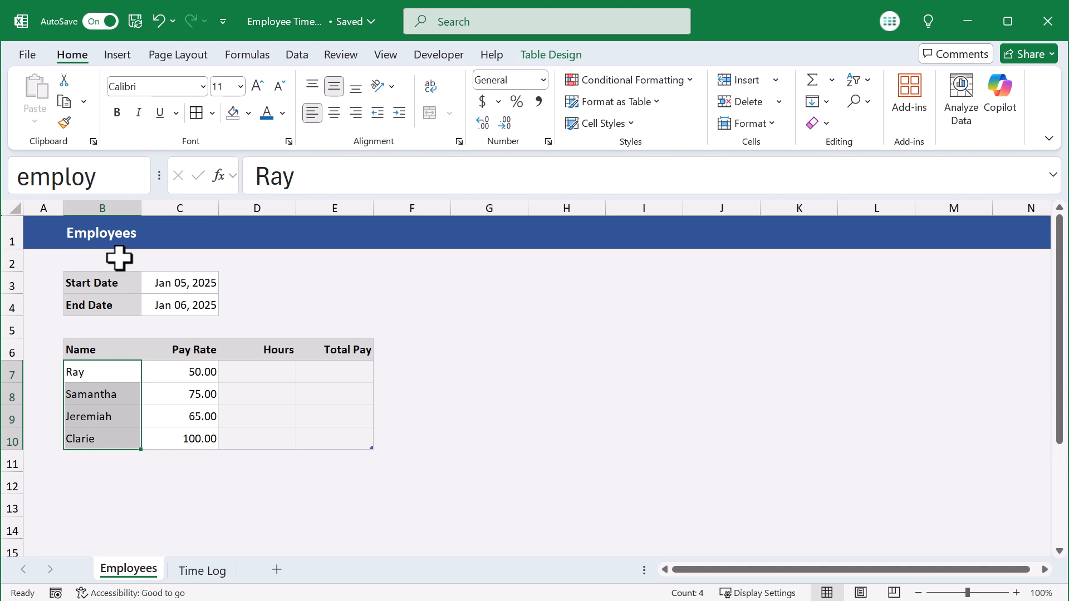
{"action": "type", "text": "eeNamess"}
{"action": "key", "text": "BackSpace"}
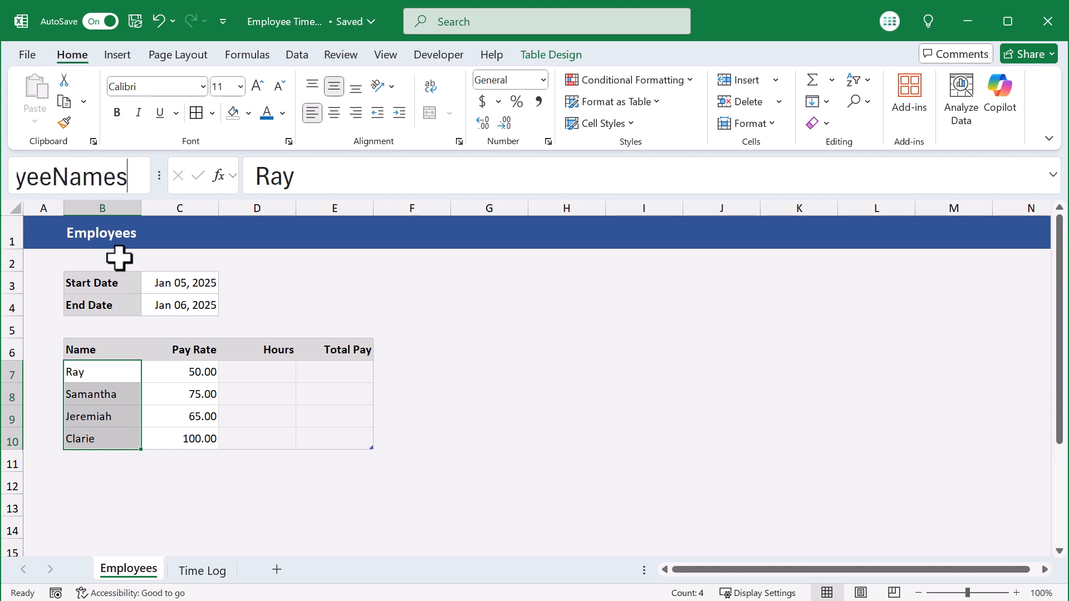
{"action": "key", "text": "Return"}
Step: Review the workbook's defined names and go to the employeeNames range, adjusting the Name Box width to read the full names
{"action": "left_click", "coordinate": [184, 244]}
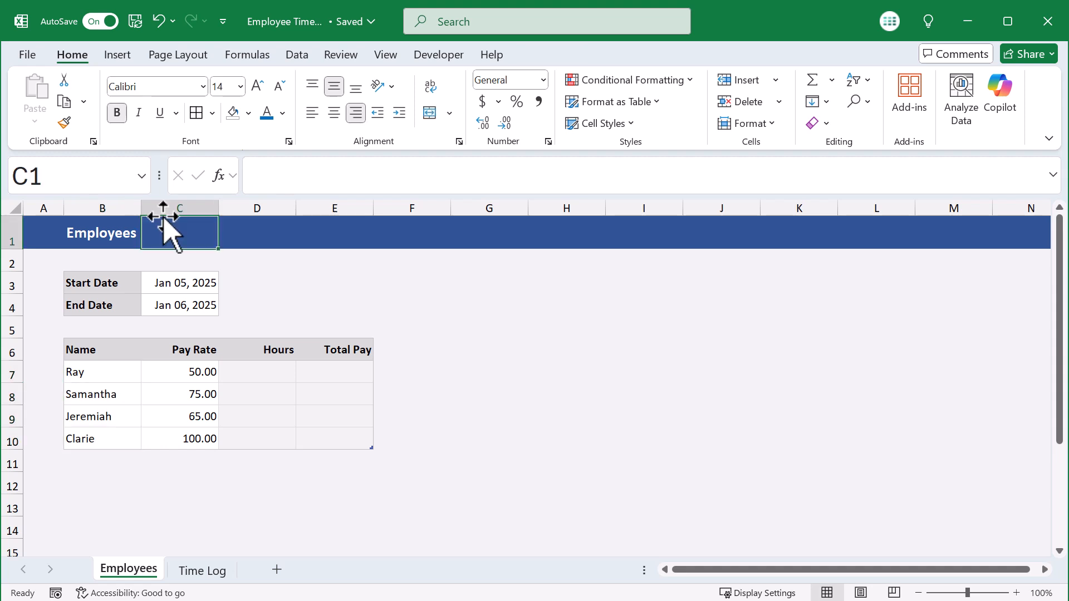
{"action": "left_click", "coordinate": [146, 183]}
{"action": "left_click", "coordinate": [146, 184]}
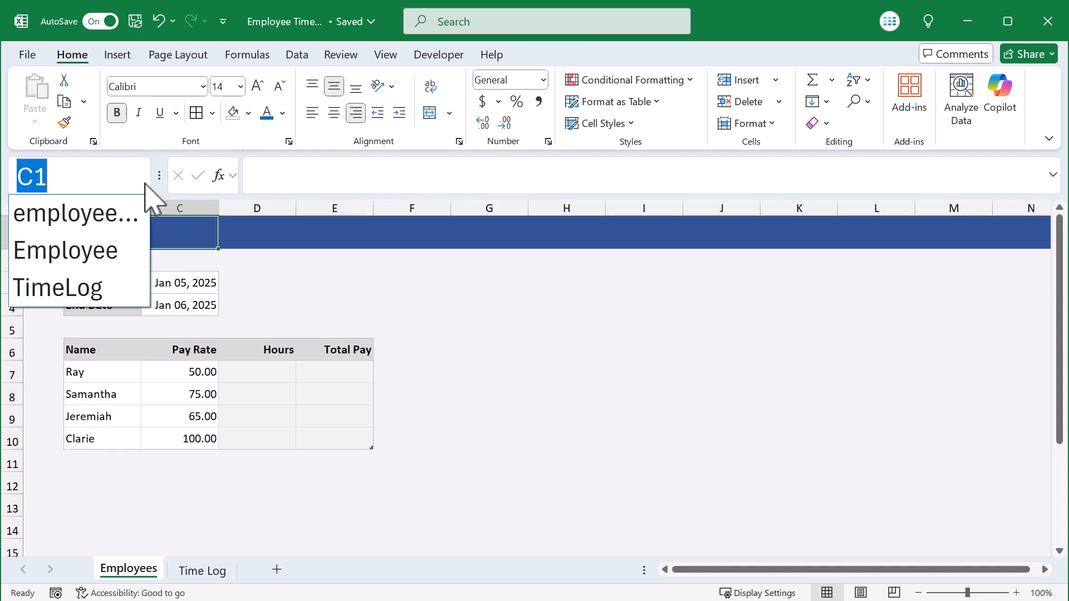
{"action": "left_click", "coordinate": [118, 234]}
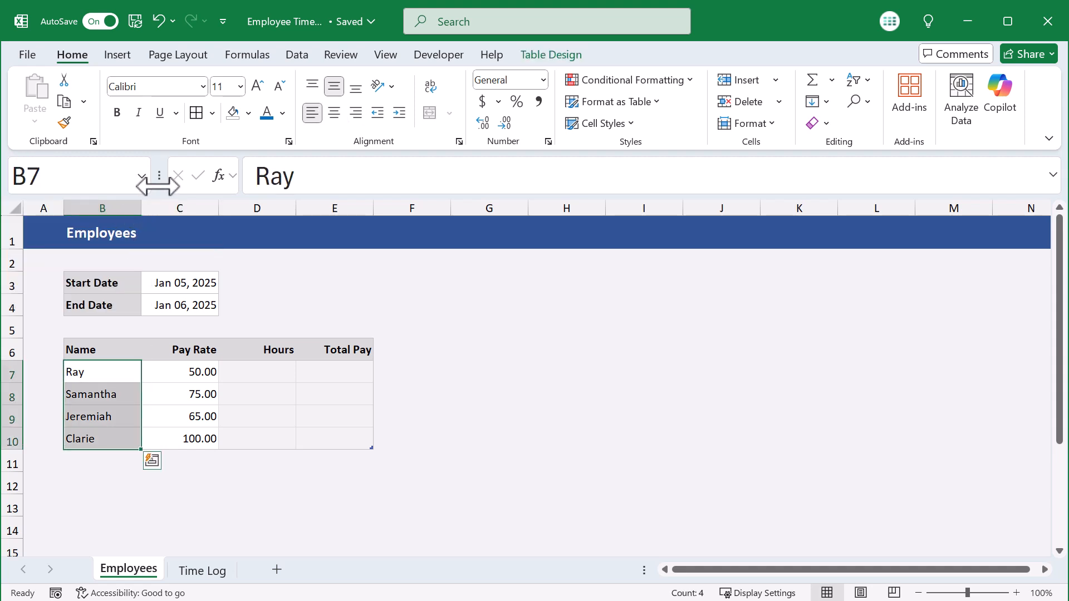
{"action": "left_click_drag", "start_coordinate": [159, 176], "coordinate": [194, 175]}
{"action": "left_click", "coordinate": [203, 231]}
{"action": "left_click", "coordinate": [185, 176]}
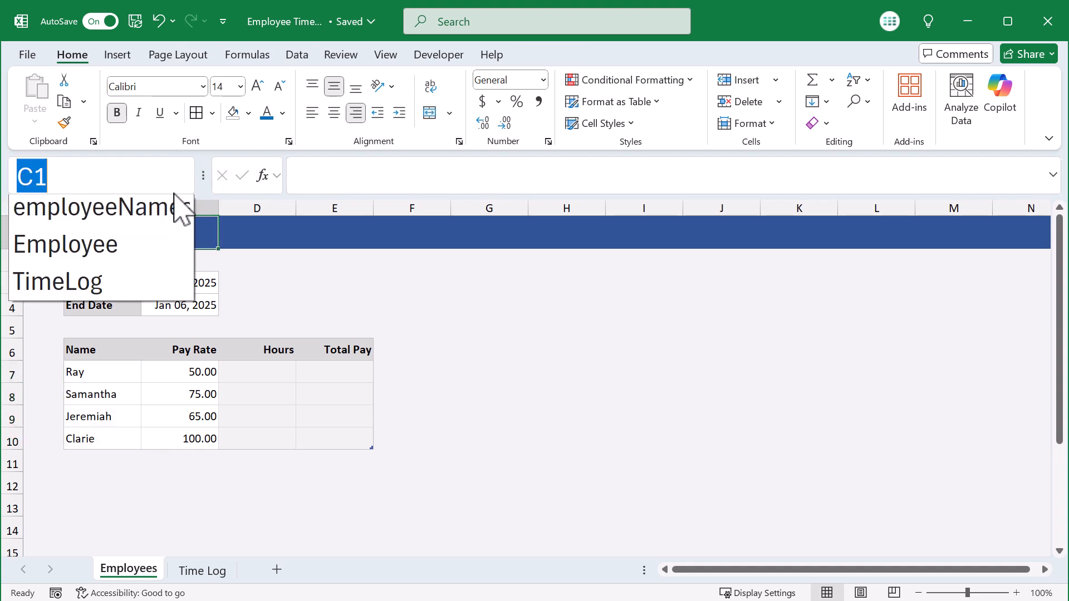
{"action": "left_click", "coordinate": [241, 239]}
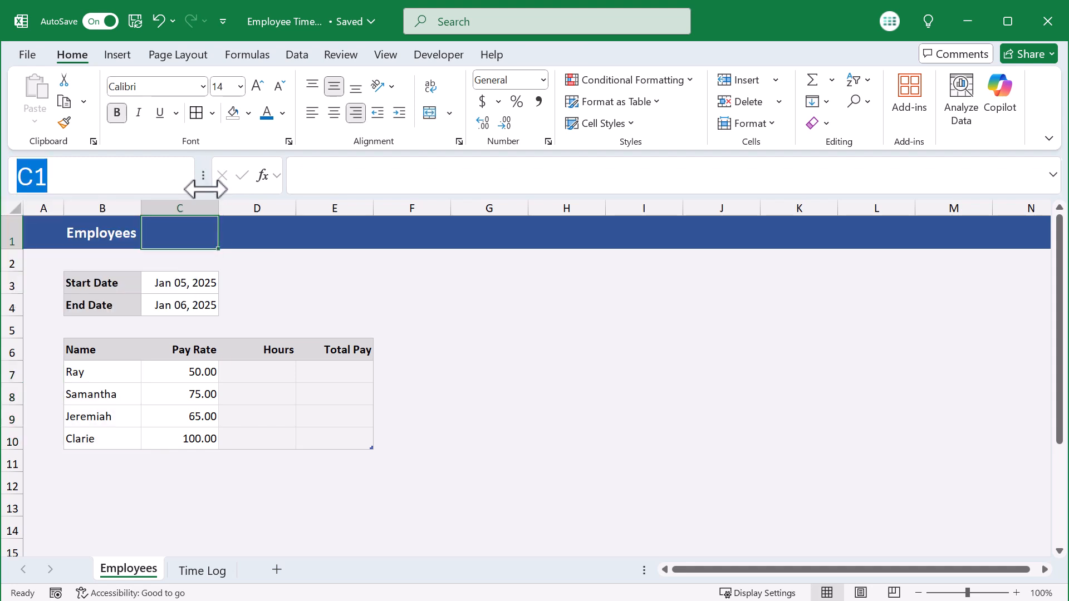
{"action": "left_click_drag", "start_coordinate": [204, 176], "coordinate": [129, 176]}
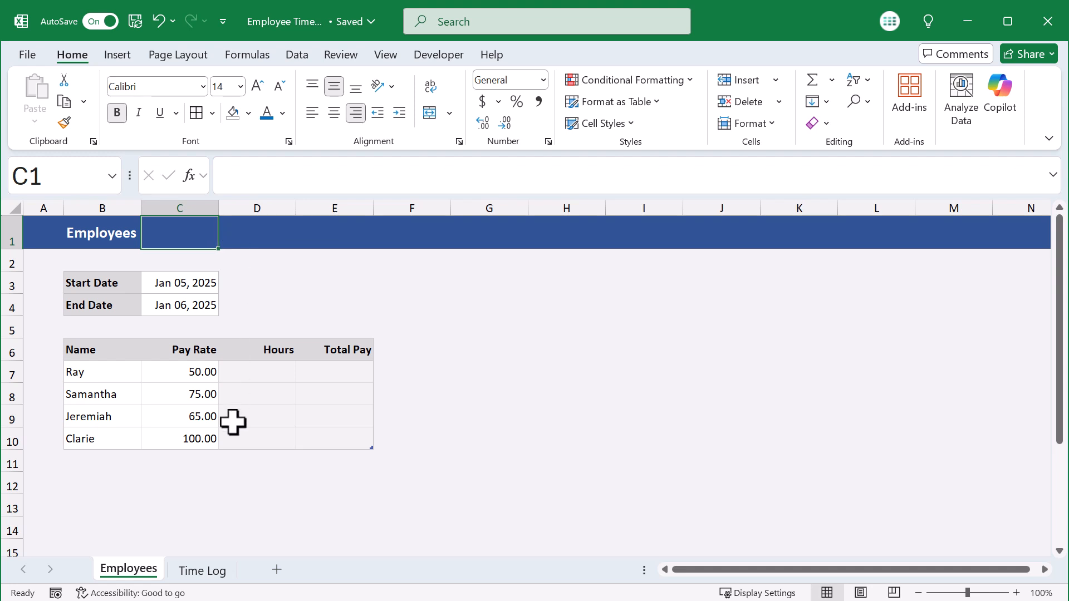
Step: Add list data validation with the source =employeeNames to the Employee column of the TimeLog table on the Time Log sheet
{"action": "left_click", "coordinate": [200, 571]}
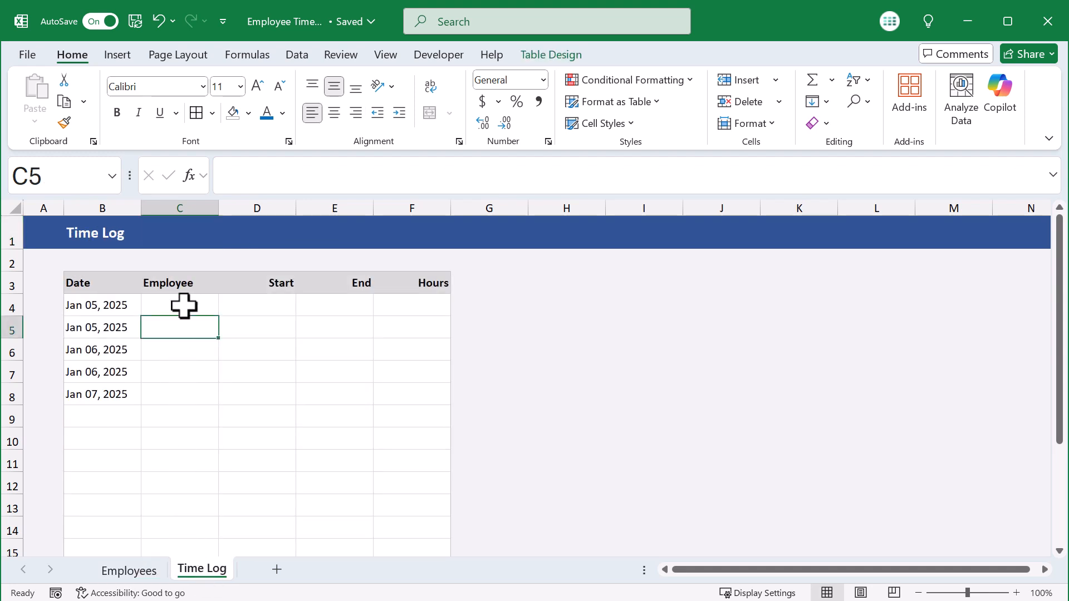
{"action": "left_click", "coordinate": [190, 268]}
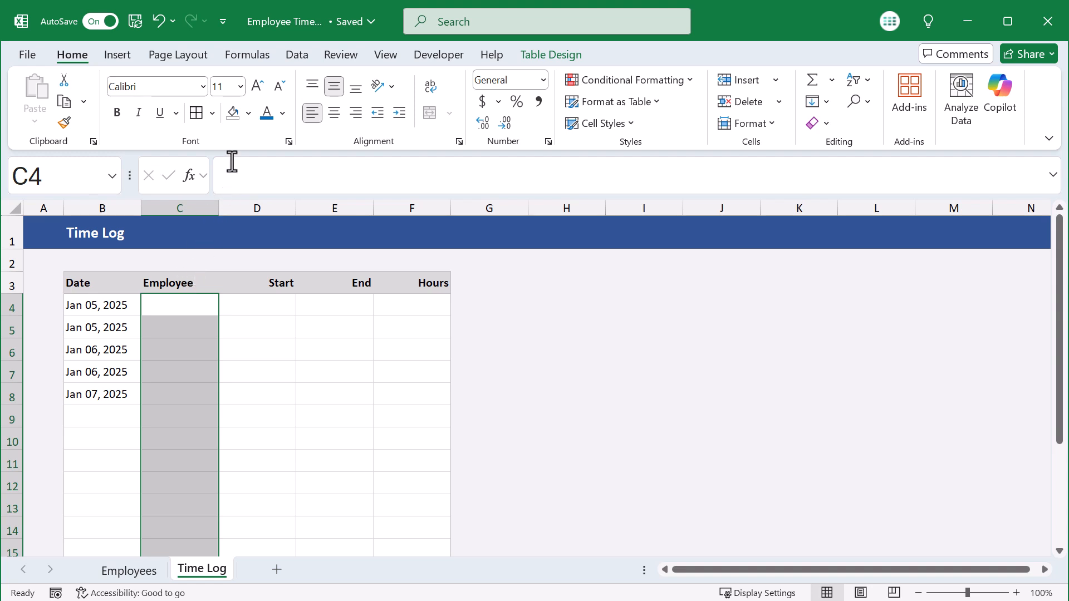
{"action": "left_click", "coordinate": [296, 56]}
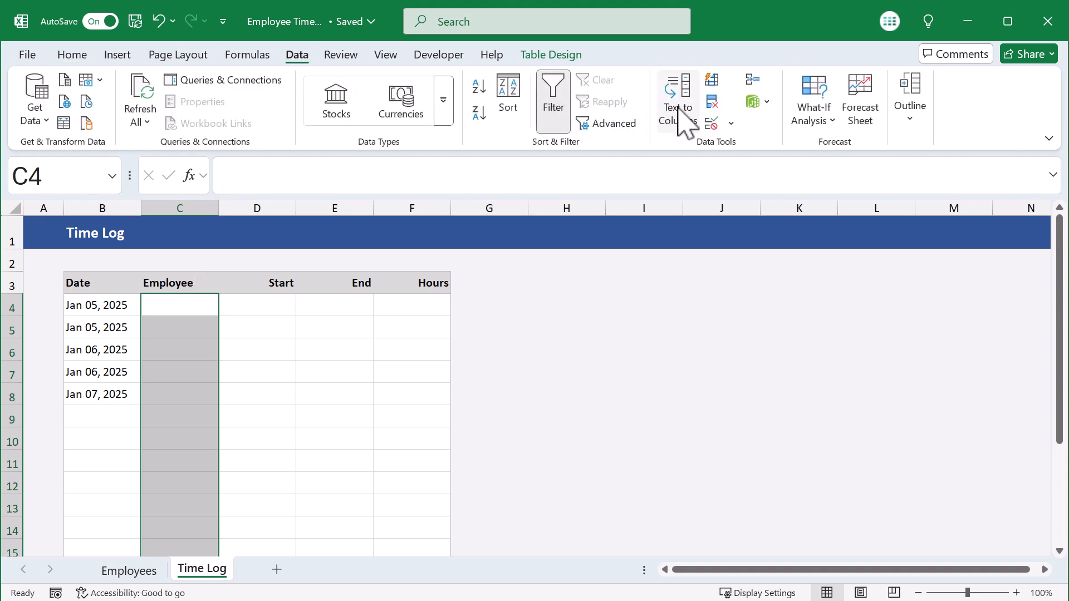
{"action": "left_click", "coordinate": [713, 124]}
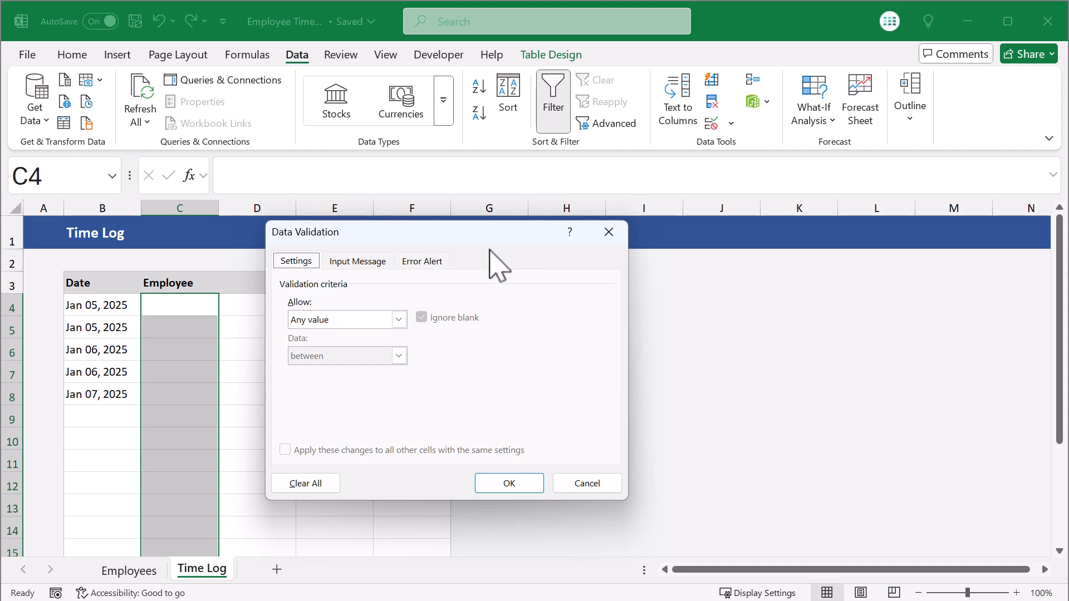
{"action": "left_click", "coordinate": [373, 319]}
{"action": "left_click", "coordinate": [354, 371]}
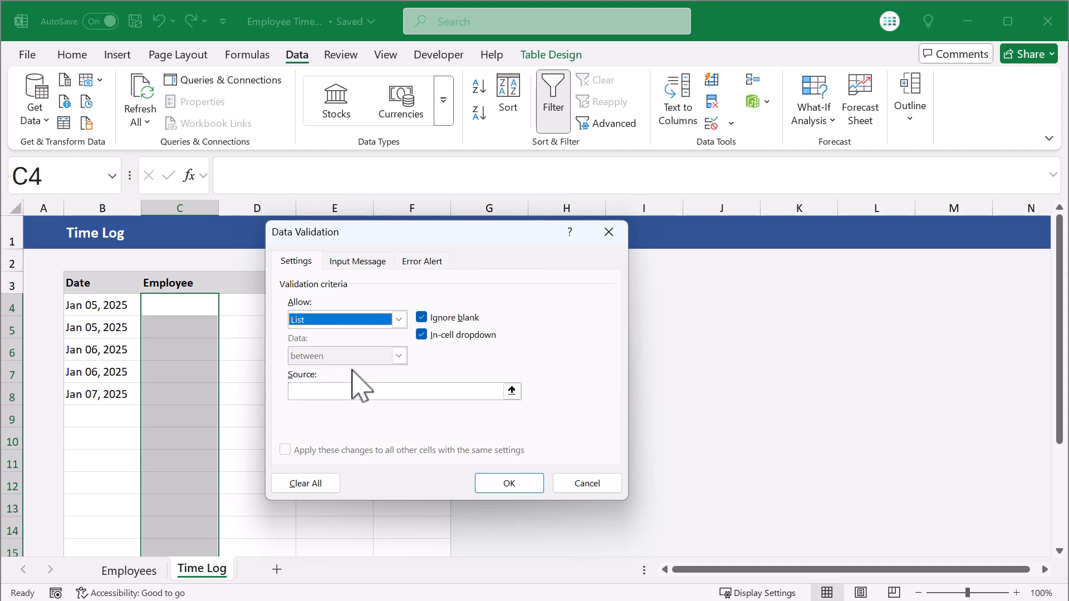
{"action": "left_click", "coordinate": [345, 391]}
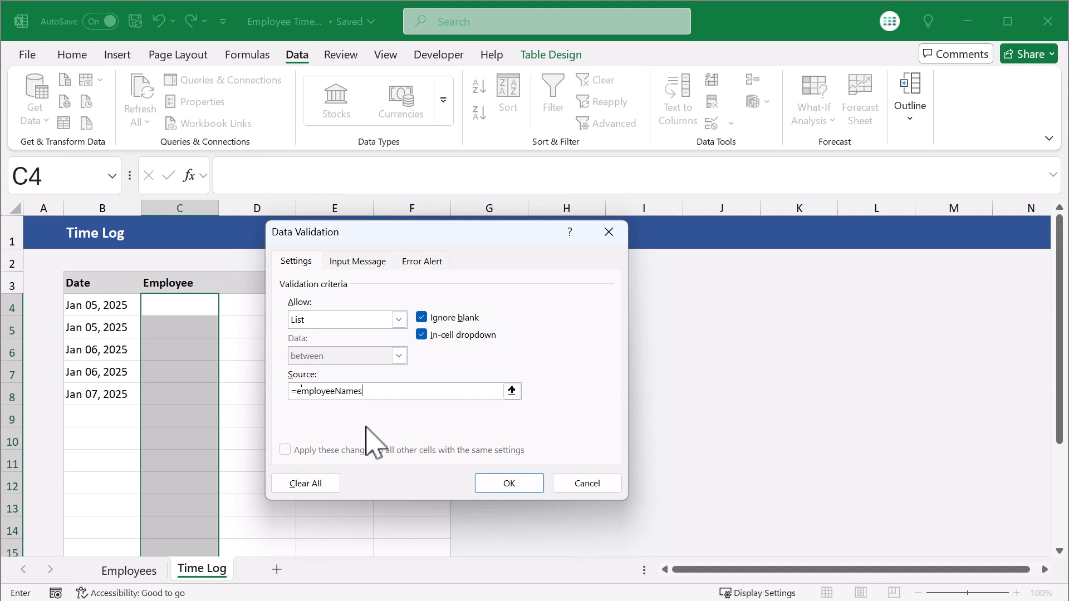
{"action": "left_click", "coordinate": [494, 483]}
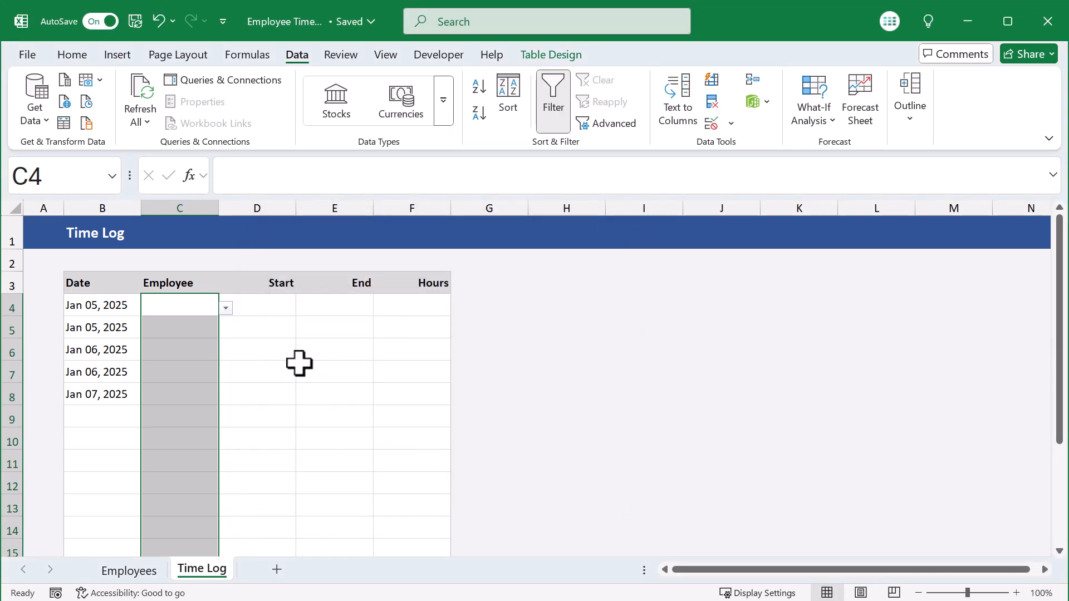
Step: Choose the first listed employee for cell C4 and the second listed employee for cell C5
{"action": "left_click", "coordinate": [181, 305]}
{"action": "left_click", "coordinate": [226, 308]}
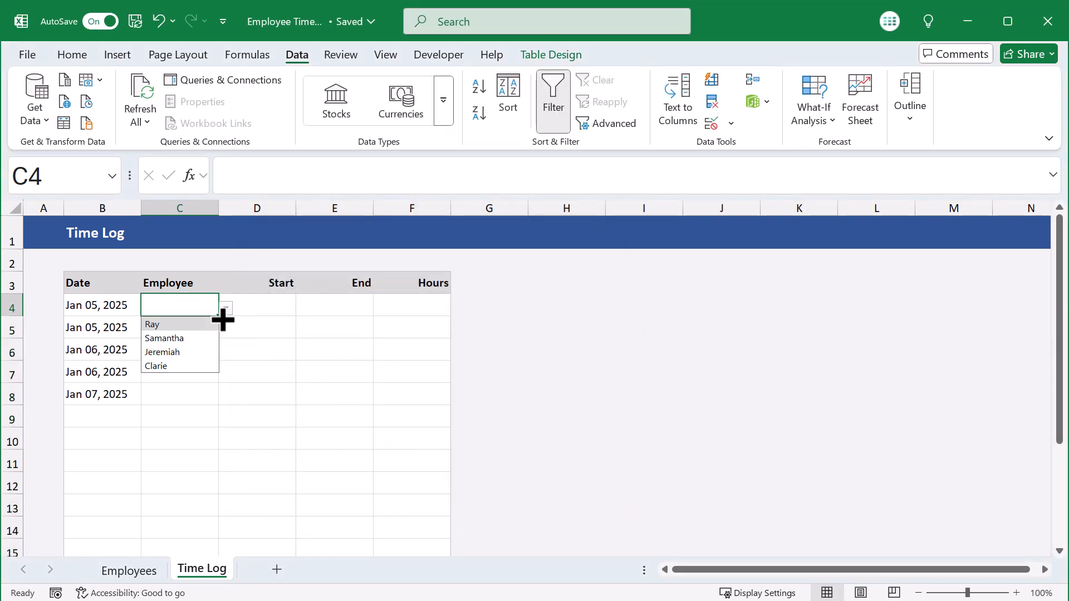
{"action": "left_click", "coordinate": [201, 326]}
{"action": "left_click", "coordinate": [200, 329]}
{"action": "left_click", "coordinate": [226, 331]}
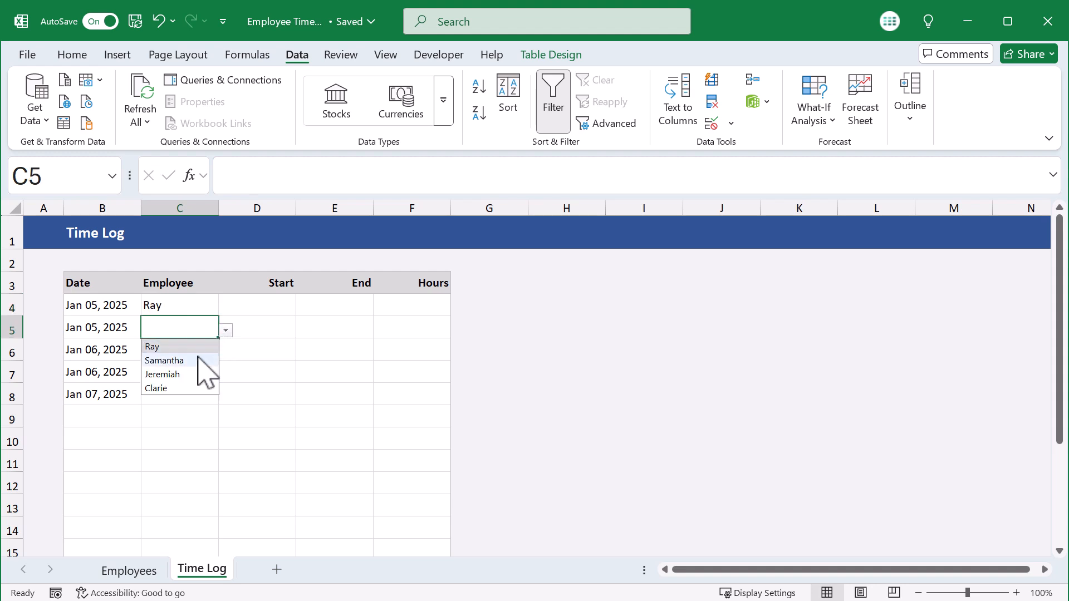
{"action": "left_click", "coordinate": [190, 361]}
Step: Choose the third, fourth and first listed employees for cells C6, C7 and C8 respectively
{"action": "left_click", "coordinate": [212, 356]}
{"action": "left_click", "coordinate": [226, 352]}
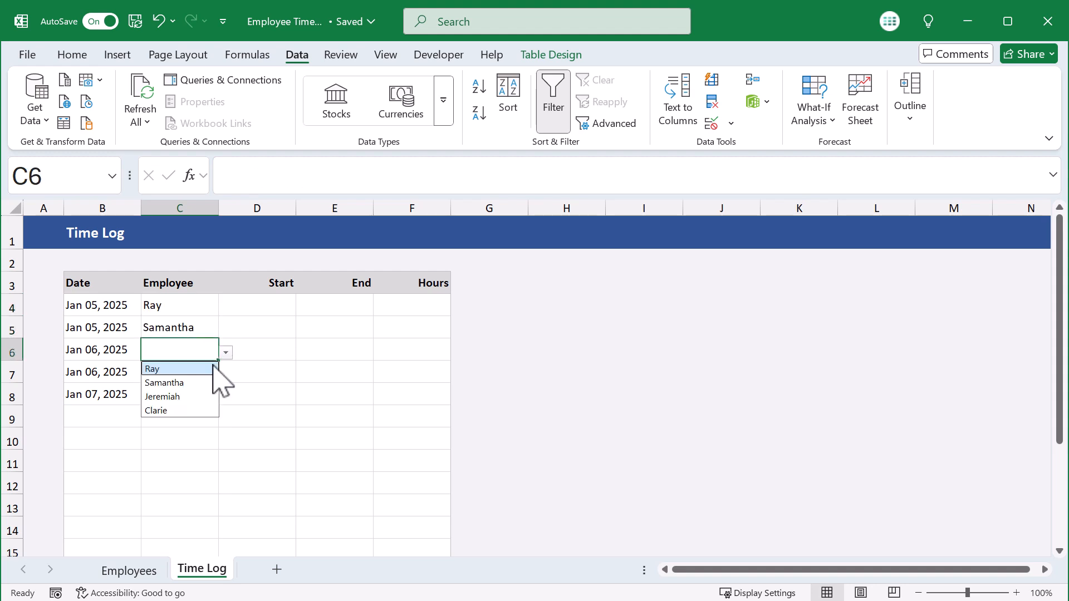
{"action": "left_click", "coordinate": [191, 396]}
{"action": "left_click", "coordinate": [186, 372]}
{"action": "left_click", "coordinate": [226, 376]}
{"action": "left_click", "coordinate": [185, 432]}
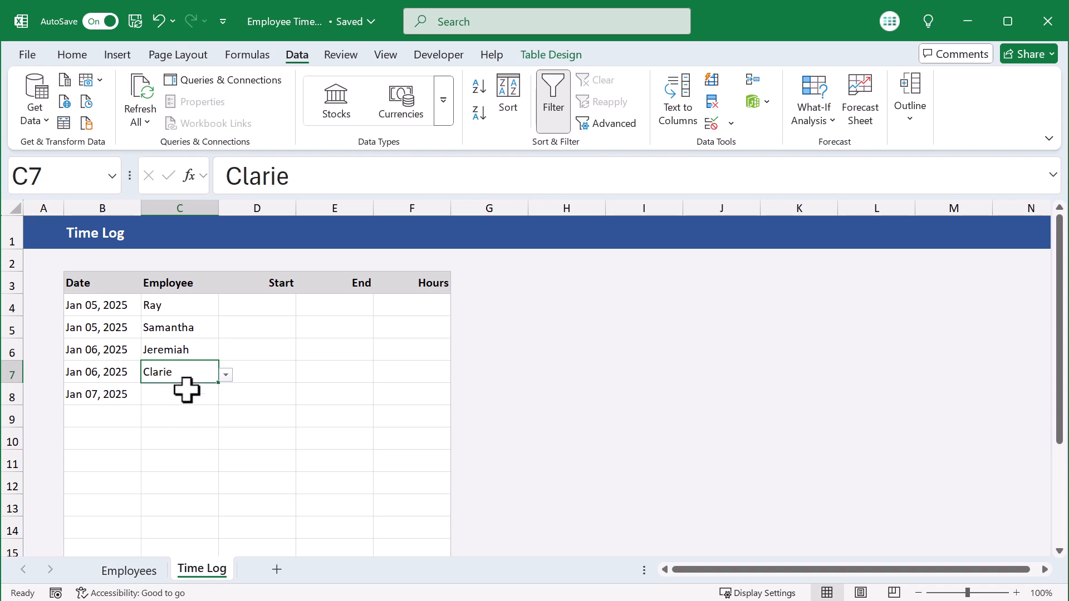
{"action": "left_click", "coordinate": [189, 394]}
{"action": "left_click", "coordinate": [226, 397]}
{"action": "left_click", "coordinate": [213, 415]}
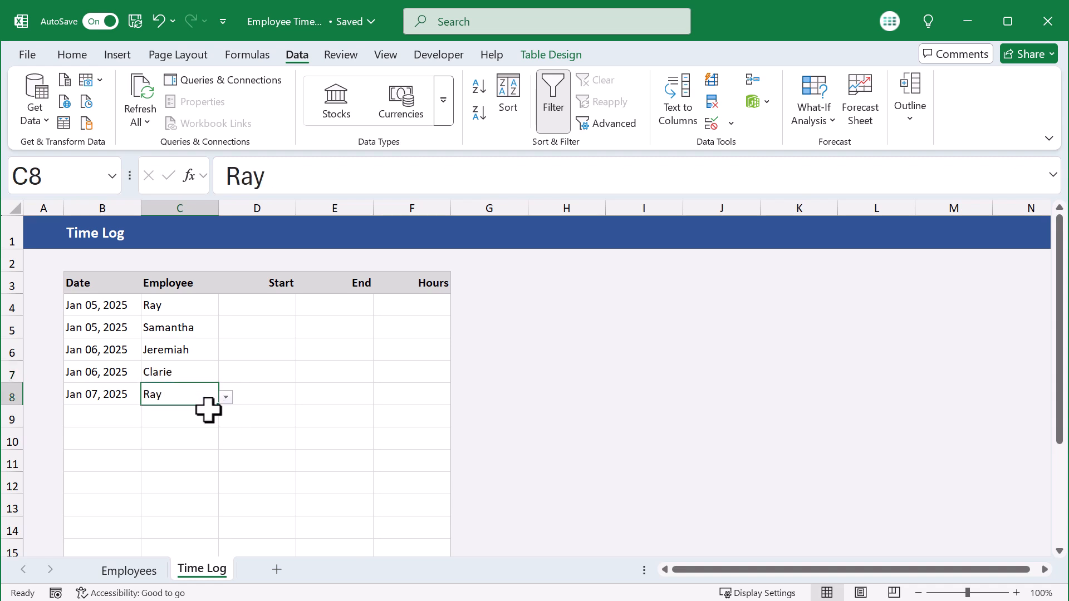
Step: Enter the shifts 1:30 PM–4:00 PM, 2:00 PM–5:00 PM, 8:00 AM–4:00 PM, 10:00 PM–4:00 AM and 9:00 AM–3:00 PM in D4:E8
{"action": "left_click", "coordinate": [274, 330]}
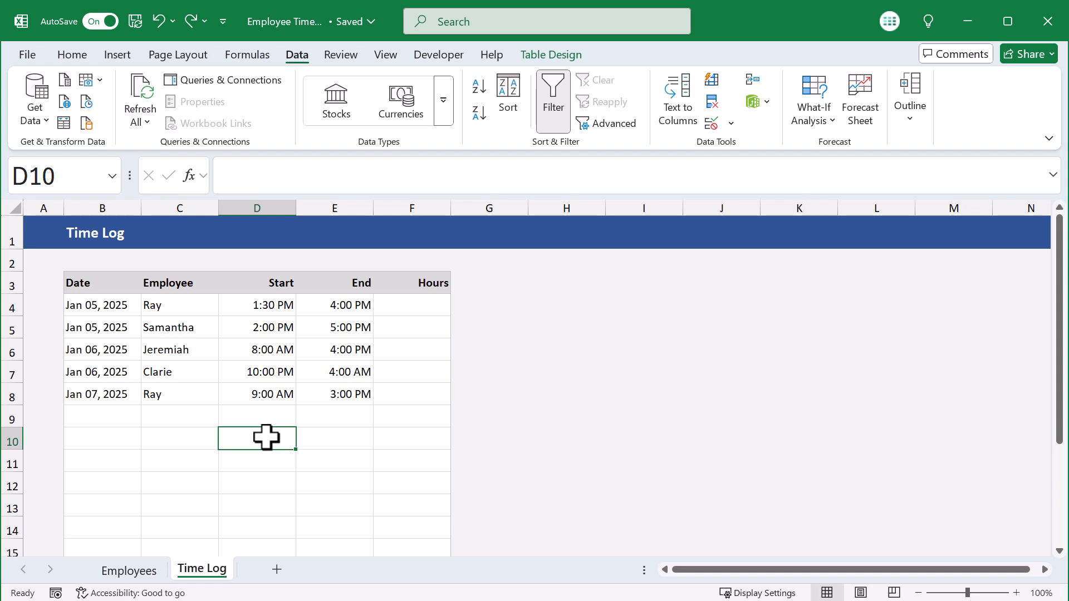
Step: Give the TimeLog table's Hours column the lightest grey theme fill and the standard blue font colour
{"action": "left_click", "coordinate": [408, 267]}
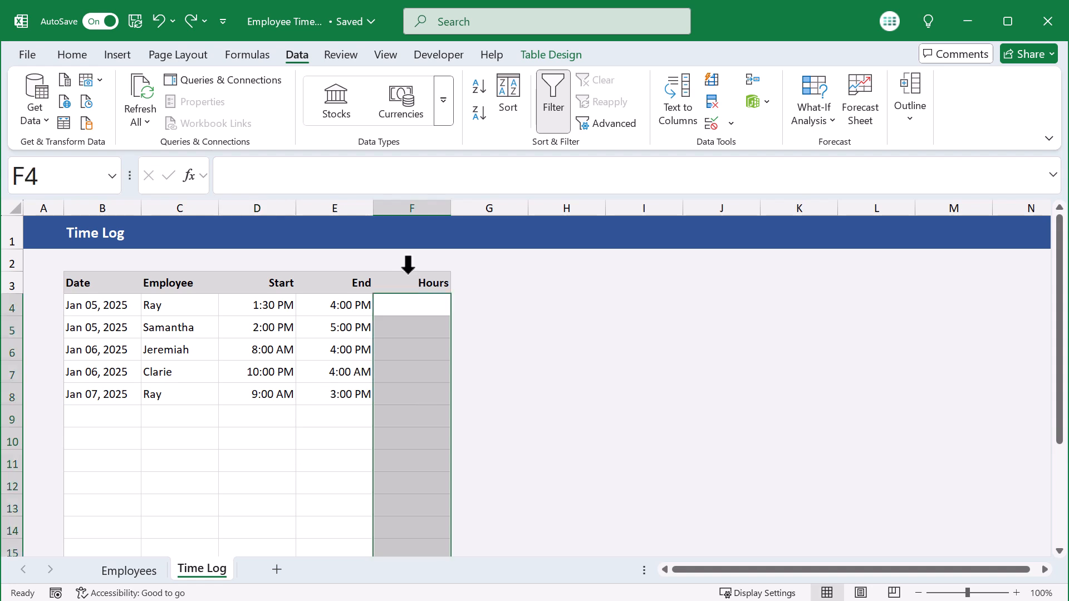
{"action": "left_click", "coordinate": [85, 54]}
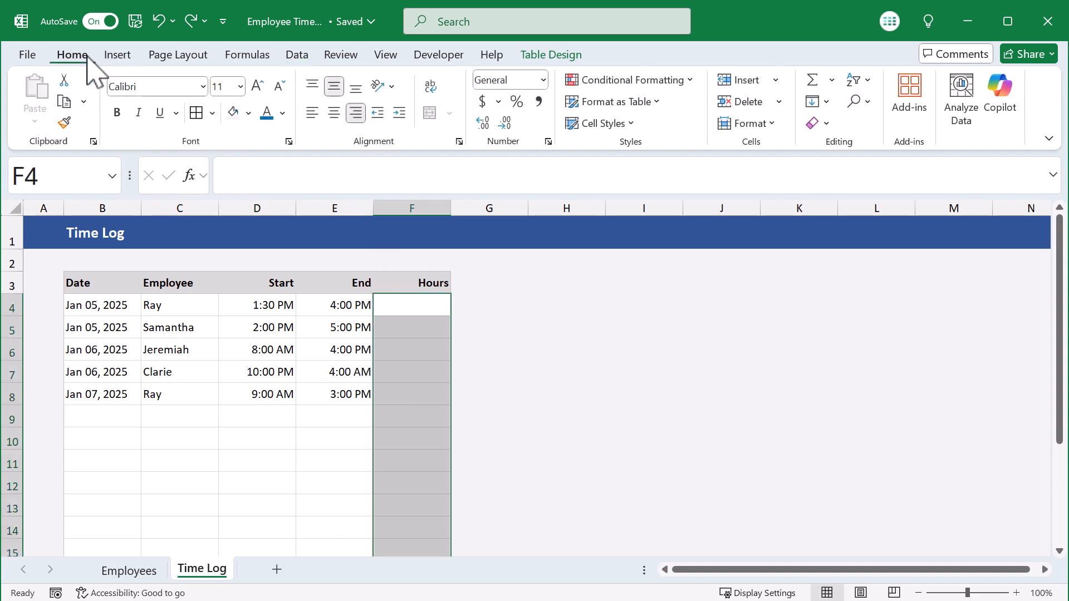
{"action": "left_click", "coordinate": [248, 113]}
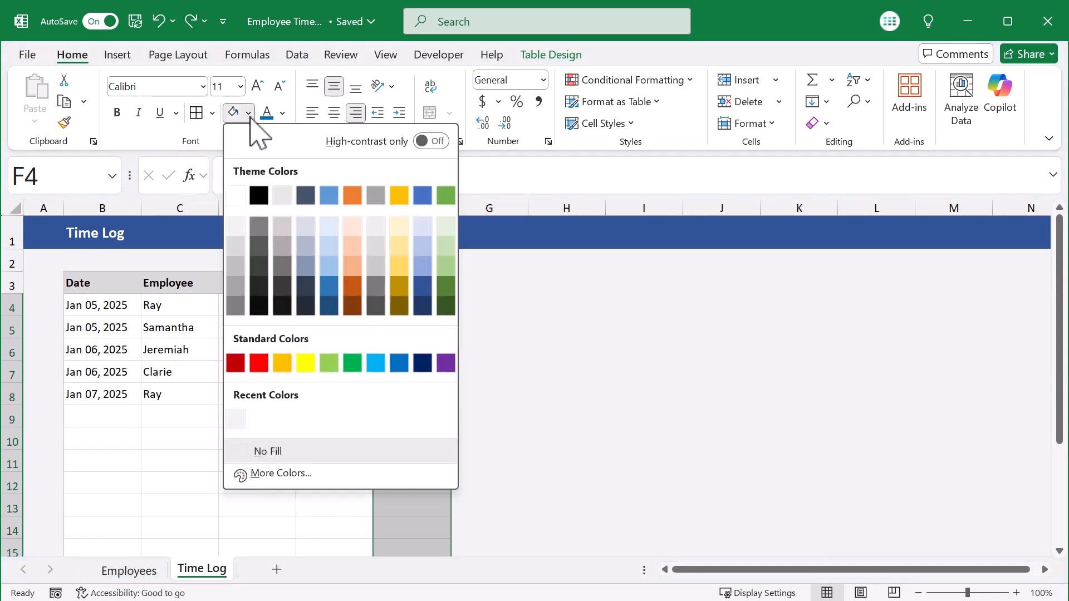
{"action": "left_click", "coordinate": [236, 227]}
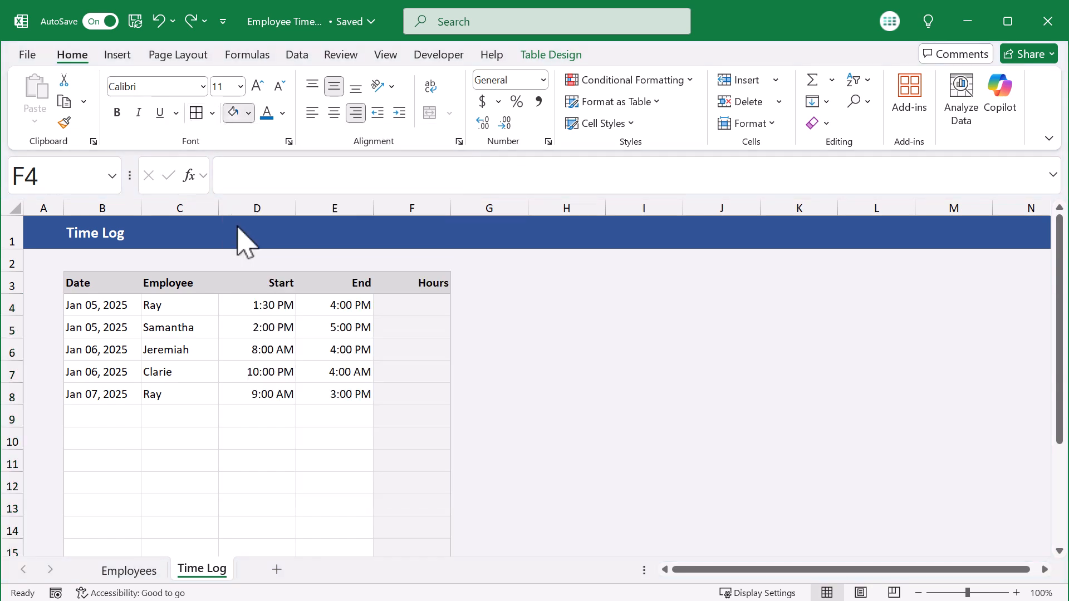
{"action": "left_click", "coordinate": [283, 113]}
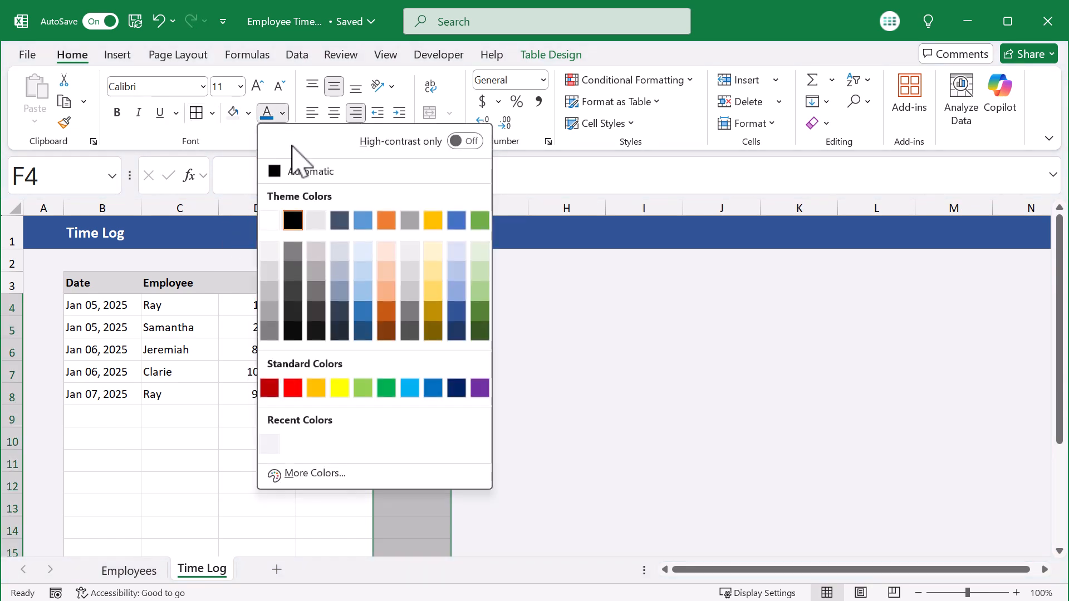
{"action": "left_click", "coordinate": [434, 388]}
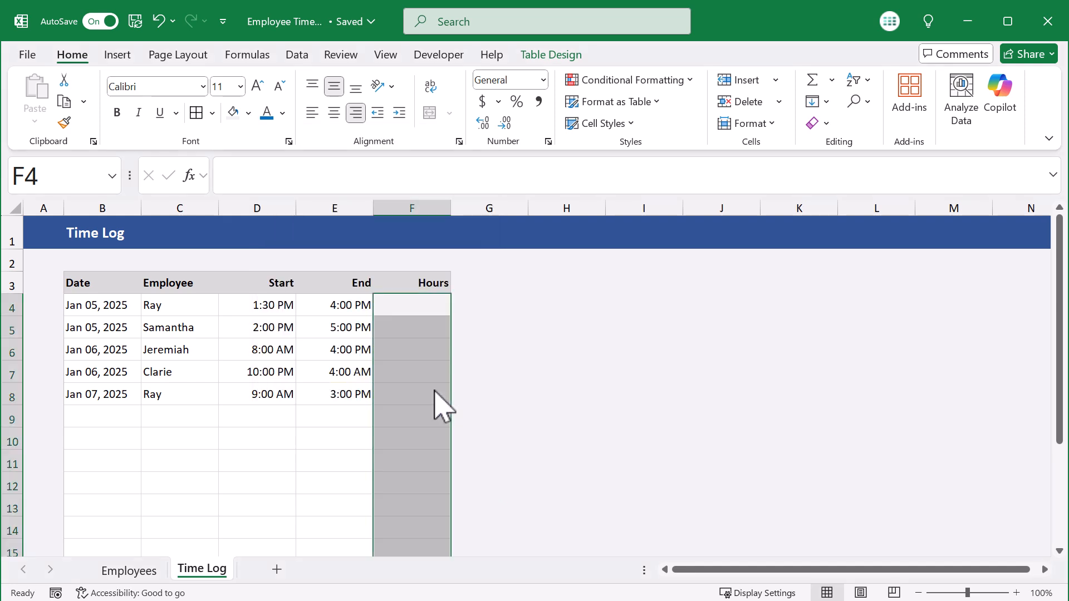
Step: Apply the Number format to the Hours column and open cell F4 for editing
{"action": "left_click", "coordinate": [543, 80]}
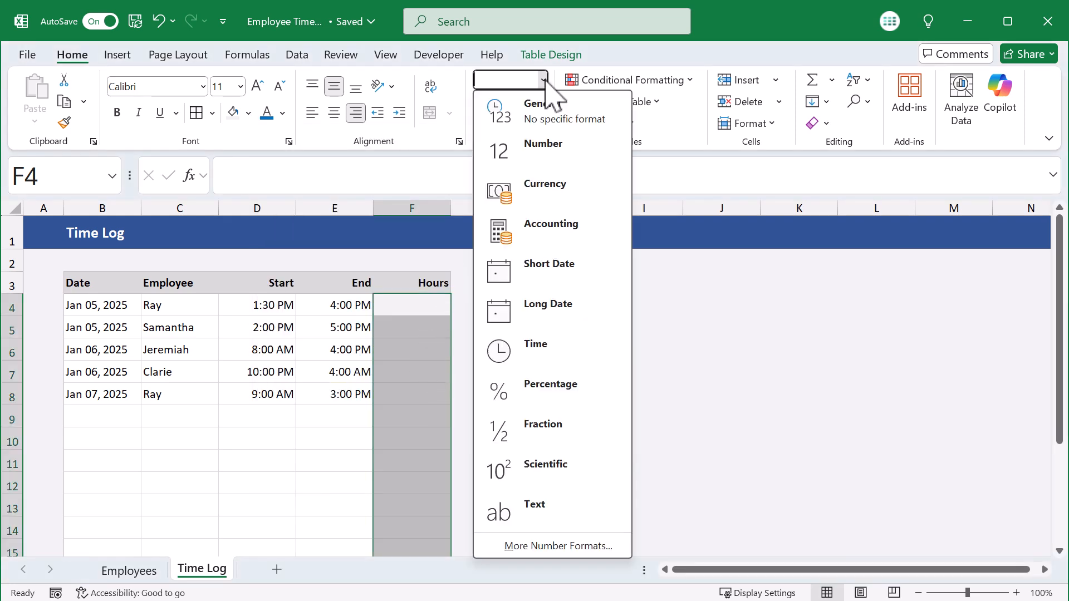
{"action": "left_click", "coordinate": [557, 161]}
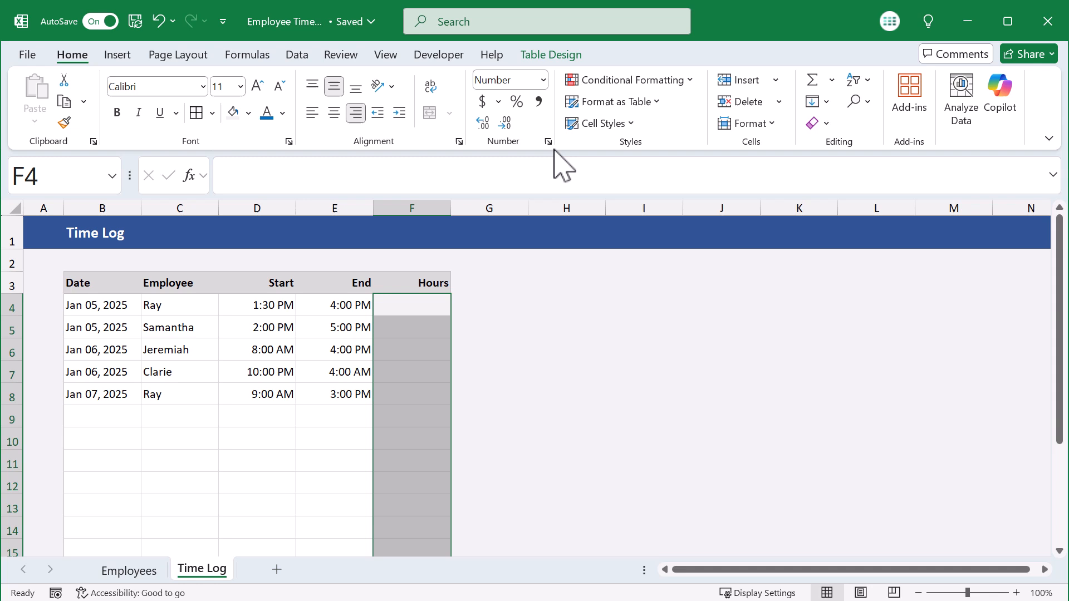
{"action": "left_click", "coordinate": [427, 304]}
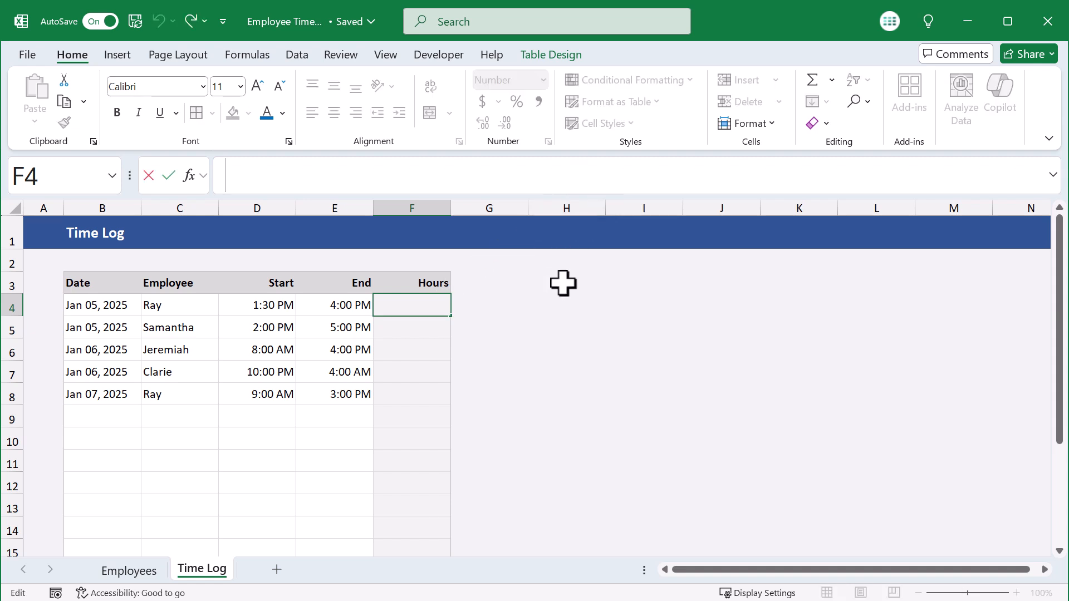
{"action": "type", "text": "="}
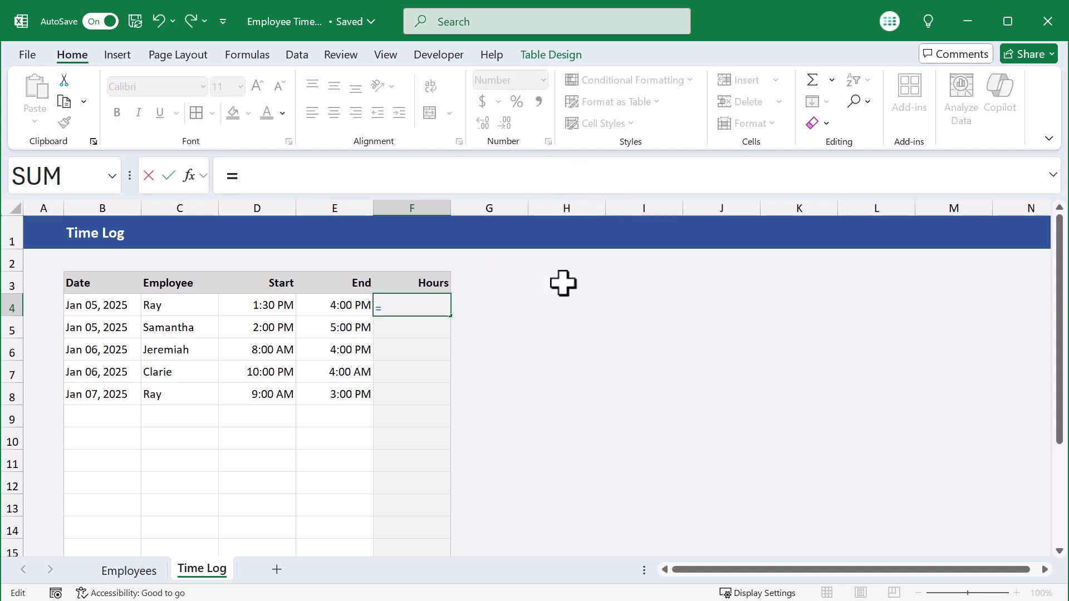
{"action": "type", "text": "i"}
{"action": "key", "text": "Tab"}
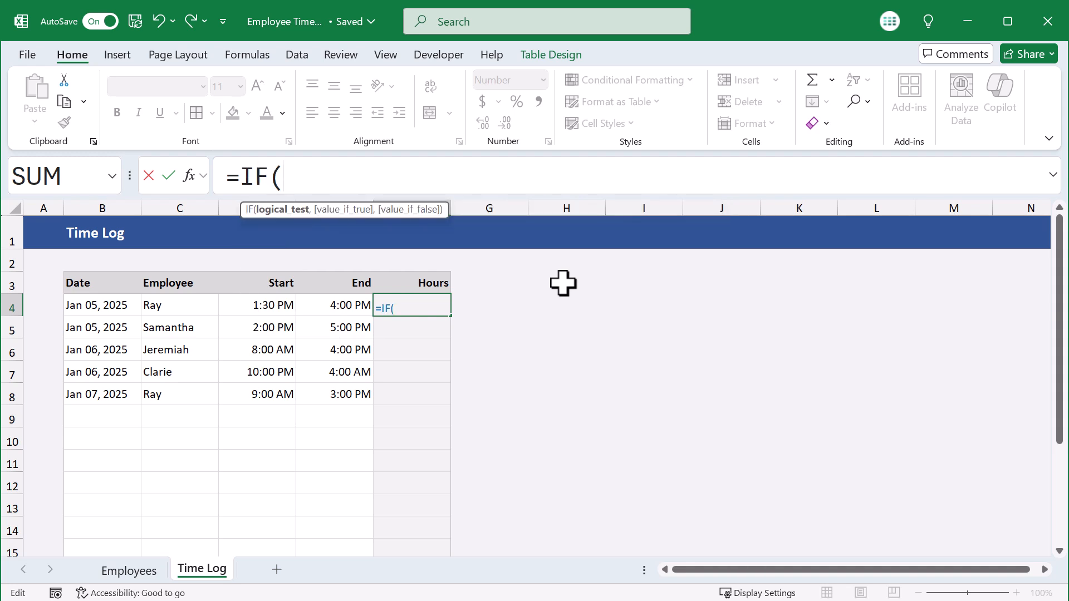
{"action": "type", "text": "["}
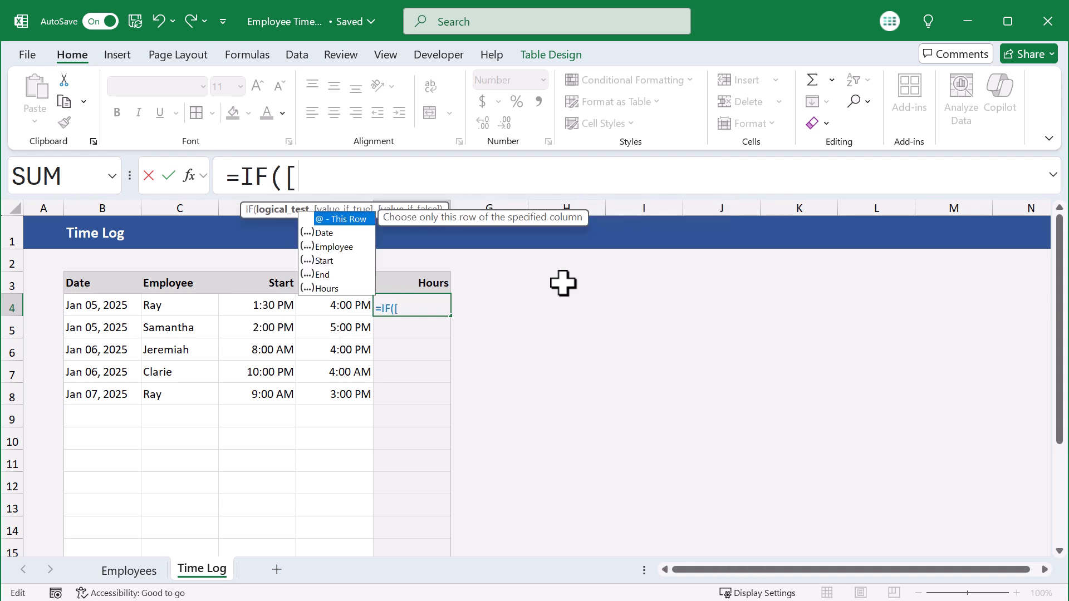
{"action": "type", "text": "@"}
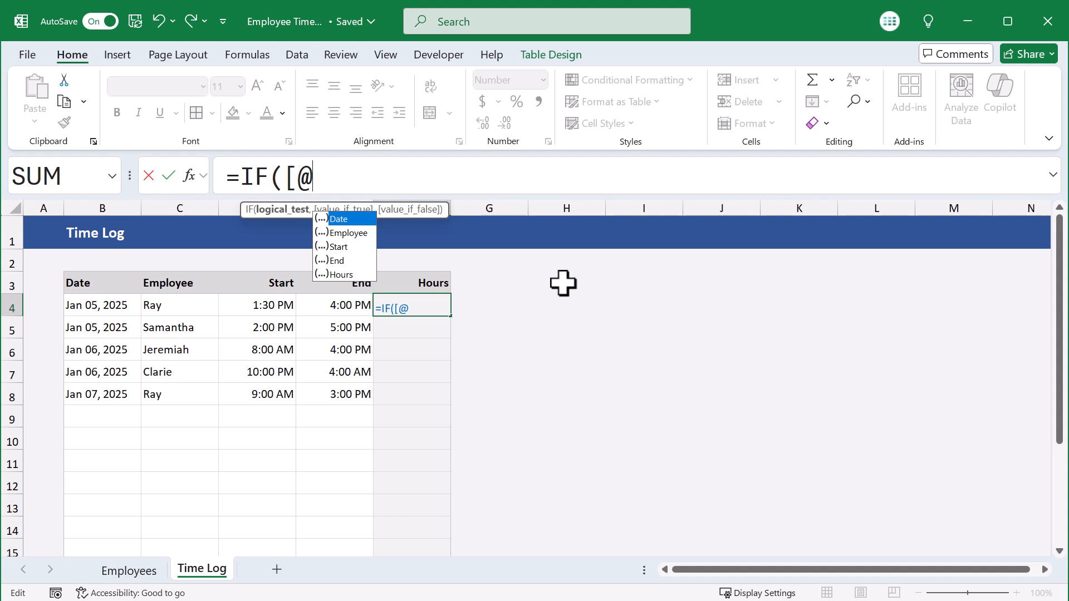
{"action": "type", "text": "en"}
{"action": "key", "text": "Tab"}
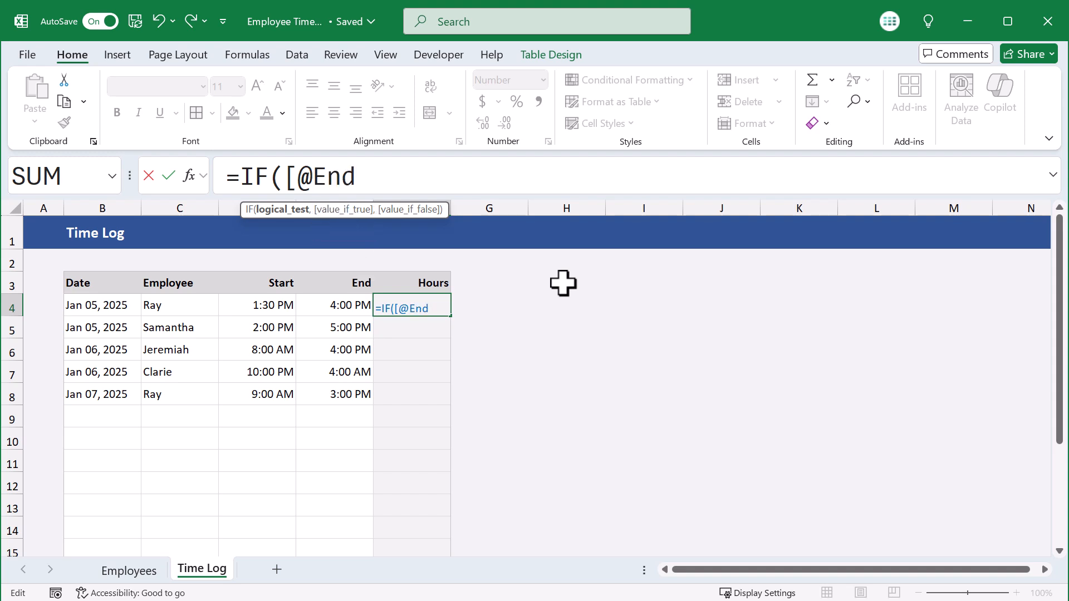
{"action": "type", "text": "]>"}
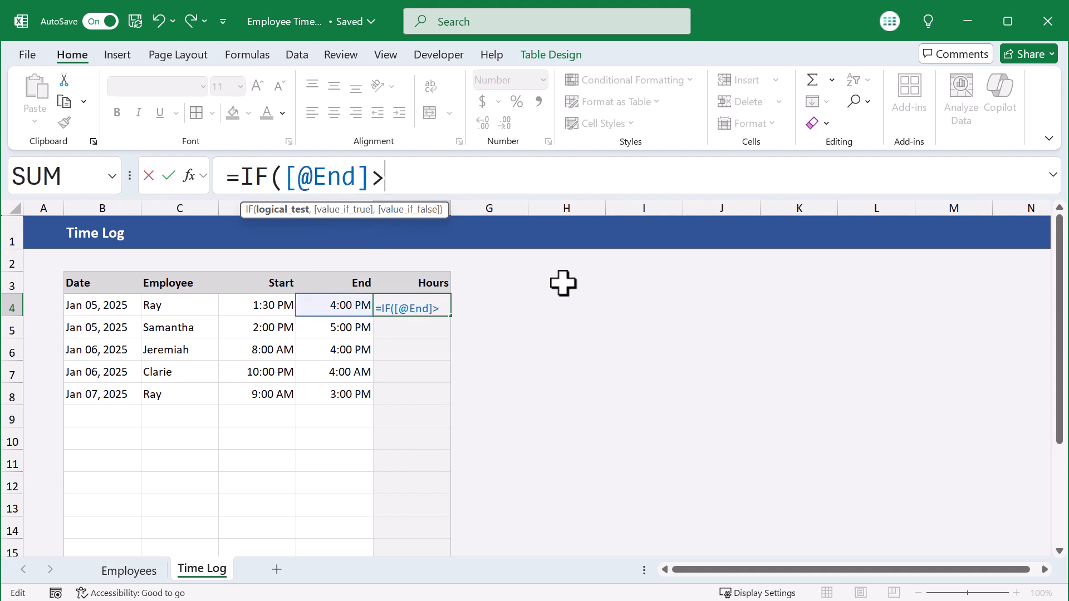
{"action": "type", "text": "=["}
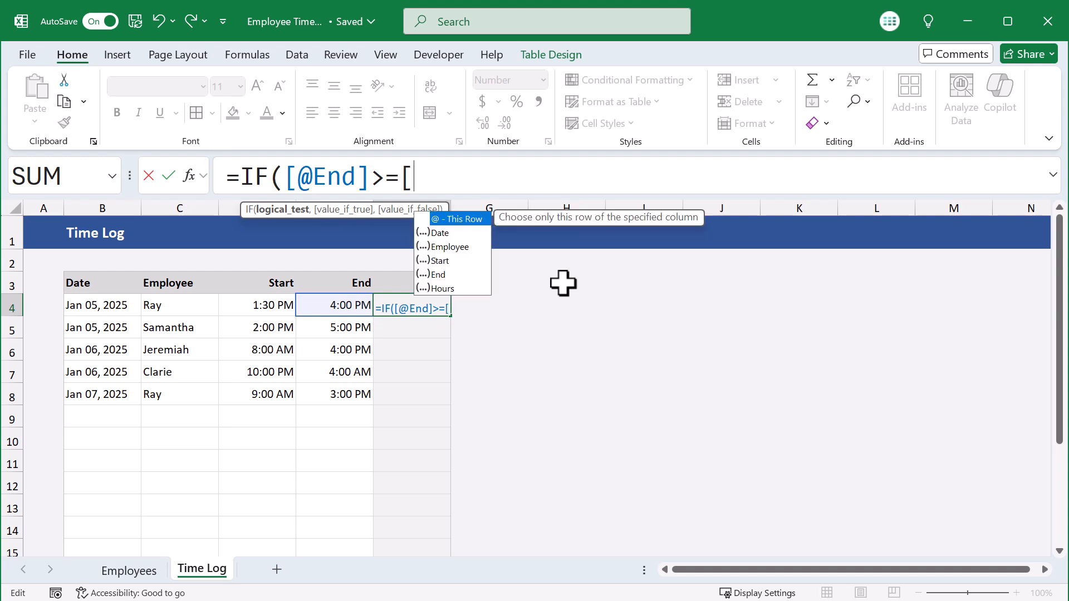
{"action": "type", "text": "@Start"}
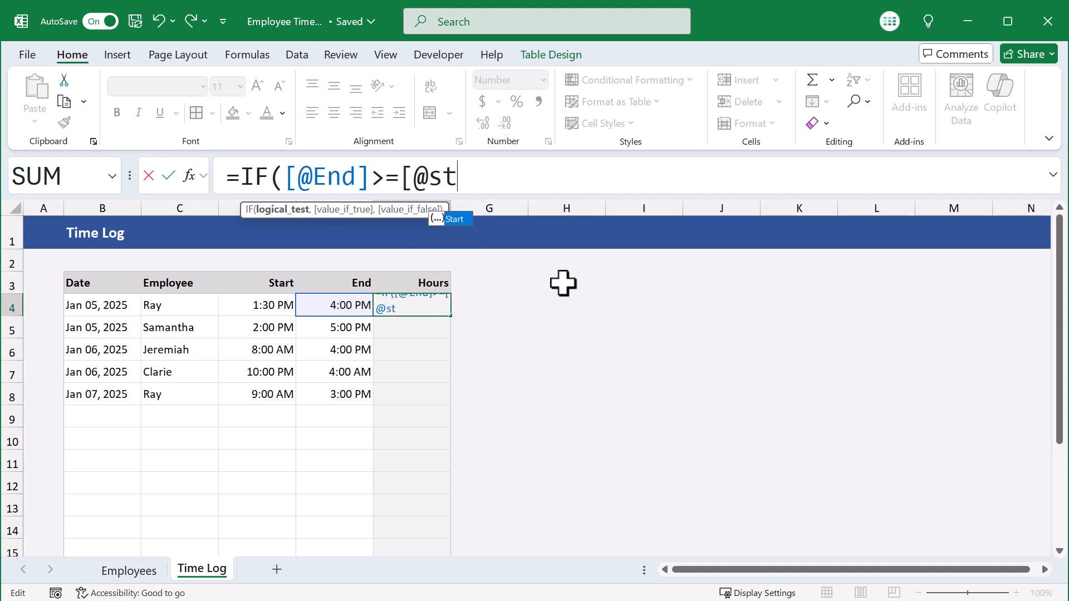
{"action": "type", "text": "]"}
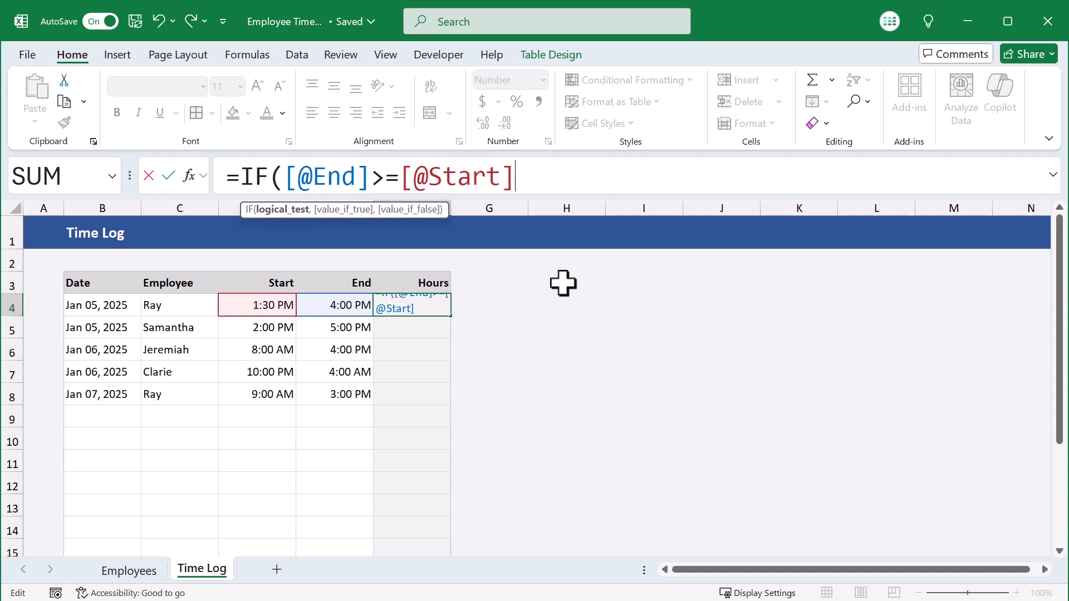
{"action": "type", "text": ","}
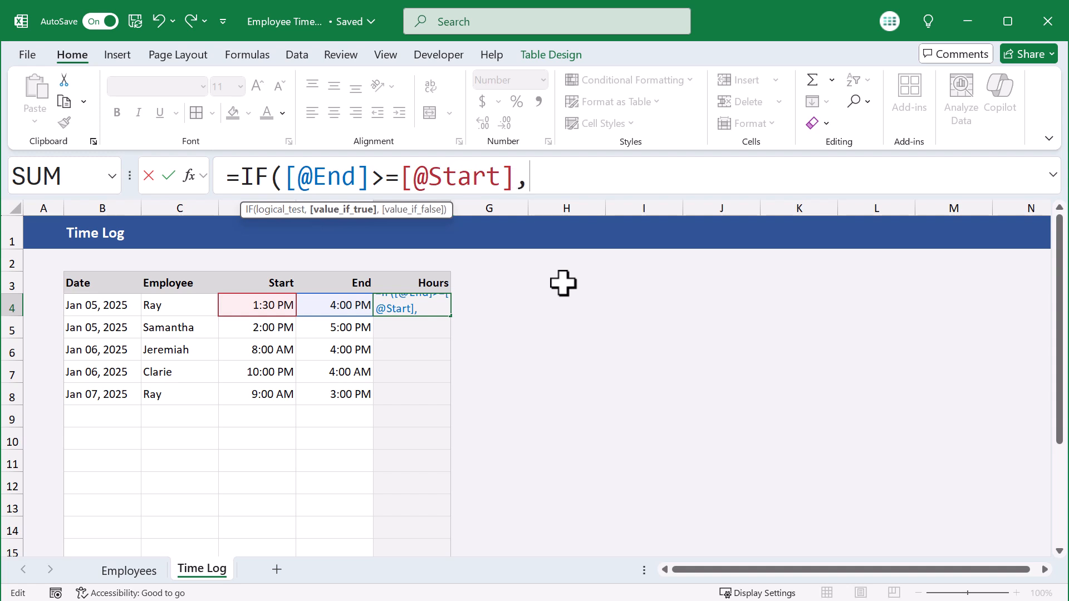
{"action": "type", "text": "[@End"}
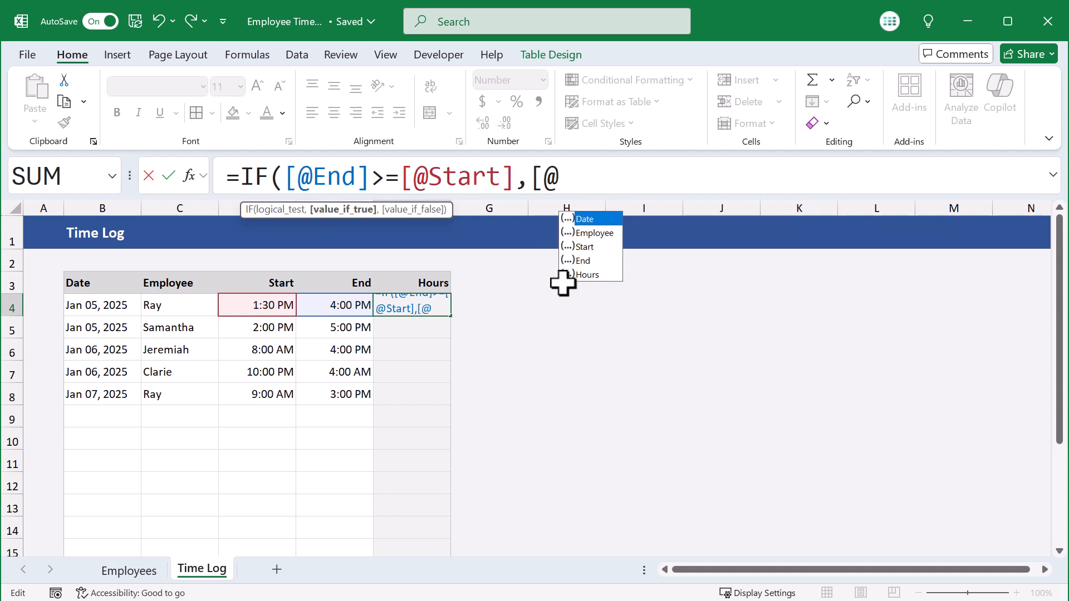
{"action": "type", "text": "]"}
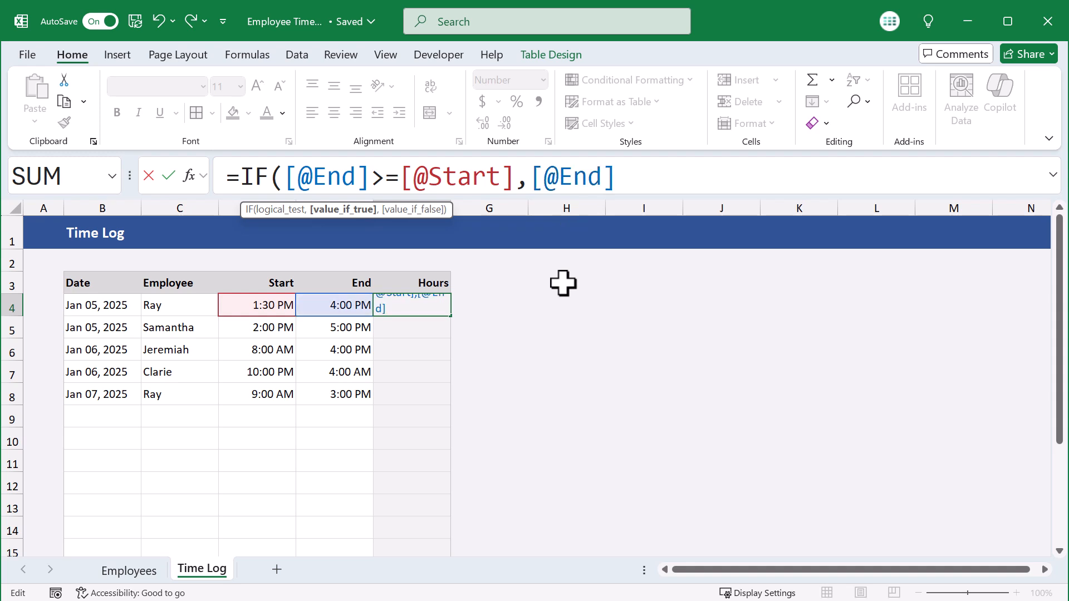
{"action": "type", "text": "-["}
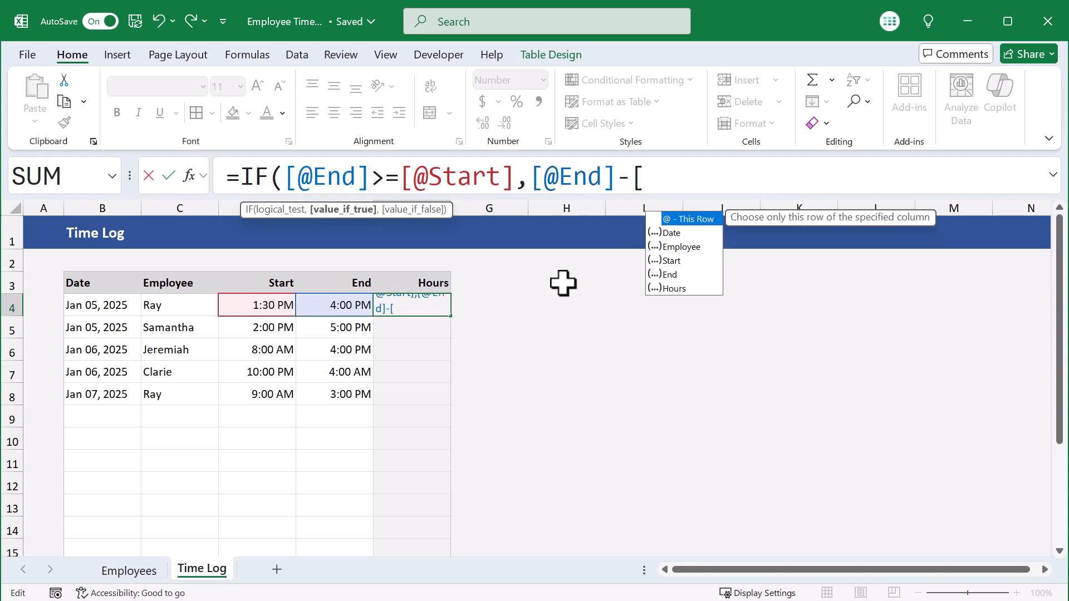
{"action": "type", "text": "@Start"}
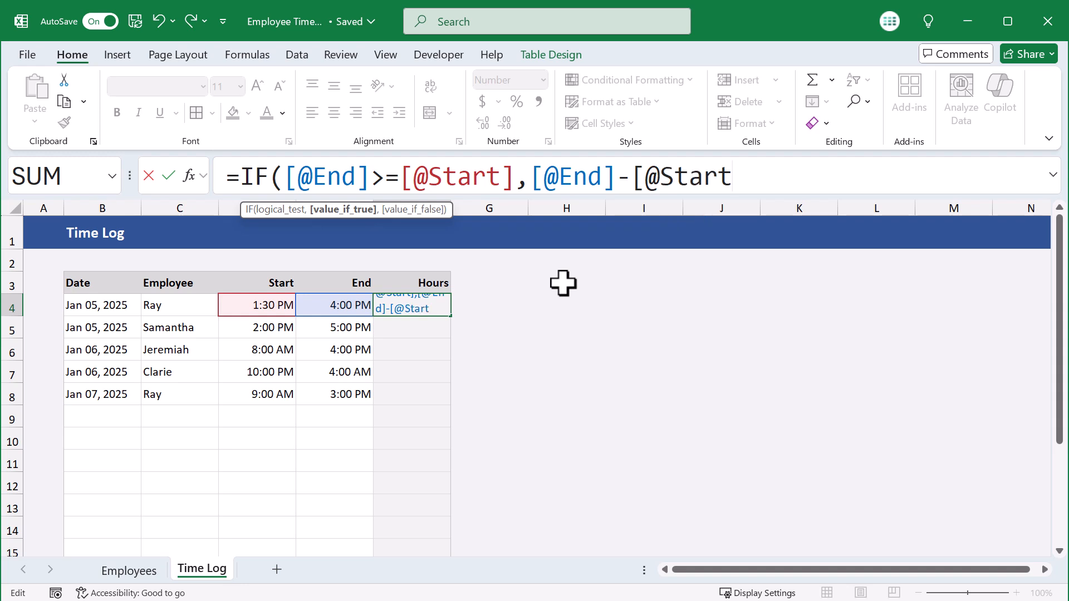
{"action": "type", "text": "]"}
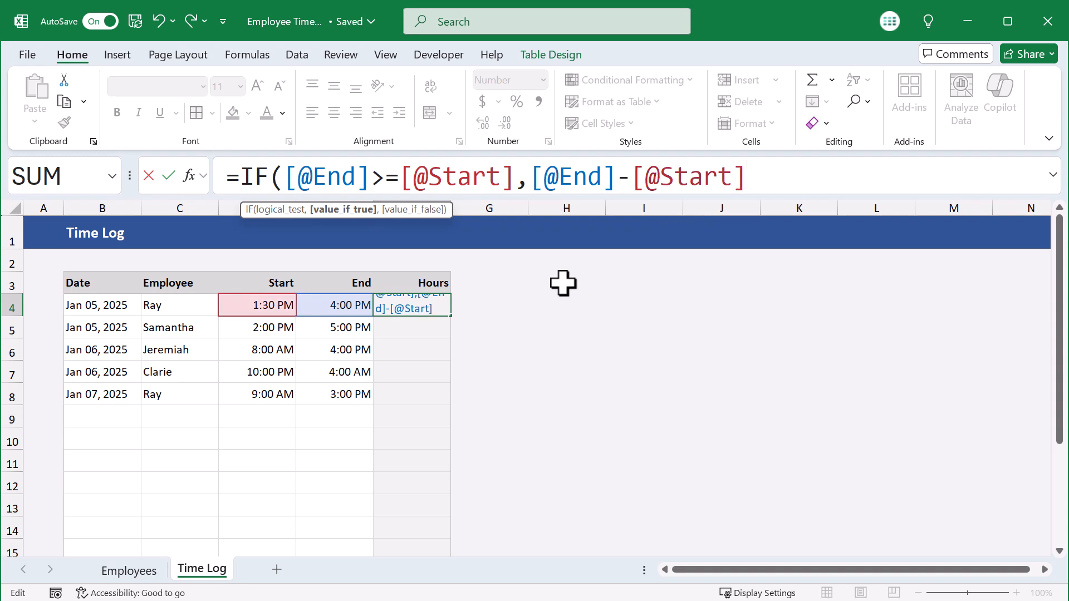
{"action": "type", "text": ","}
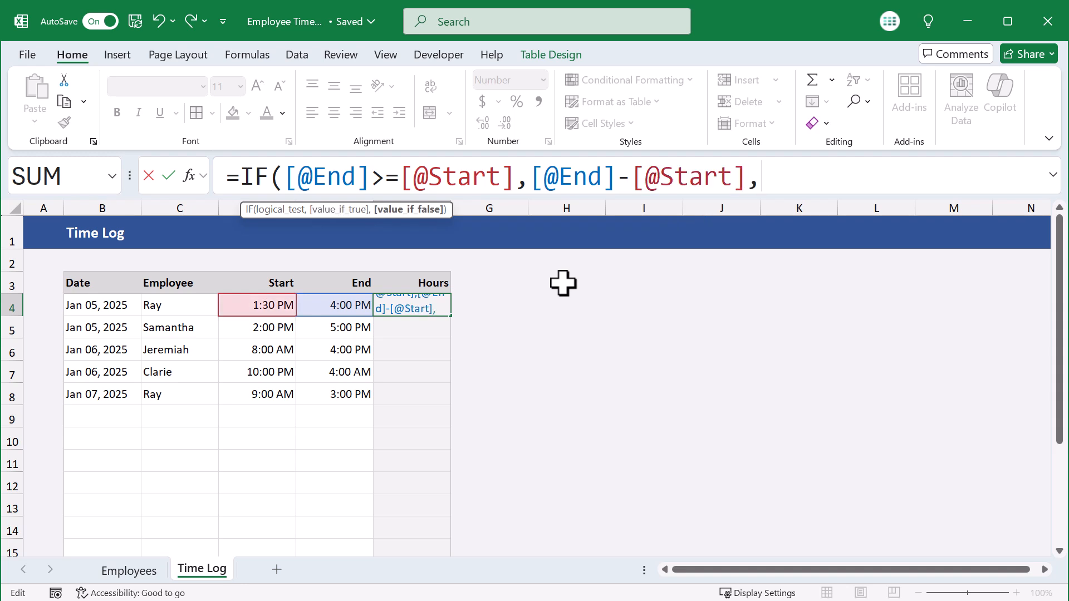
{"action": "type", "text": "1-["}
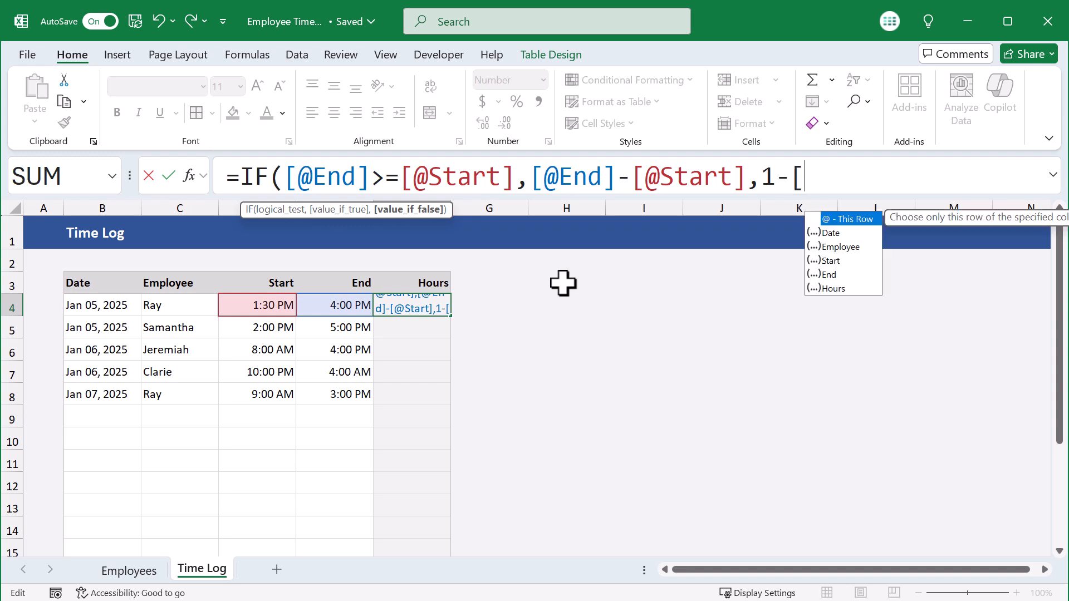
{"action": "type", "text": "@"}
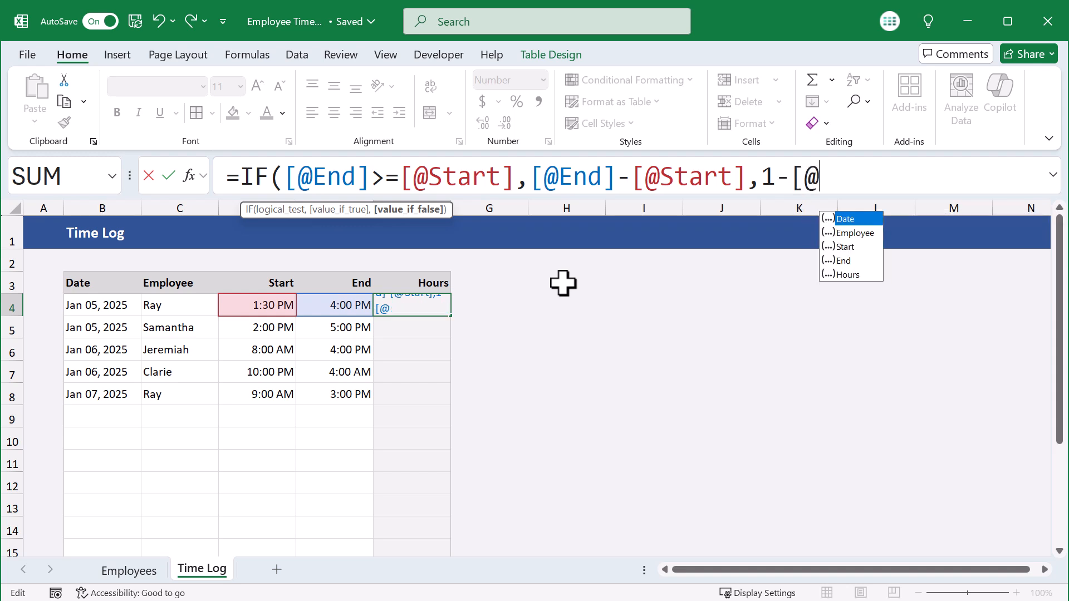
{"action": "type", "text": "st"}
{"action": "key", "text": "Tab"}
{"action": "type", "text": "]>"}
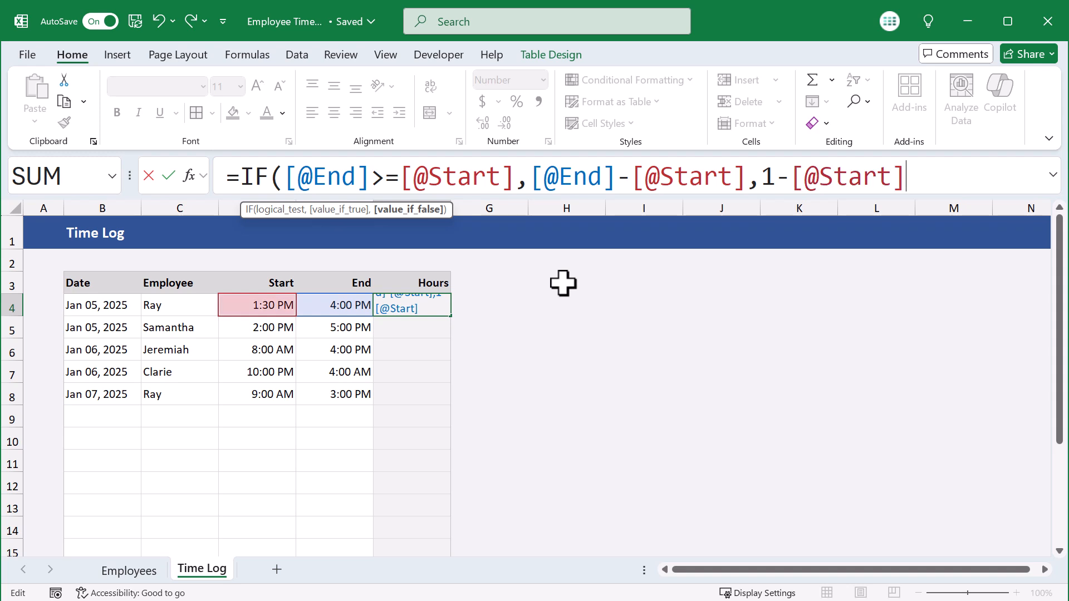
{"action": "type", "text": "="}
{"action": "key", "text": "BackSpace"}
{"action": "type", "text": "+["}
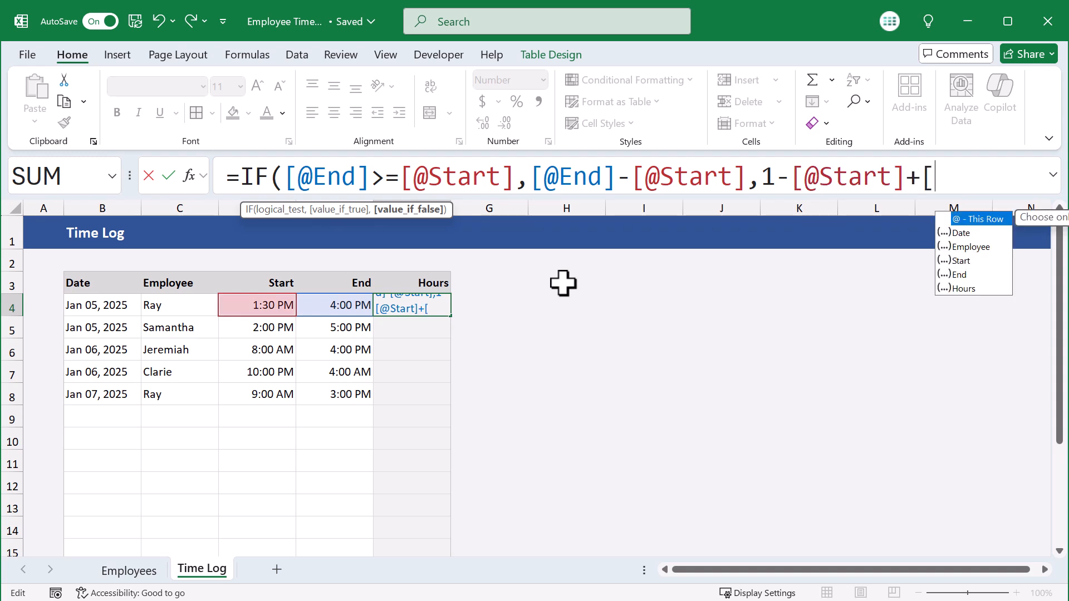
{"action": "type", "text": "@End"}
{"action": "key", "text": "Tab"}
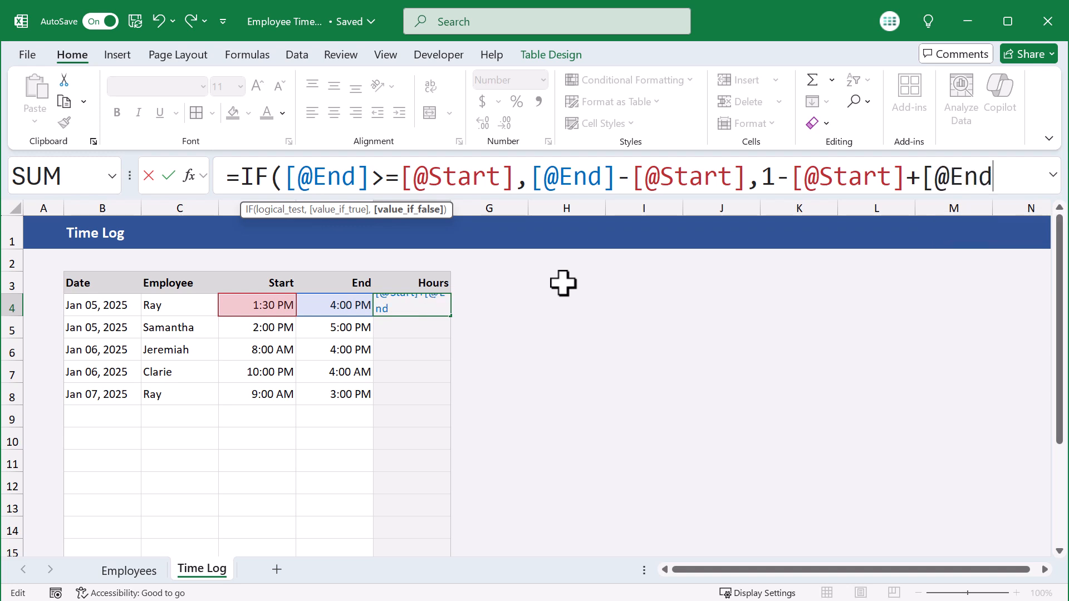
{"action": "type", "text": "])"}
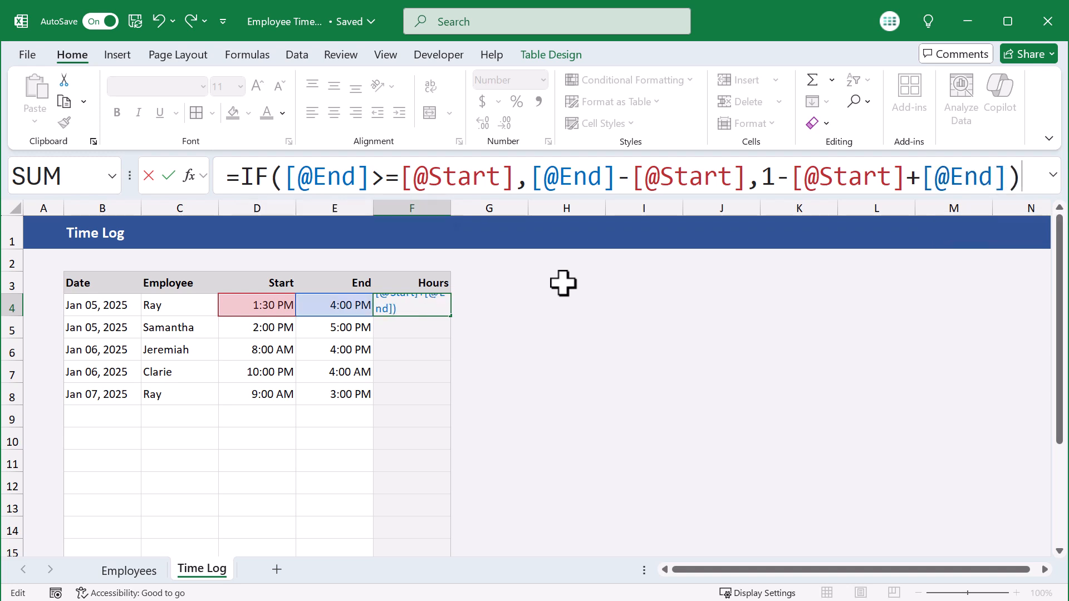
{"action": "type", "text": "*24"}
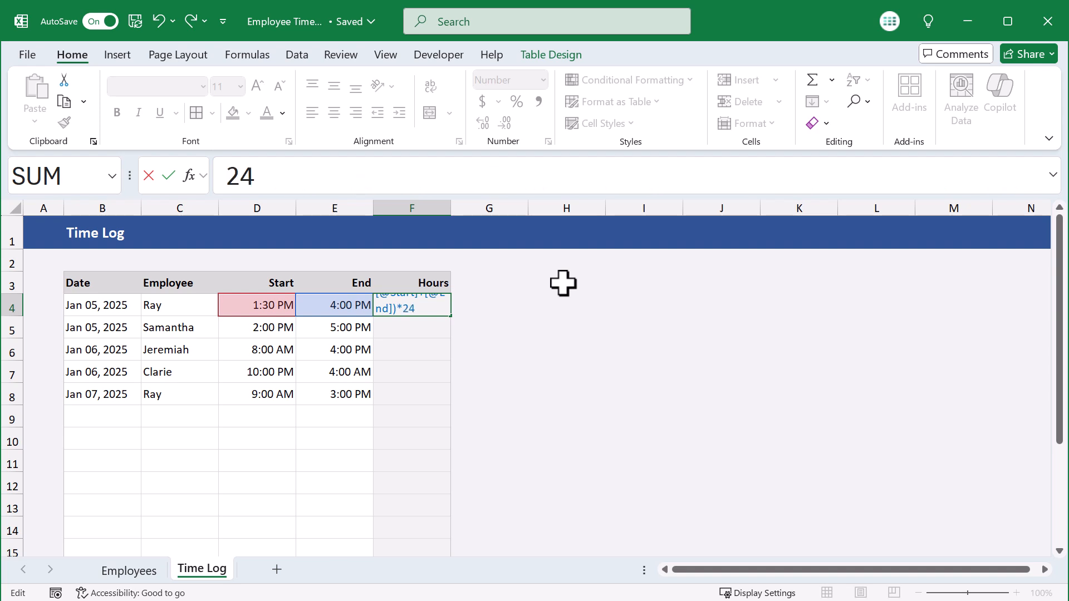
{"action": "key", "text": "Return"}
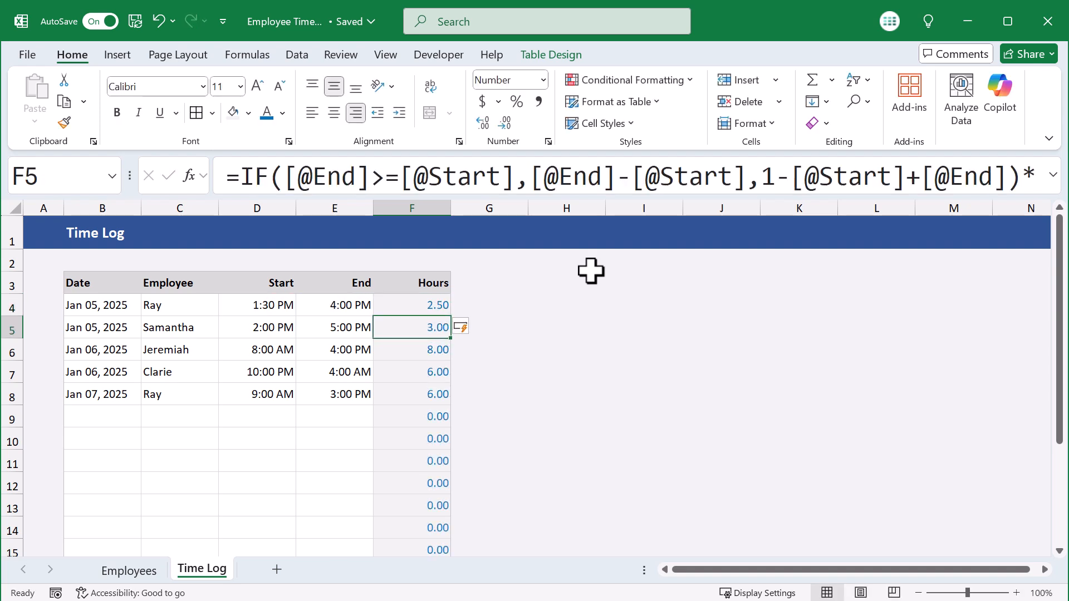
Step: Expand the formula bar for F4 and reduce its height to fit the two-line Hours formula
{"action": "left_click", "coordinate": [407, 304]}
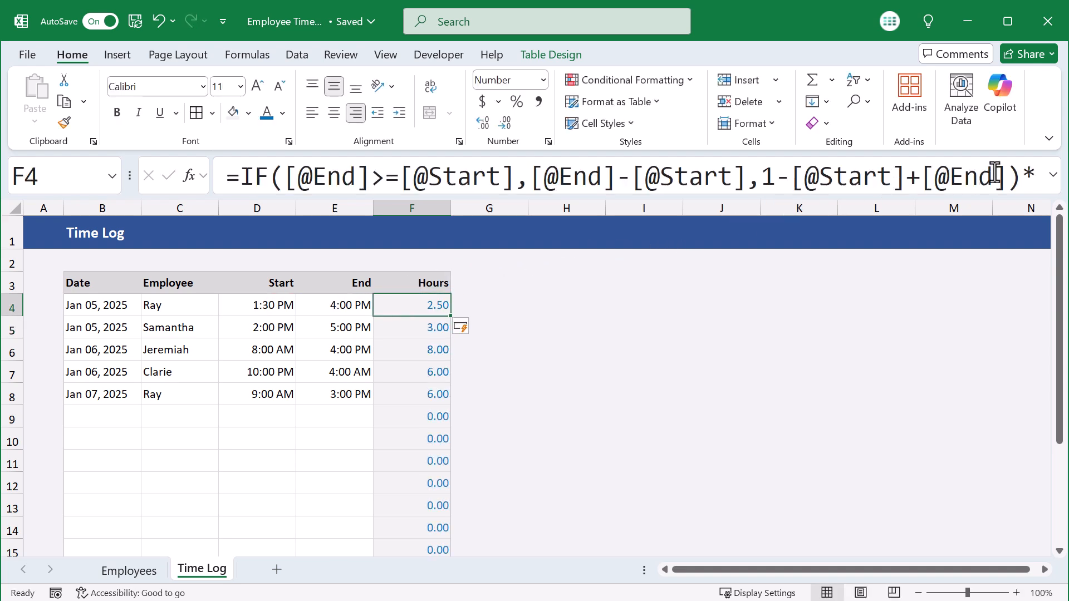
{"action": "left_click", "coordinate": [1055, 176]}
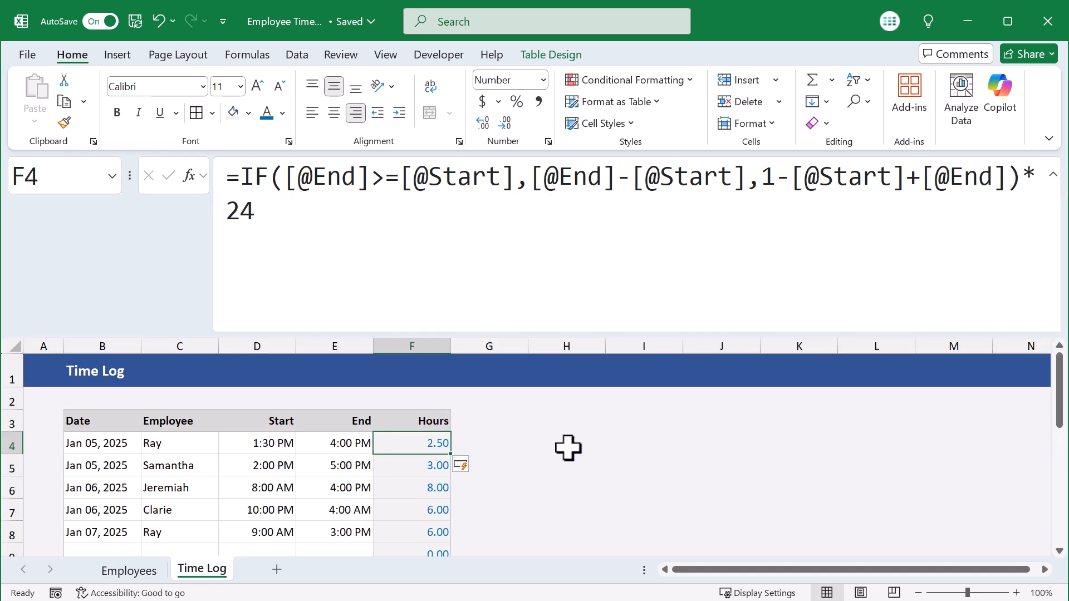
{"action": "left_click", "coordinate": [593, 289]}
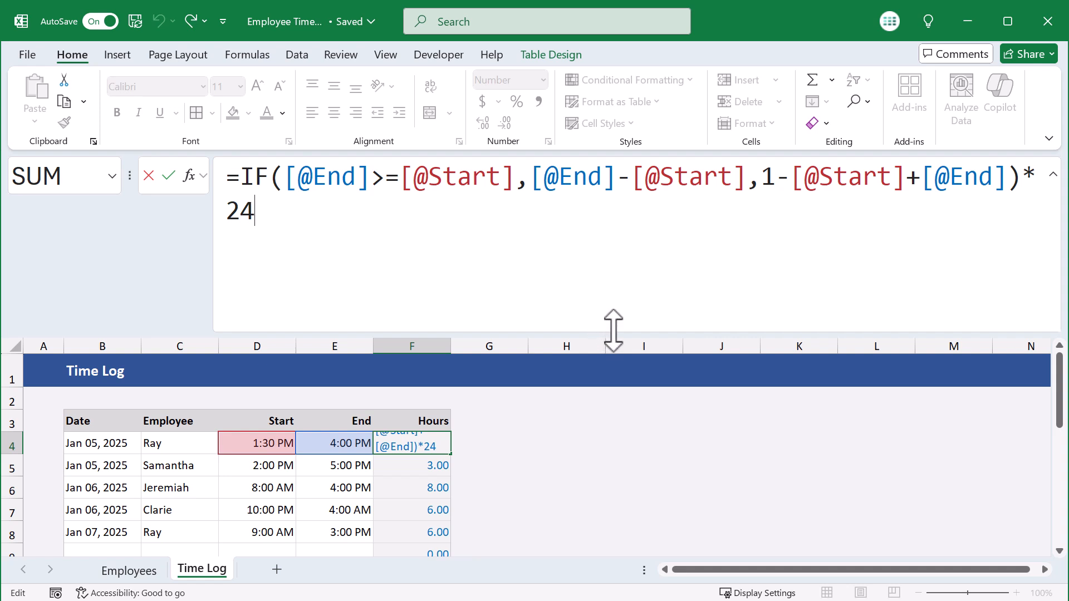
{"action": "left_click_drag", "start_coordinate": [614, 331], "coordinate": [592, 230]}
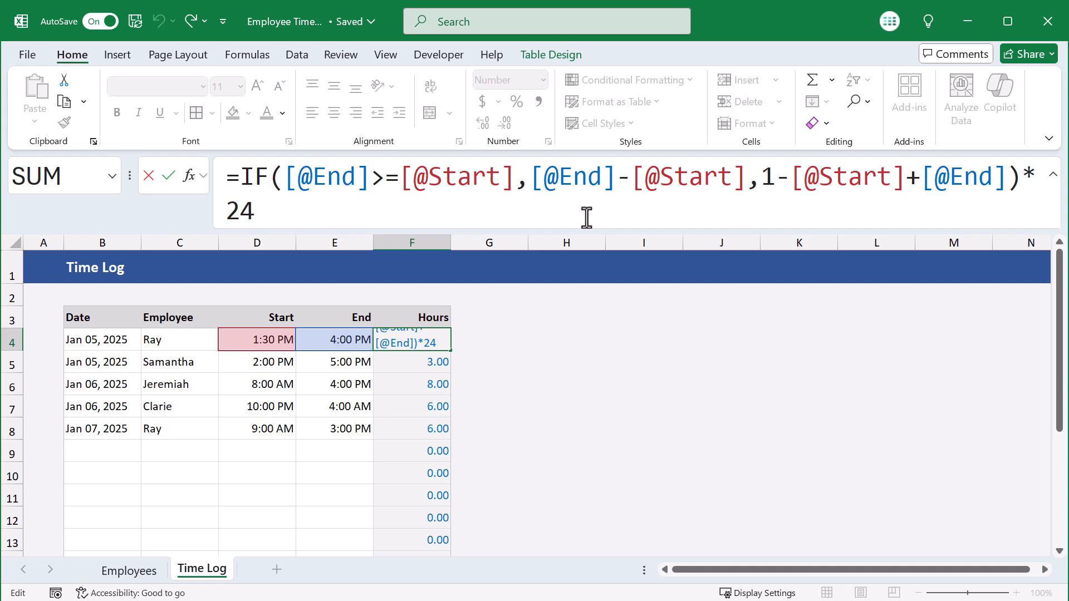
{"action": "key", "text": "Return"}
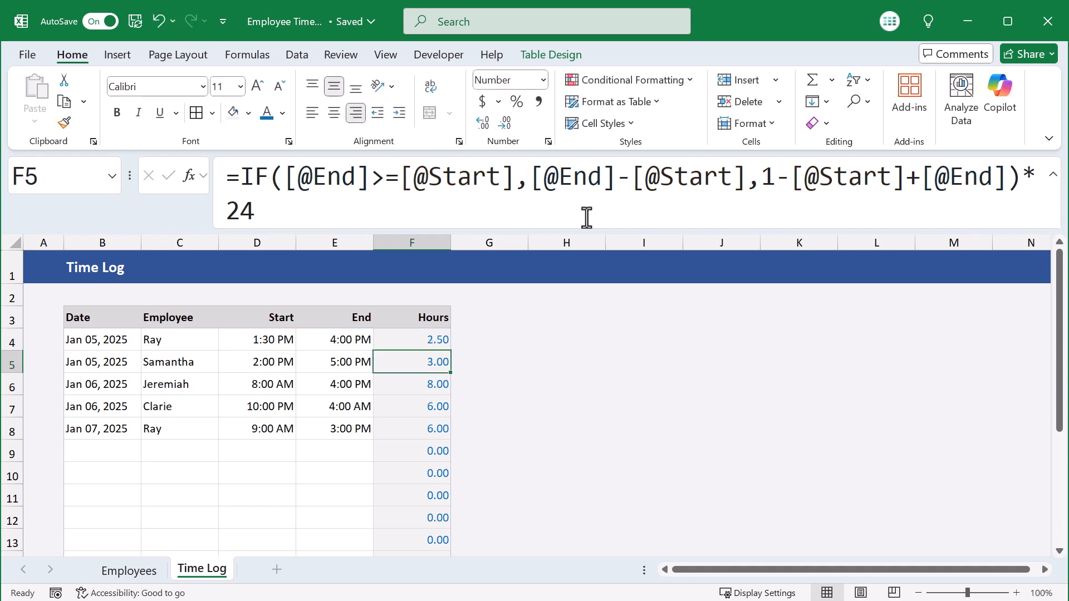
{"action": "scroll", "coordinate": [411, 344], "scroll_direction": "down", "scroll_amount": 1}
{"action": "scroll", "coordinate": [411, 344], "scroll_direction": "down", "scroll_amount": 1}
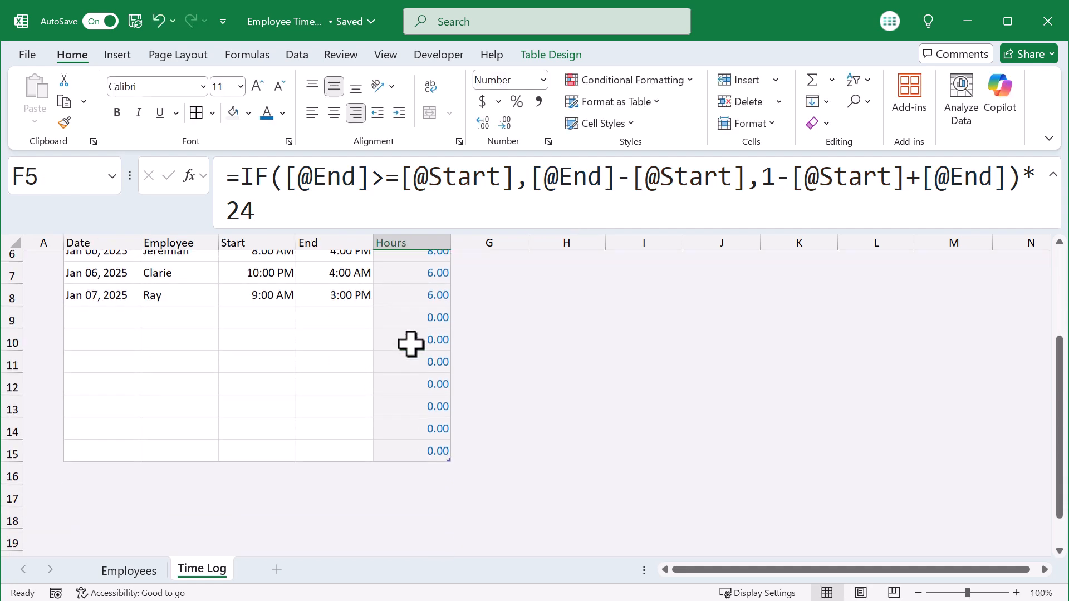
{"action": "scroll", "coordinate": [415, 313], "scroll_direction": "up", "scroll_amount": 2}
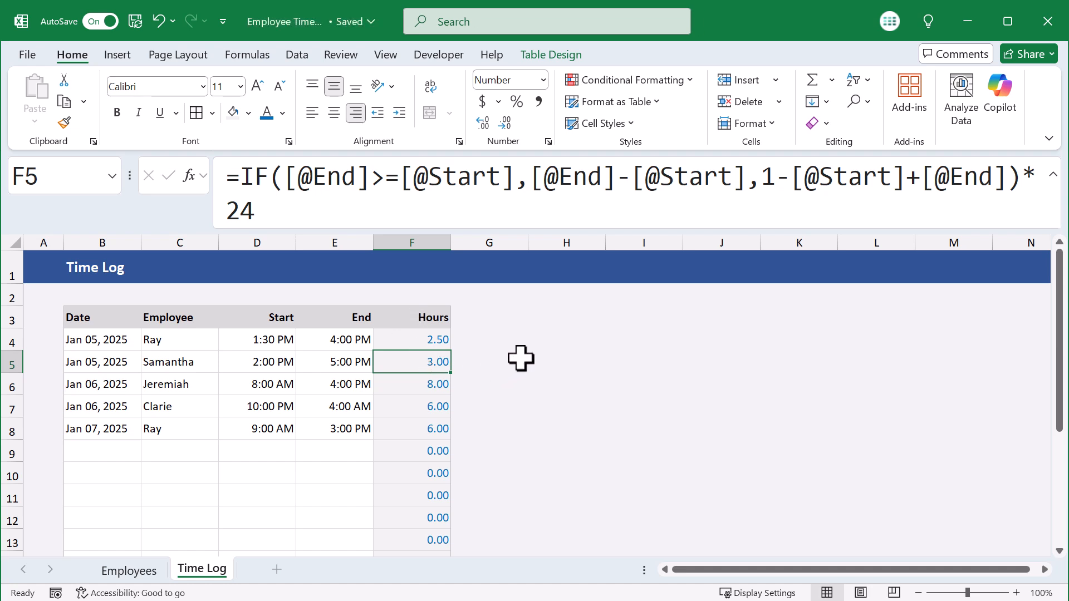
Step: Start a SUMIFS formula in D7 of the Employees sheet's Hours column, with TimeLog[Hours] as the sum range
{"action": "left_click", "coordinate": [154, 571]}
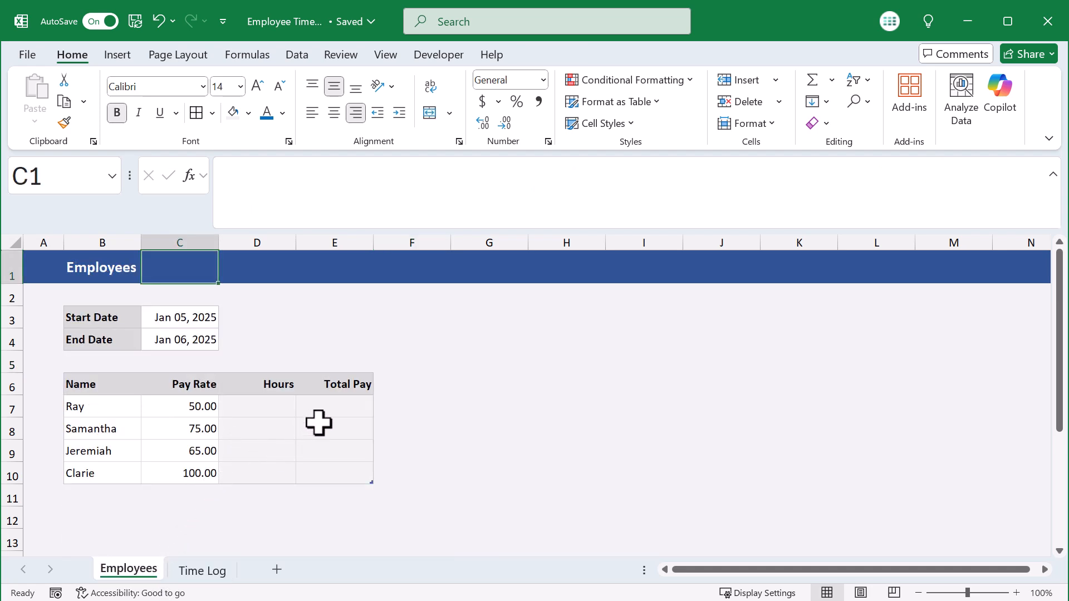
{"action": "left_click", "coordinate": [282, 410]}
{"action": "left_click", "coordinate": [329, 407]}
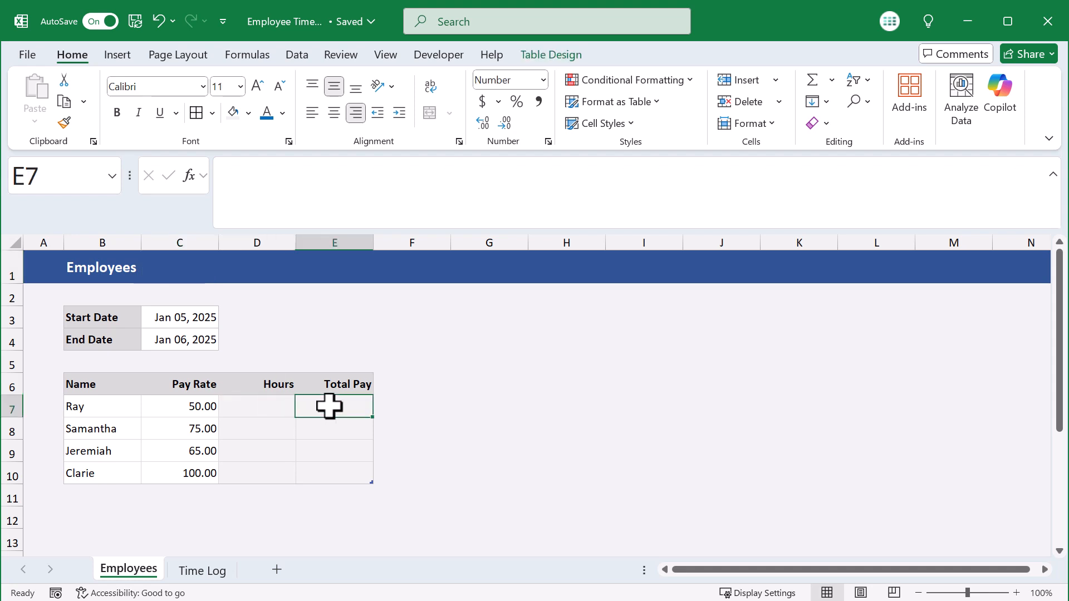
{"action": "left_click", "coordinate": [266, 406]}
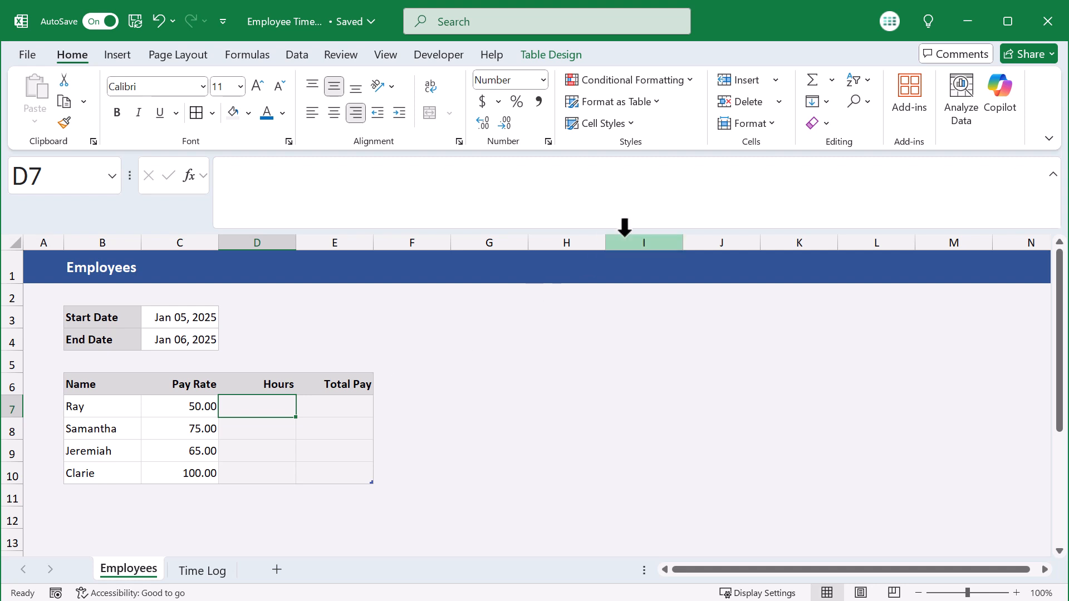
{"action": "left_click", "coordinate": [672, 195]}
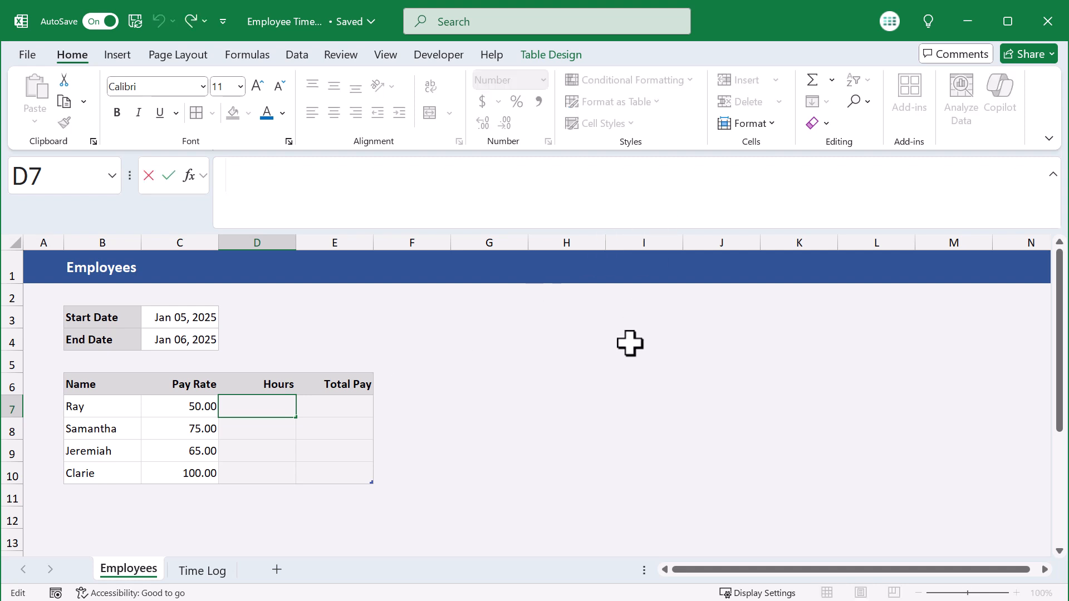
{"action": "type", "text": "="}
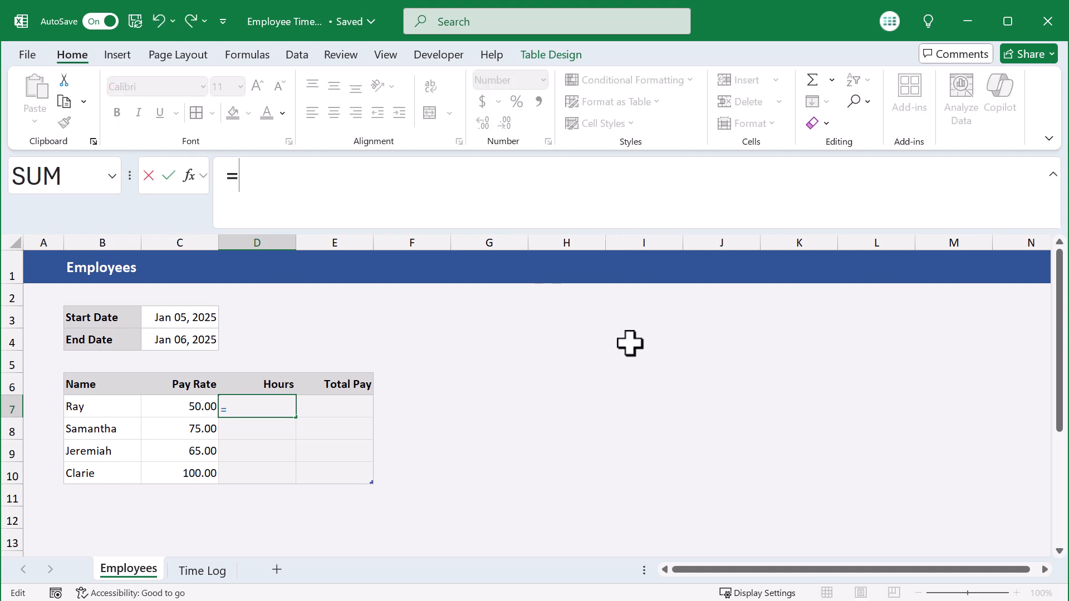
{"action": "type", "text": "sumifs("}
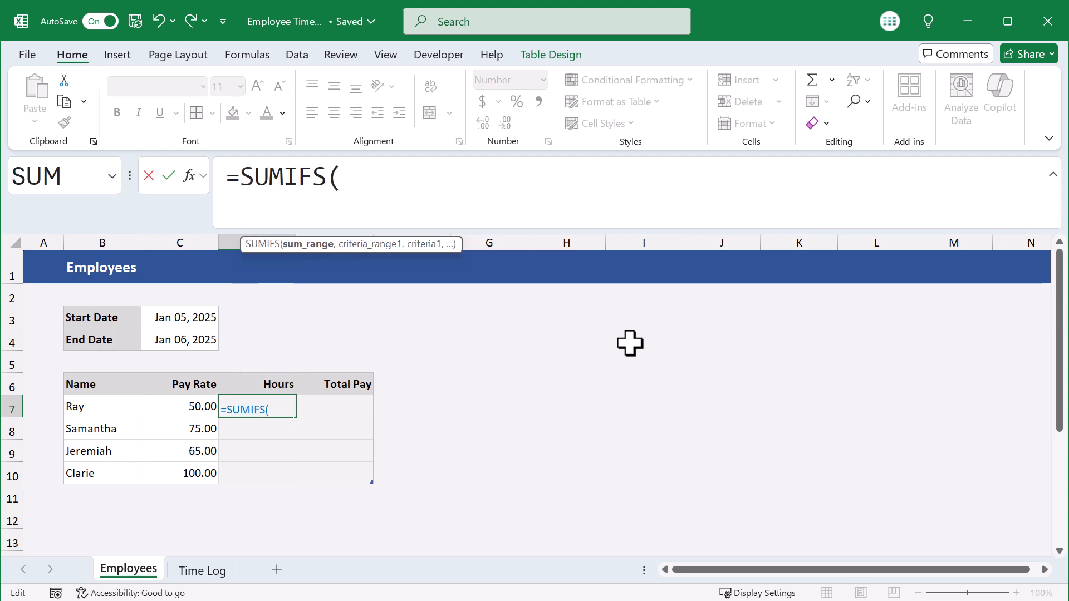
{"action": "type", "text": "TimeLog"}
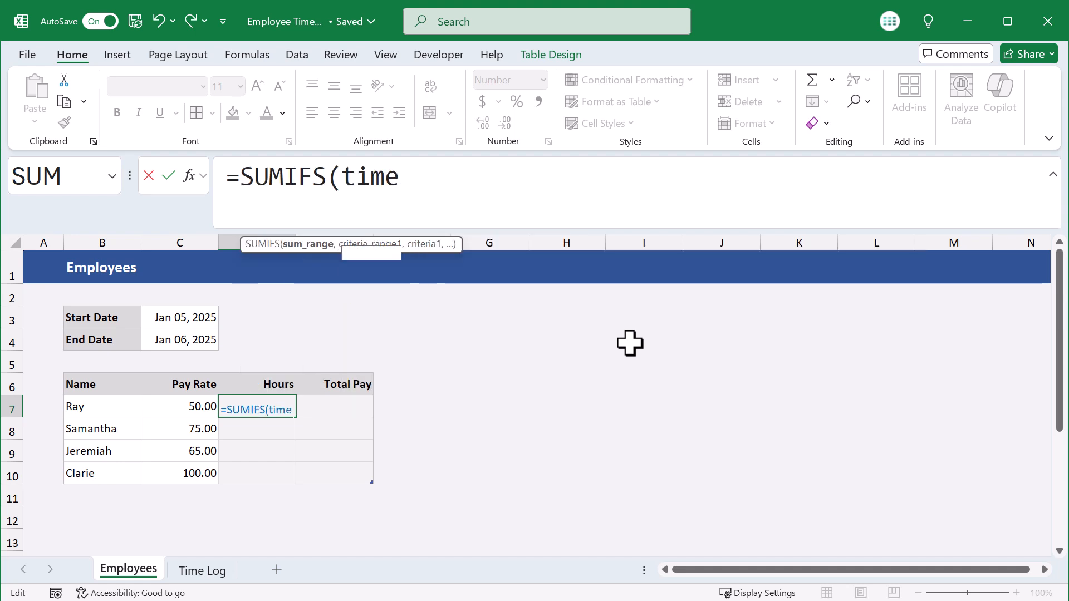
{"action": "type", "text": "["}
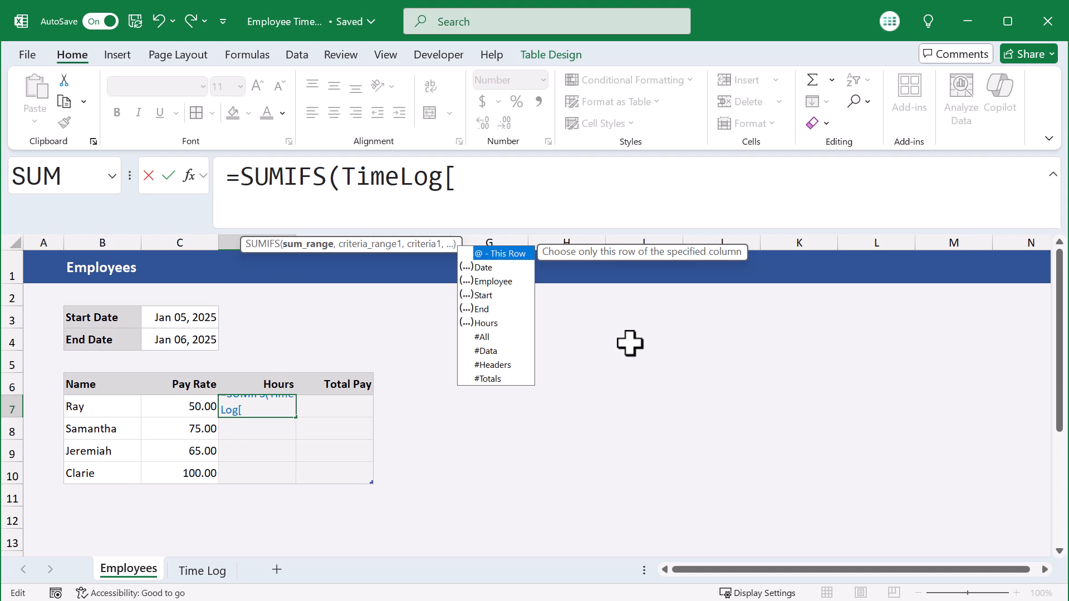
{"action": "type", "text": "h"}
{"action": "key", "text": "Tab"}
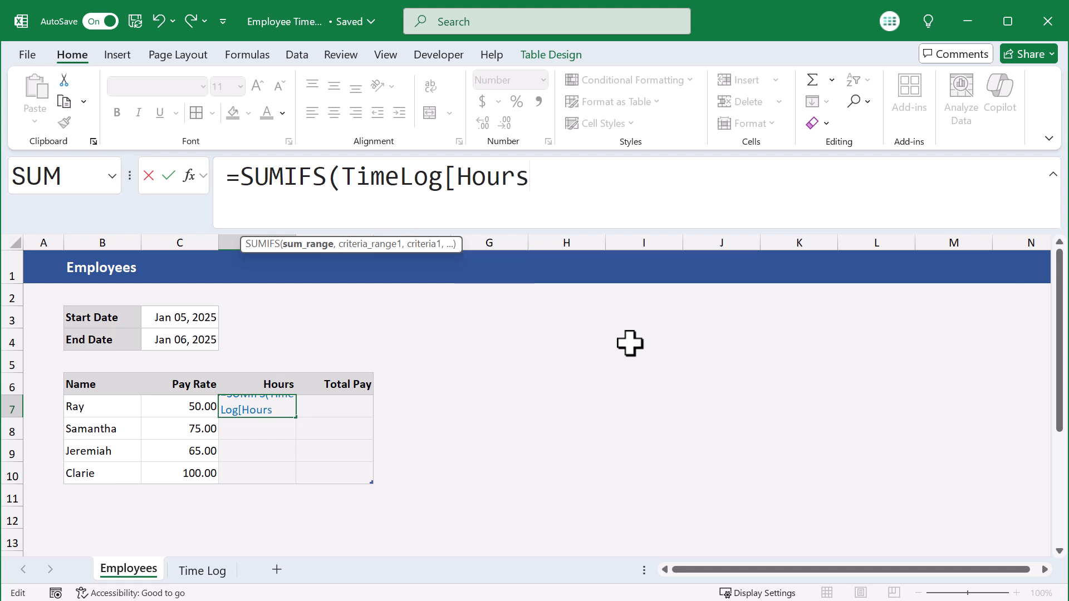
{"action": "type", "text": "],"}
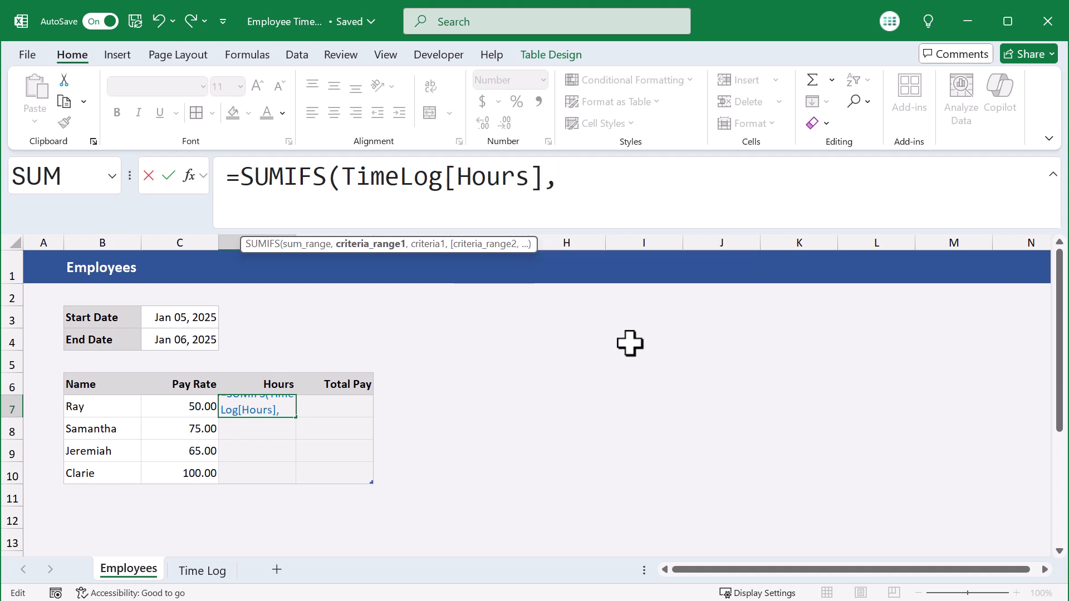
Step: Add the first SUMIFS condition, matching TimeLog[Date] against ">="&$C$3
{"action": "type", "text": "timel"}
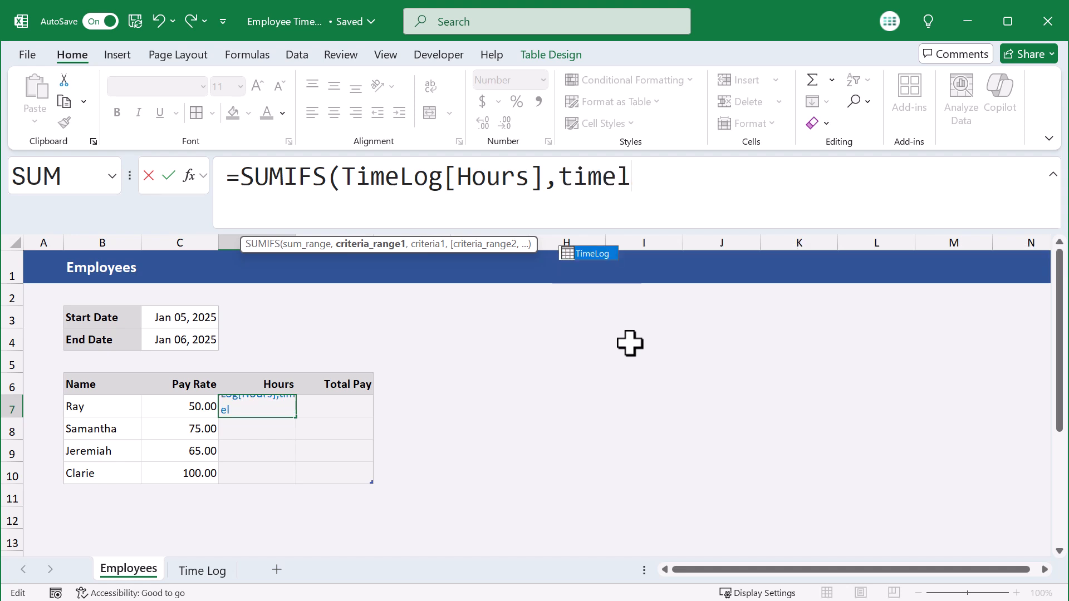
{"action": "key", "text": "Tab"}
{"action": "type", "text": "["}
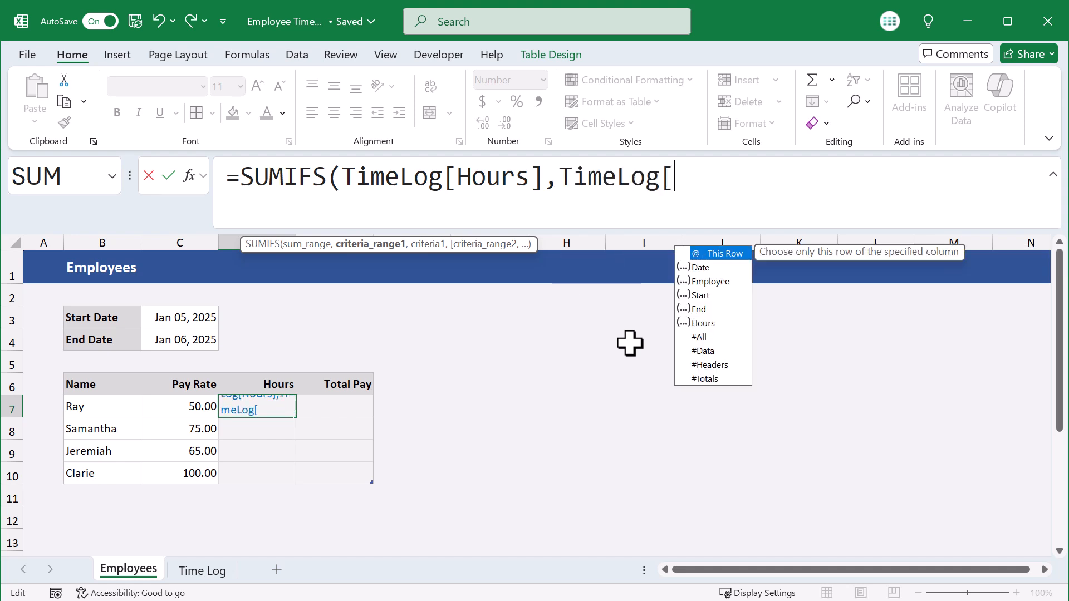
{"action": "type", "text": "da"}
{"action": "key", "text": "Tab"}
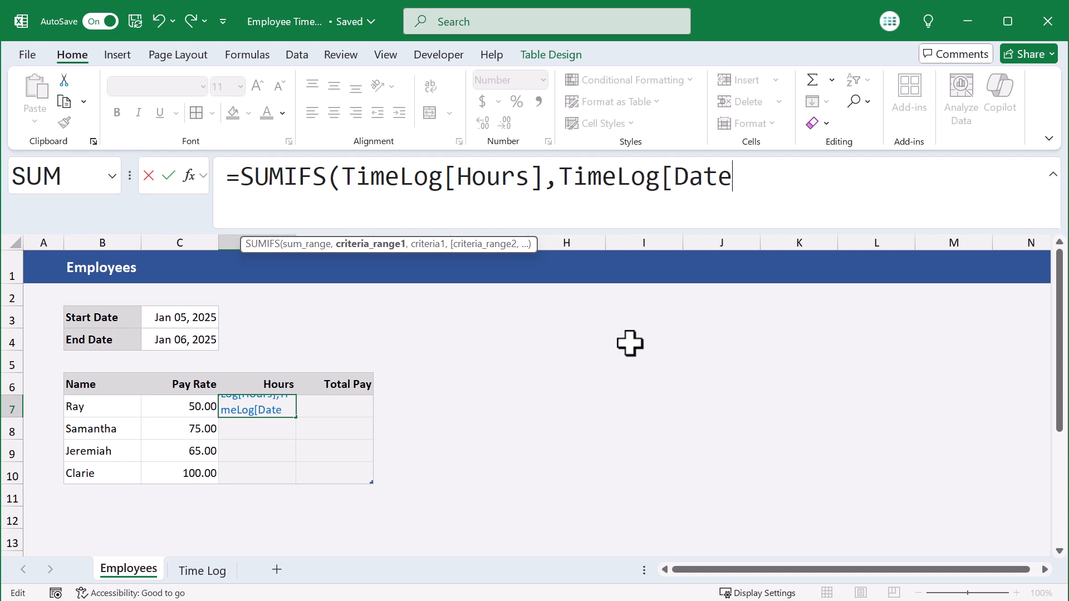
{"action": "type", "text": "],"}
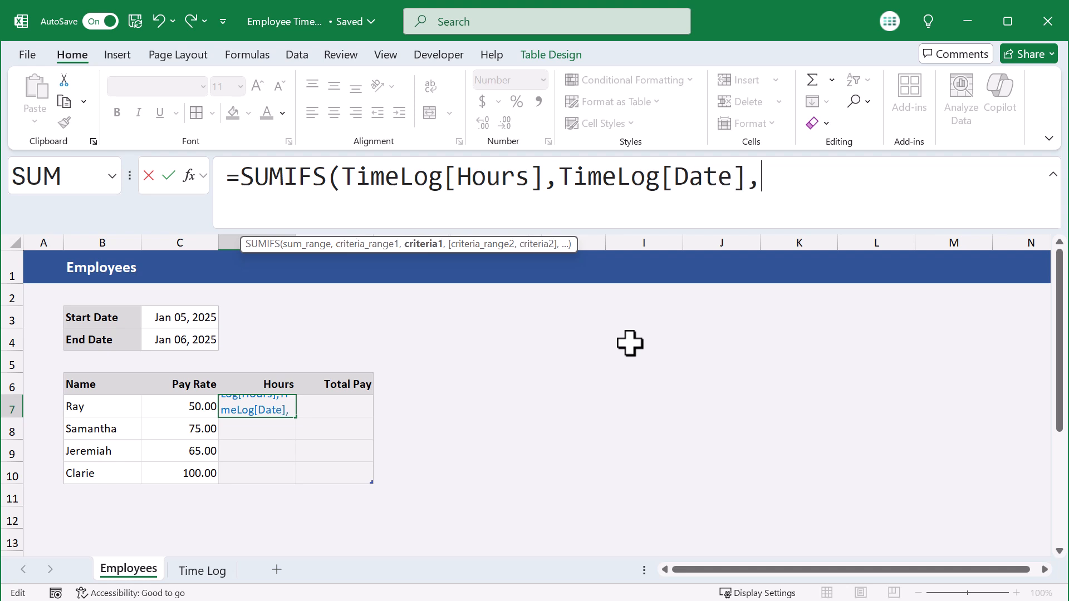
{"action": "type", "text": "\">"}
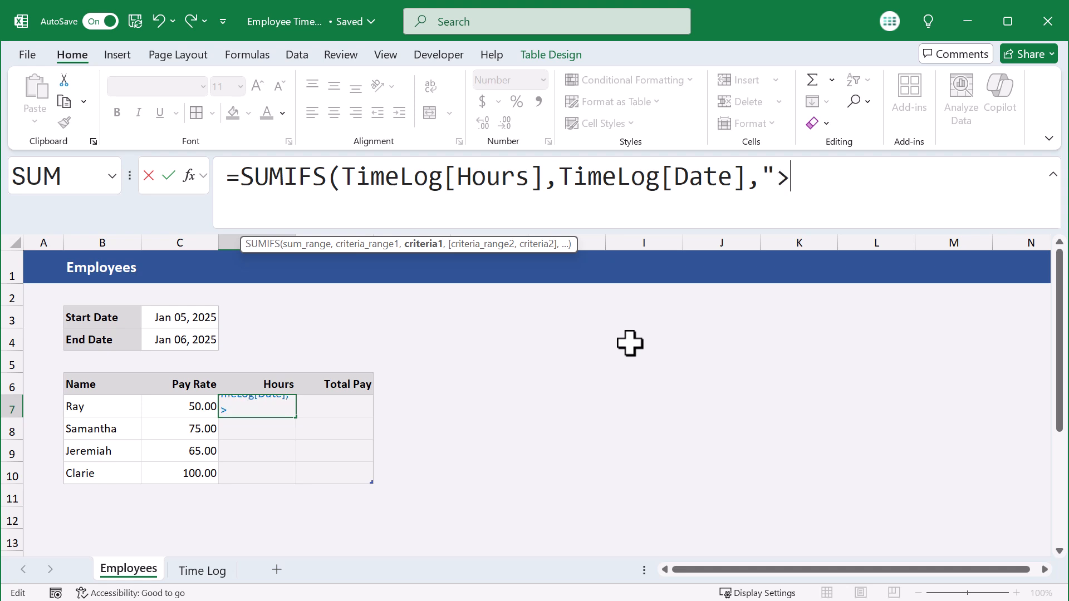
{"action": "type", "text": "=\"&$"}
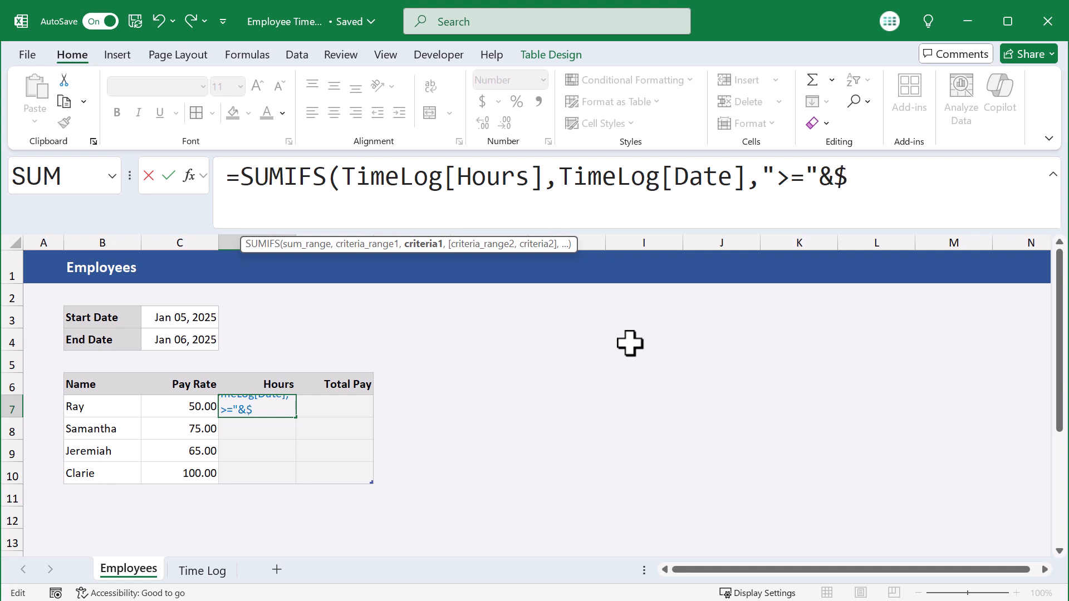
{"action": "type", "text": "C$3"}
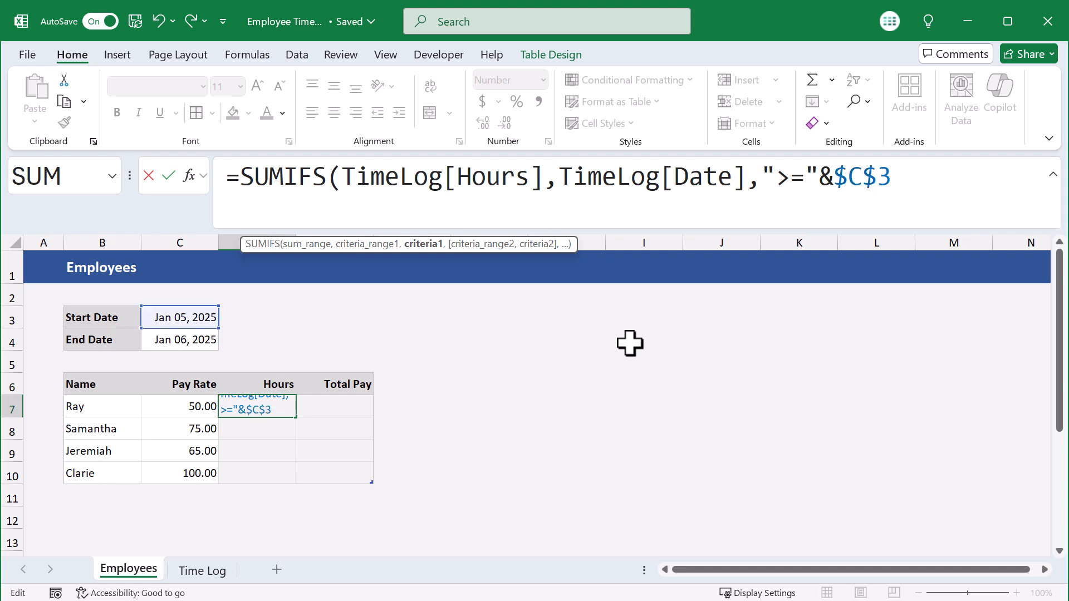
{"action": "type", "text": ","}
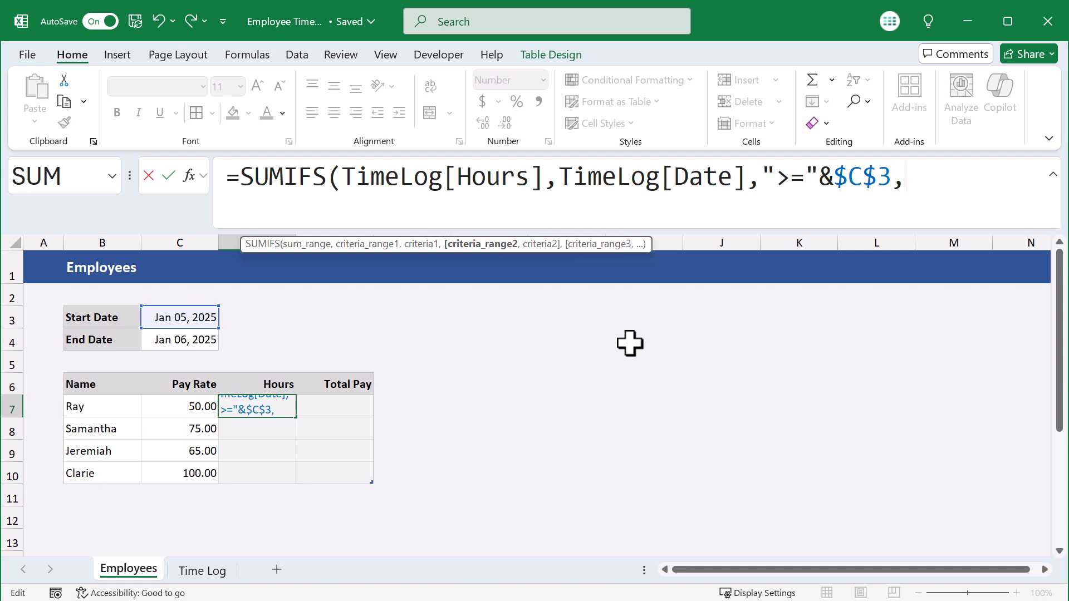
Step: Add the second SUMIFS condition, matching TimeLog[Date] against "<="&$C$4
{"action": "type", "text": "time"}
{"action": "key", "text": "Down"}
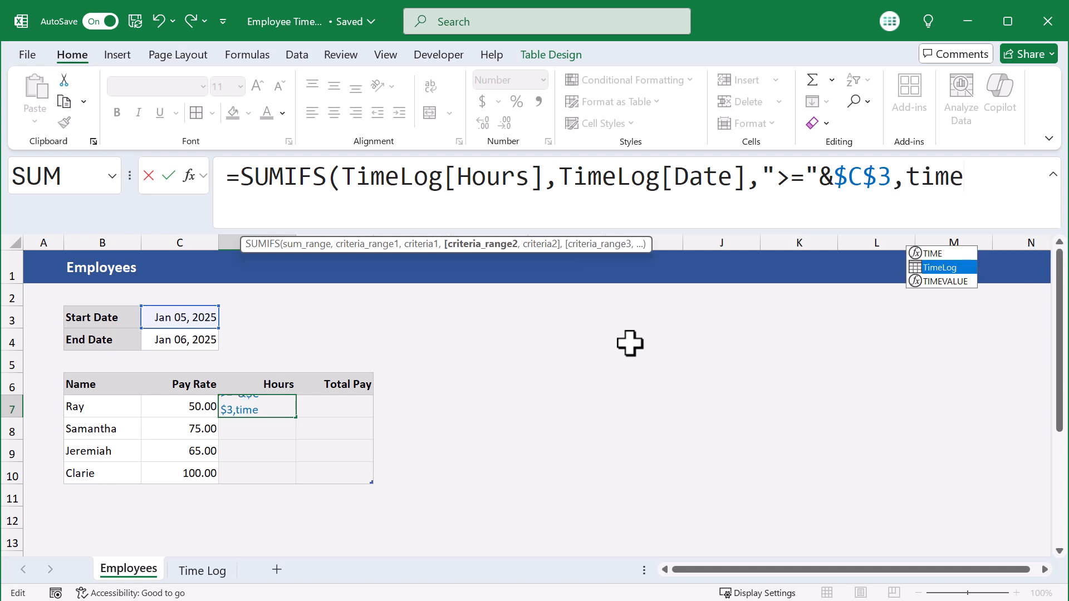
{"action": "key", "text": "Tab"}
{"action": "type", "text": "[dat"}
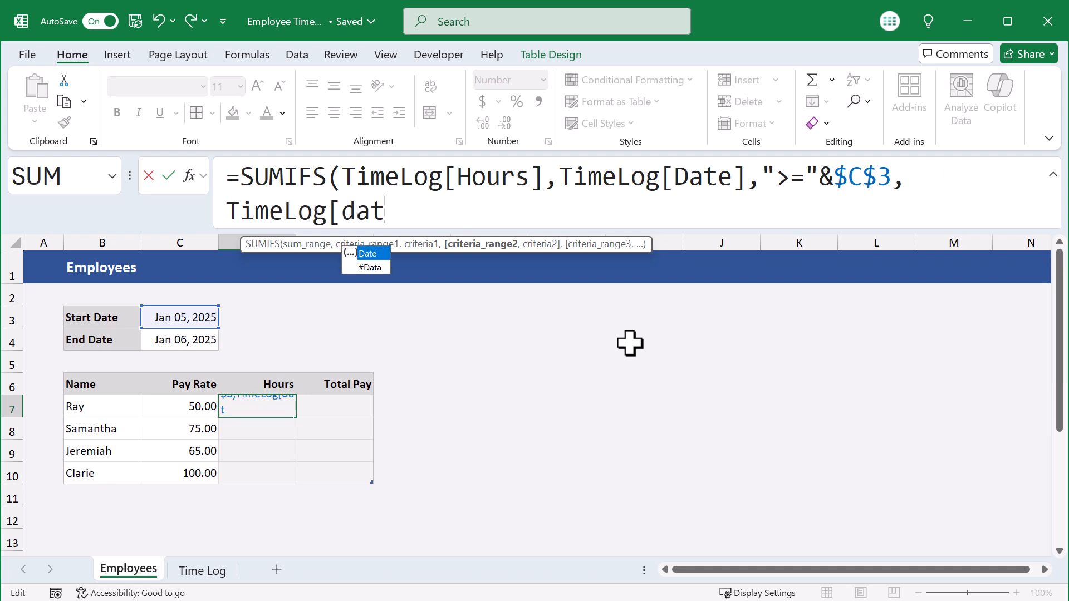
{"action": "key", "text": "Tab"}
{"action": "type", "text": "]"}
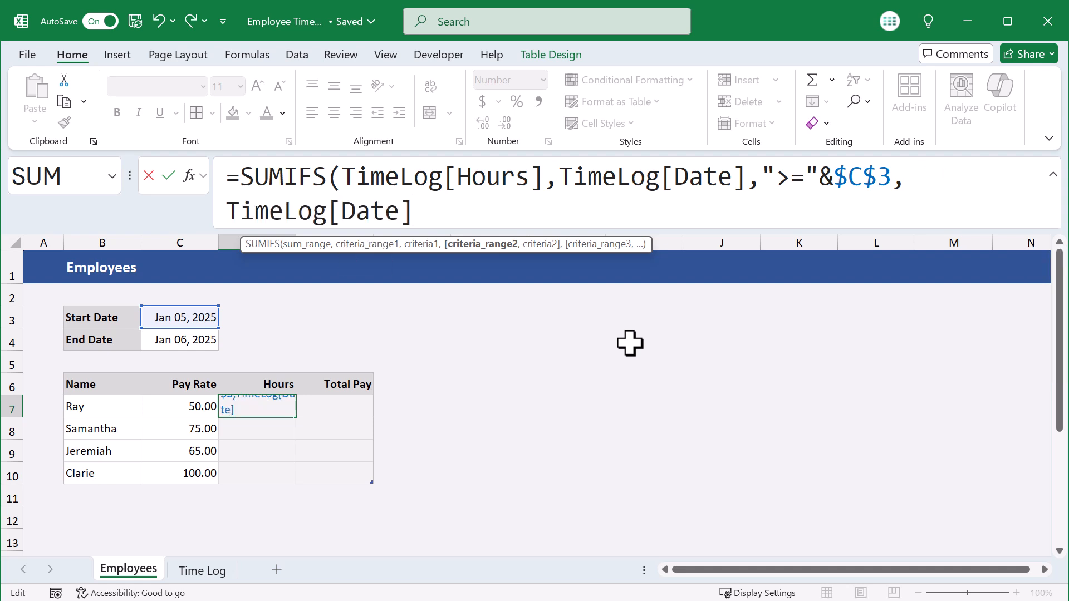
{"action": "type", "text": ","}
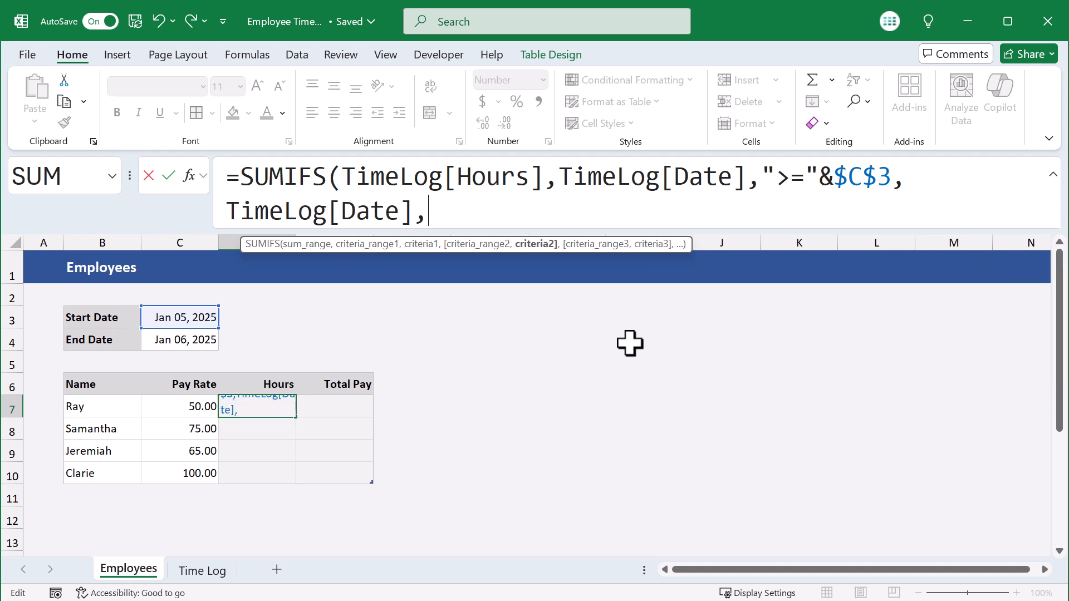
{"action": "type", "text": "\"<=\"&$C$4"}
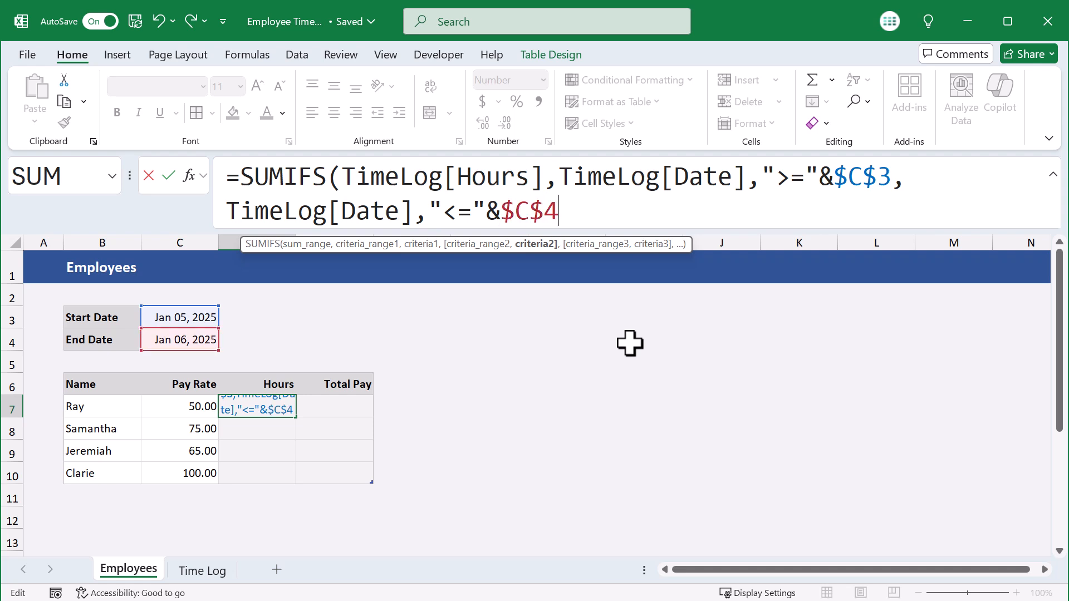
{"action": "type", "text": ","}
{"action": "type", "text": "time"}
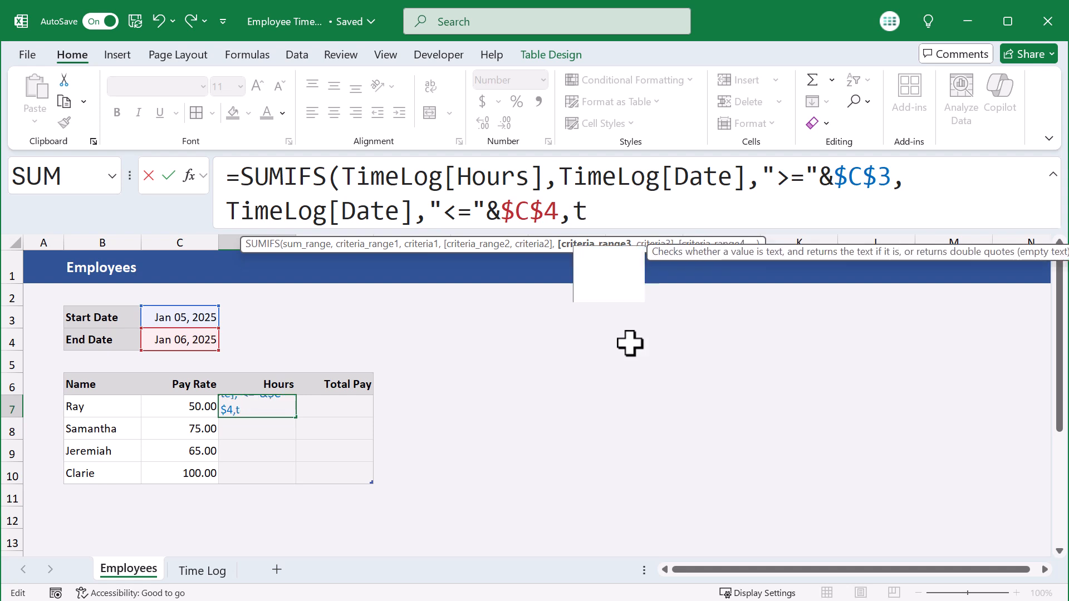
{"action": "key", "text": "Down"}
{"action": "key", "text": "Tab"}
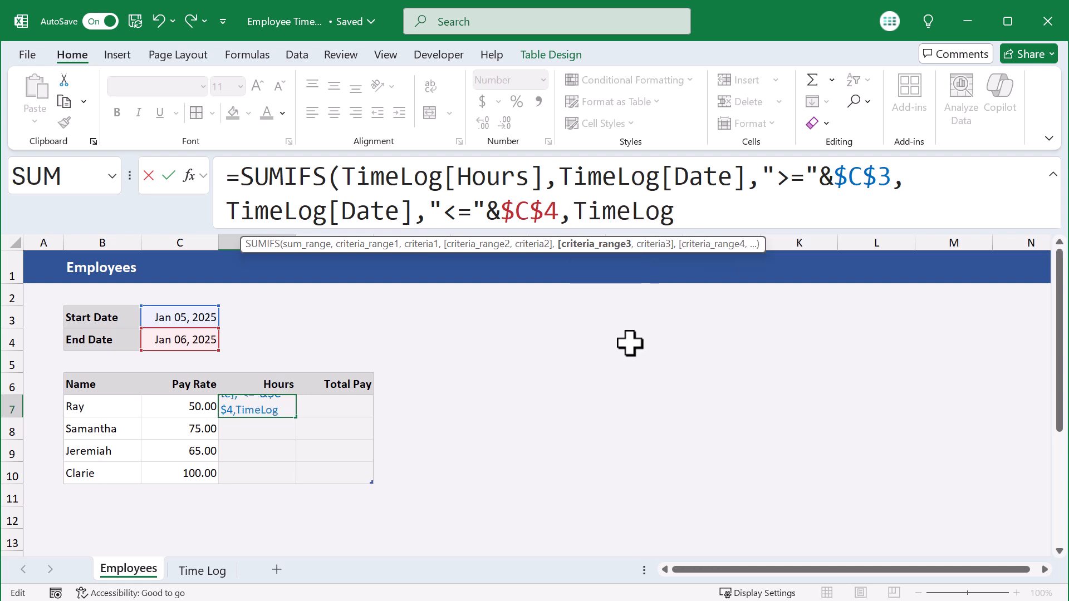
{"action": "type", "text": "[em"}
{"action": "key", "text": "Tab"}
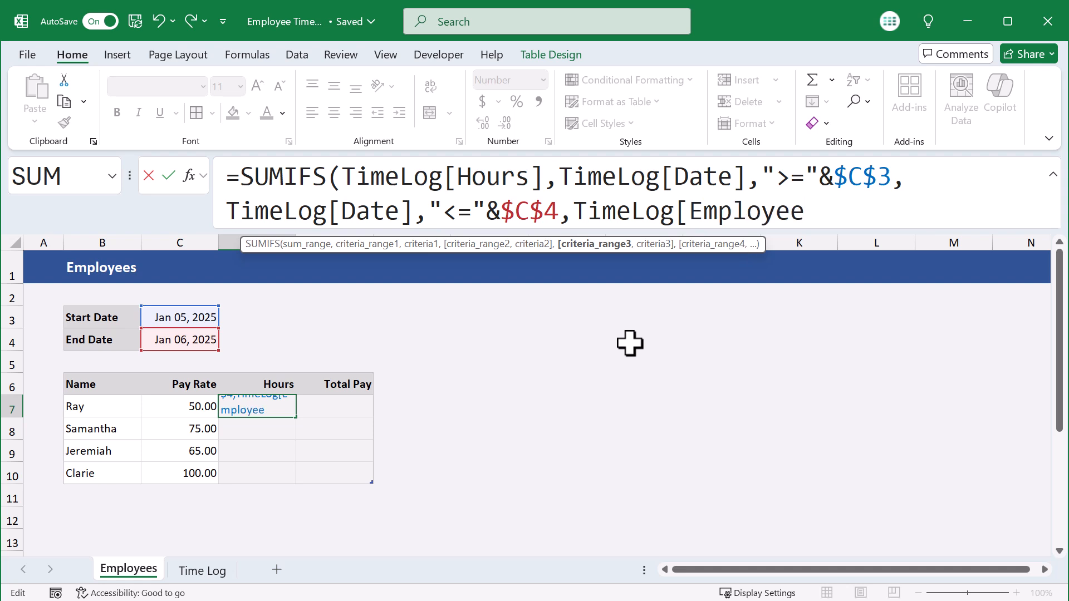
{"action": "type", "text": "],"}
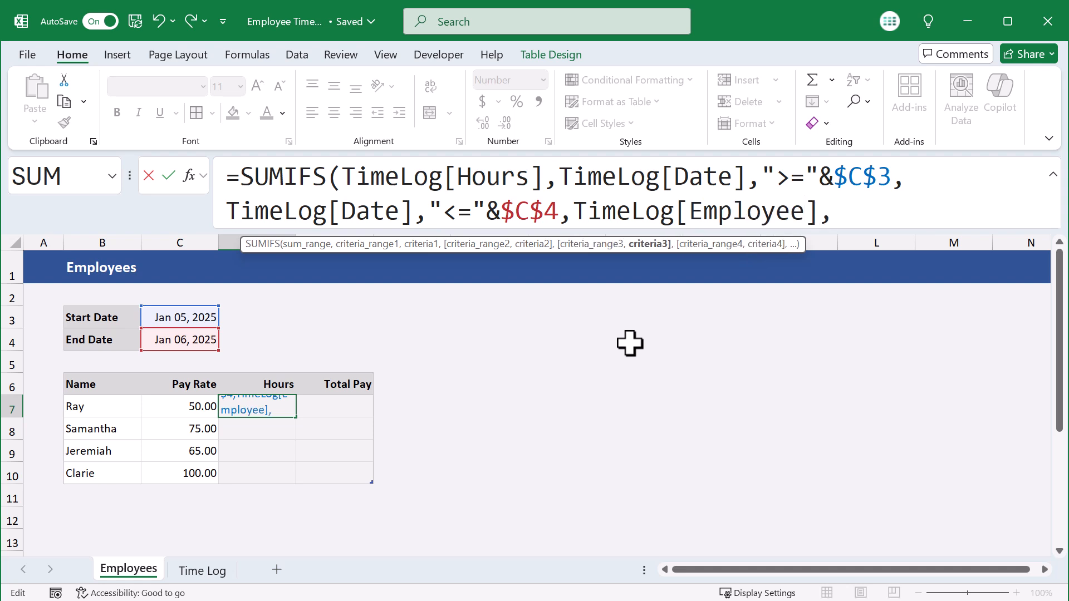
{"action": "type", "text": "["}
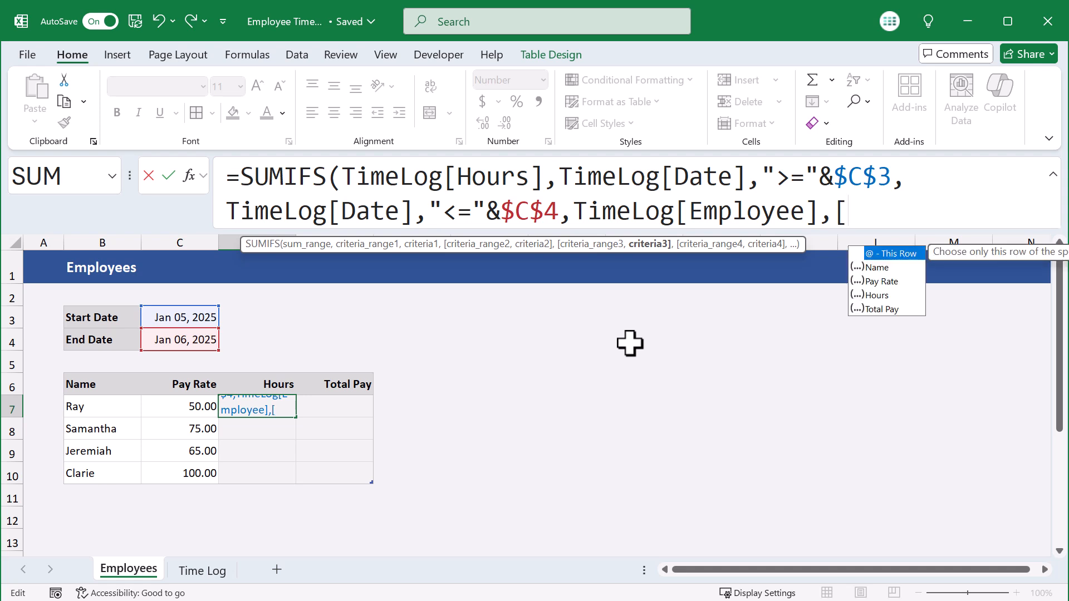
{"action": "type", "text": "@n"}
{"action": "key", "text": "Tab"}
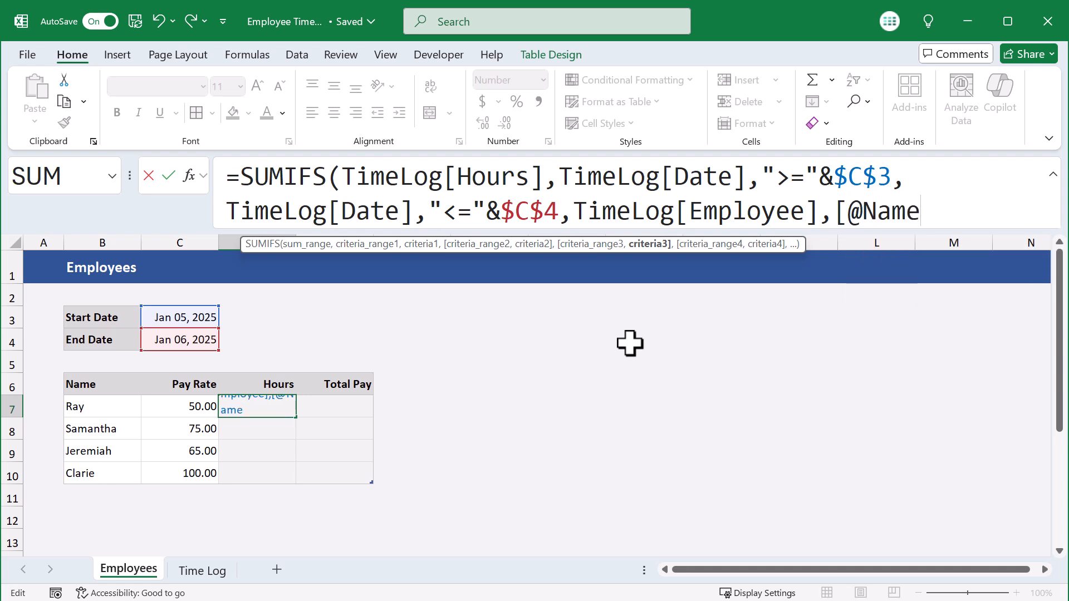
{"action": "type", "text": "])"}
{"action": "key", "text": "Return"}
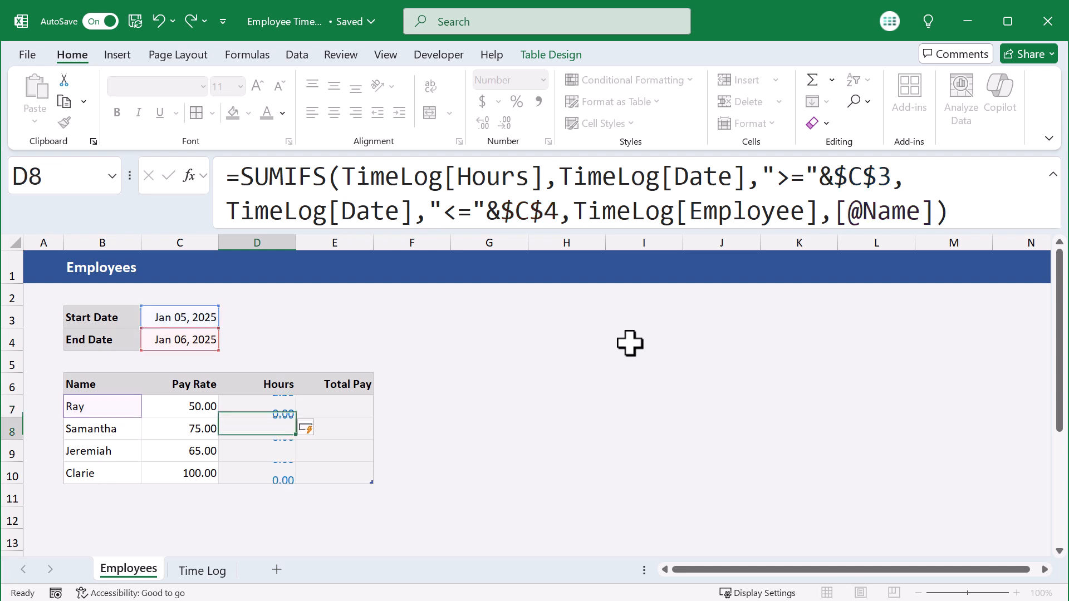
Step: Review the SUMIFS formula in D7 and the cells it references, leaving the formula as entered
{"action": "left_click", "coordinate": [271, 402]}
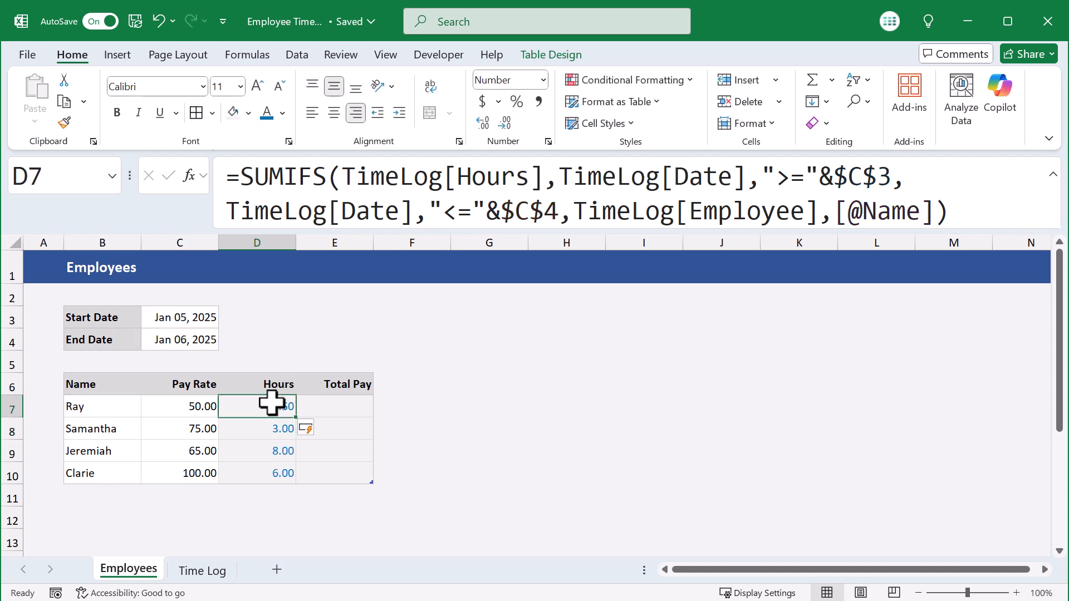
{"action": "left_click", "coordinate": [1004, 208]}
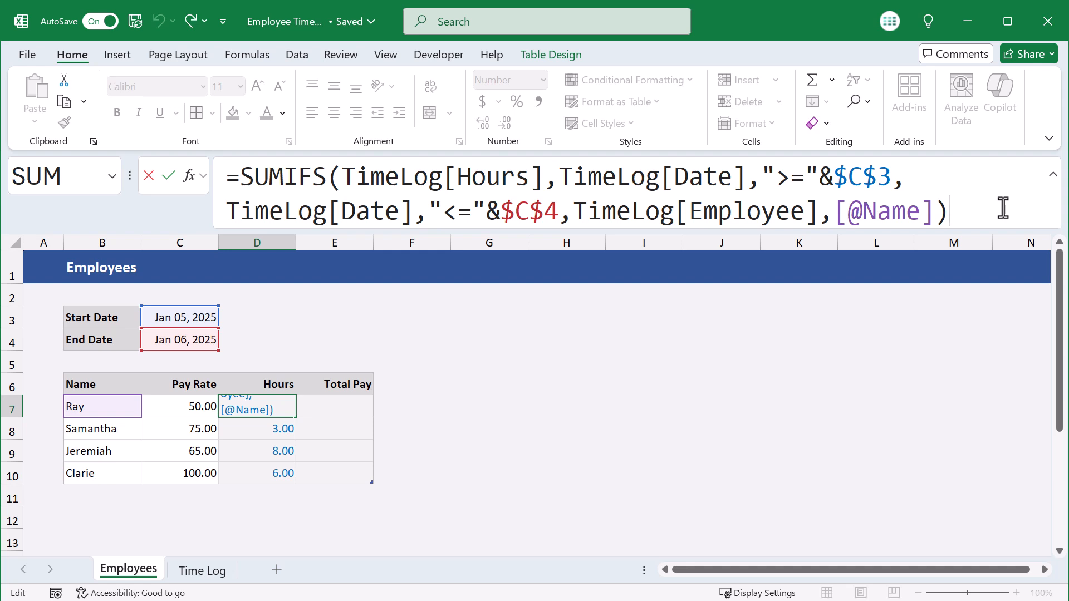
{"action": "key", "text": "Return"}
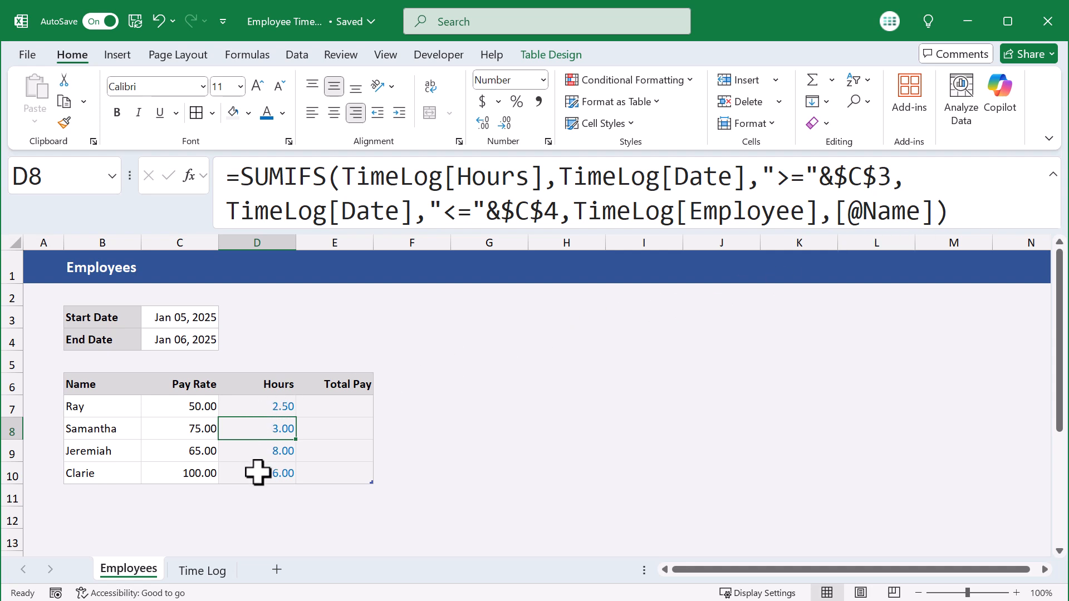
Step: Start the Total Pay formula in E7 with the current row's pay rate, =[@[Pay Rate]]
{"action": "left_click", "coordinate": [354, 411]}
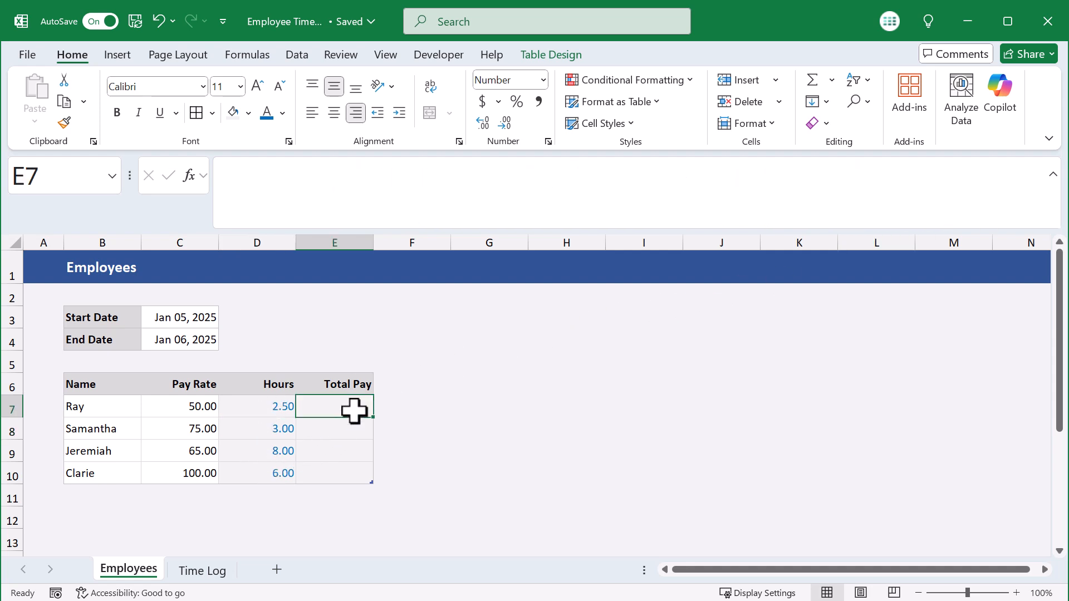
{"action": "left_click", "coordinate": [466, 203]}
{"action": "type", "text": "="}
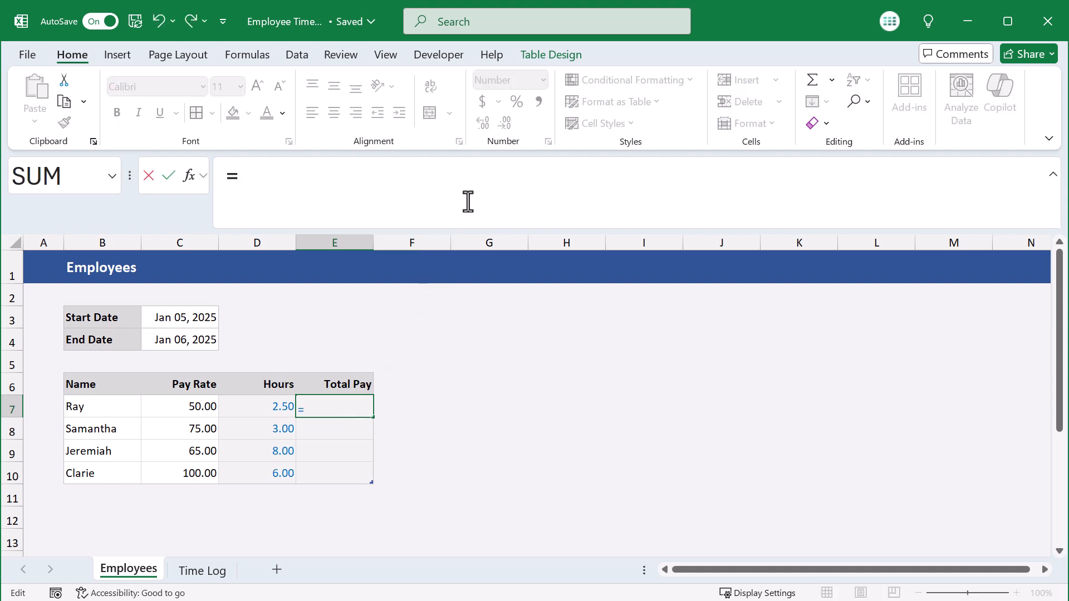
{"action": "type", "text": "["}
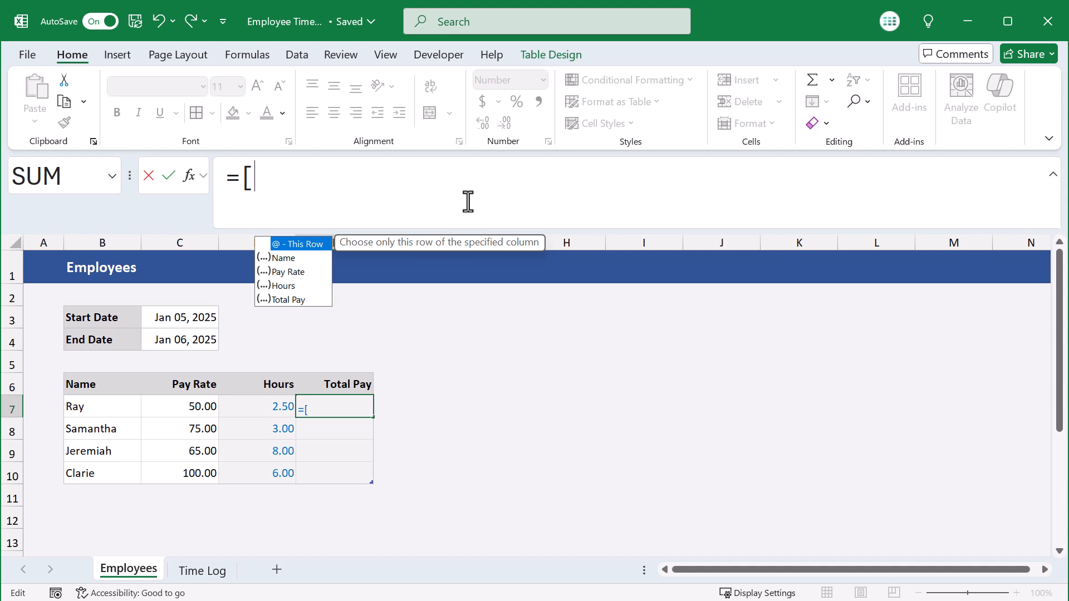
{"action": "type", "text": "@["}
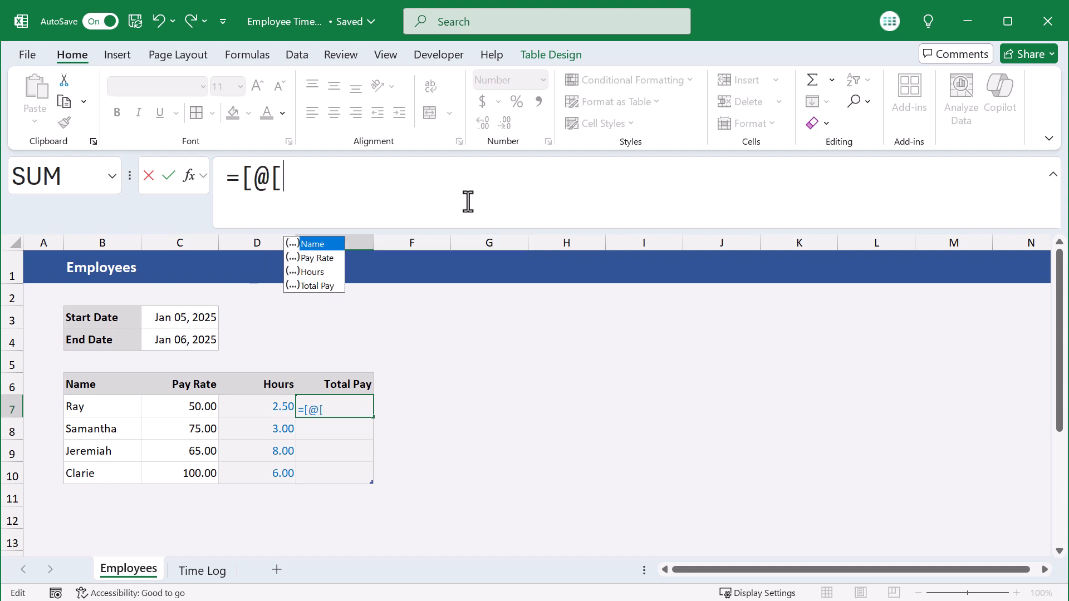
{"action": "type", "text": "p"}
{"action": "key", "text": "Tab"}
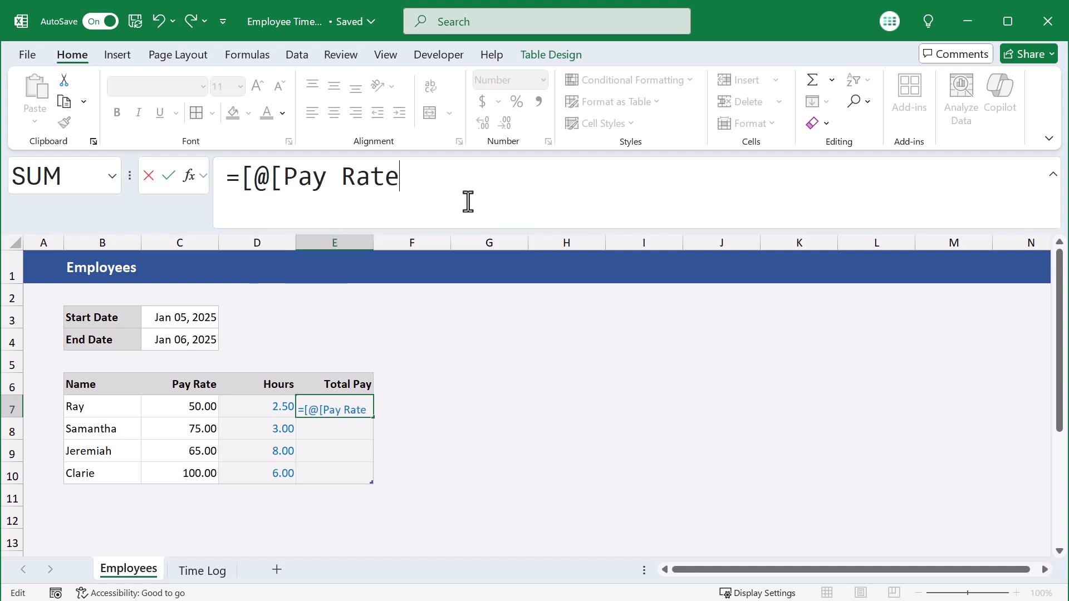
{"action": "type", "text": "]]"}
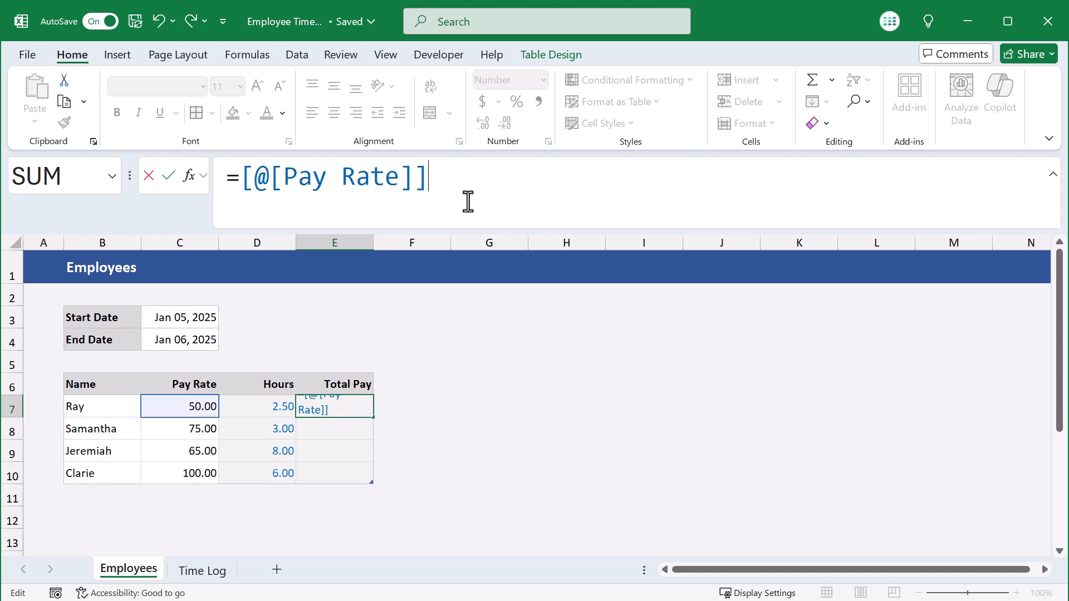
{"action": "type", "text": "*["}
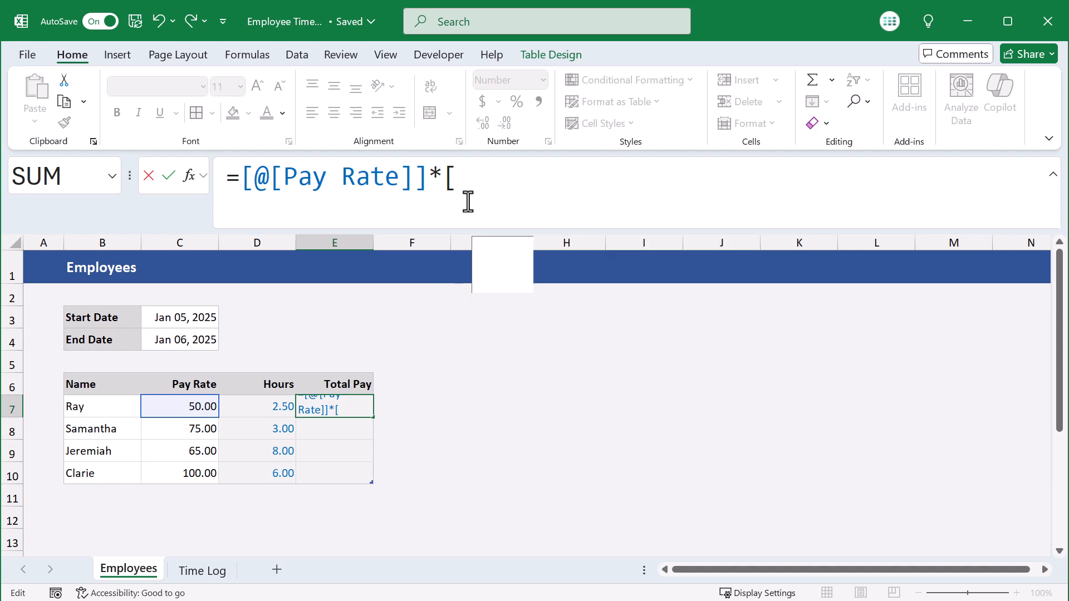
{"action": "type", "text": "@Hours"}
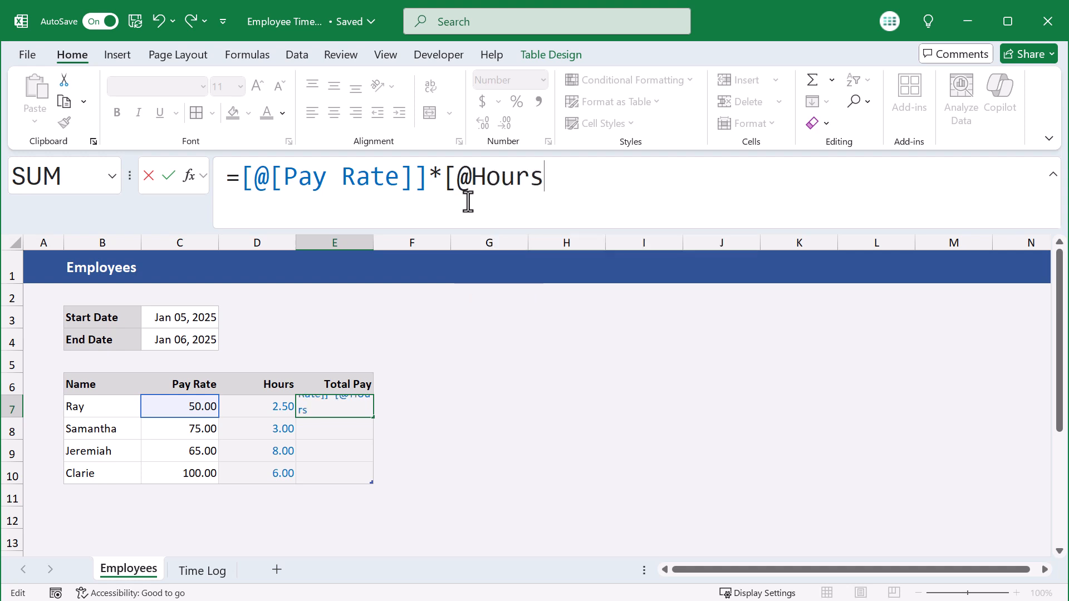
{"action": "type", "text": "]"}
{"action": "key", "text": "Return"}
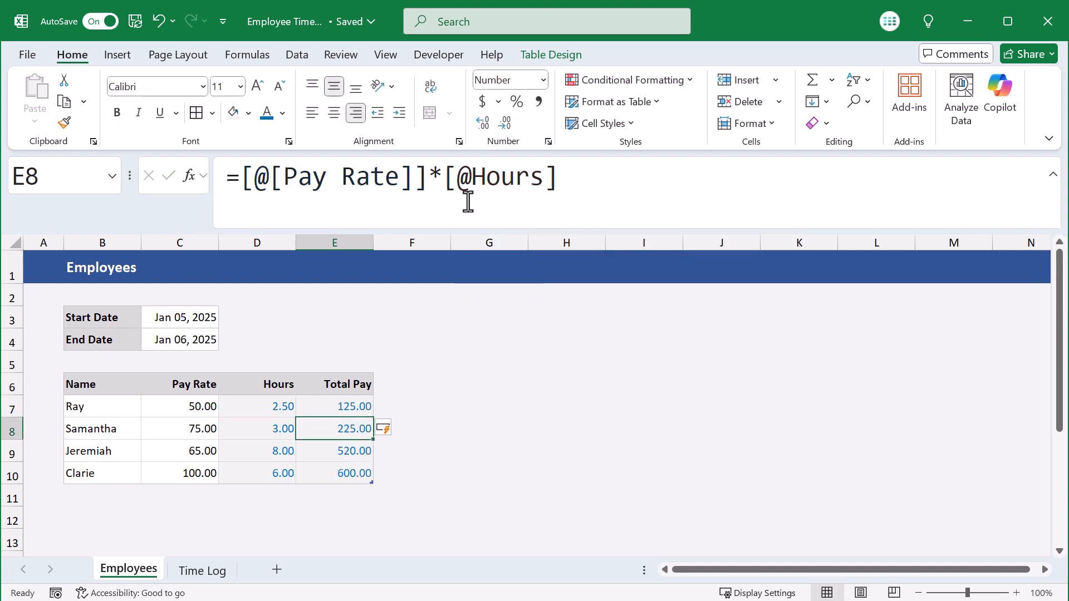
{"action": "left_click", "coordinate": [363, 402]}
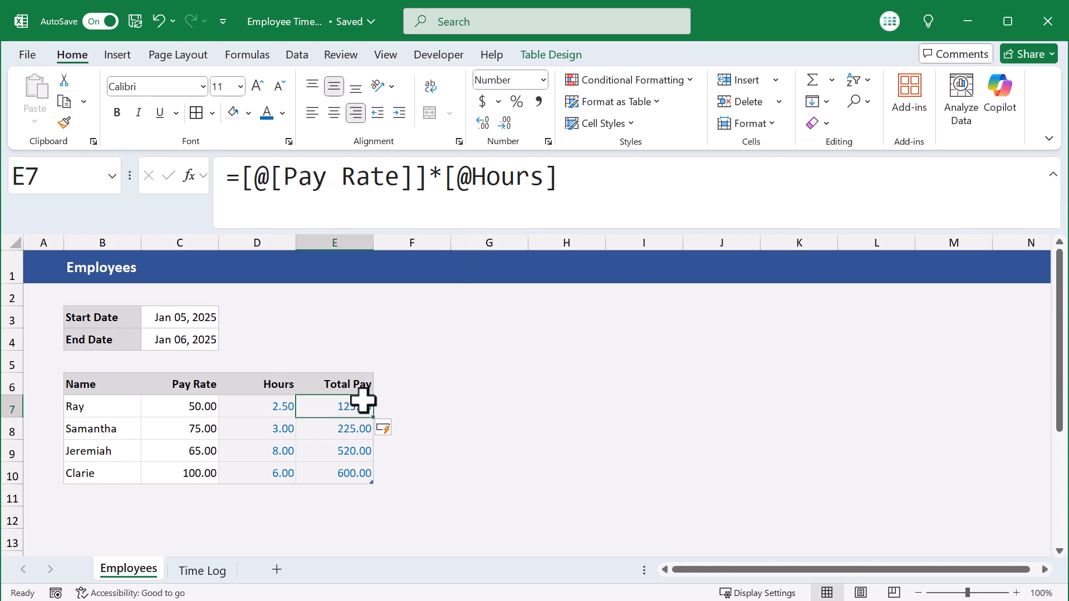
{"action": "left_click", "coordinate": [672, 186]}
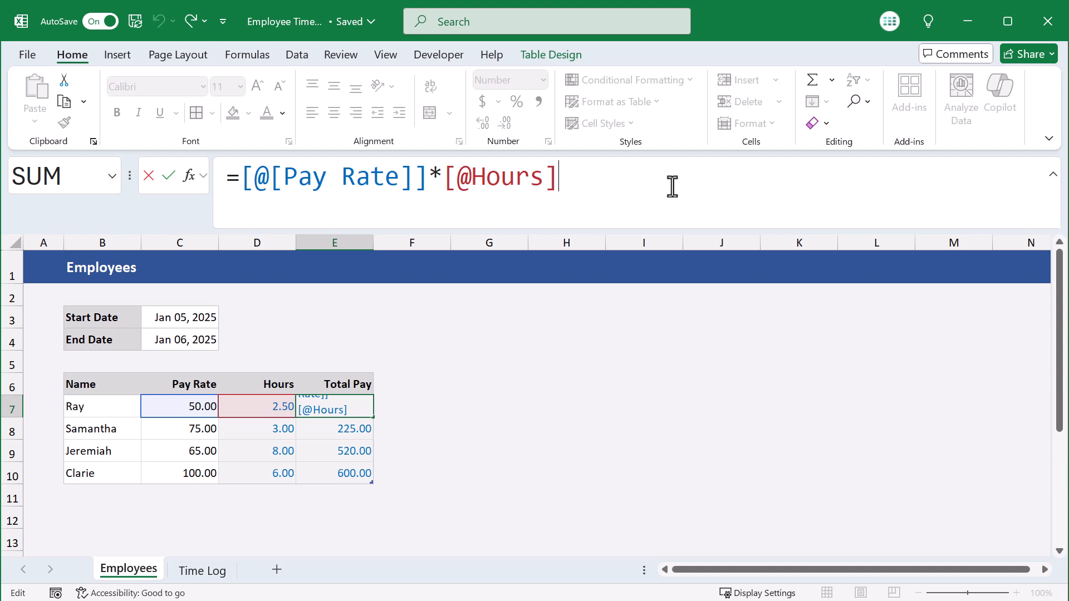
{"action": "key", "text": "Return"}
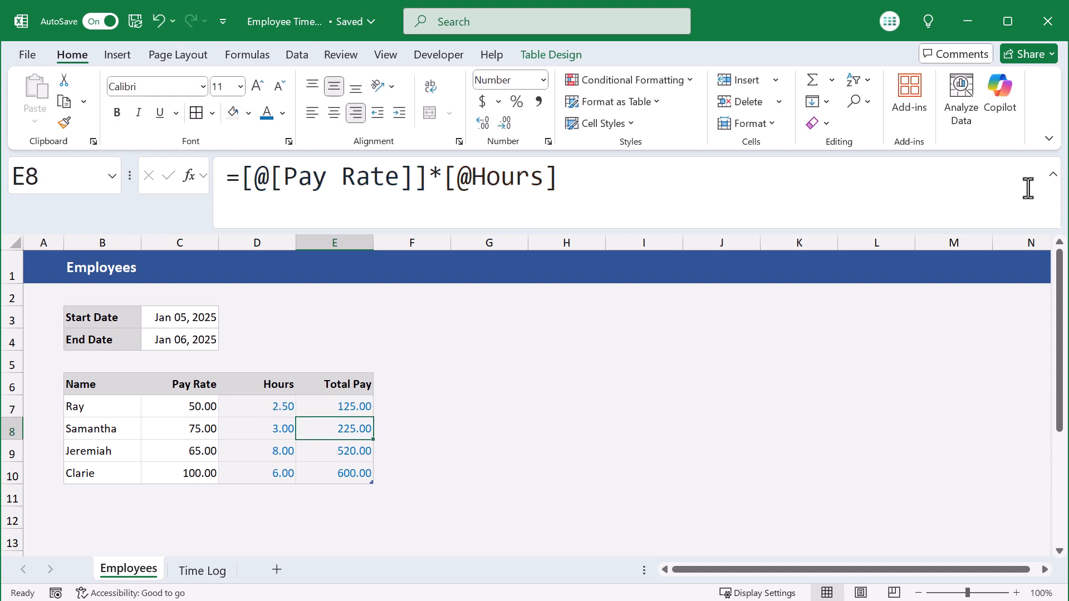
Step: Collapse the expanded formula bar and extend the Employees table by two rows, down to row 12
{"action": "left_click", "coordinate": [1053, 174]}
{"action": "left_click", "coordinate": [510, 333]}
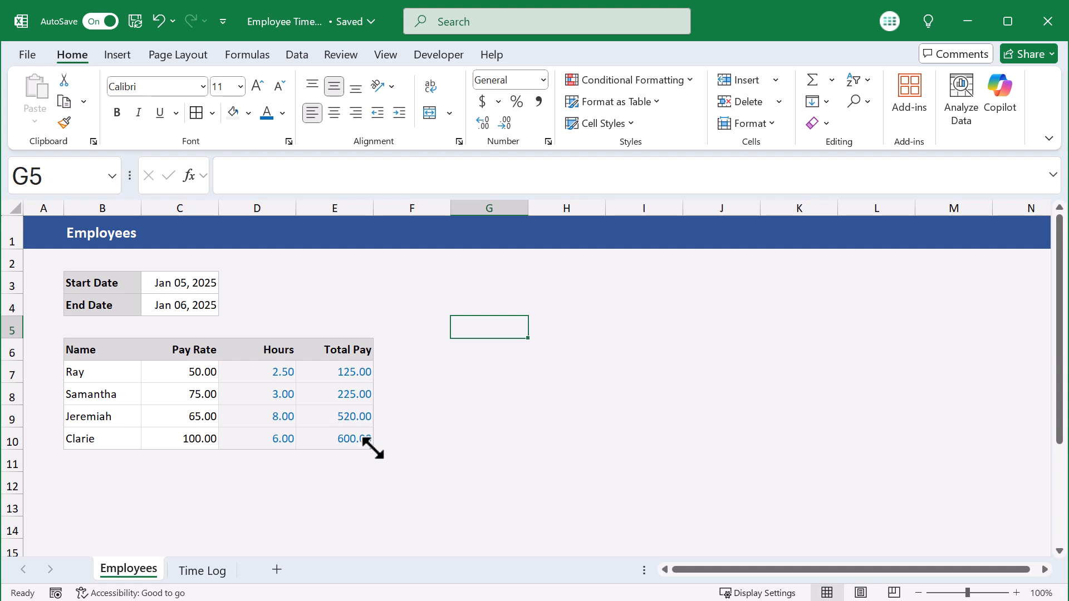
{"action": "left_click_drag", "start_coordinate": [373, 447], "coordinate": [374, 497]}
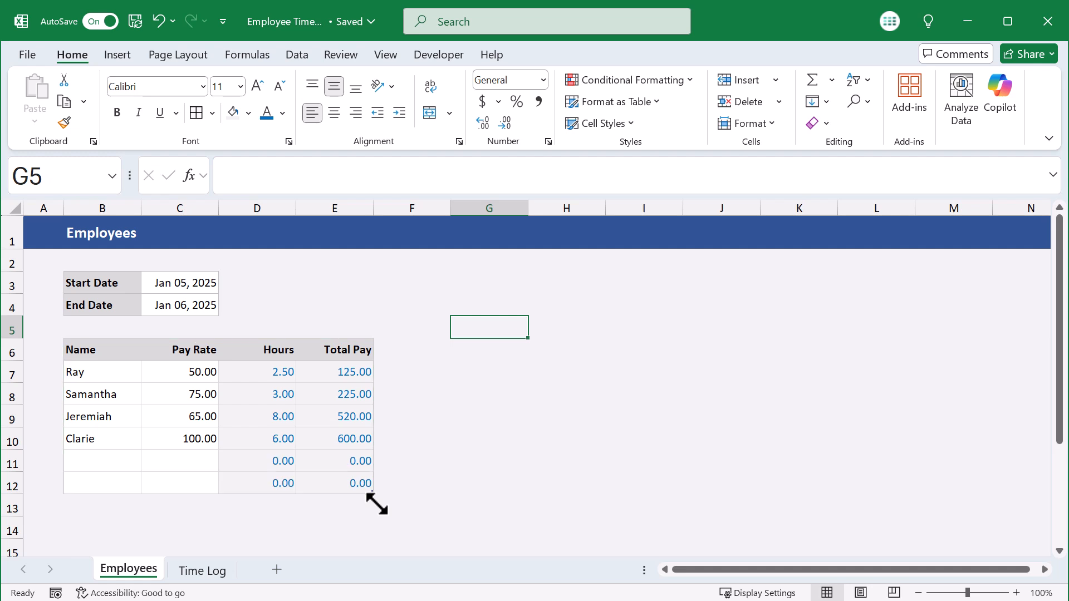
Step: Extend the table on the Time Log sheet by two rows, down to row 17
{"action": "left_click", "coordinate": [211, 567]}
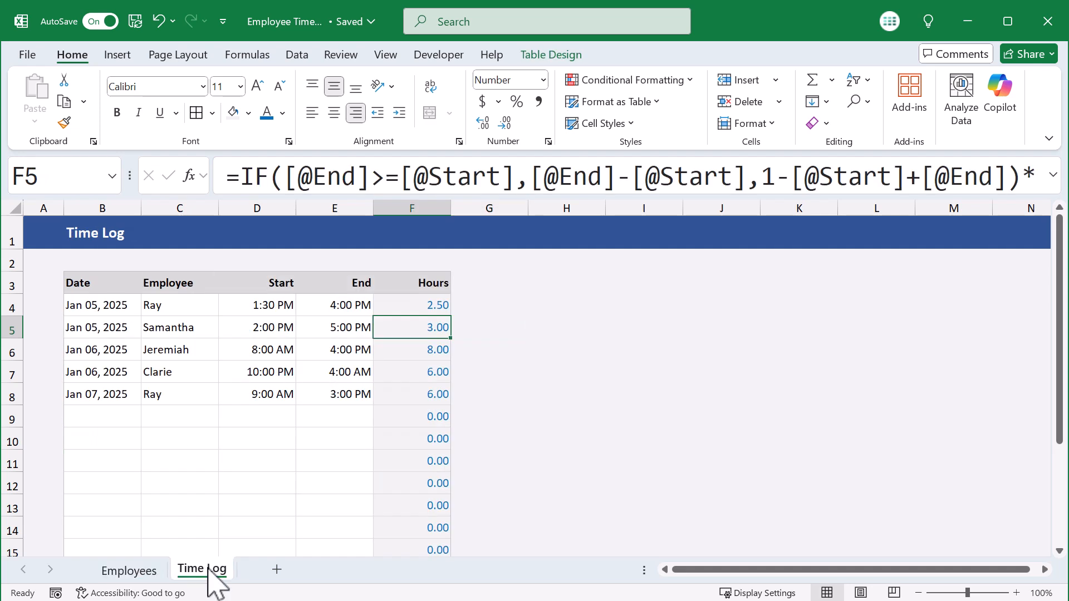
{"action": "scroll", "coordinate": [282, 406], "scroll_direction": "down", "scroll_amount": 1}
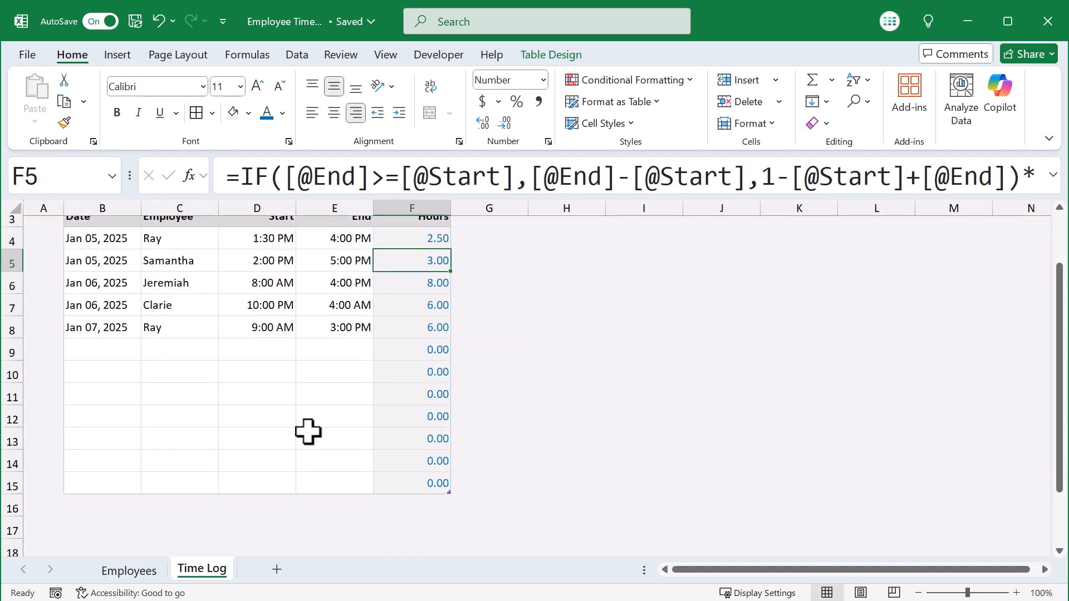
{"action": "left_click_drag", "start_coordinate": [448, 494], "coordinate": [449, 528]}
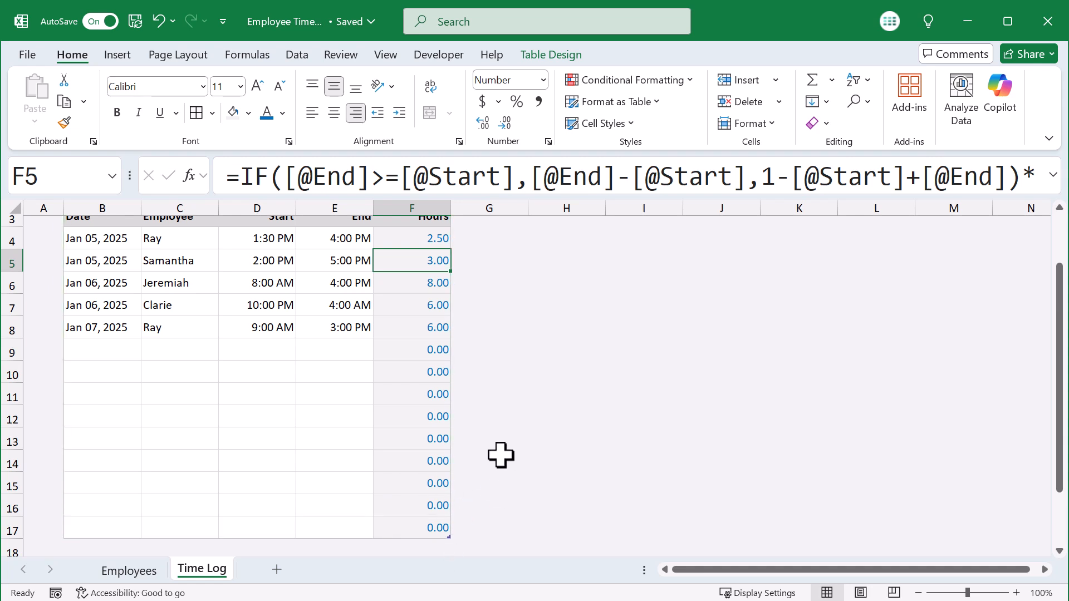
{"action": "scroll", "coordinate": [501, 456], "scroll_direction": "up", "scroll_amount": 1}
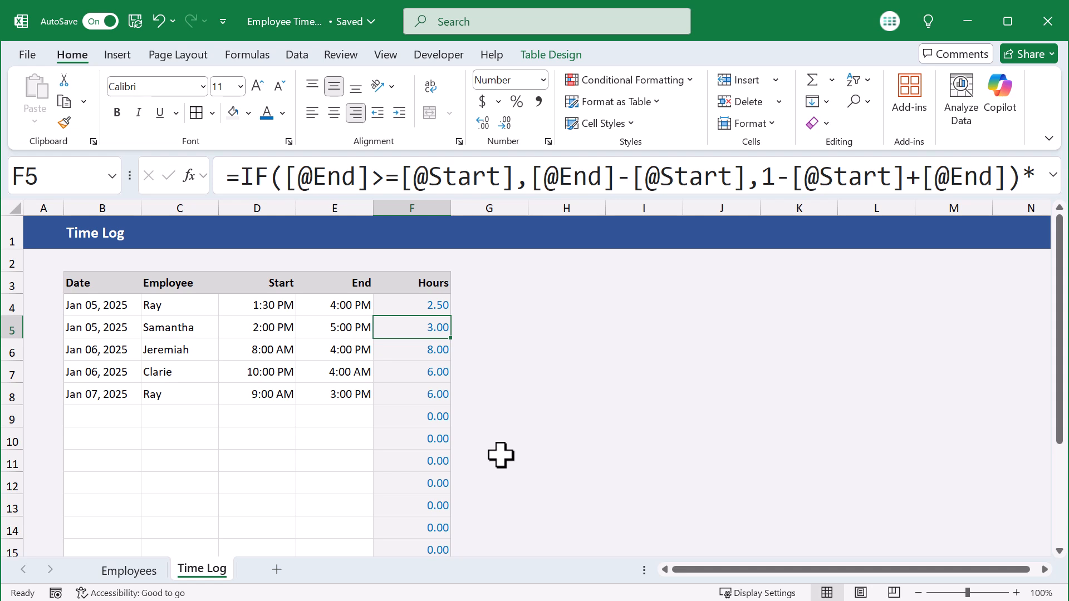
Step: Freeze the Time Log sheet's panes above row 4 and check that rows 1 to 3 stay in place
{"action": "left_click", "coordinate": [47, 304]}
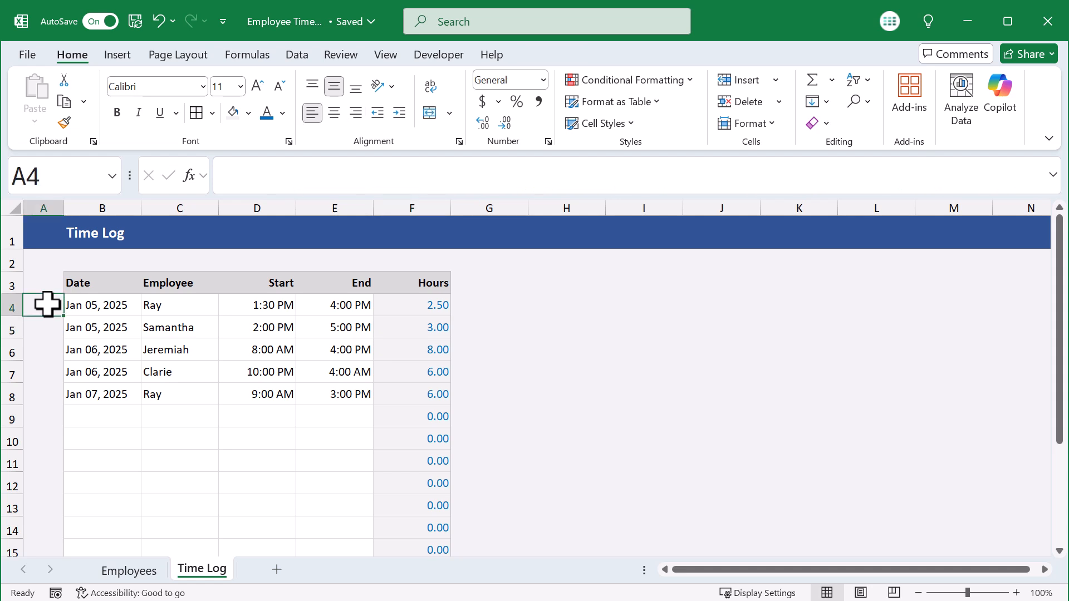
{"action": "left_click", "coordinate": [392, 52]}
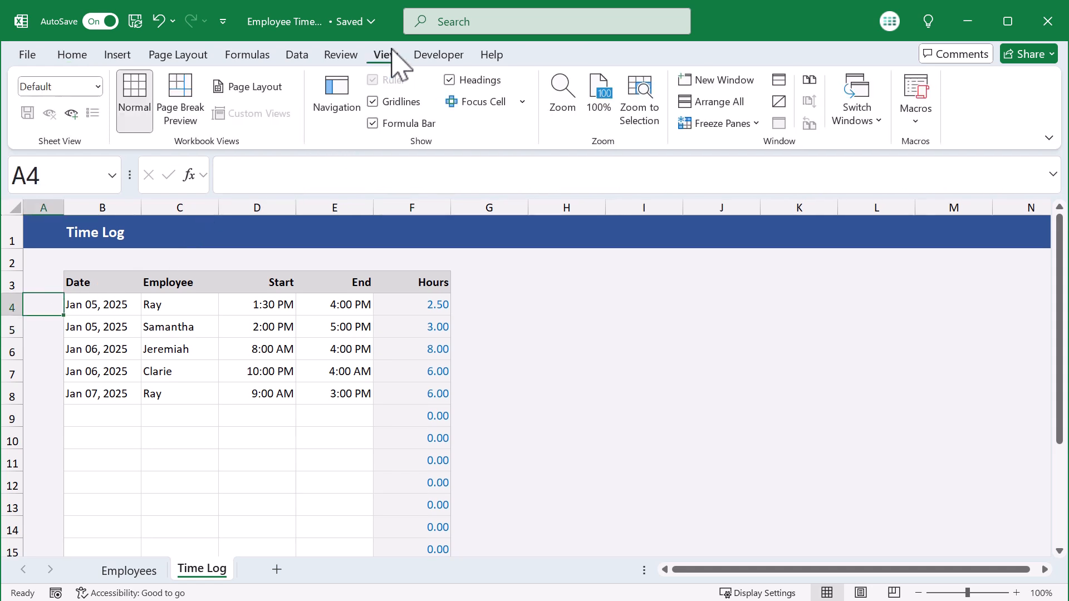
{"action": "left_click", "coordinate": [730, 127]}
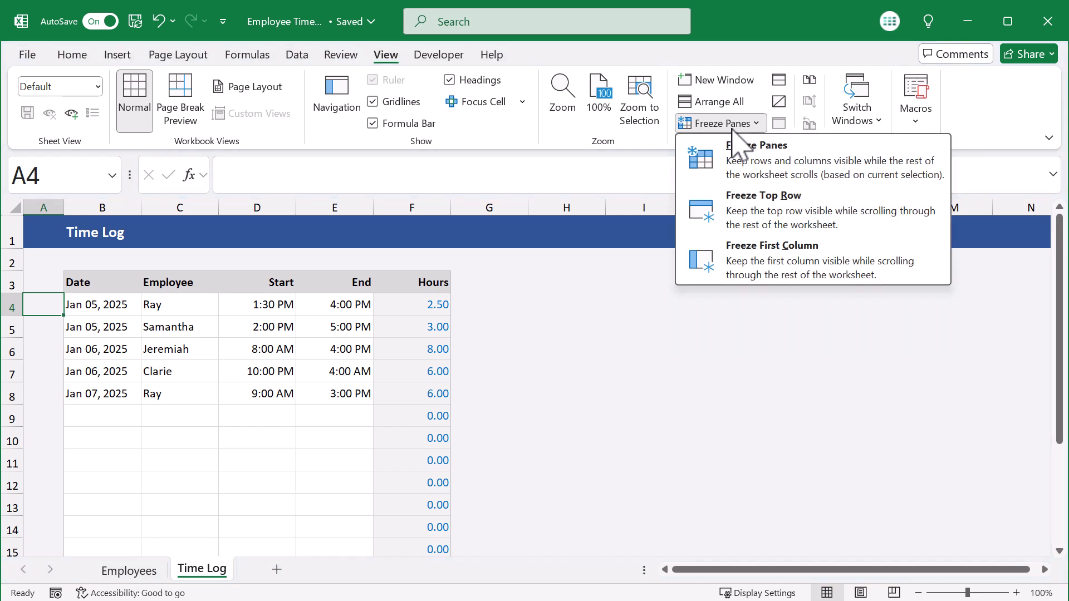
{"action": "left_click", "coordinate": [736, 169]}
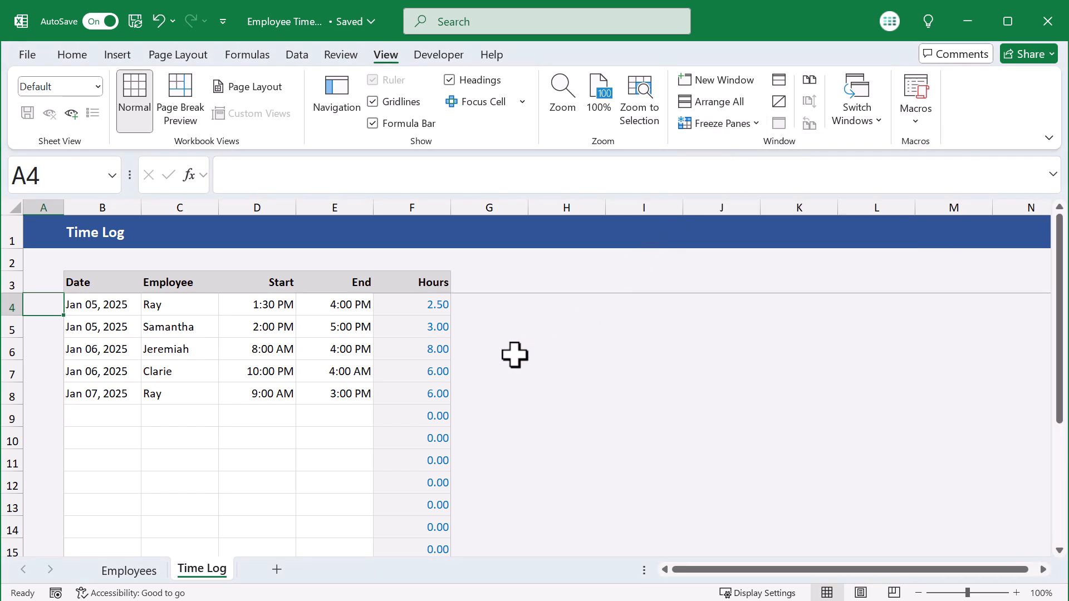
{"action": "scroll", "coordinate": [515, 355], "scroll_direction": "down", "scroll_amount": 5}
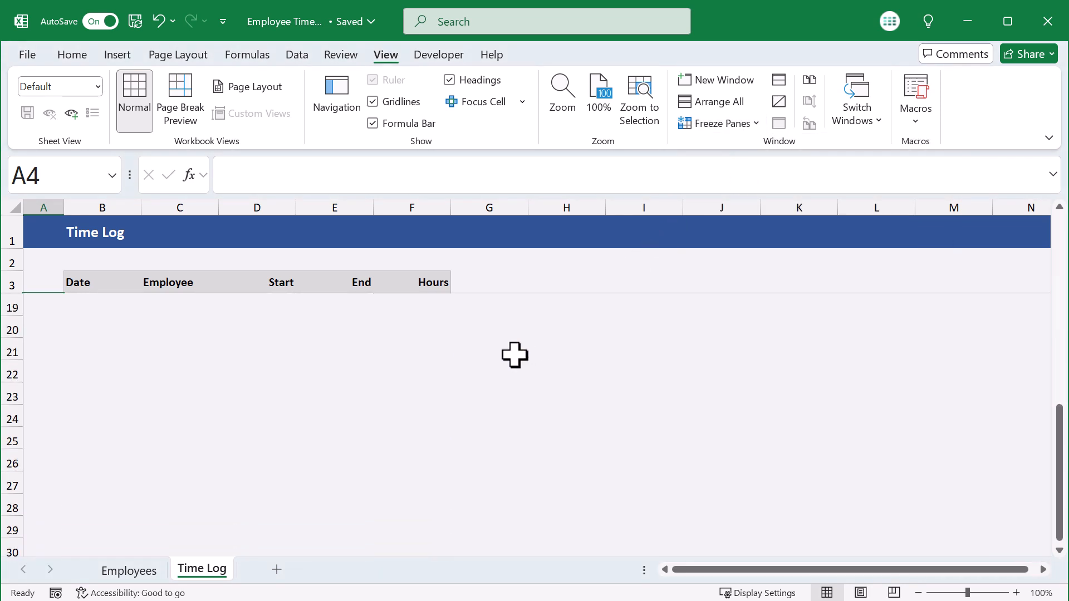
{"action": "scroll", "coordinate": [514, 354], "scroll_direction": "up", "scroll_amount": 5}
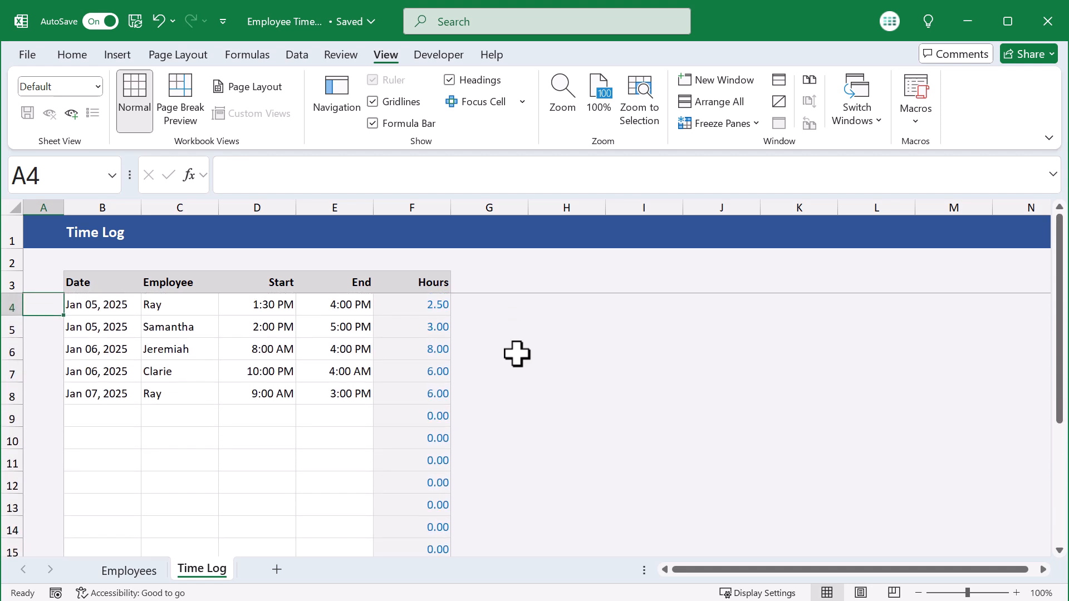